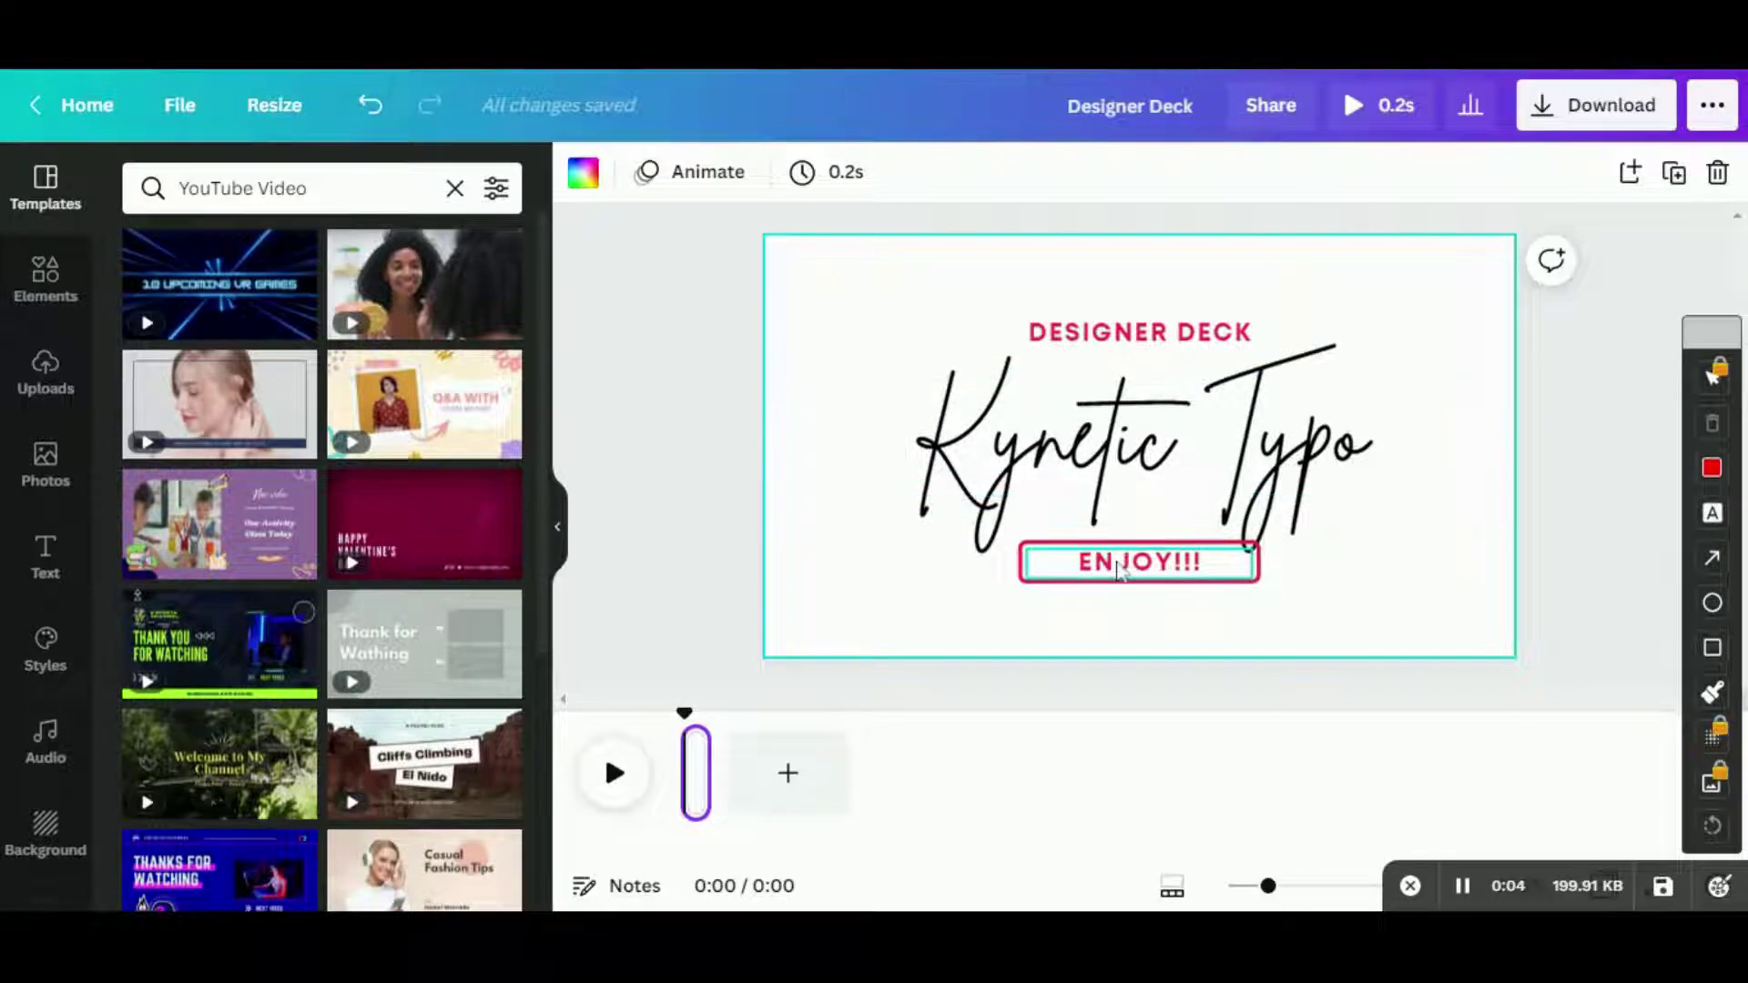
# - Duplicate the page and apply the Curve shape effect to the "Kynetic Typo" text on the copy
pyautogui.click(821, 547)
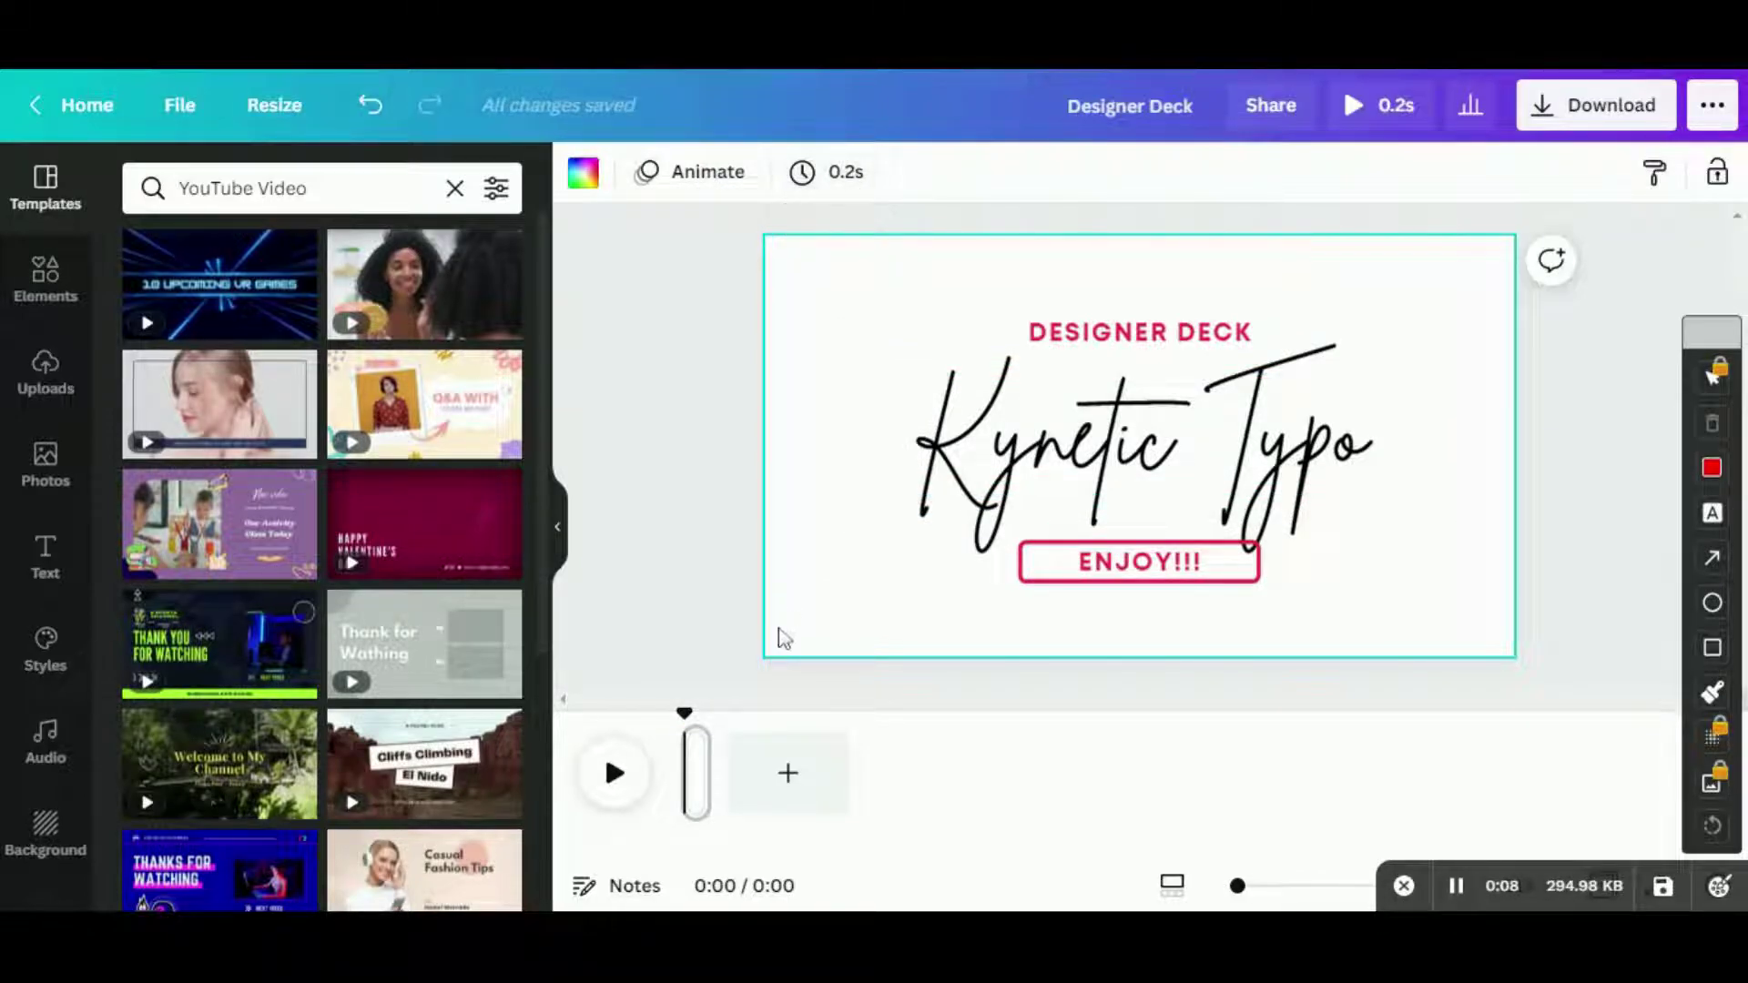
pyautogui.click(697, 766)
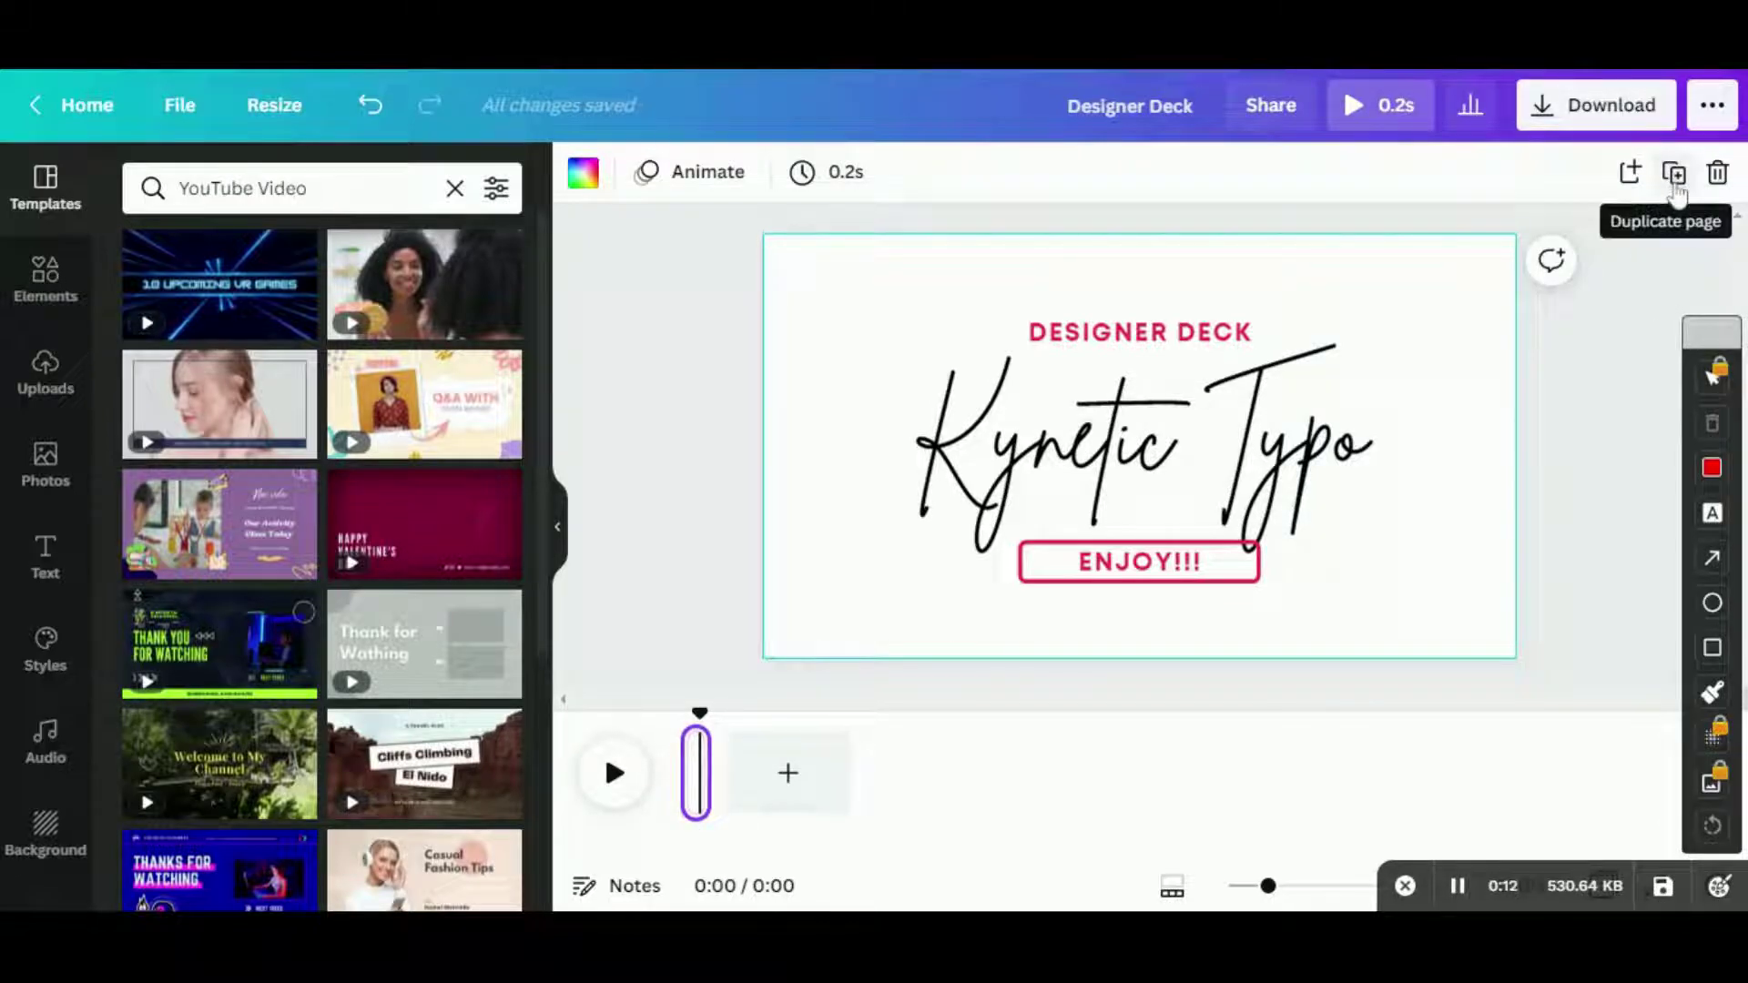
pyautogui.click(1675, 177)
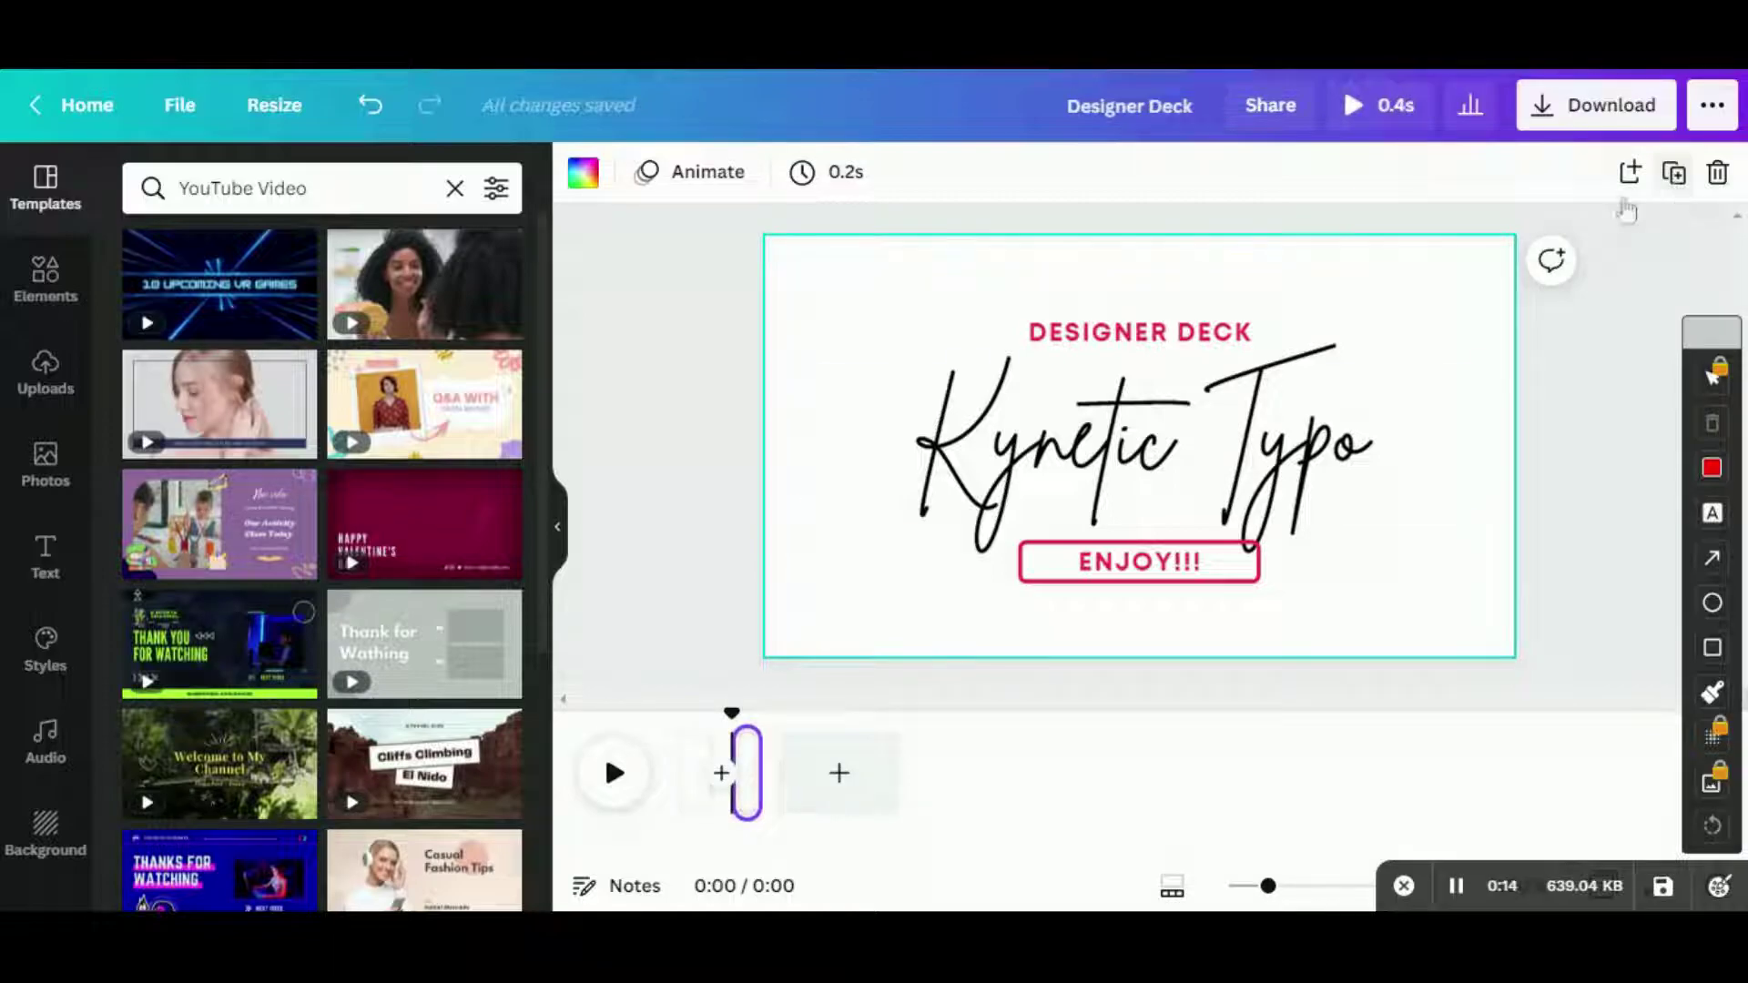
pyautogui.click(1188, 403)
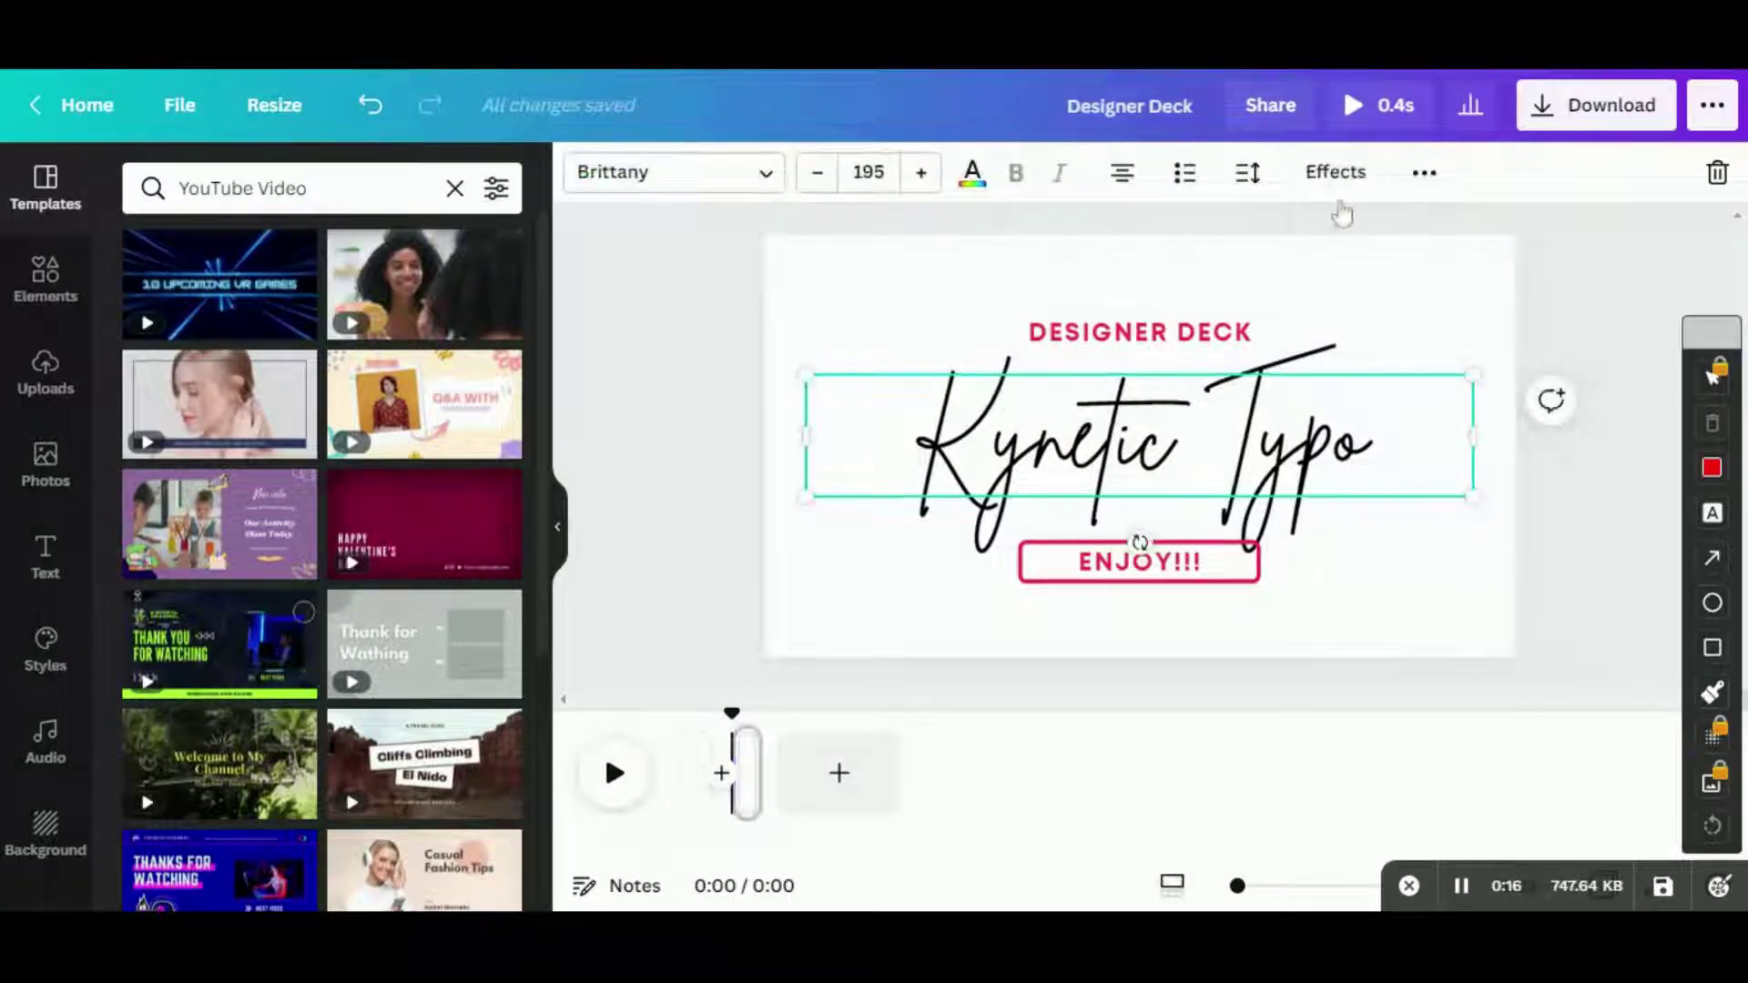
pyautogui.click(1334, 173)
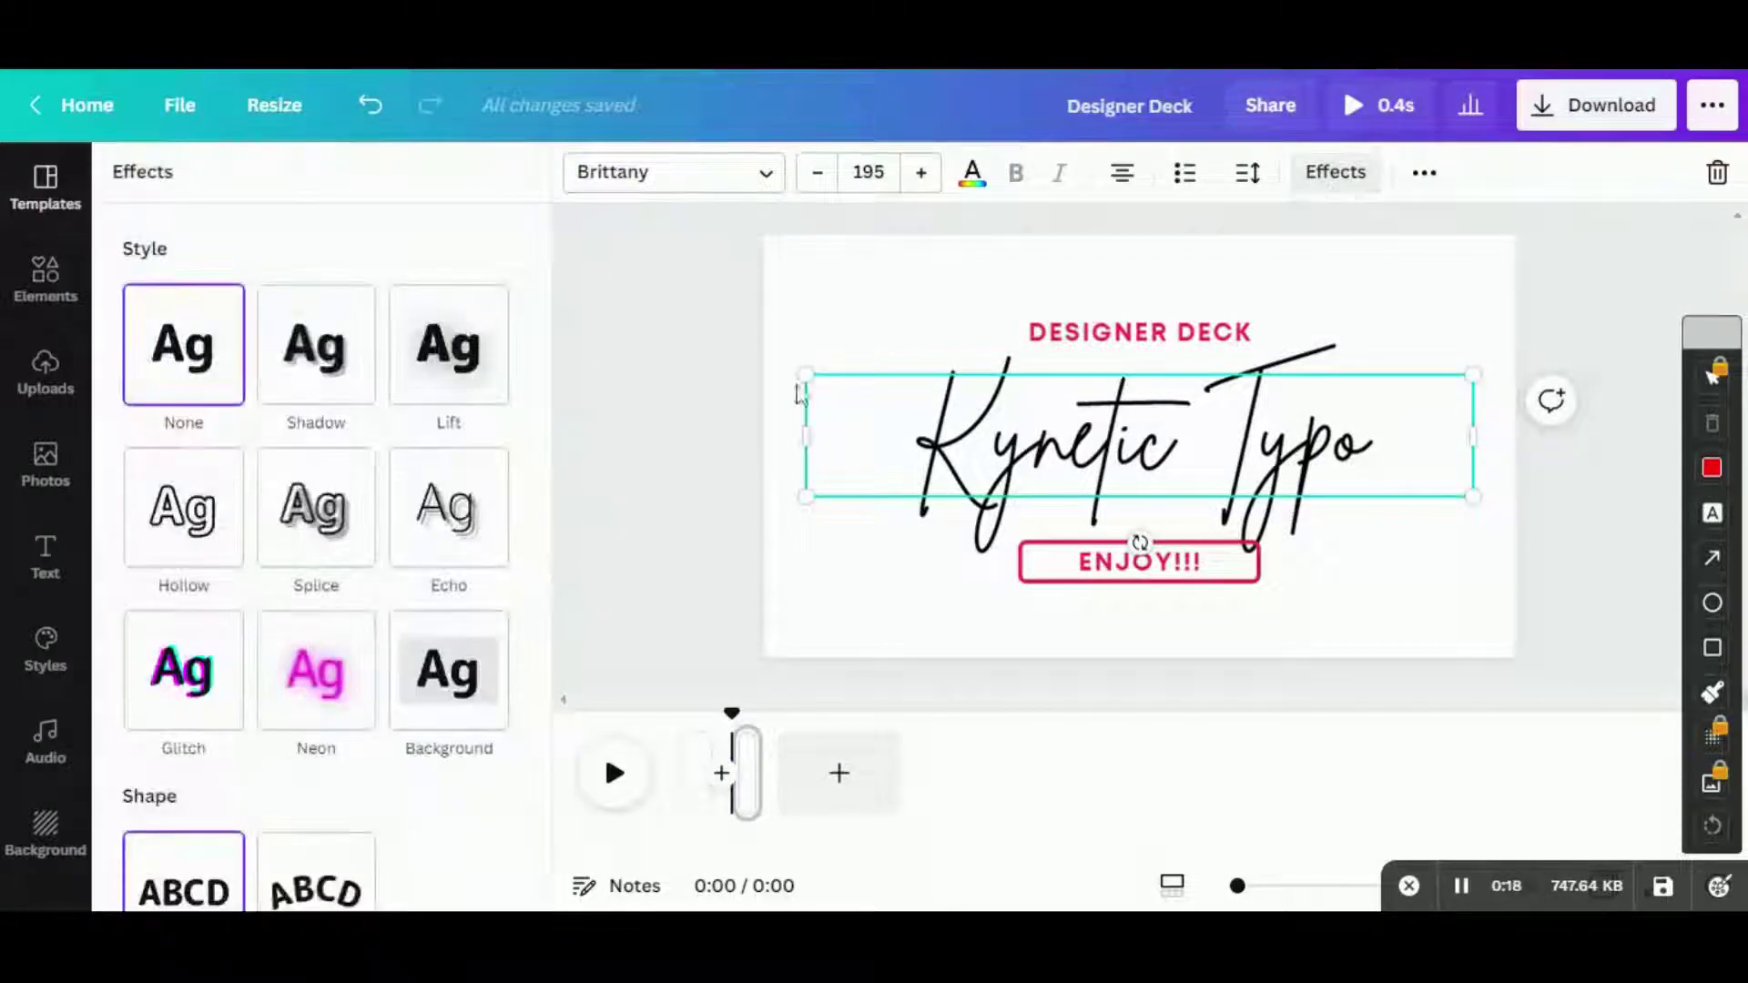
pyautogui.click(318, 892)
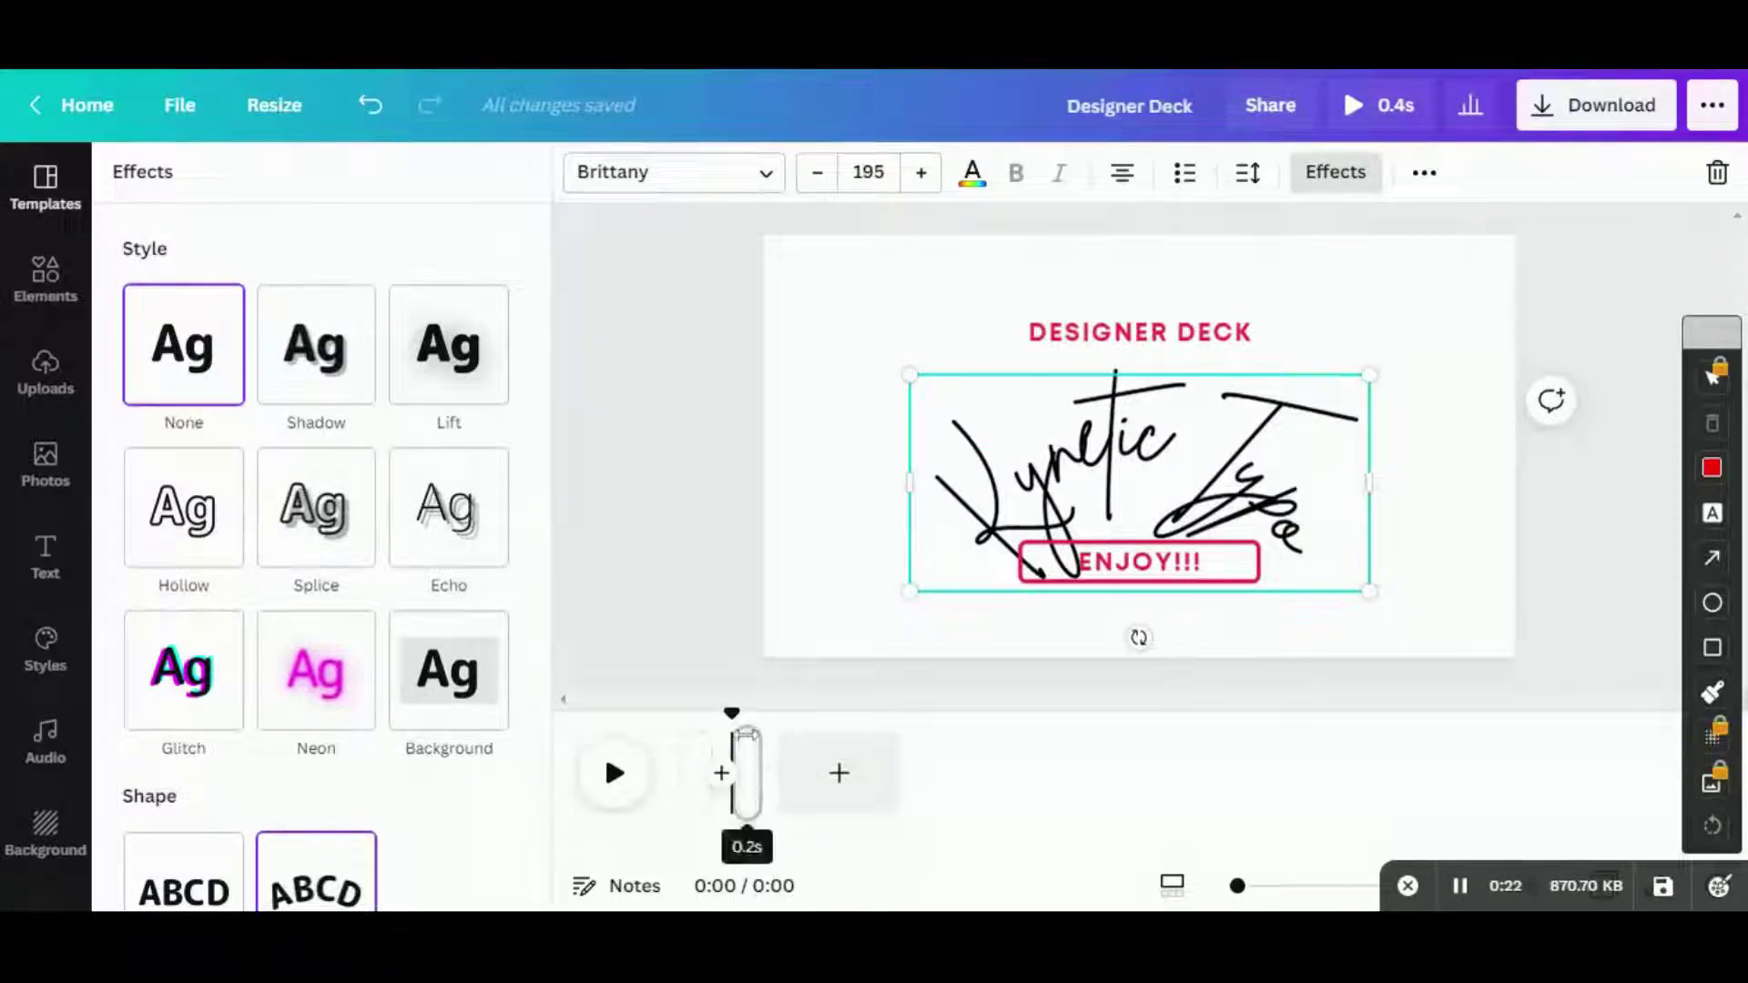
# - Duplicate the second page and set the curve of "Kynetic Typo" on the new third page to 50
pyautogui.click(747, 742)
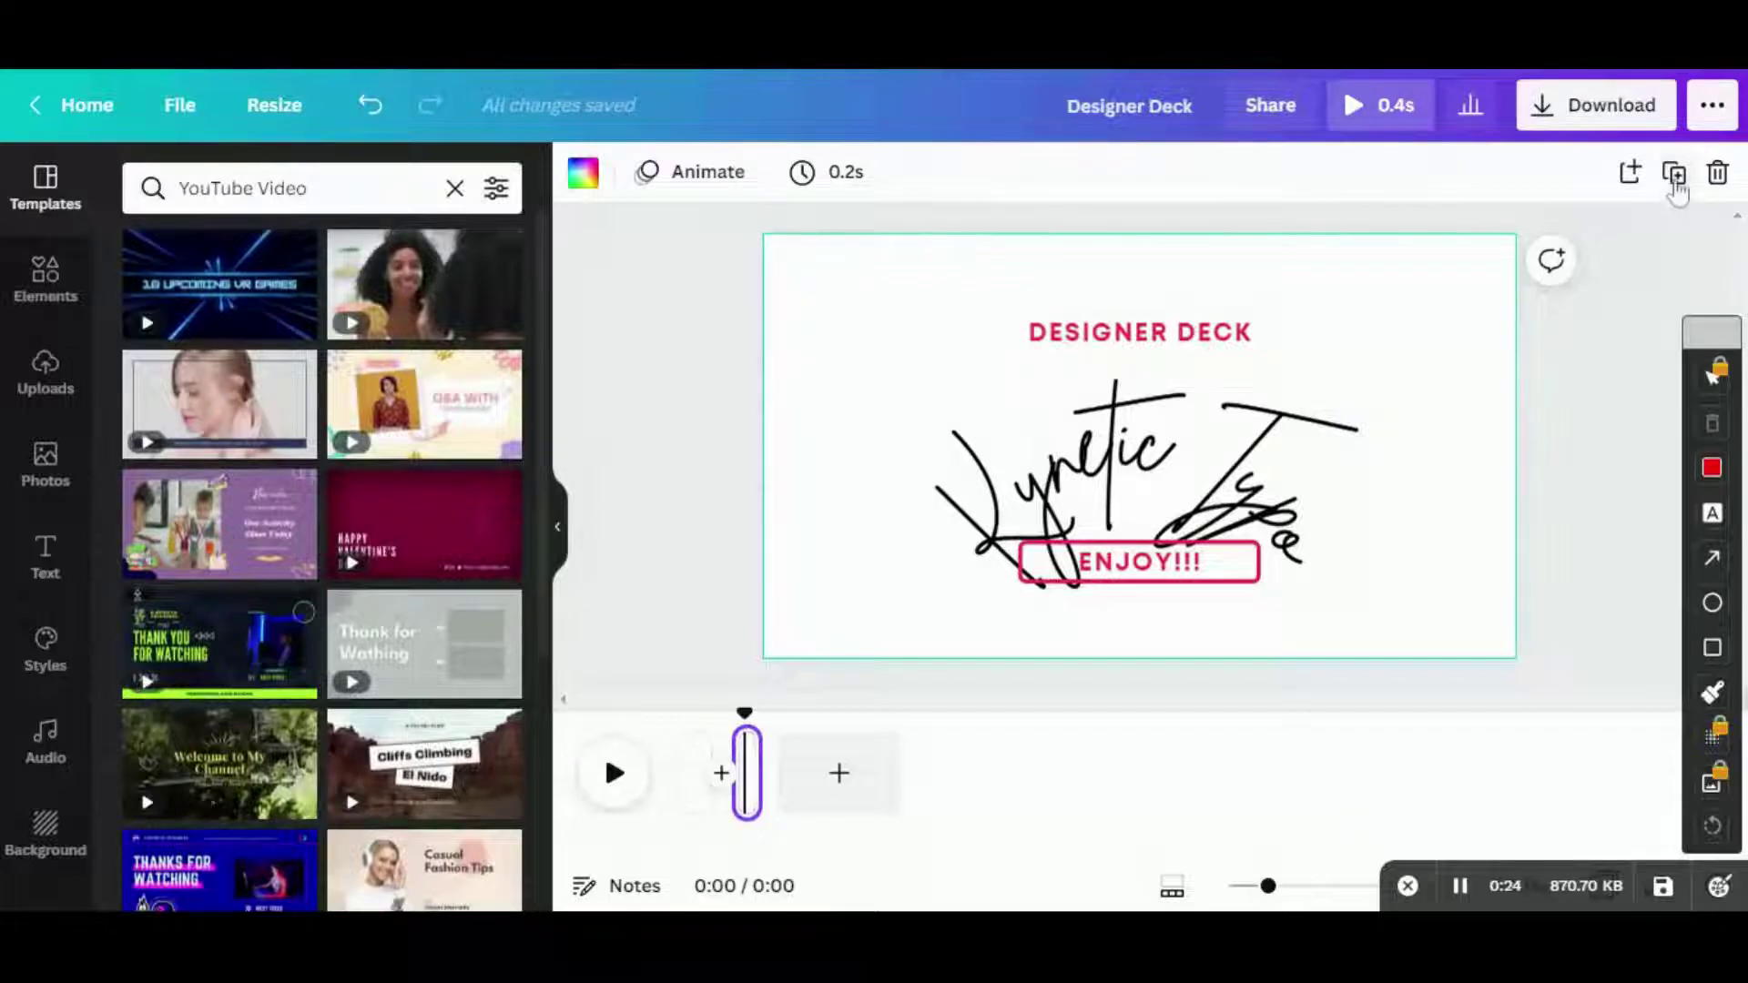
pyautogui.click(1674, 175)
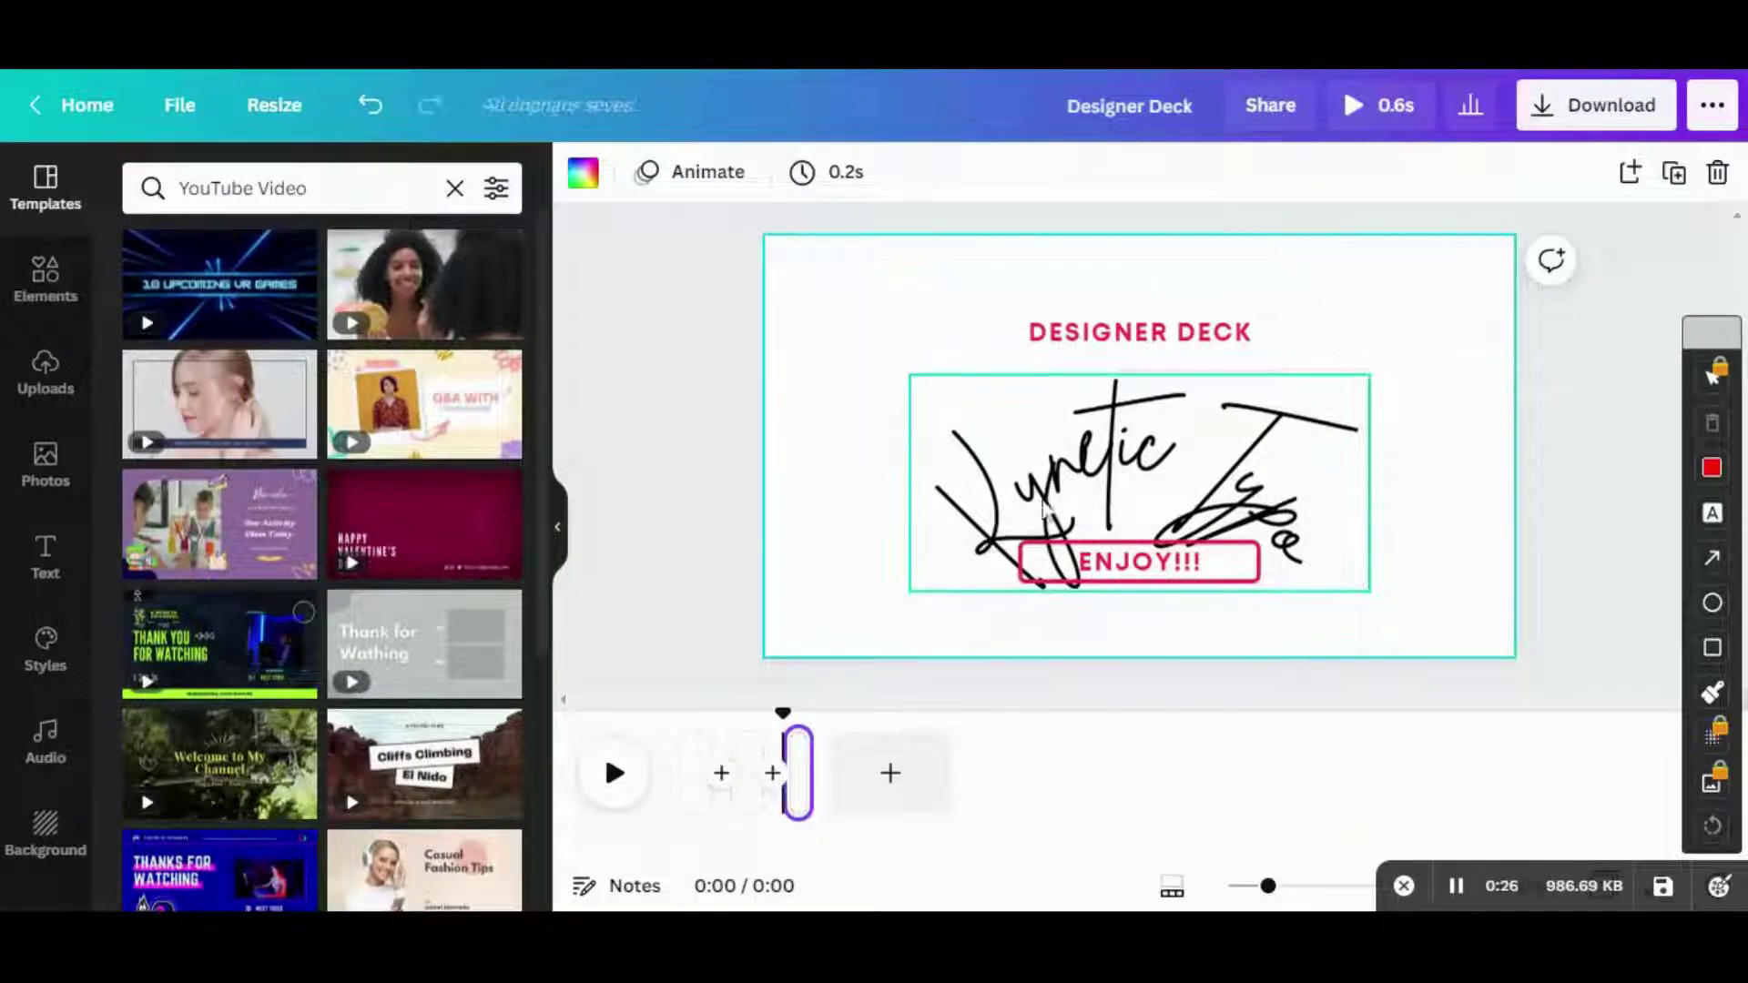
pyautogui.click(1044, 505)
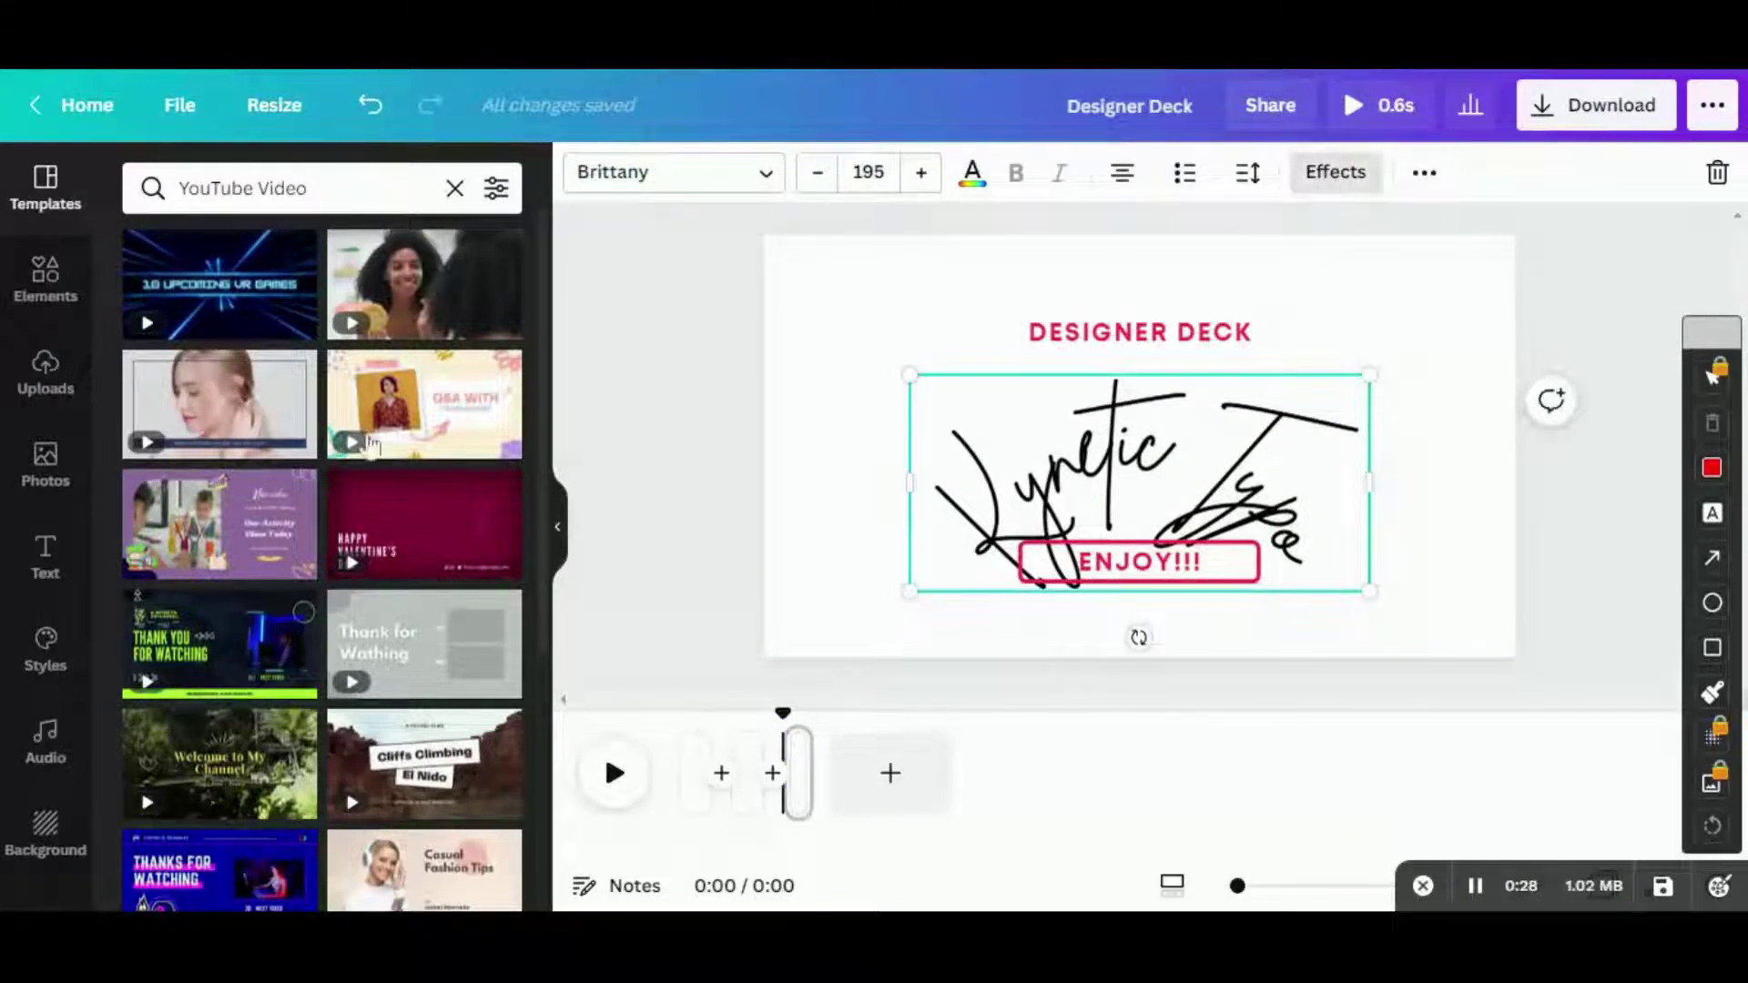
pyautogui.moveTo(549, 426); pyautogui.dragTo(546, 648)
pyautogui.moveTo(496, 880); pyautogui.dragTo(449, 860)
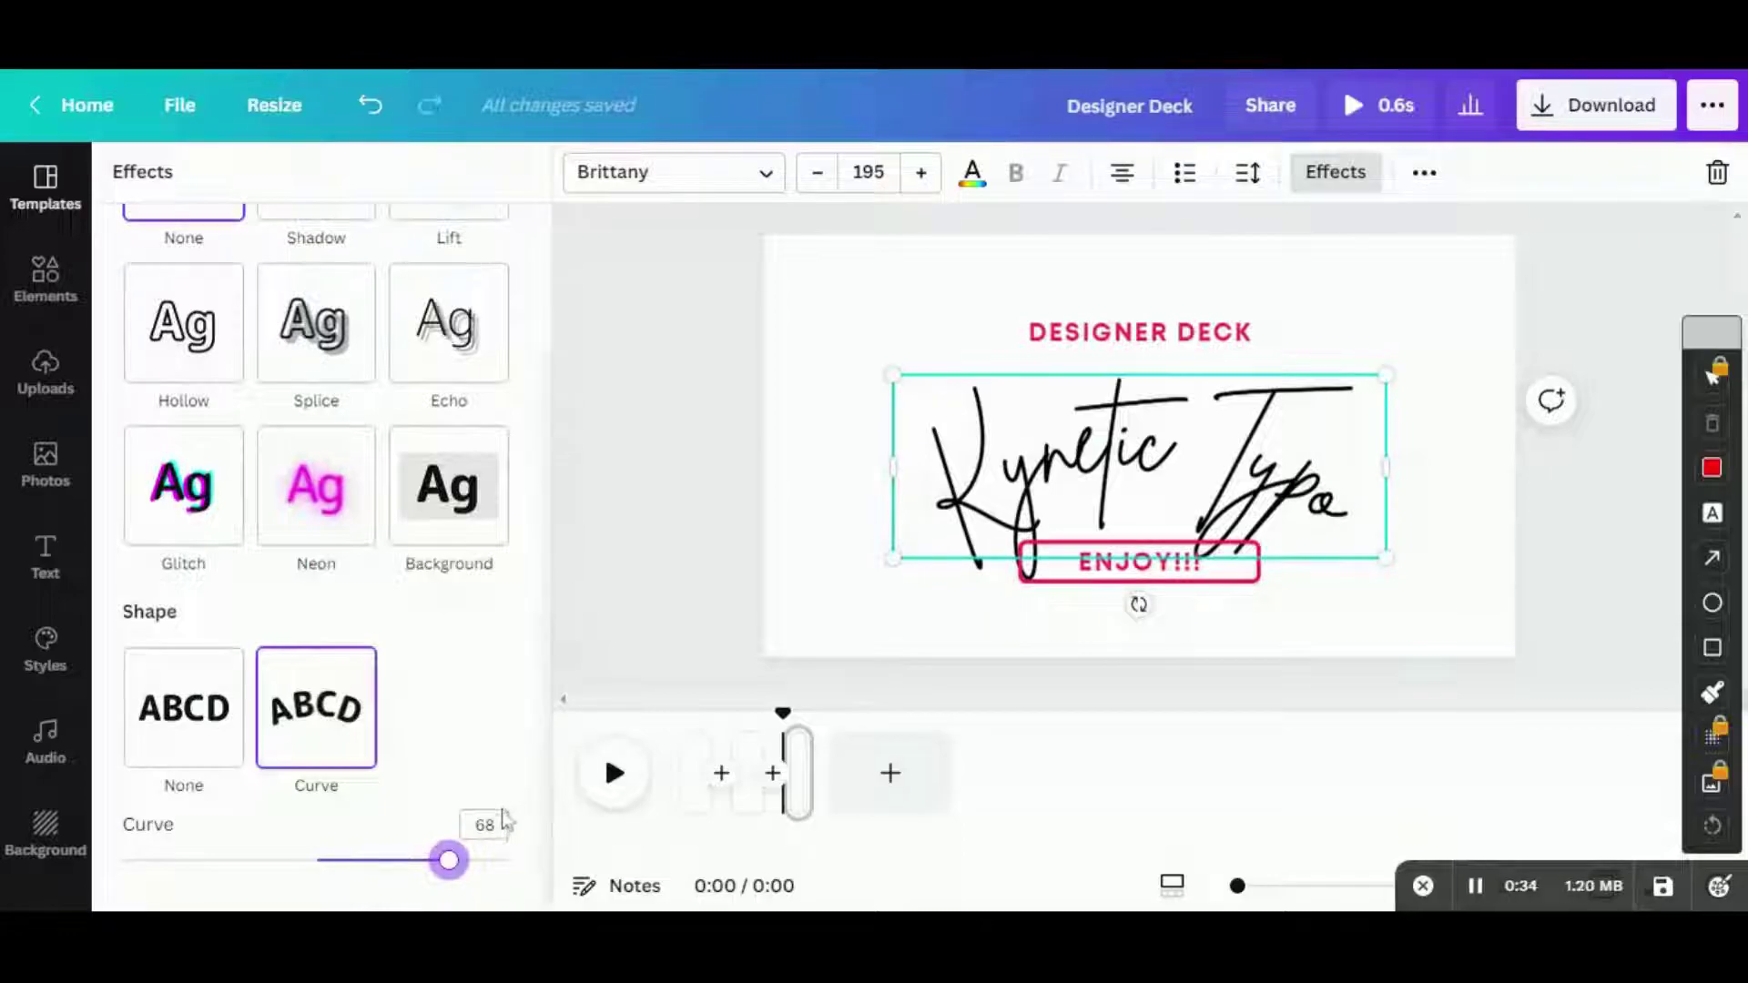
pyautogui.moveTo(449, 859); pyautogui.dragTo(413, 862)
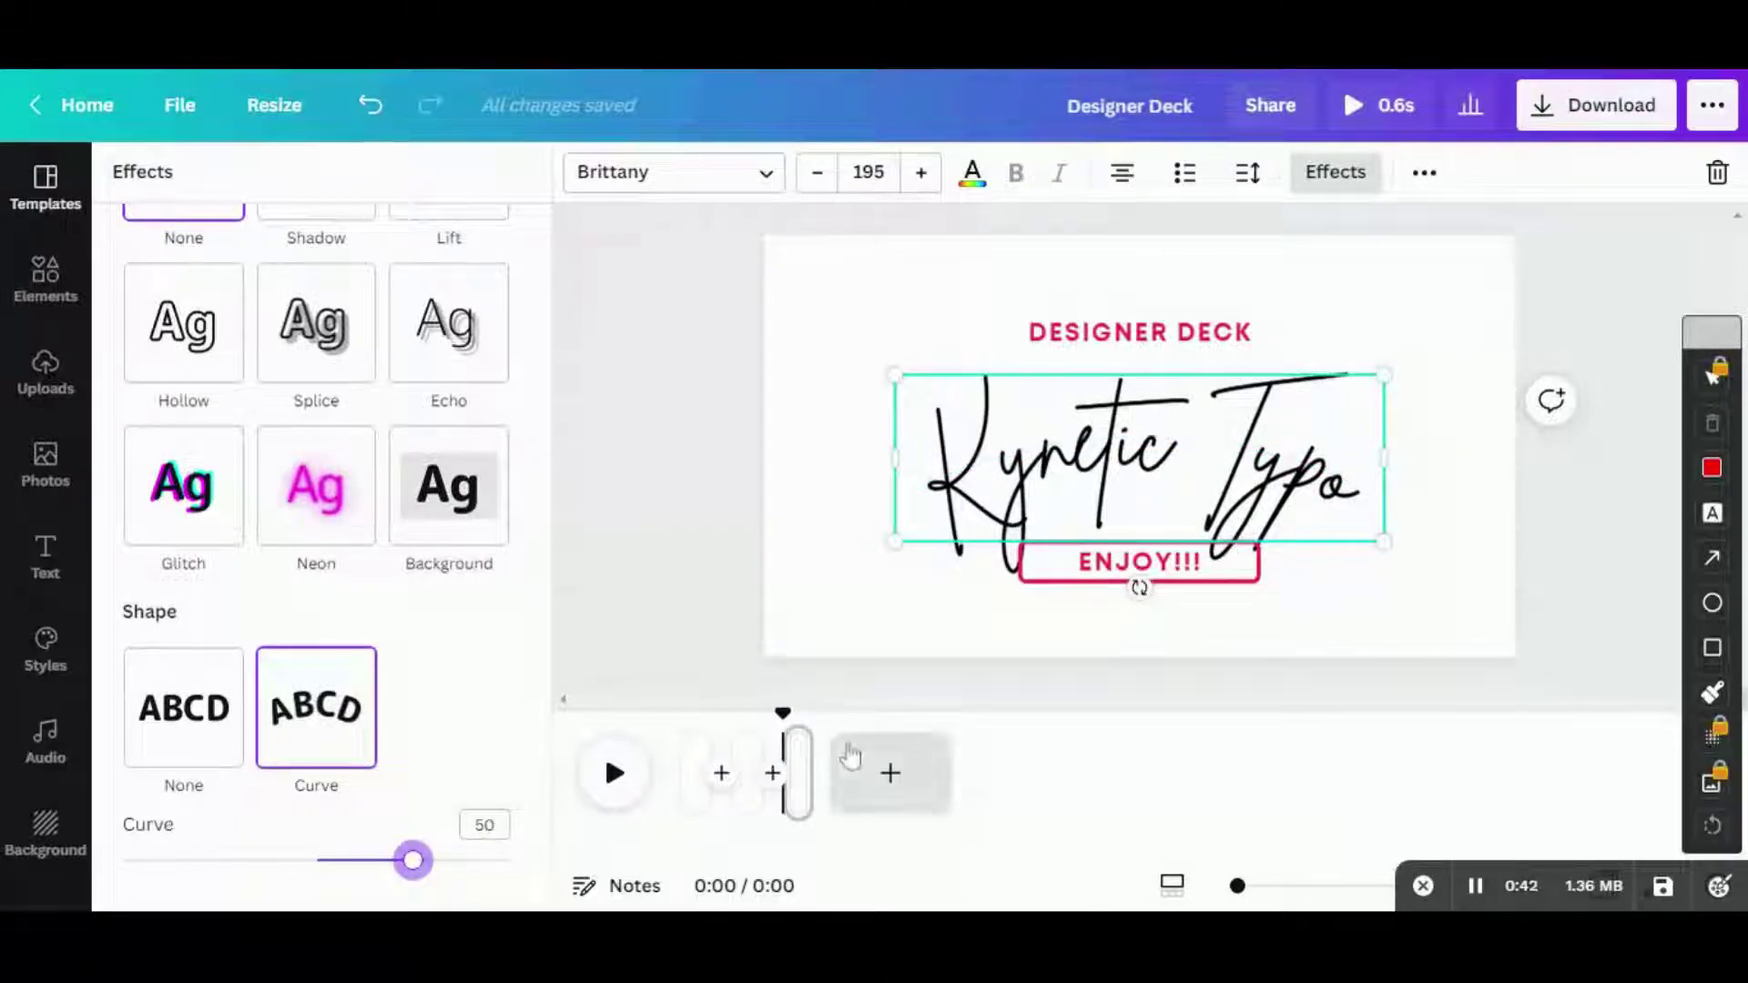
# - Duplicate the third page and set the text curve of "Kynetic Typo" on the copy to 0
pyautogui.click(803, 745)
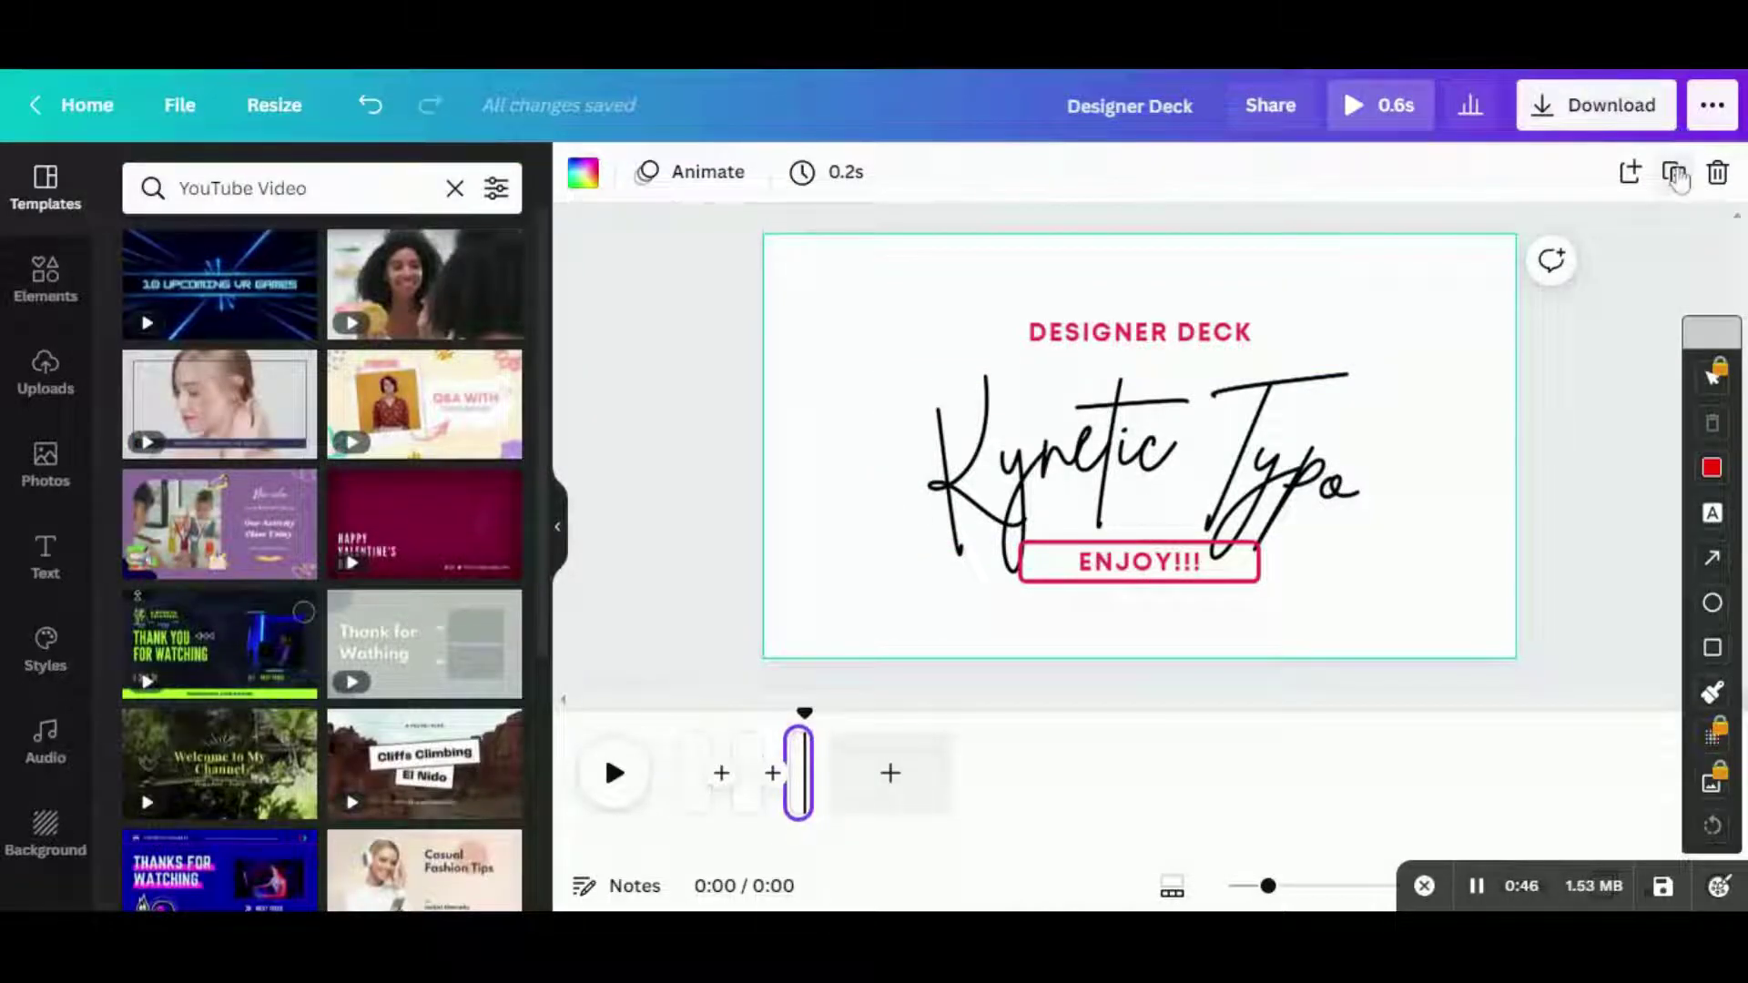
pyautogui.click(1675, 172)
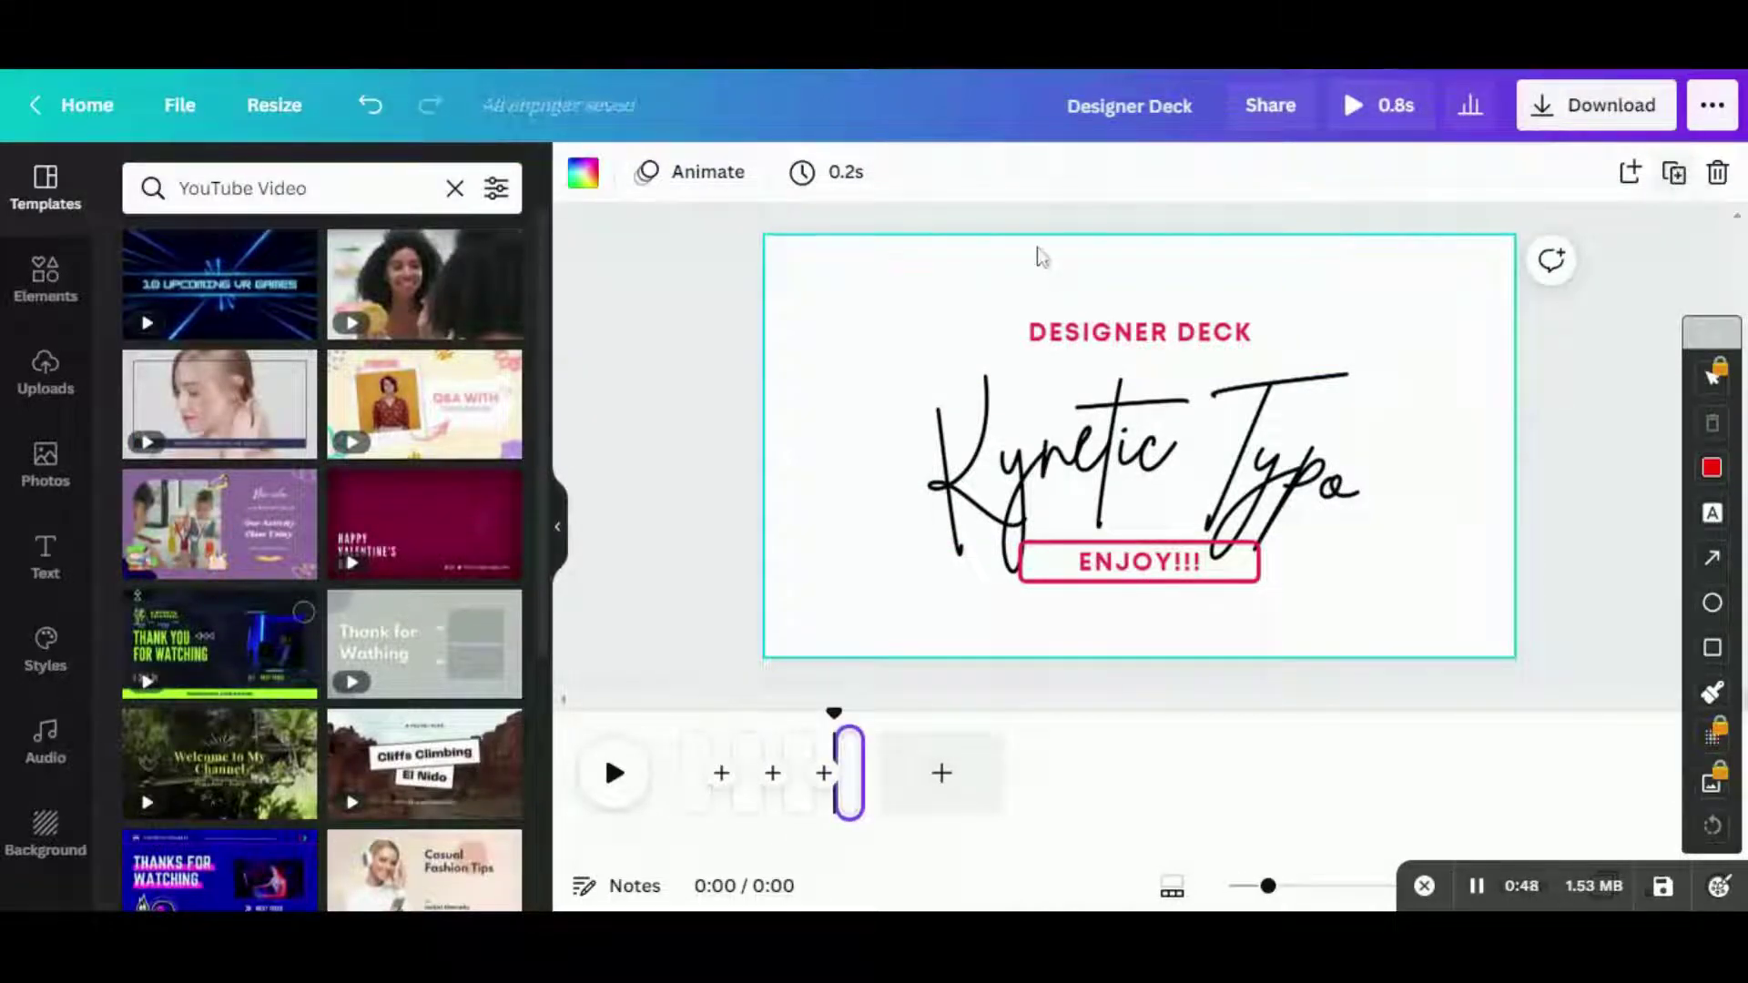
pyautogui.click(1047, 408)
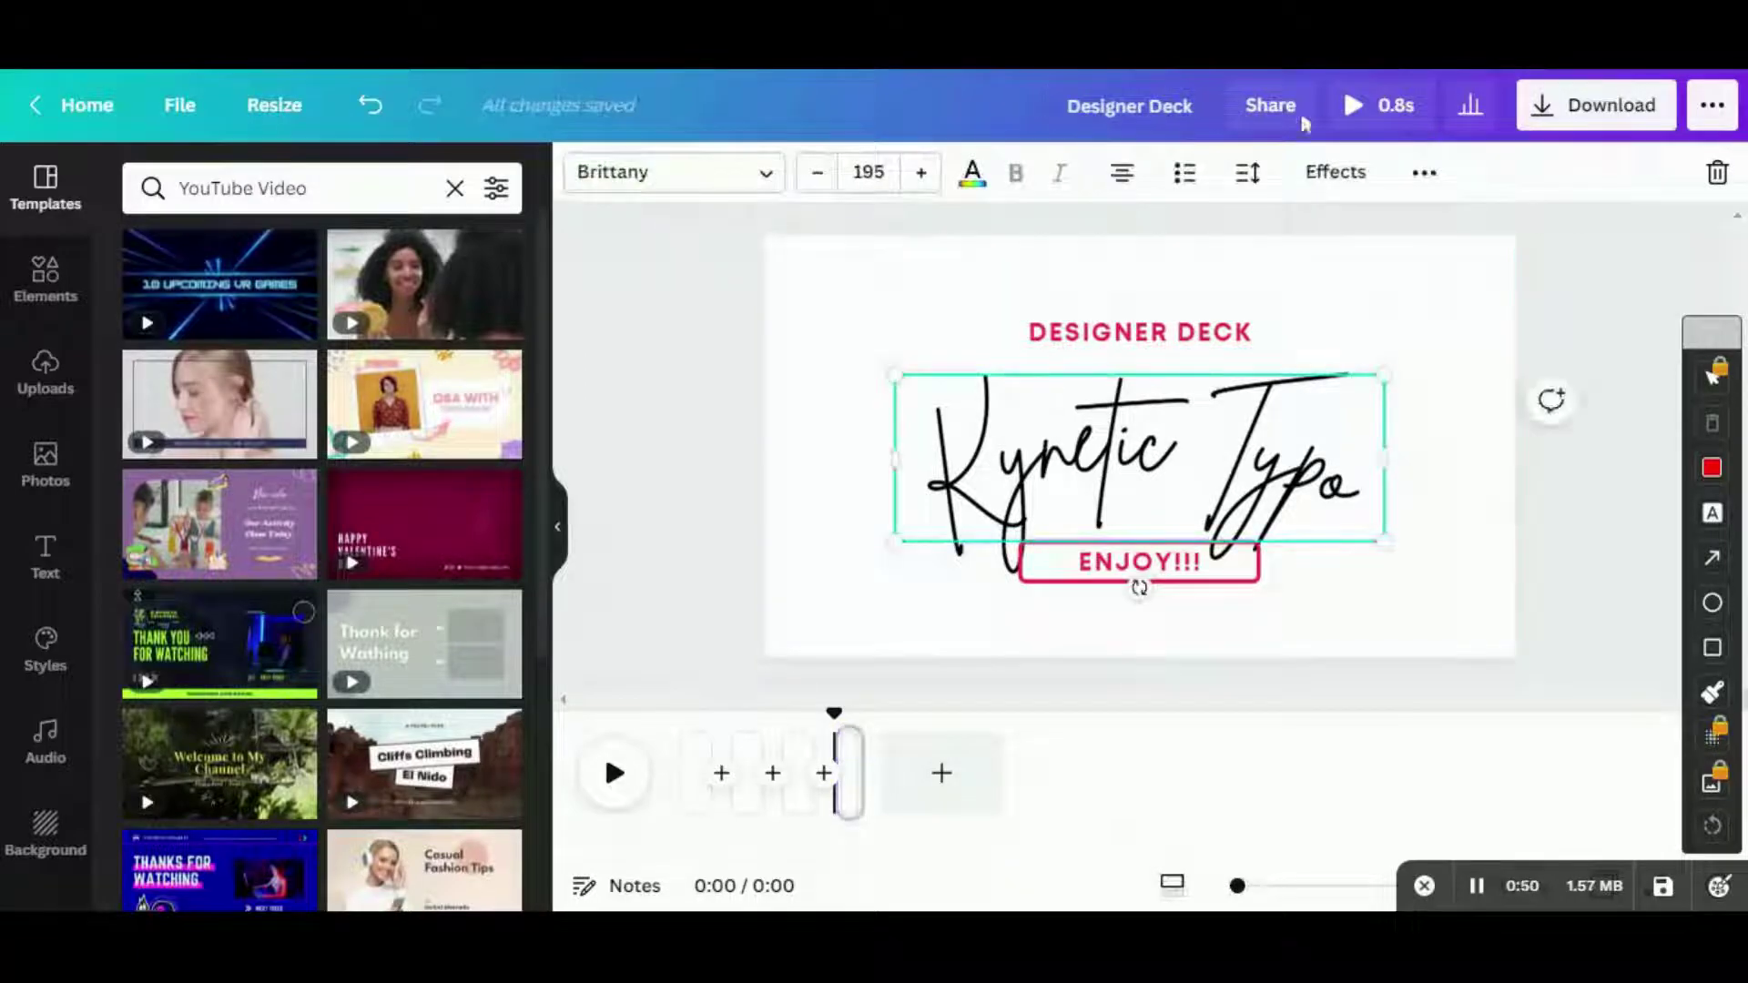
pyautogui.click(1326, 175)
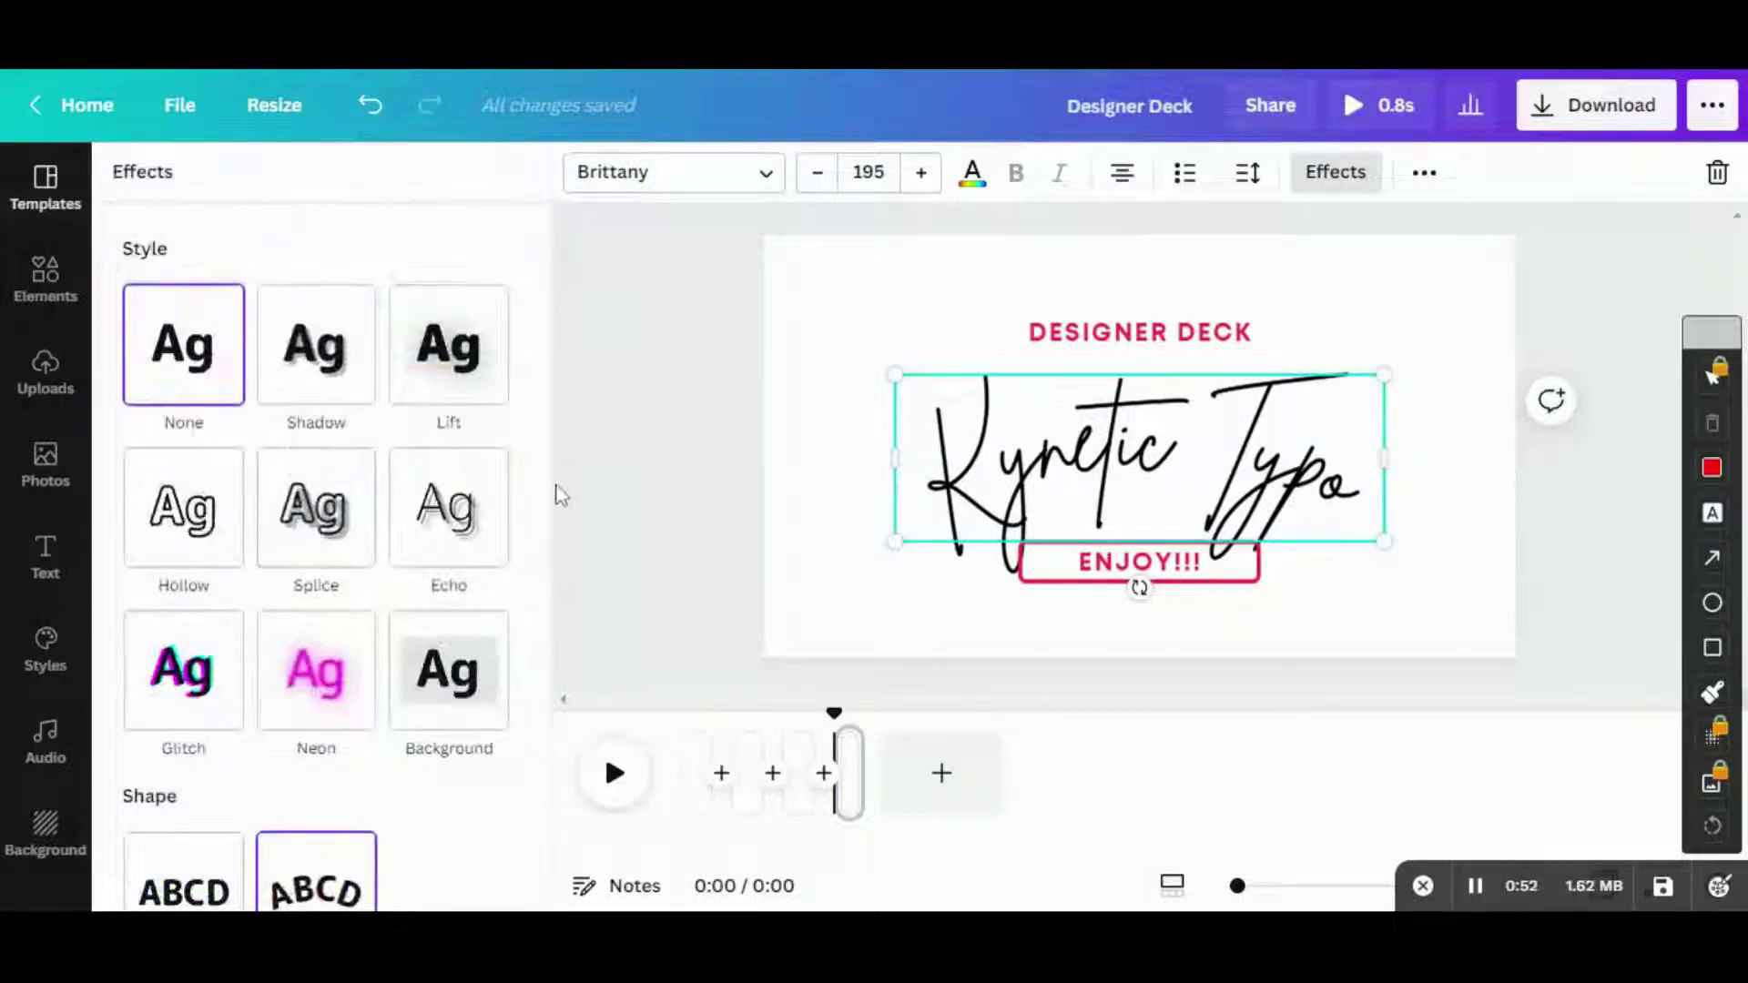
pyautogui.scroll(-2, 544, 774)
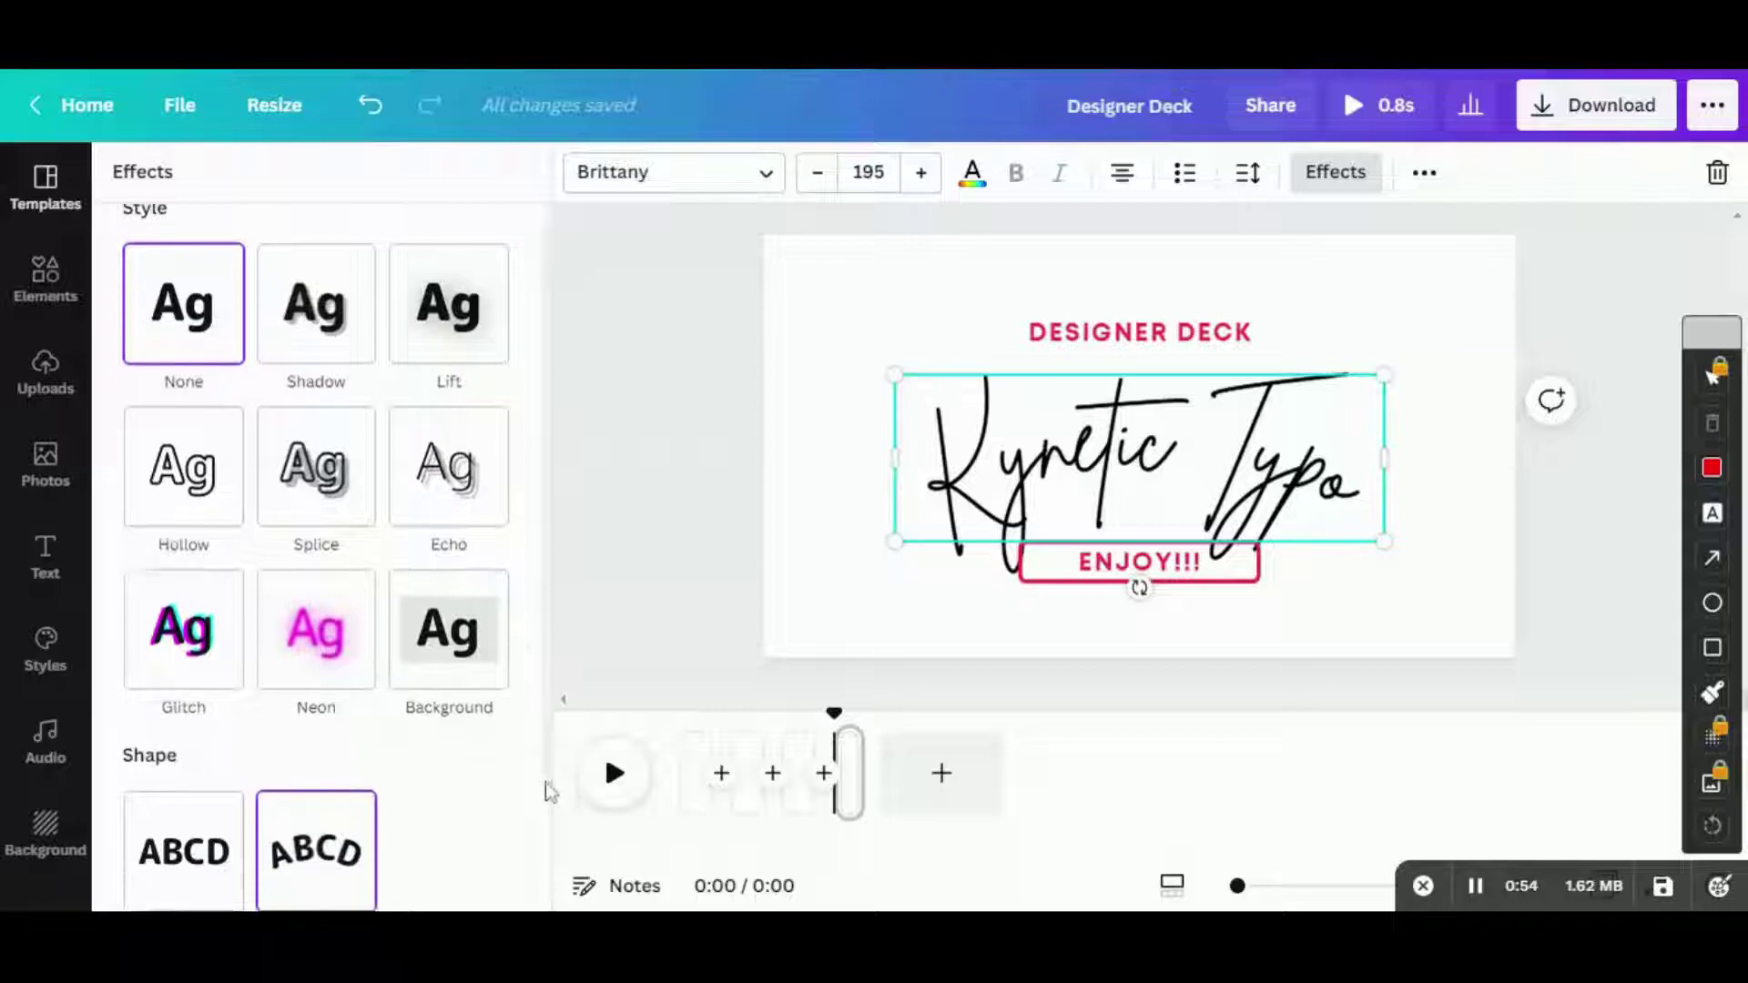
pyautogui.moveTo(415, 861); pyautogui.dragTo(316, 861)
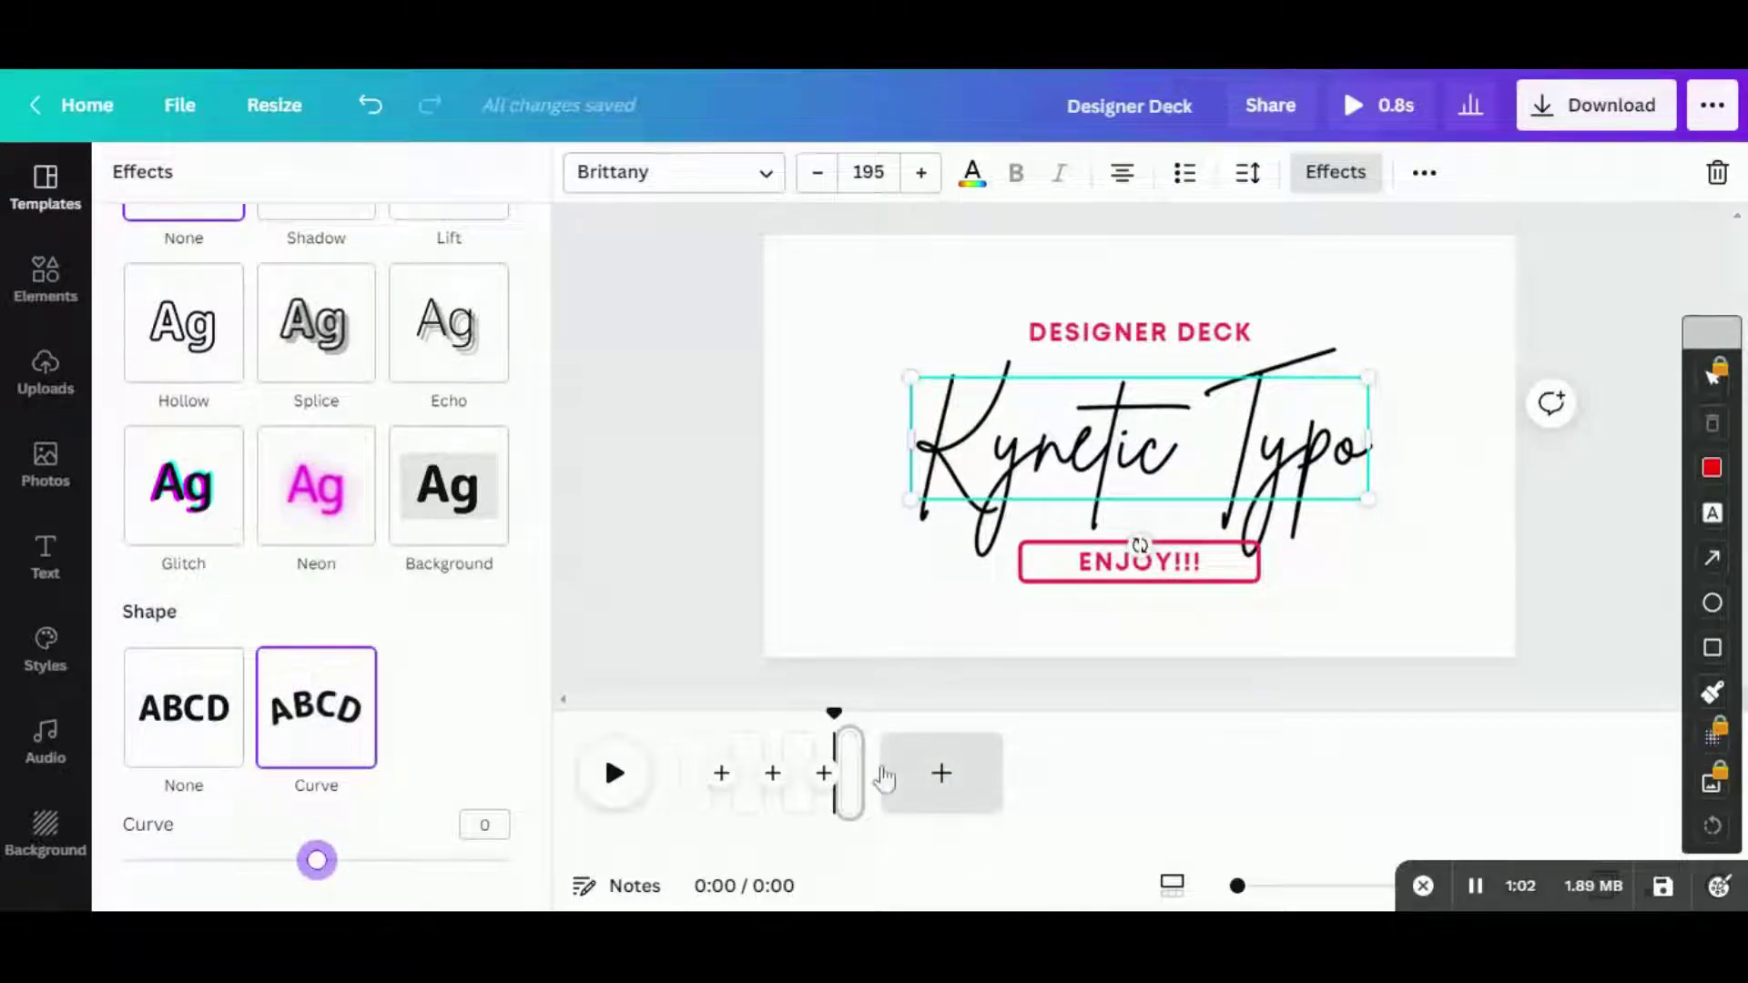
# - Duplicate the fourth page and set the text curve of "Kynetic Typo" on the copy to -50
pyautogui.click(846, 751)
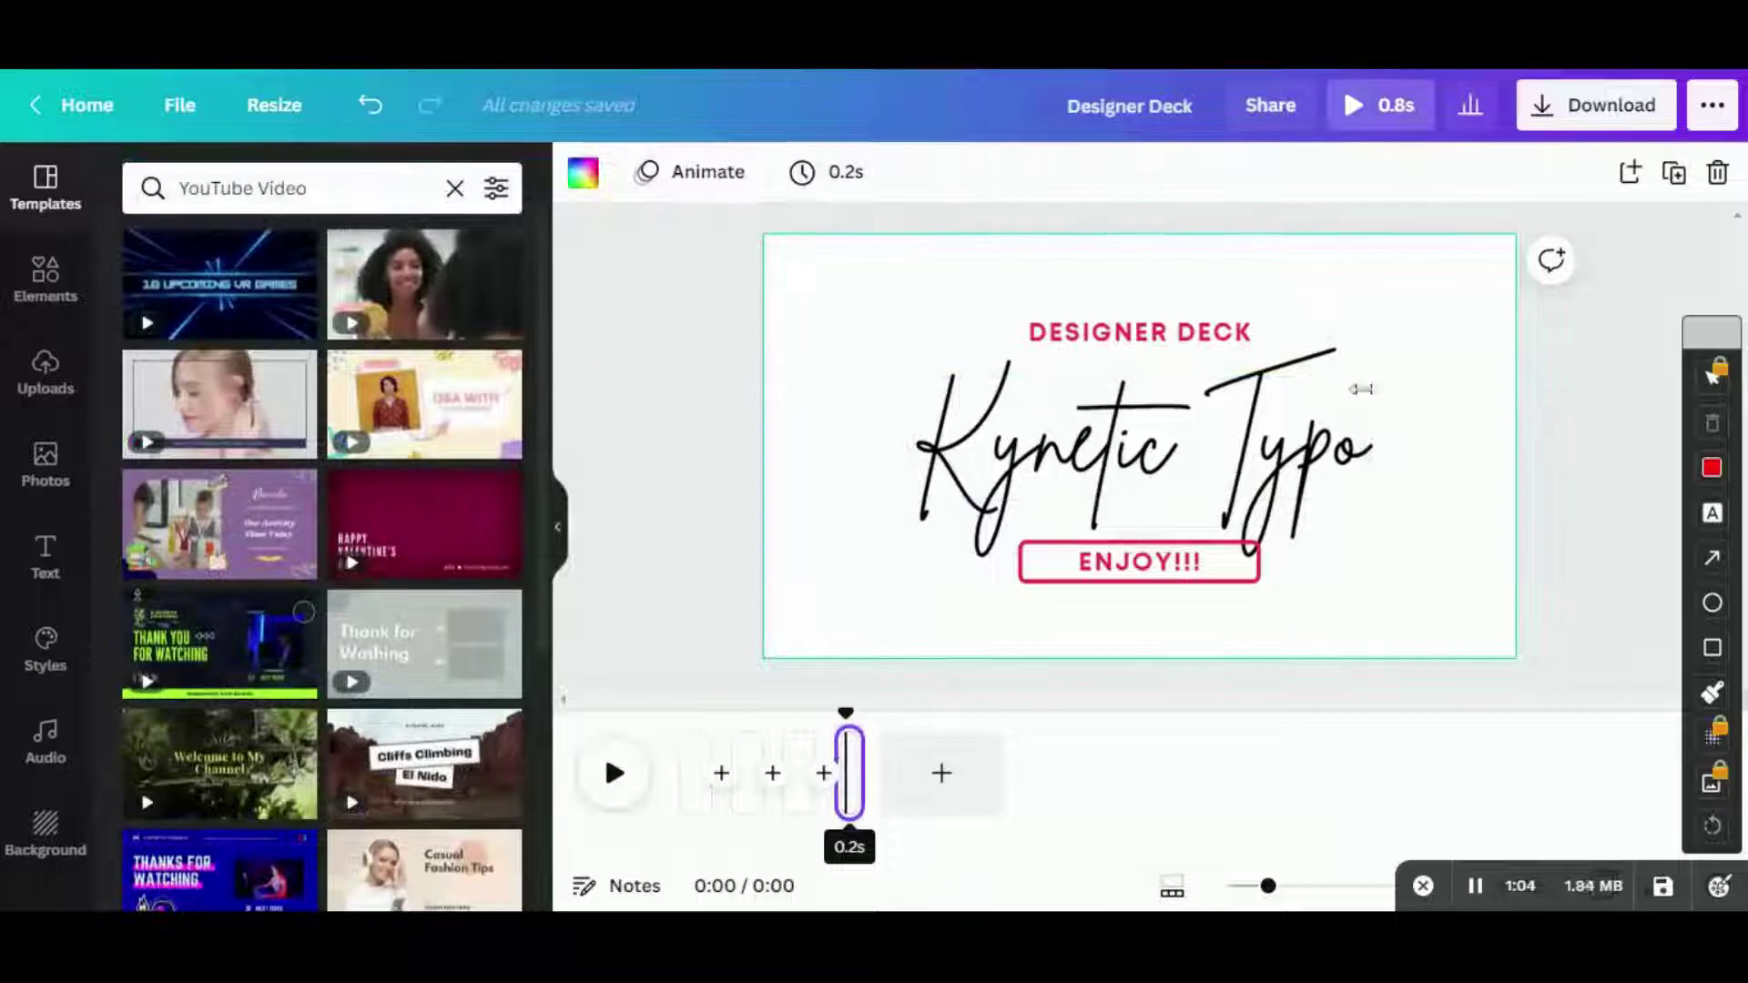
pyautogui.click(1673, 173)
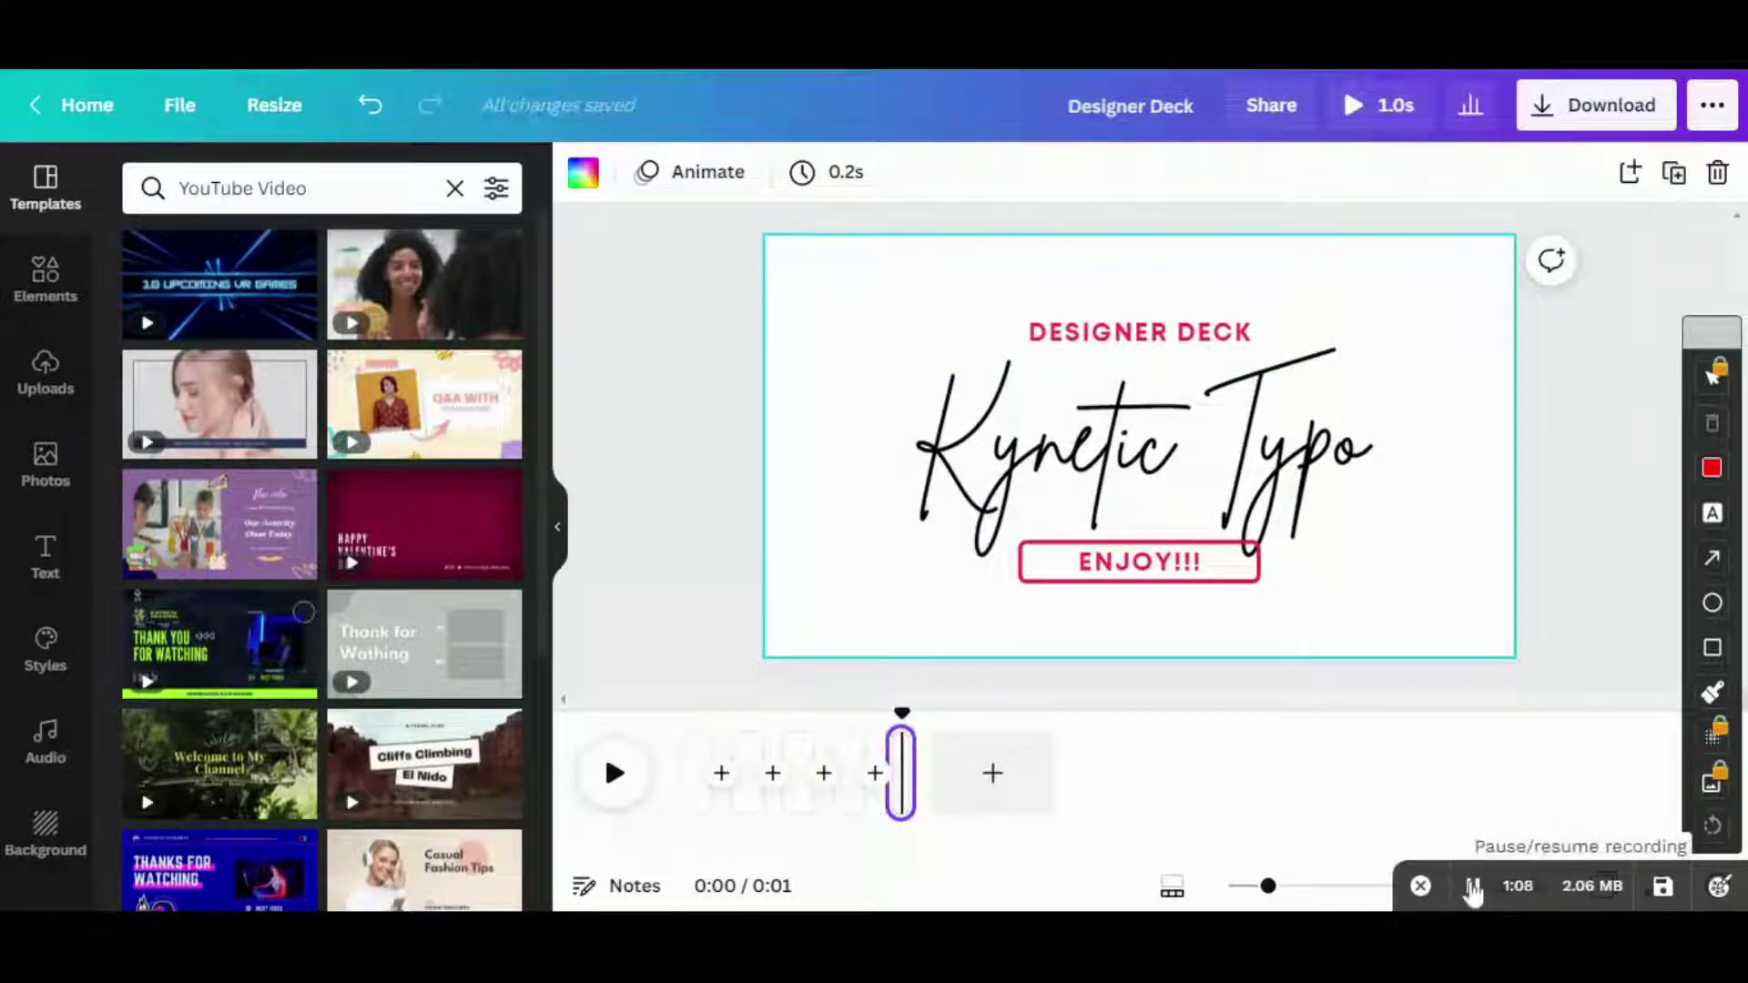
pyautogui.click(1129, 447)
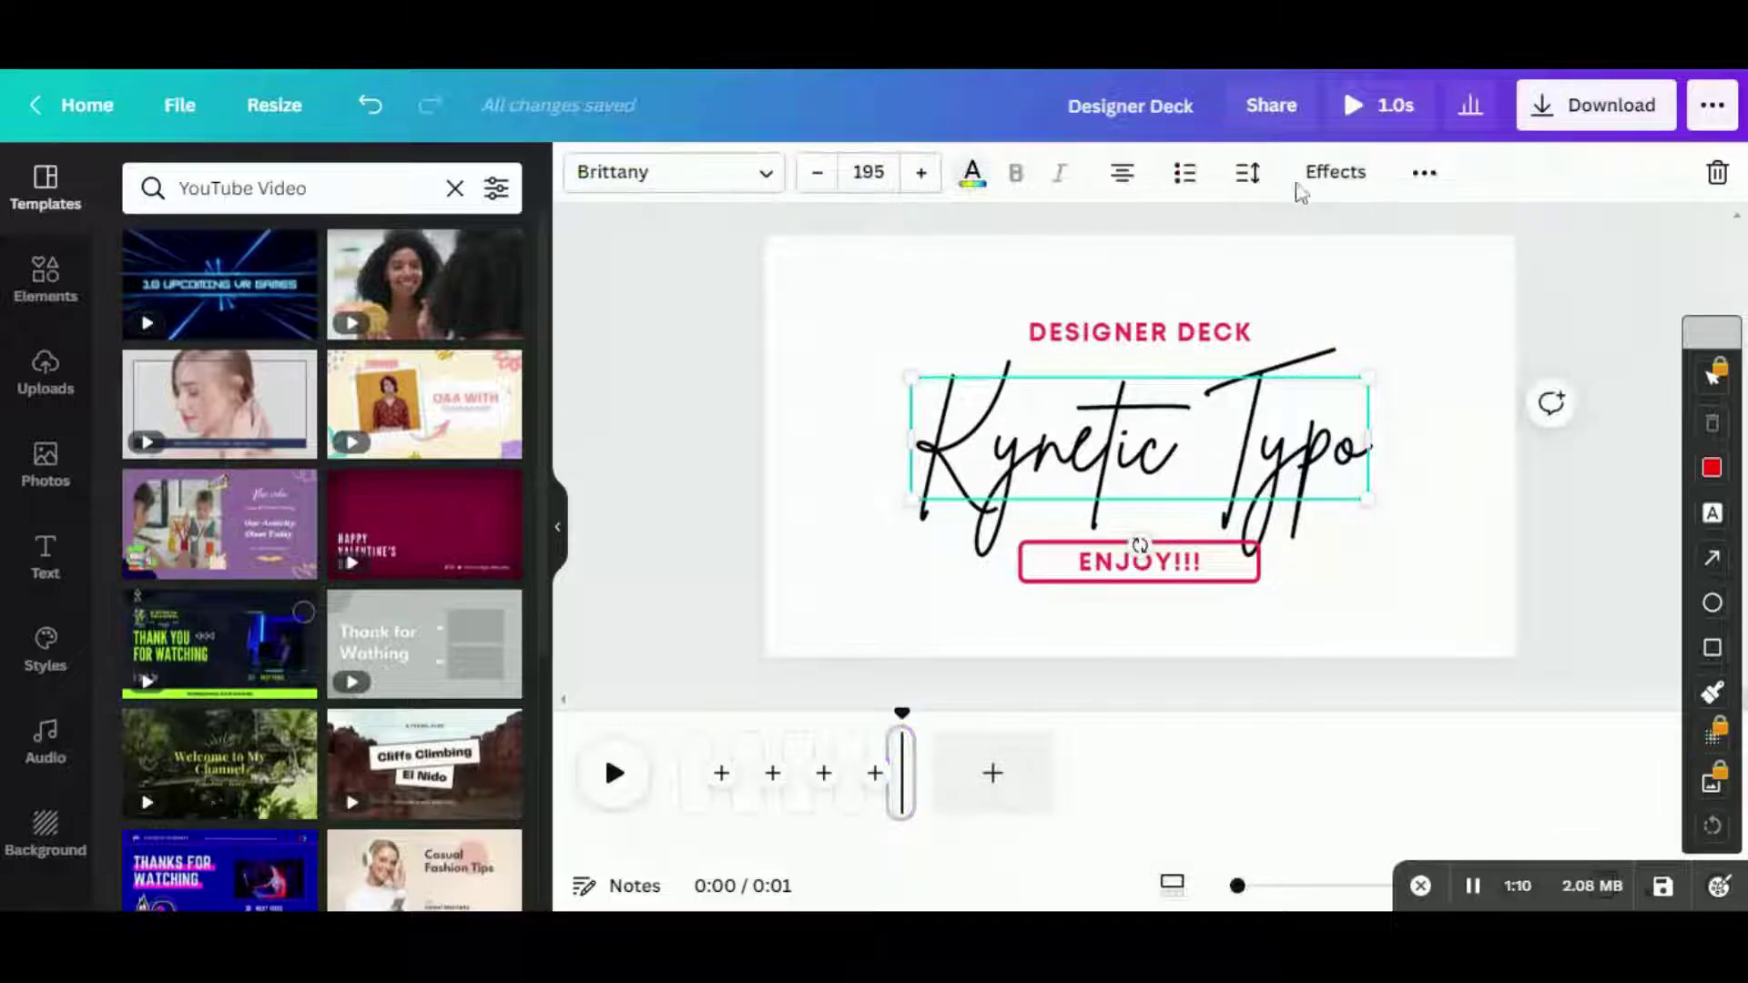
pyautogui.click(1338, 177)
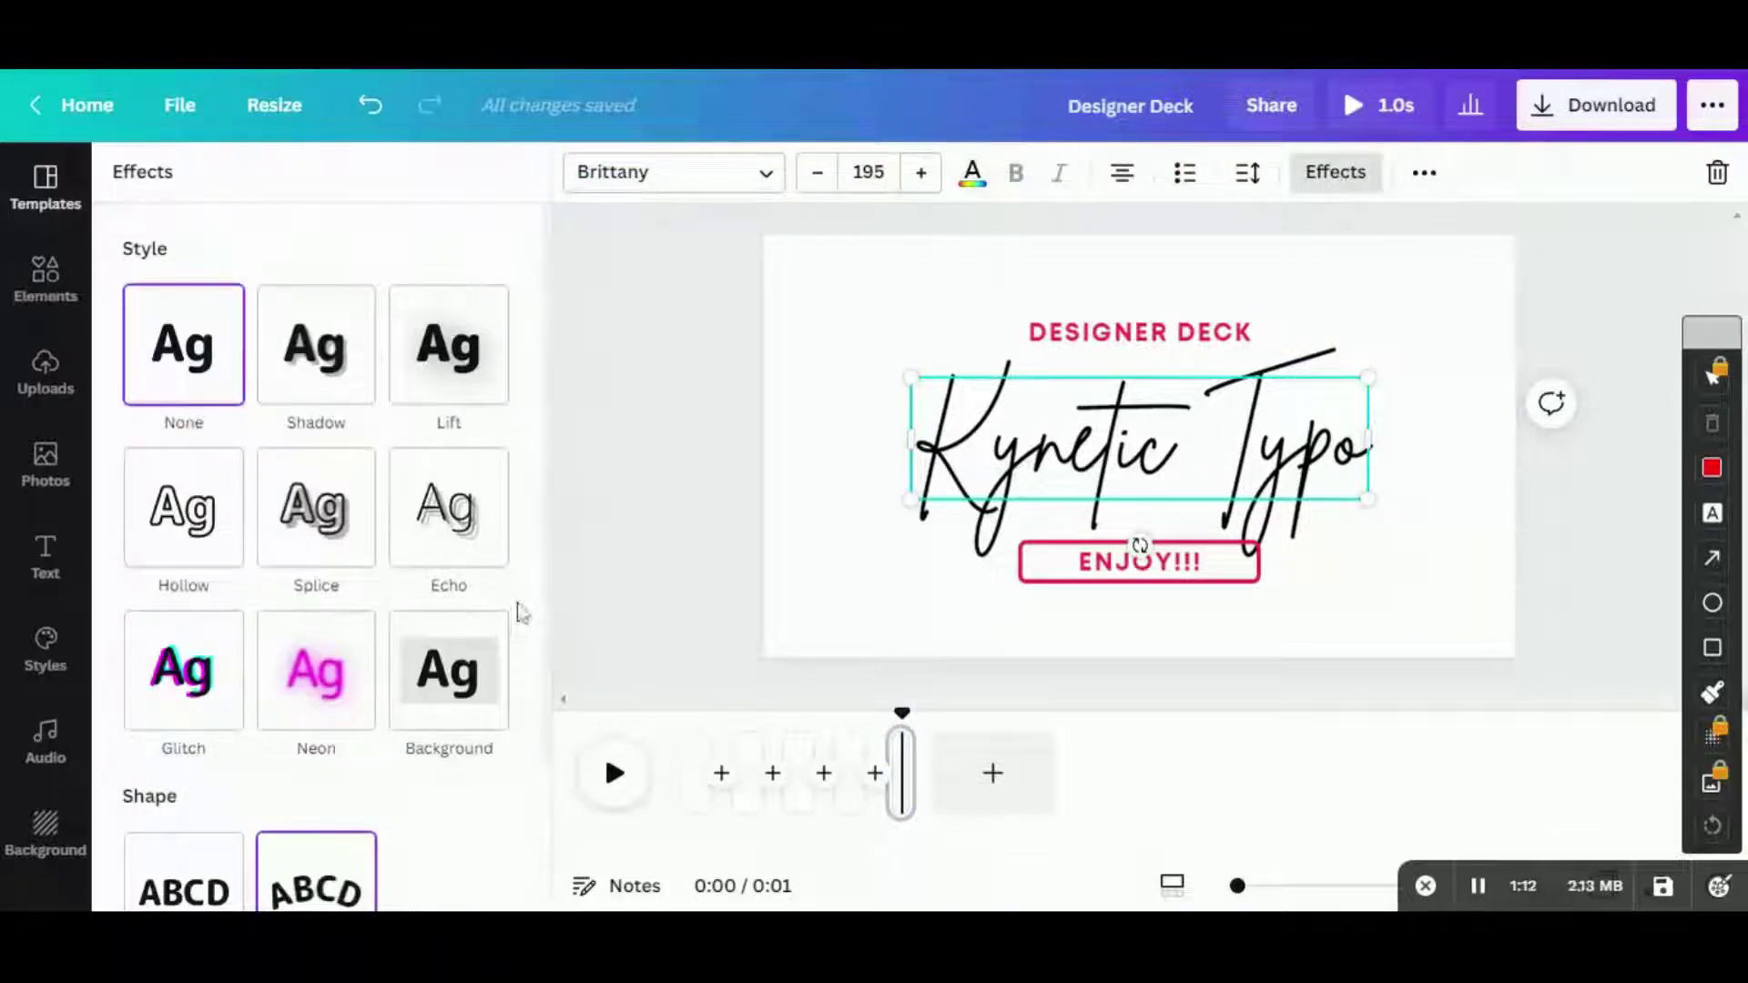
pyautogui.moveTo(543, 580); pyautogui.dragTo(541, 773)
pyautogui.click(486, 826)
pyautogui.write('-50')
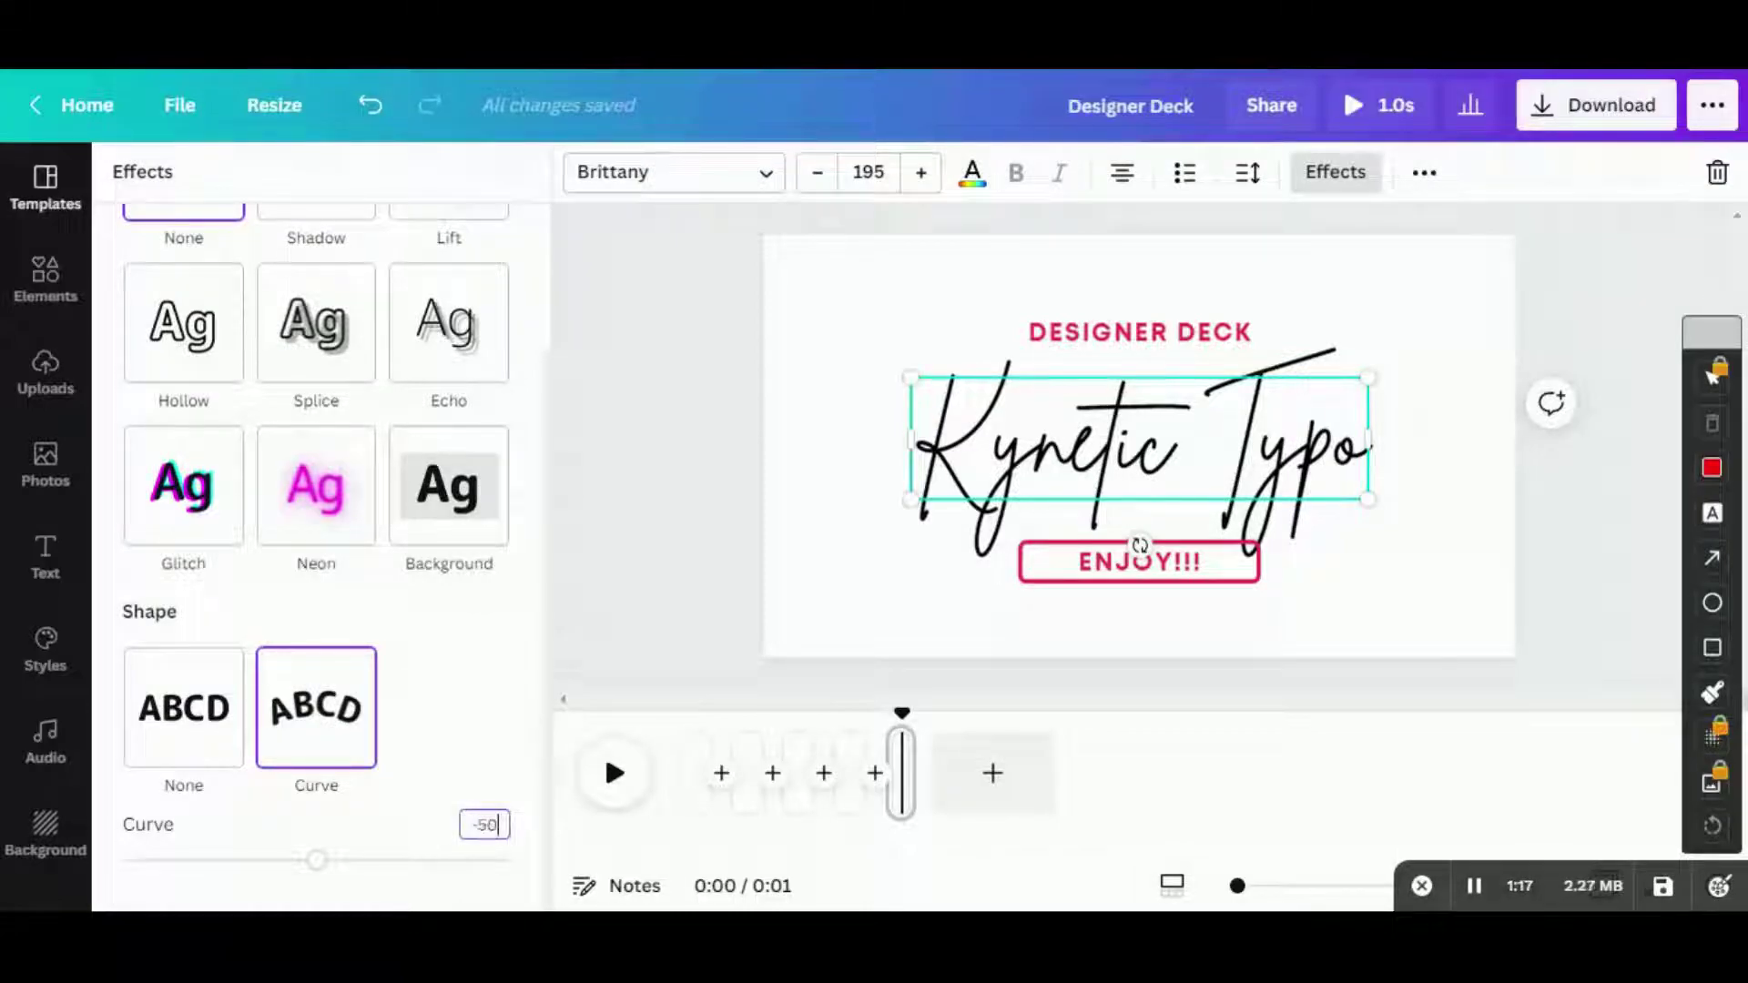
pyautogui.press('Return')
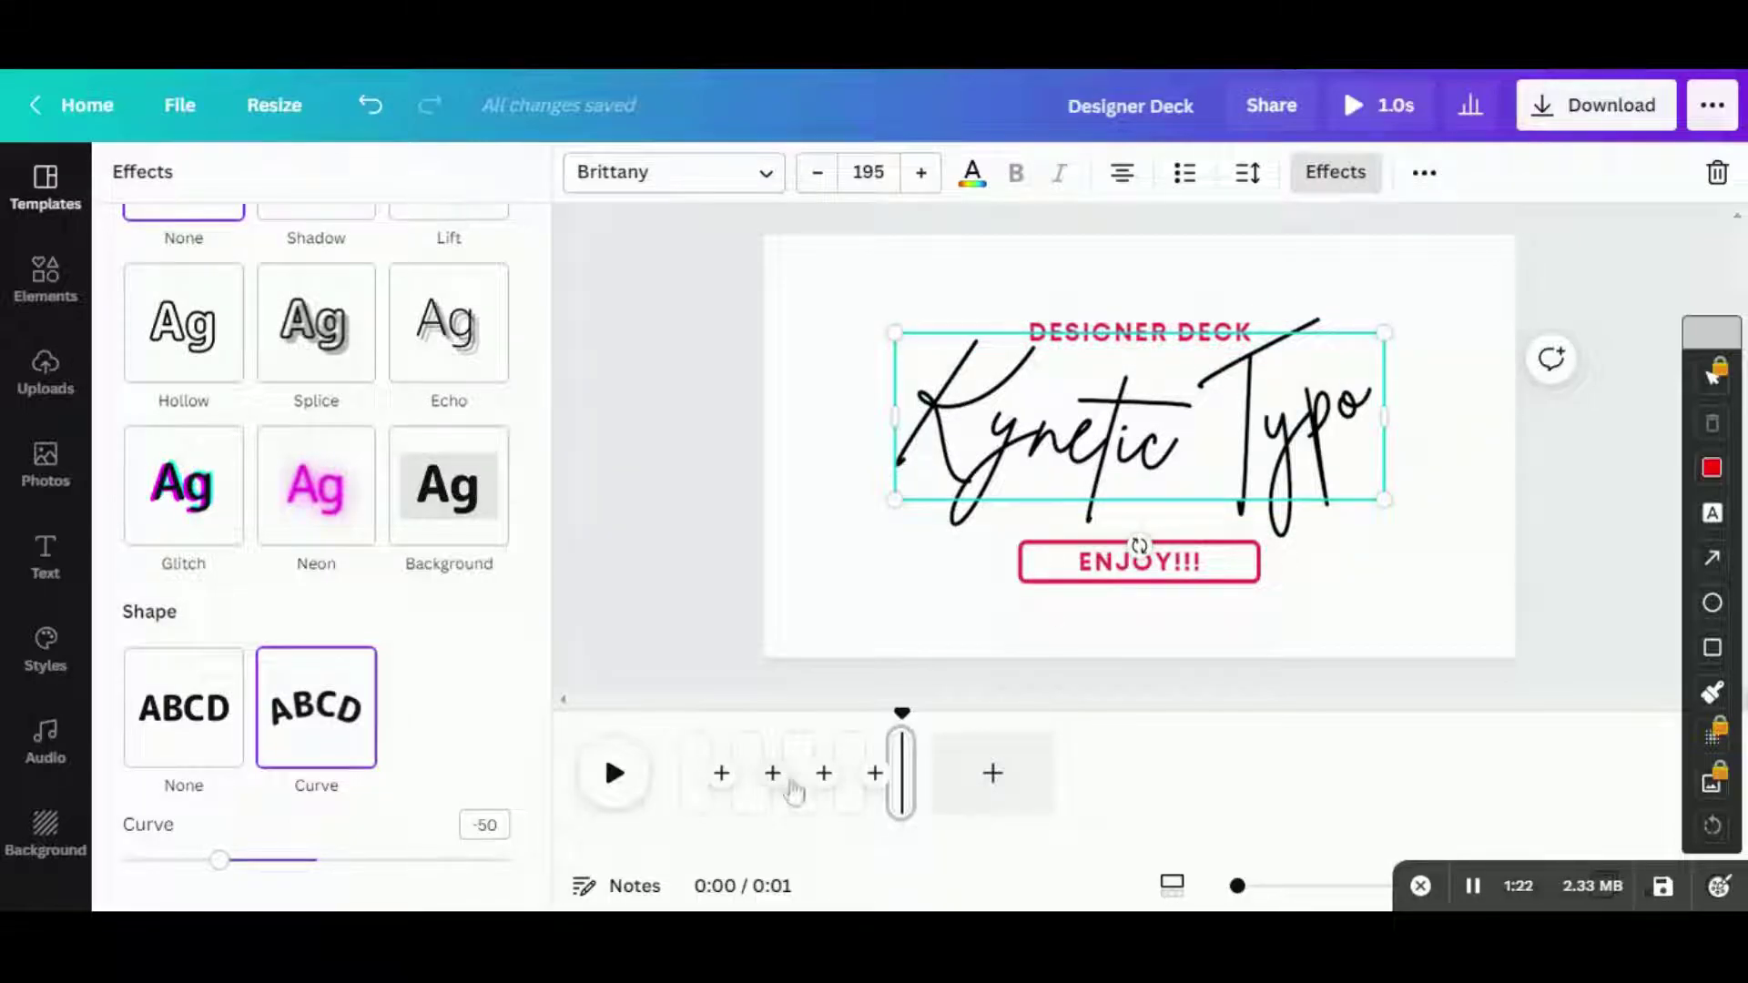
# - Duplicate the fifth page and set the text curve of "Kynetic Typo" on the copy to -100
pyautogui.click(906, 753)
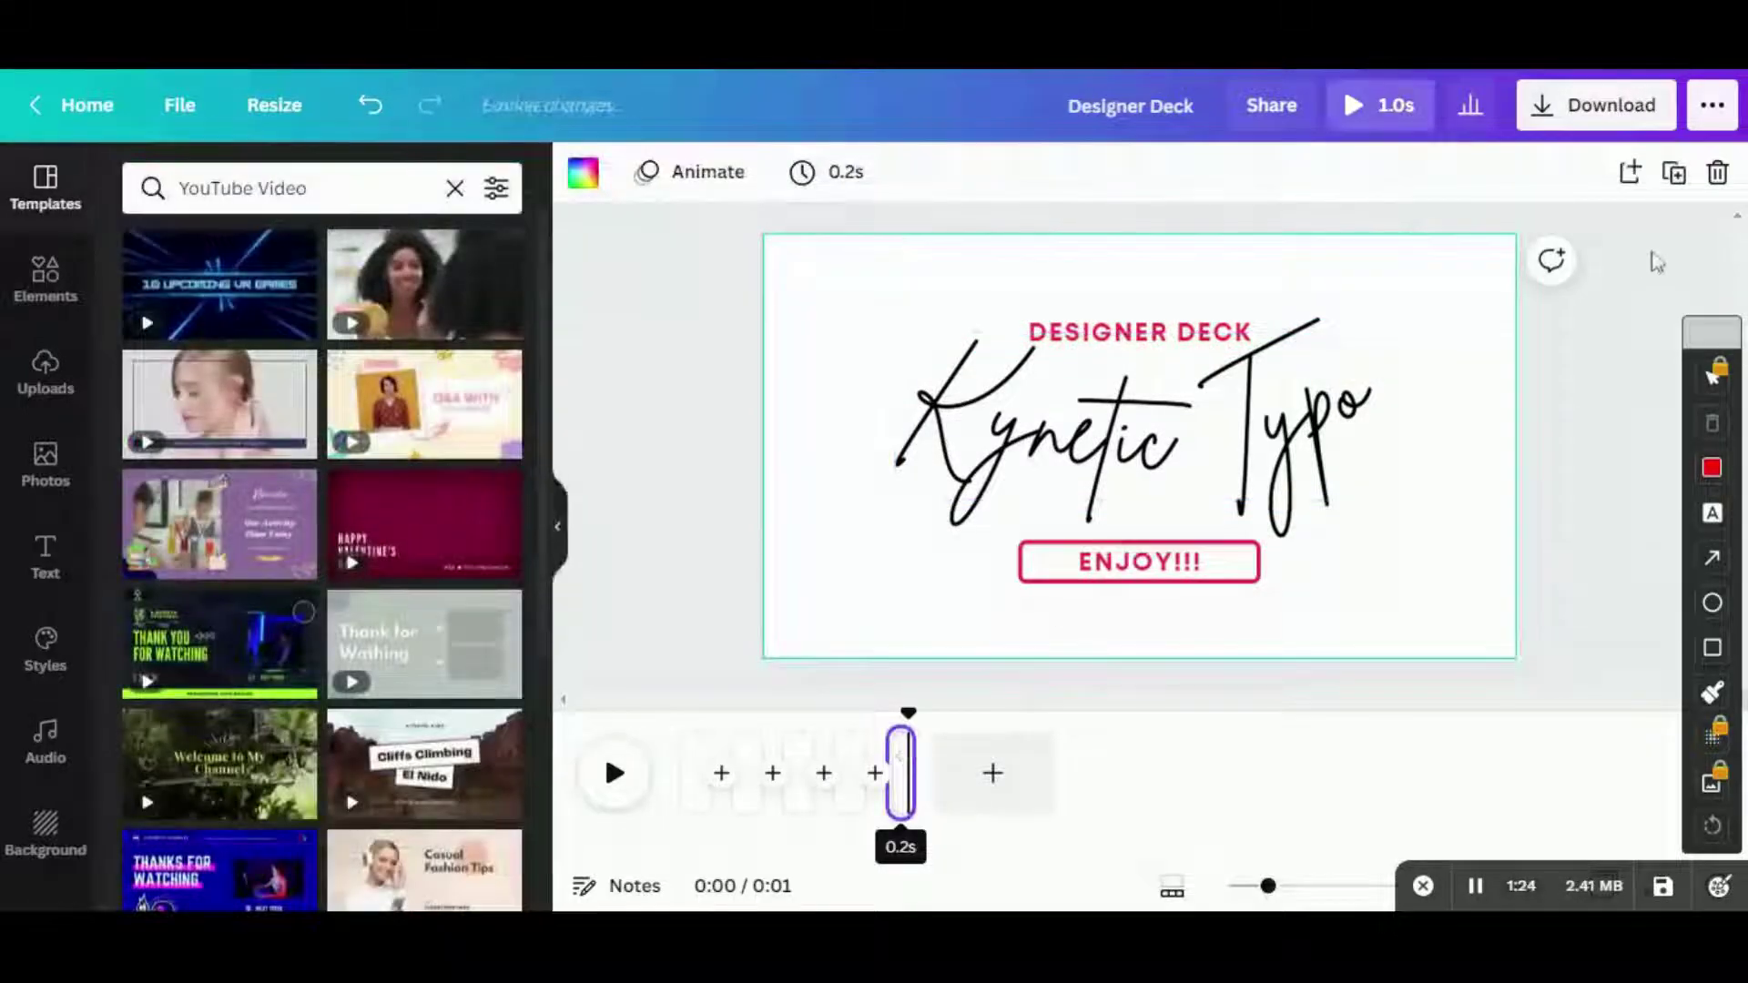
pyautogui.click(1673, 175)
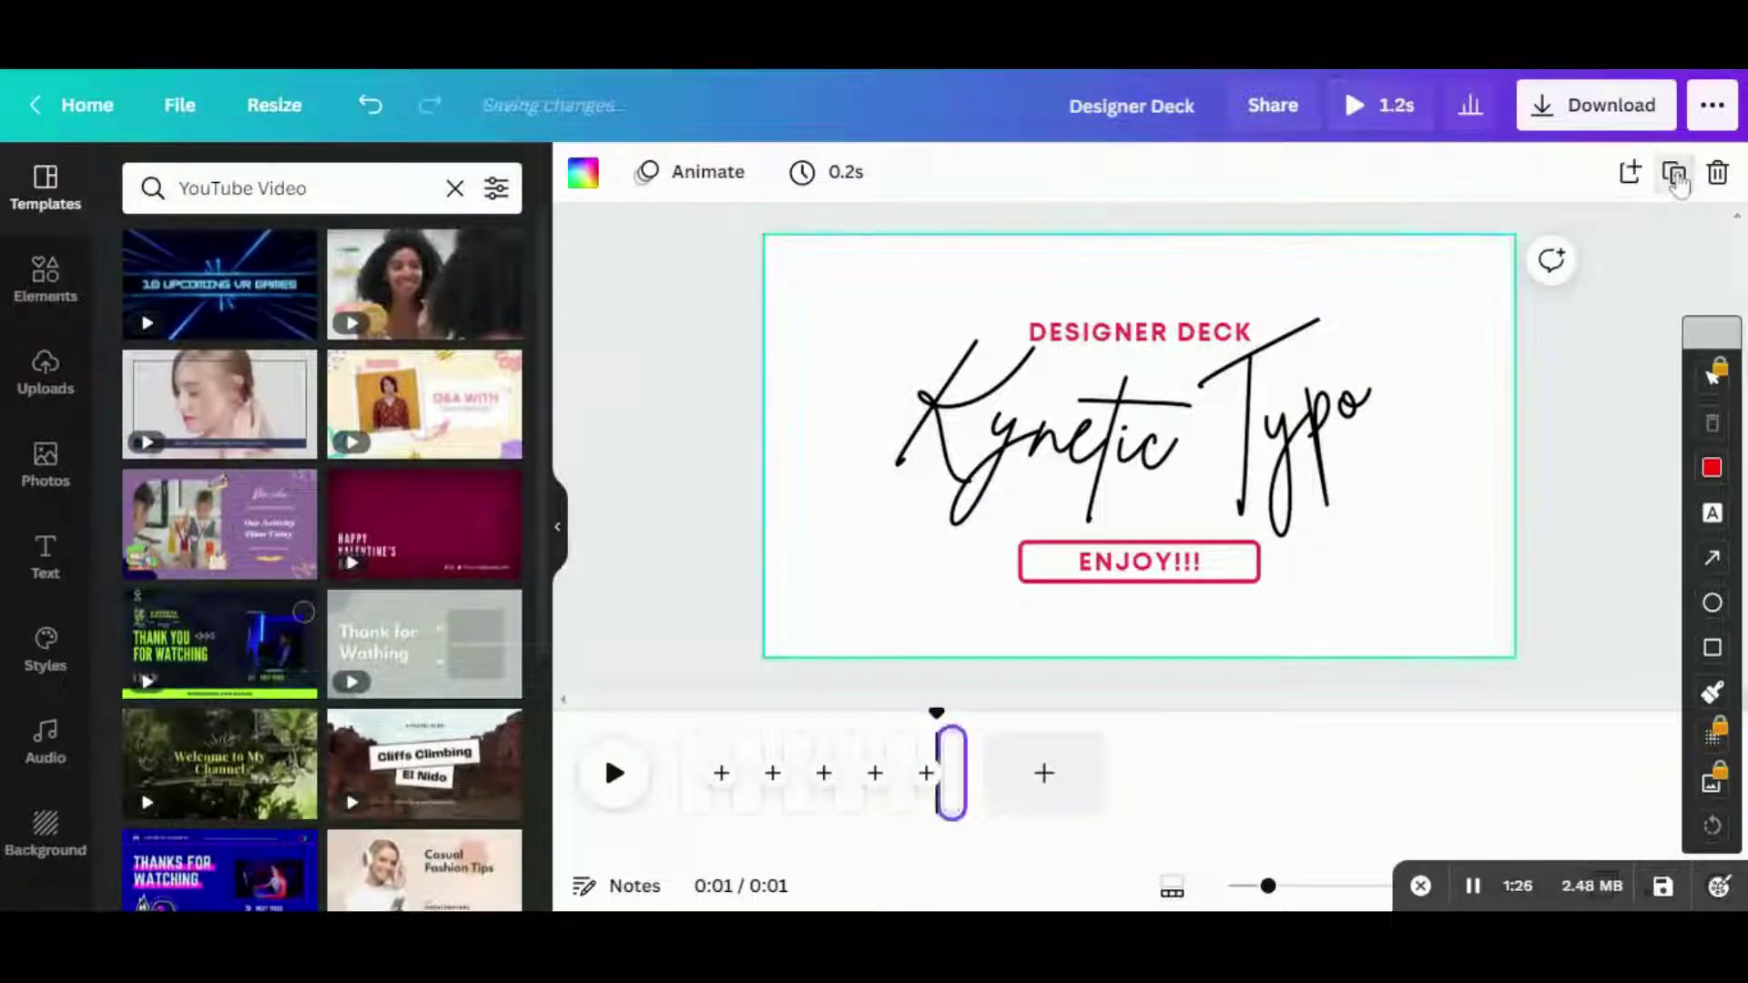
pyautogui.click(1147, 466)
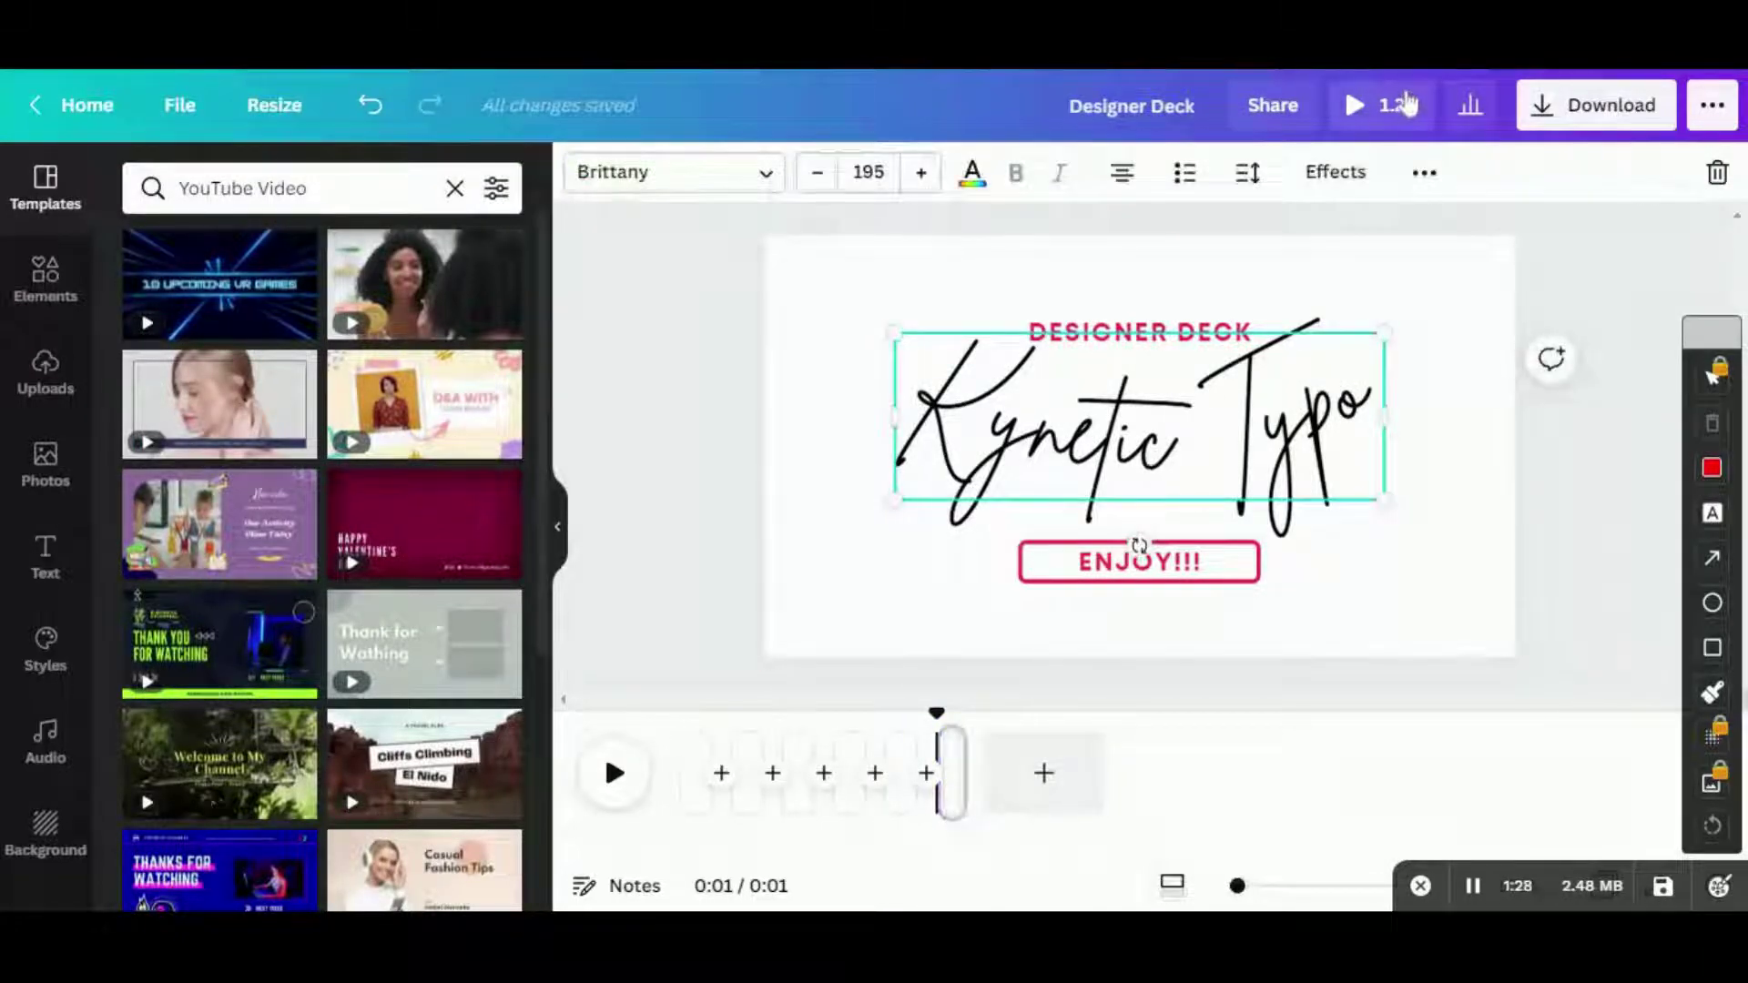
pyautogui.click(1335, 172)
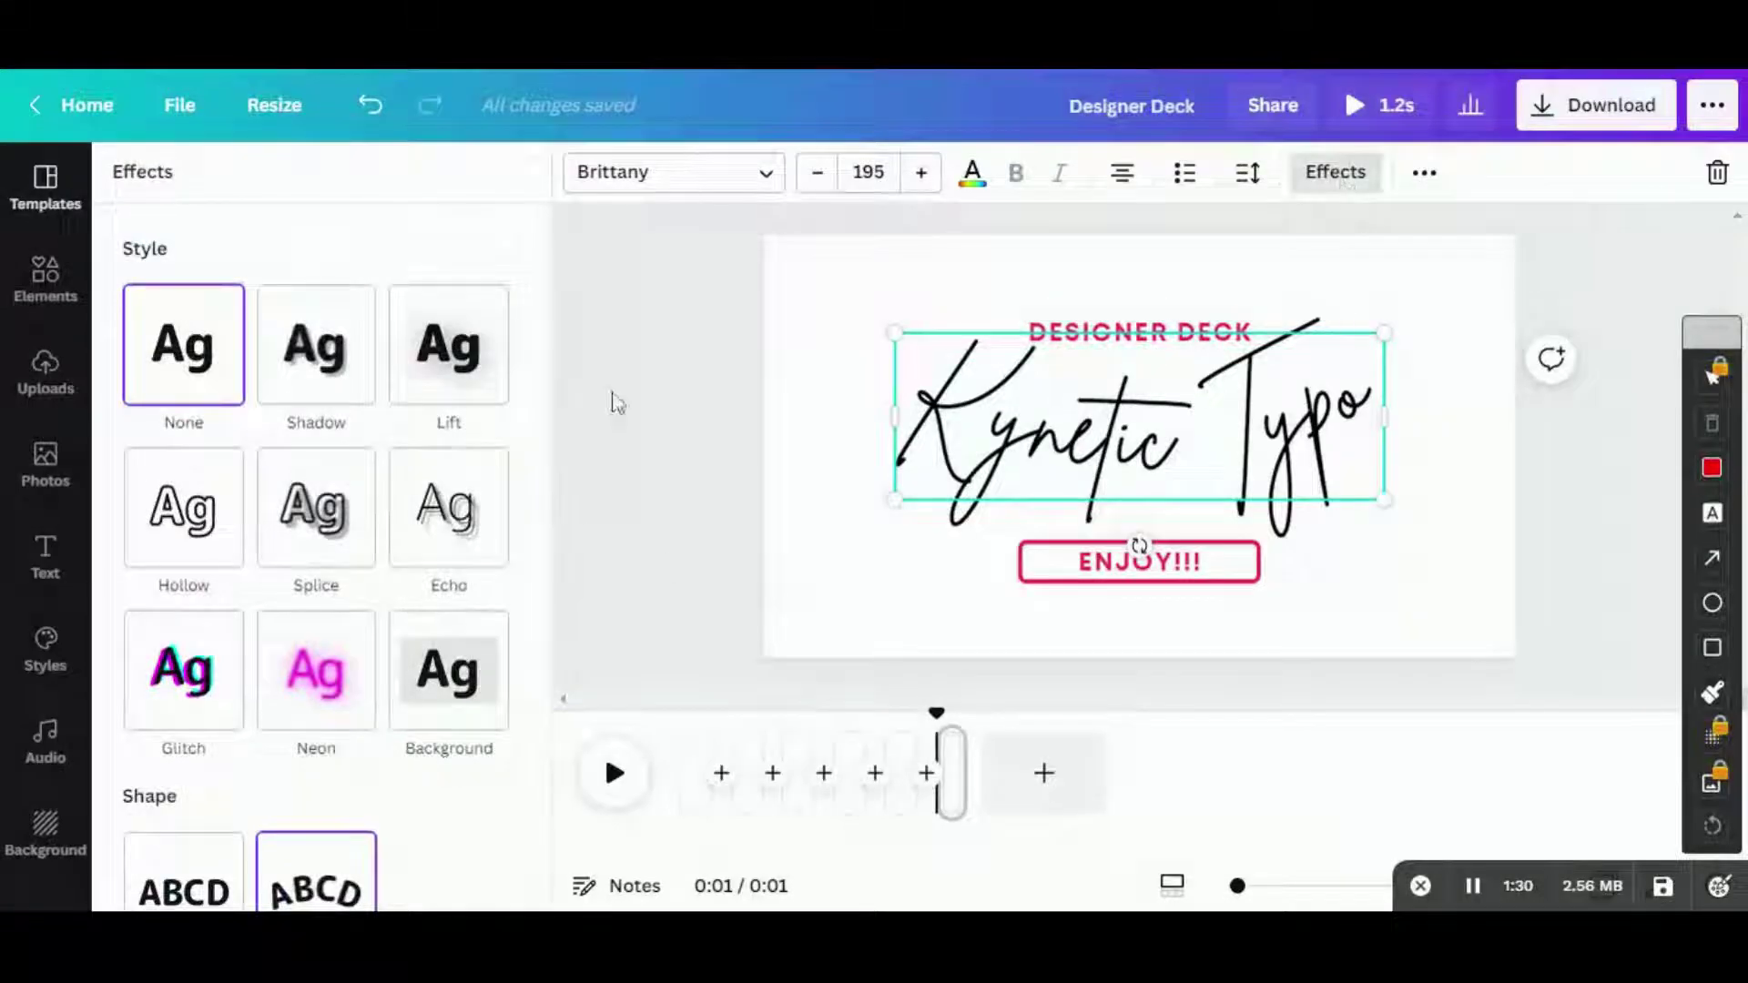
pyautogui.moveTo(540, 479); pyautogui.dragTo(539, 834)
pyautogui.click(484, 825)
pyautogui.press('BackSpace')
pyautogui.write('-100')
pyautogui.press('Return')
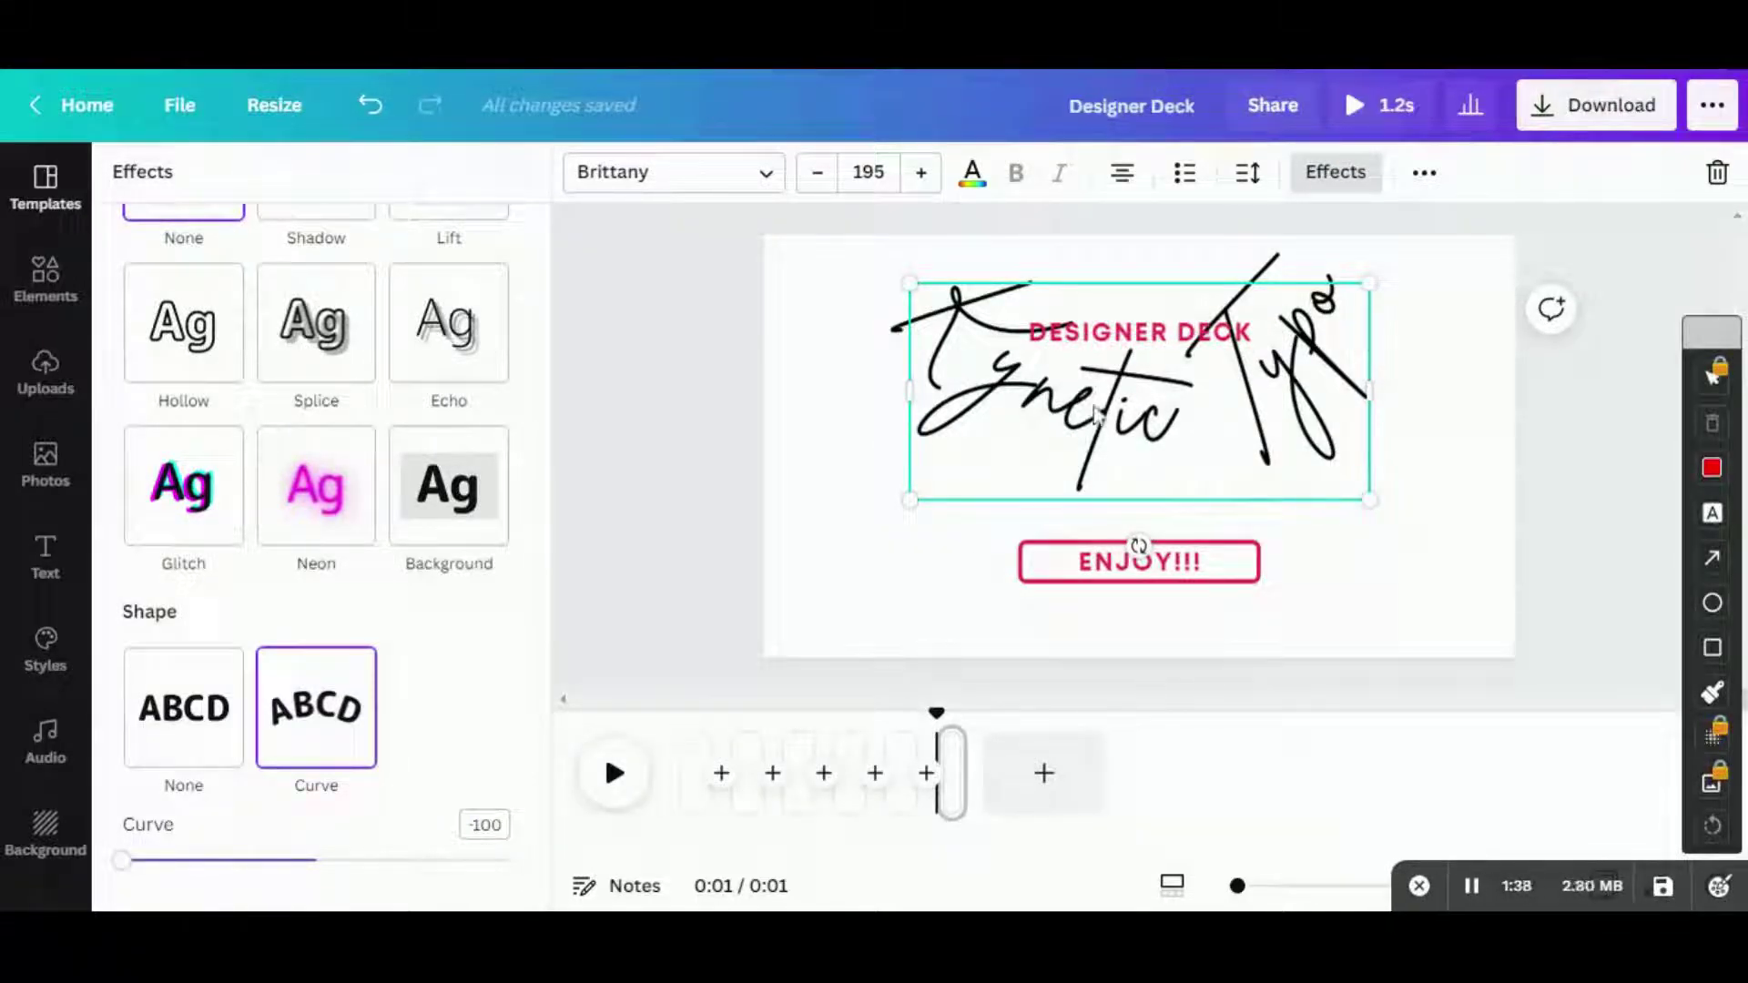
# - Move the "Kynetic Typo" text on the last page slightly down, and go back to the fifth page
pyautogui.moveTo(1121, 414); pyautogui.dragTo(1126, 469)
pyautogui.click(895, 750)
pyautogui.moveTo(895, 750); pyautogui.dragTo(897, 750)
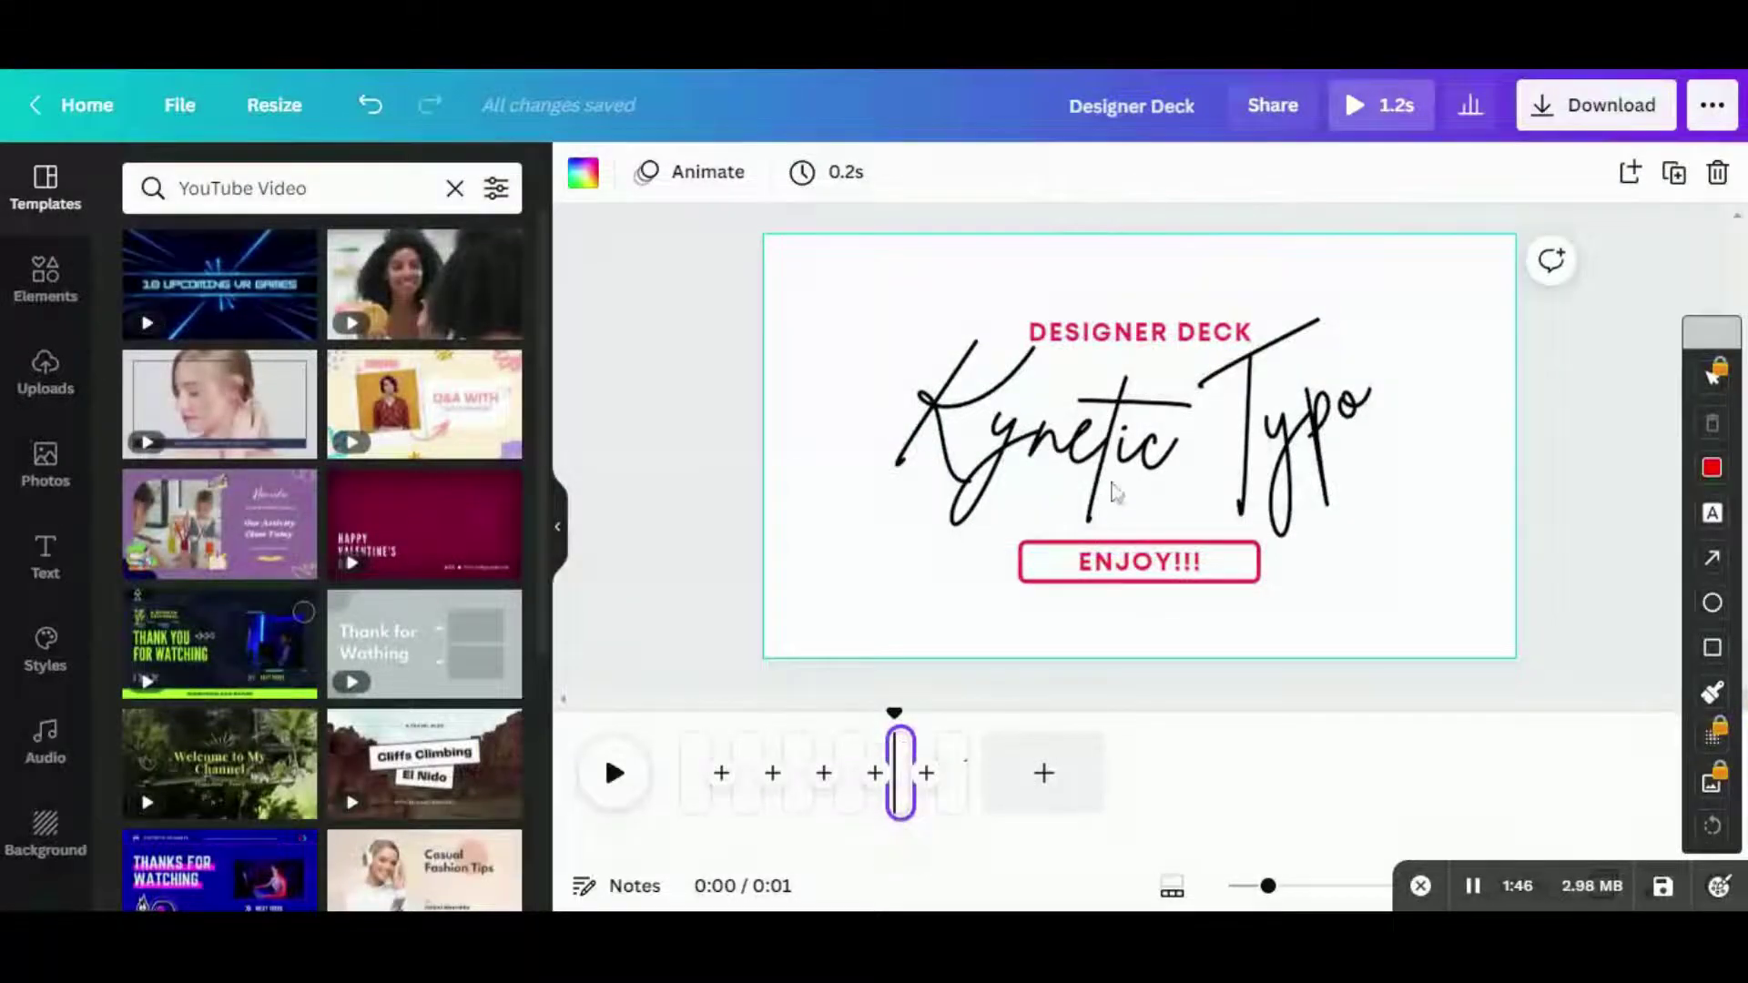
# - Step back through the pages to the second one and move its "Kynetic Typo" text slightly up
pyautogui.click(851, 764)
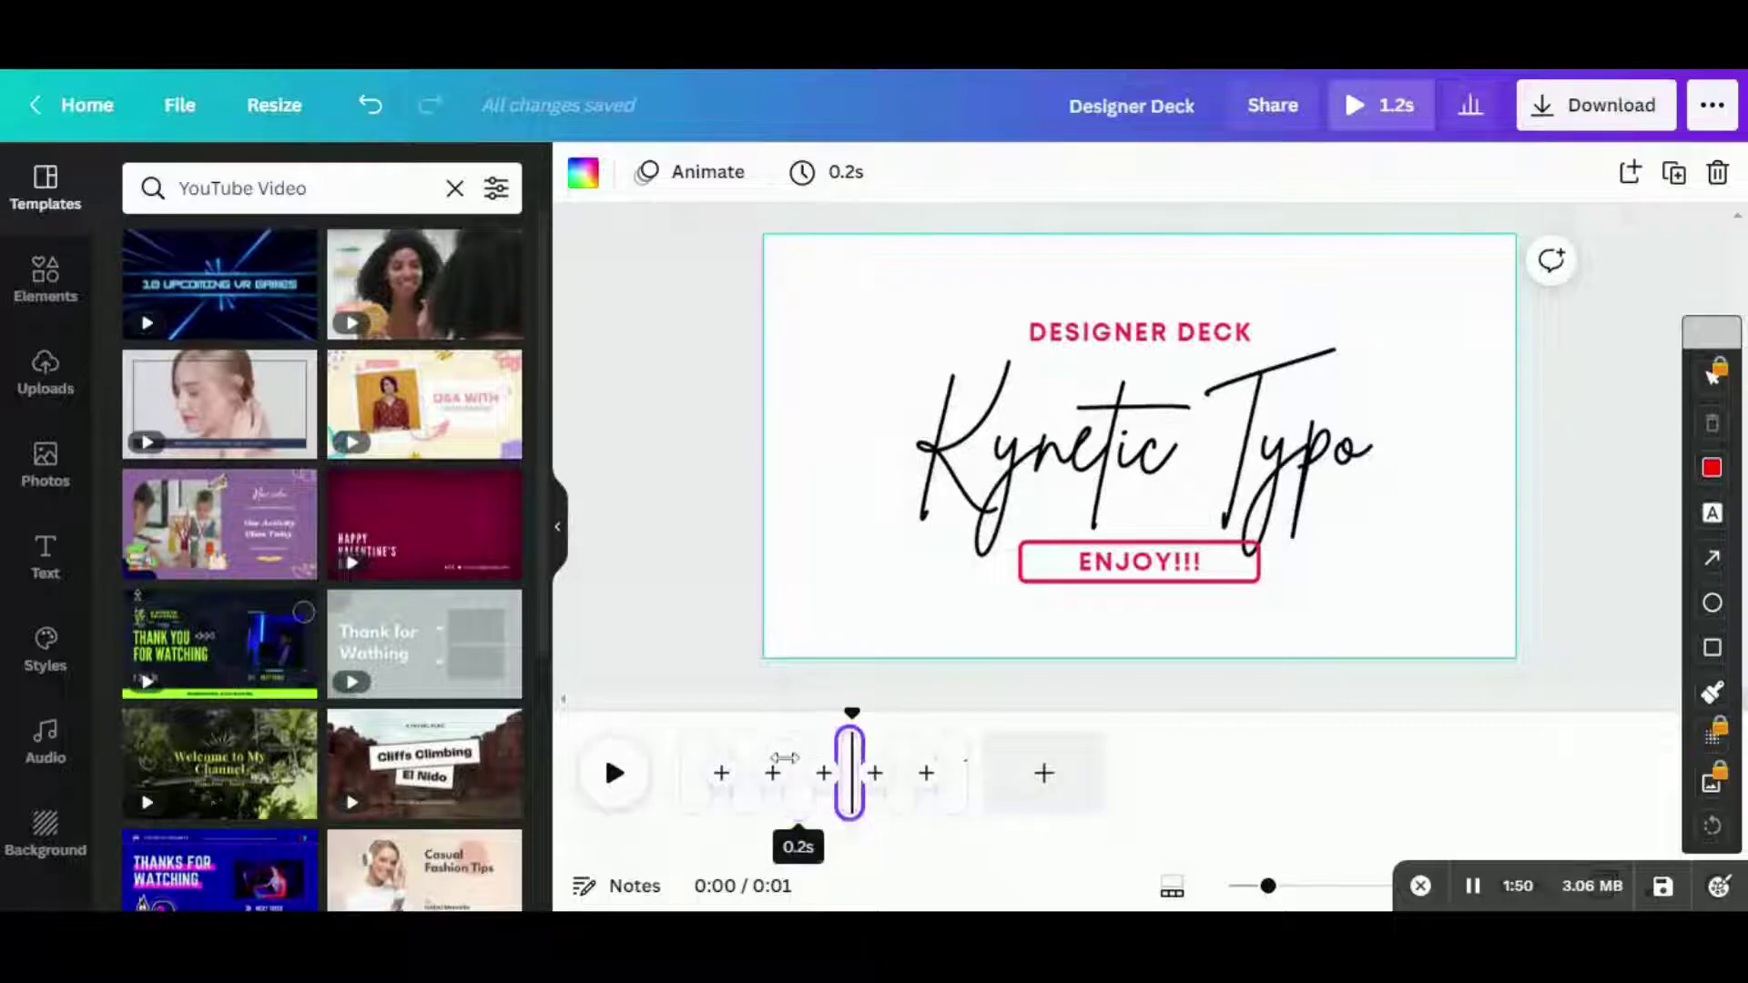
pyautogui.click(784, 757)
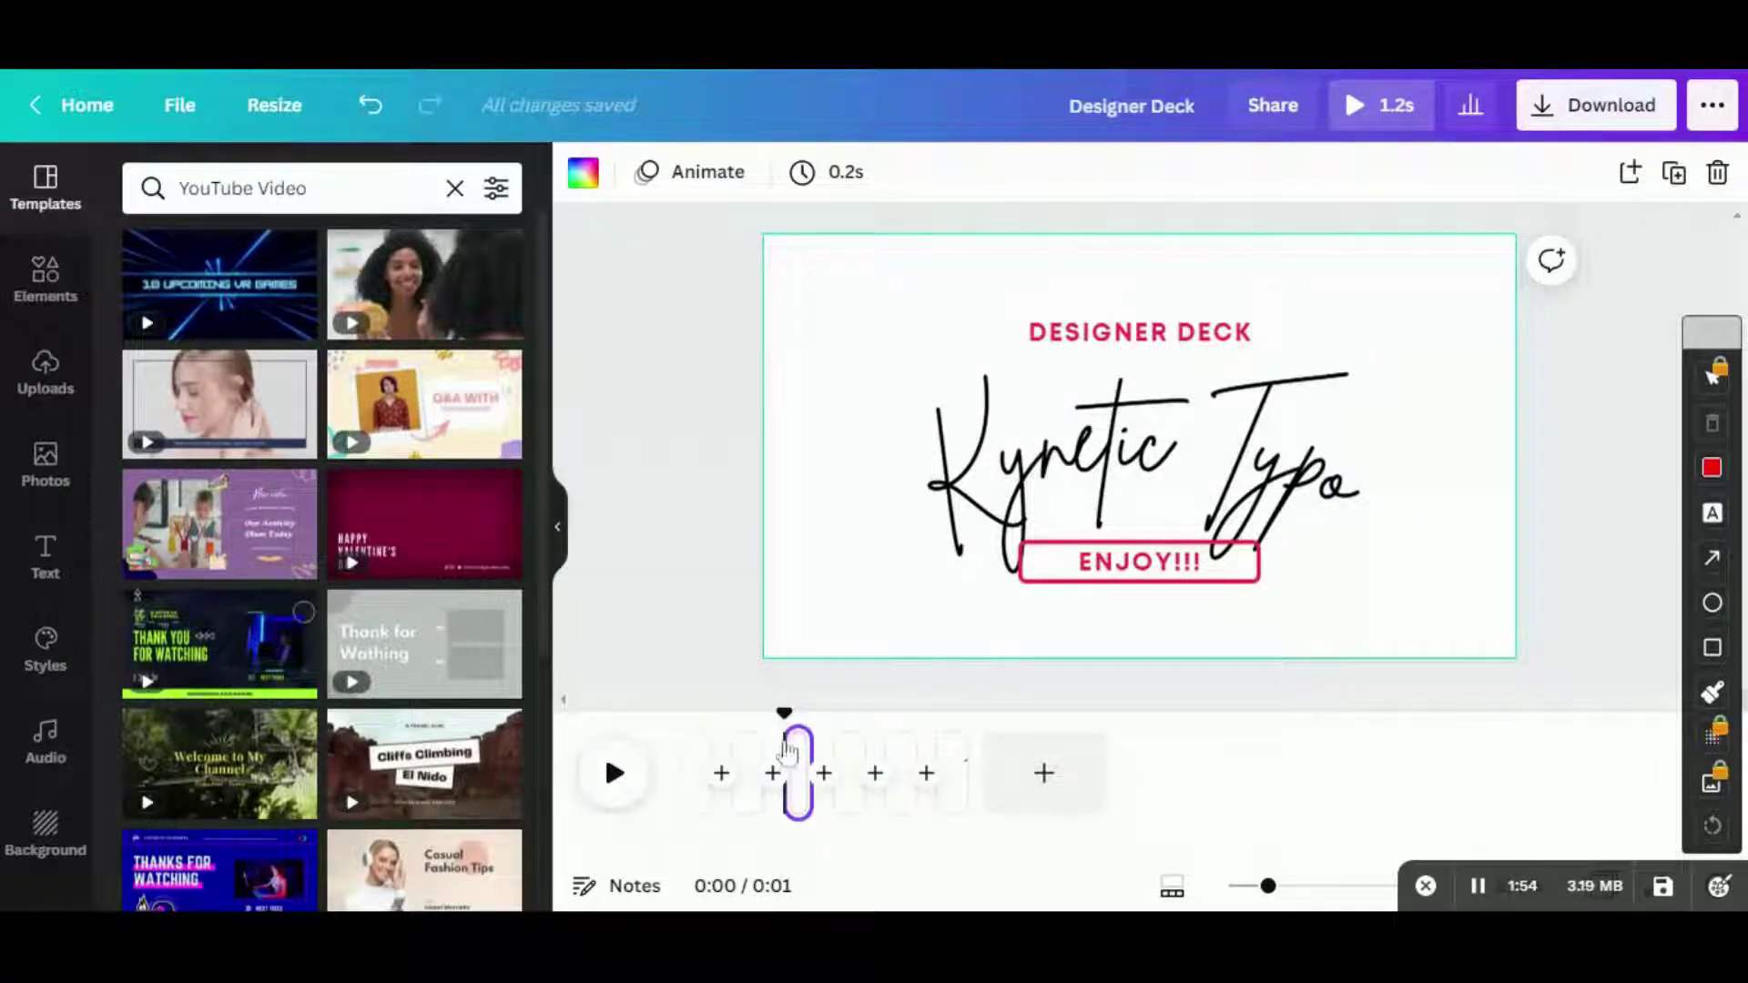
pyautogui.click(742, 751)
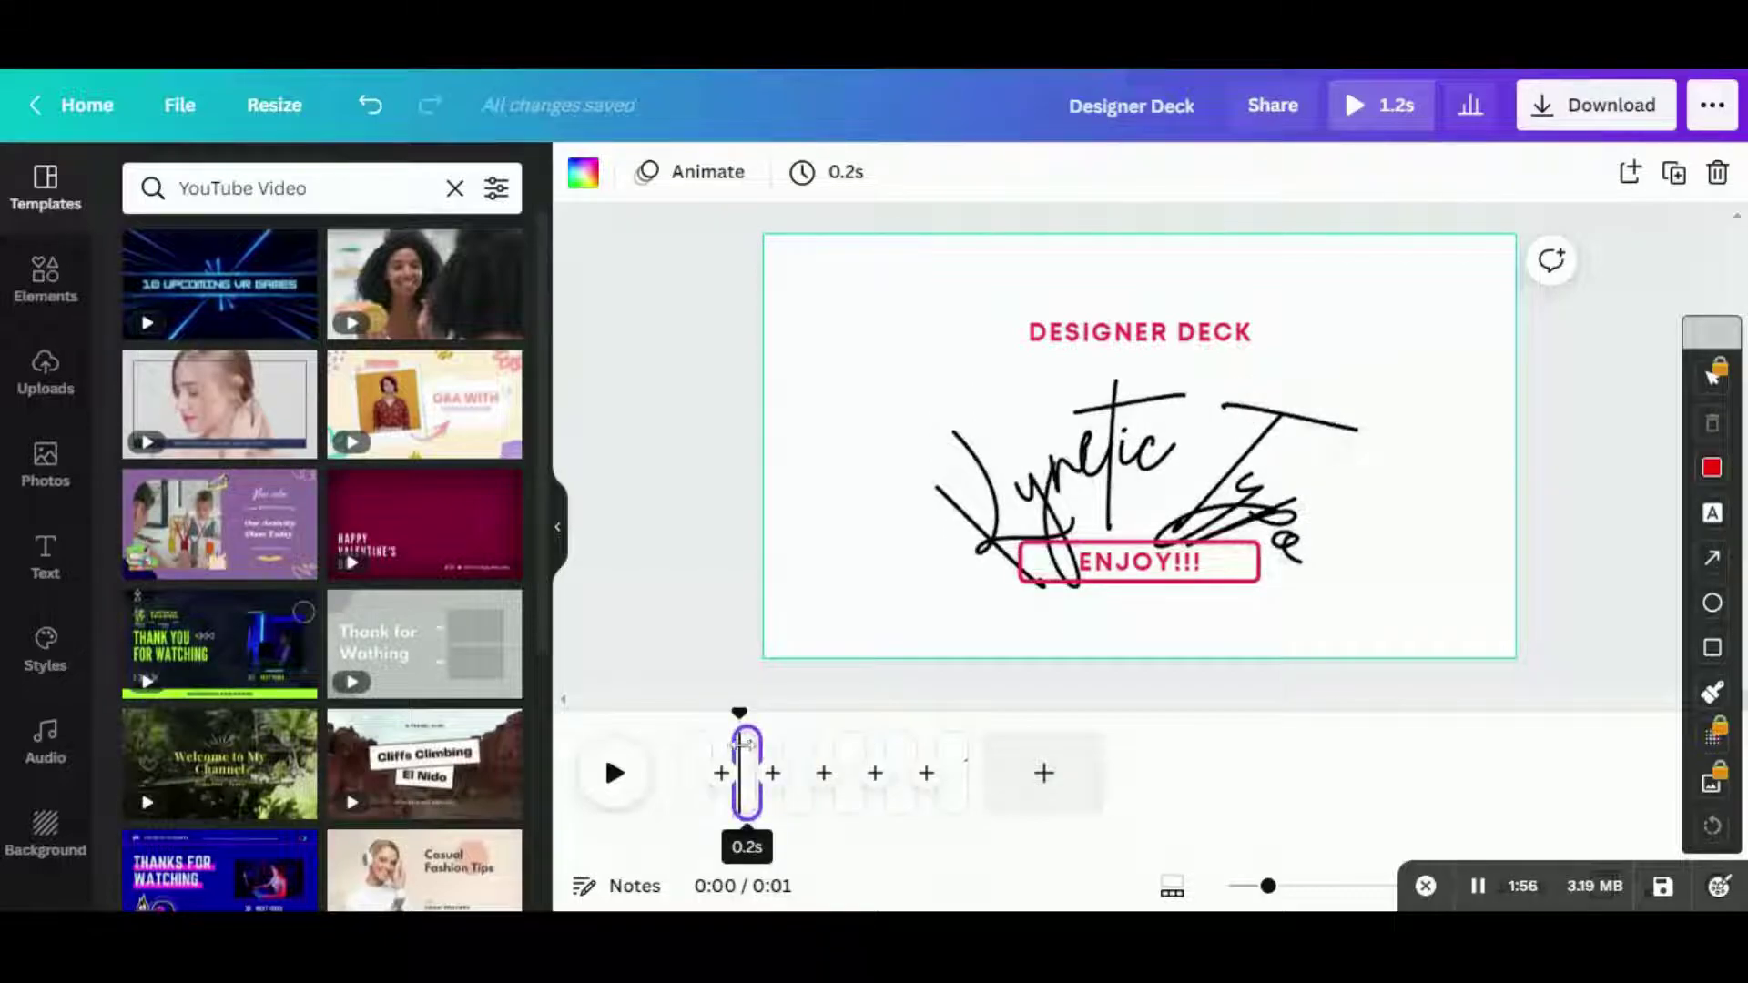
pyautogui.click(1168, 473)
pyautogui.moveTo(1163, 453); pyautogui.dragTo(1164, 424)
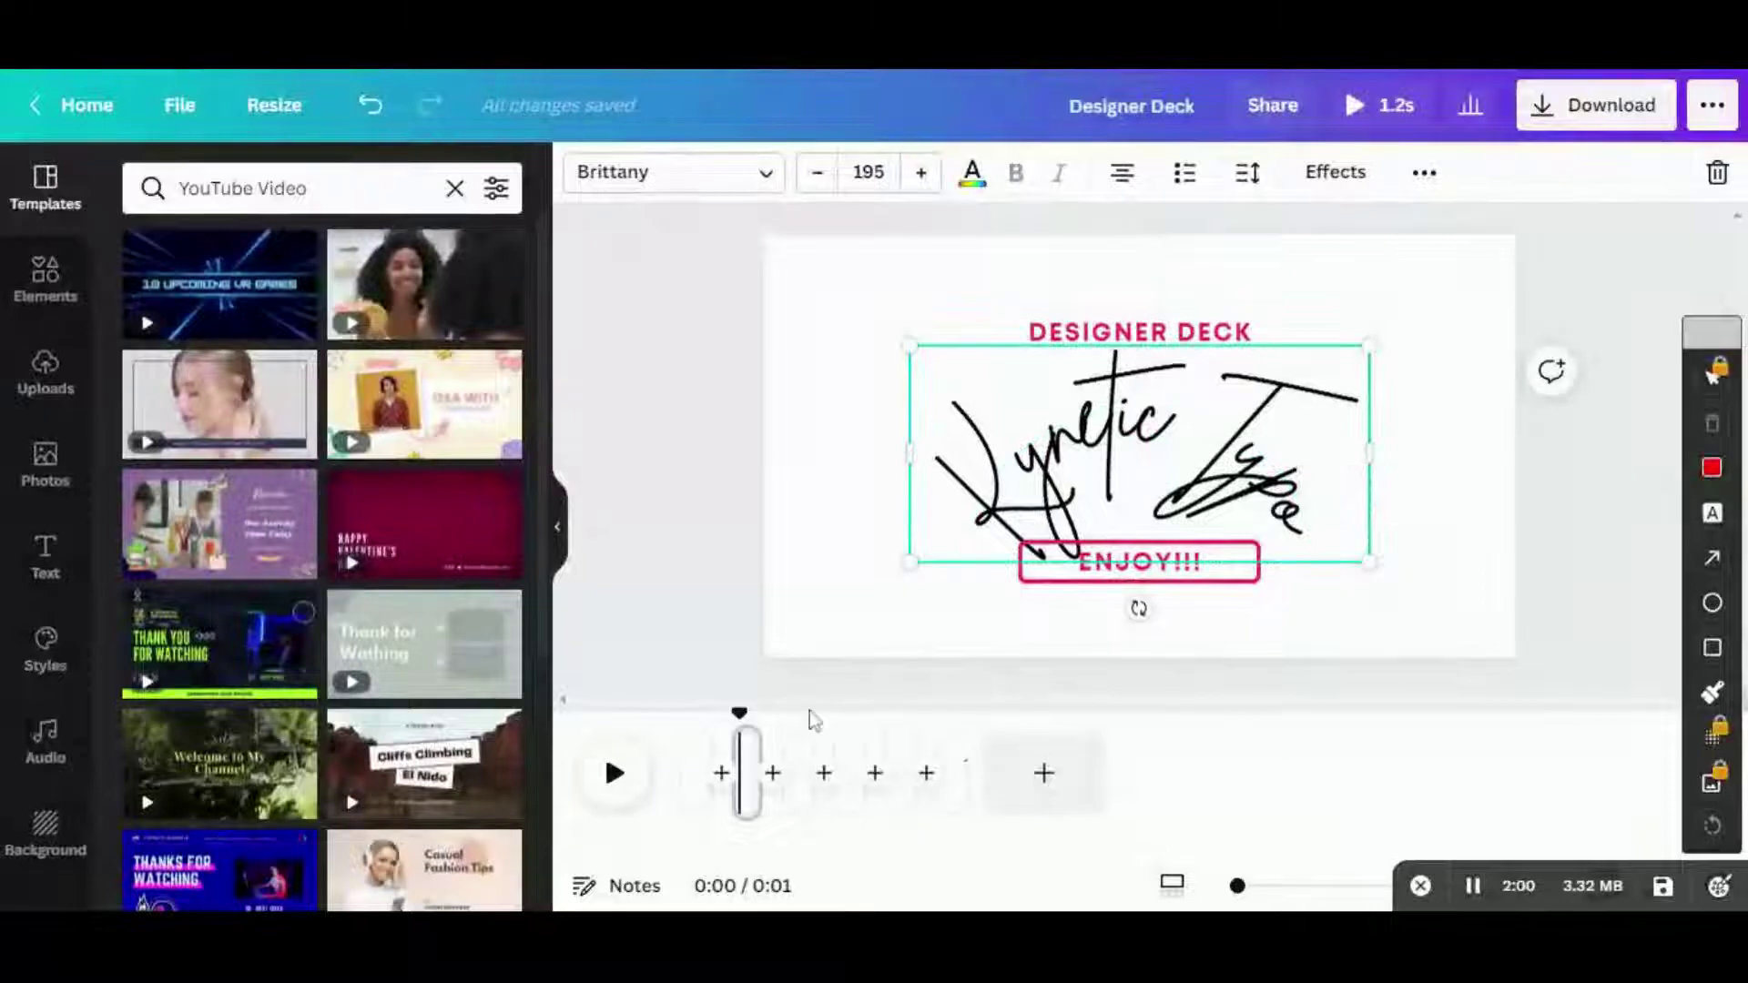
# - Go to the third page and move its "Kynetic Typo" text slightly up
pyautogui.click(791, 749)
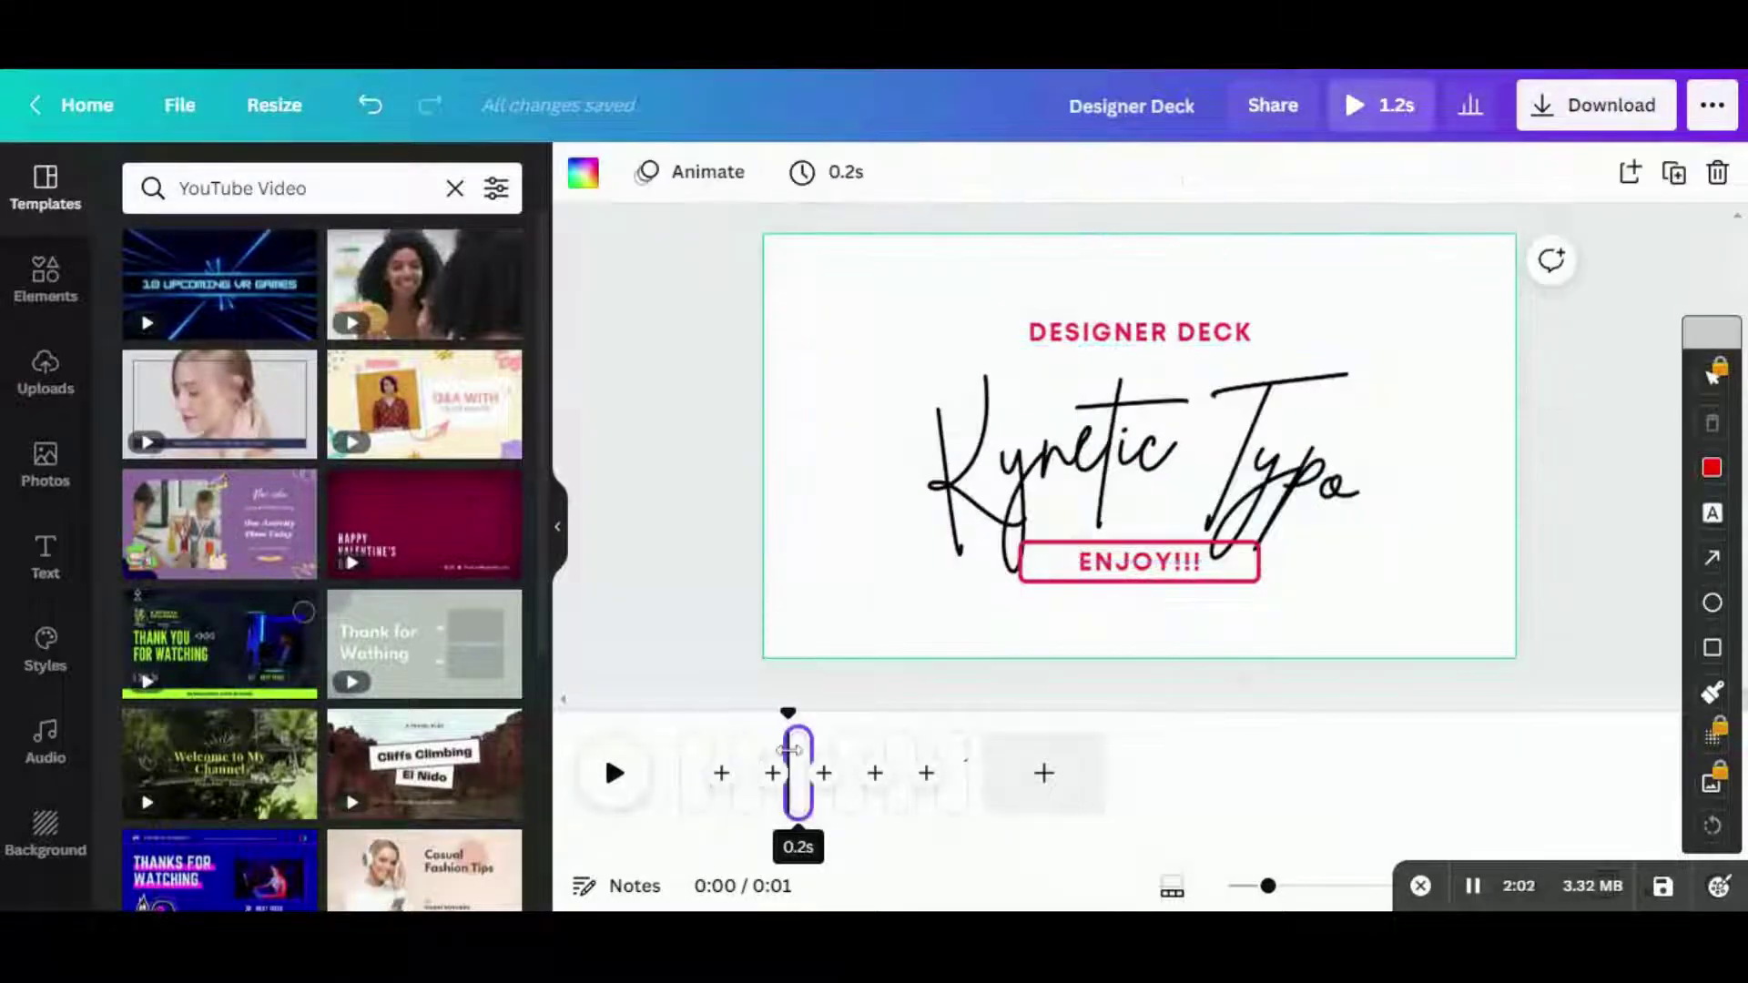
pyautogui.click(1105, 413)
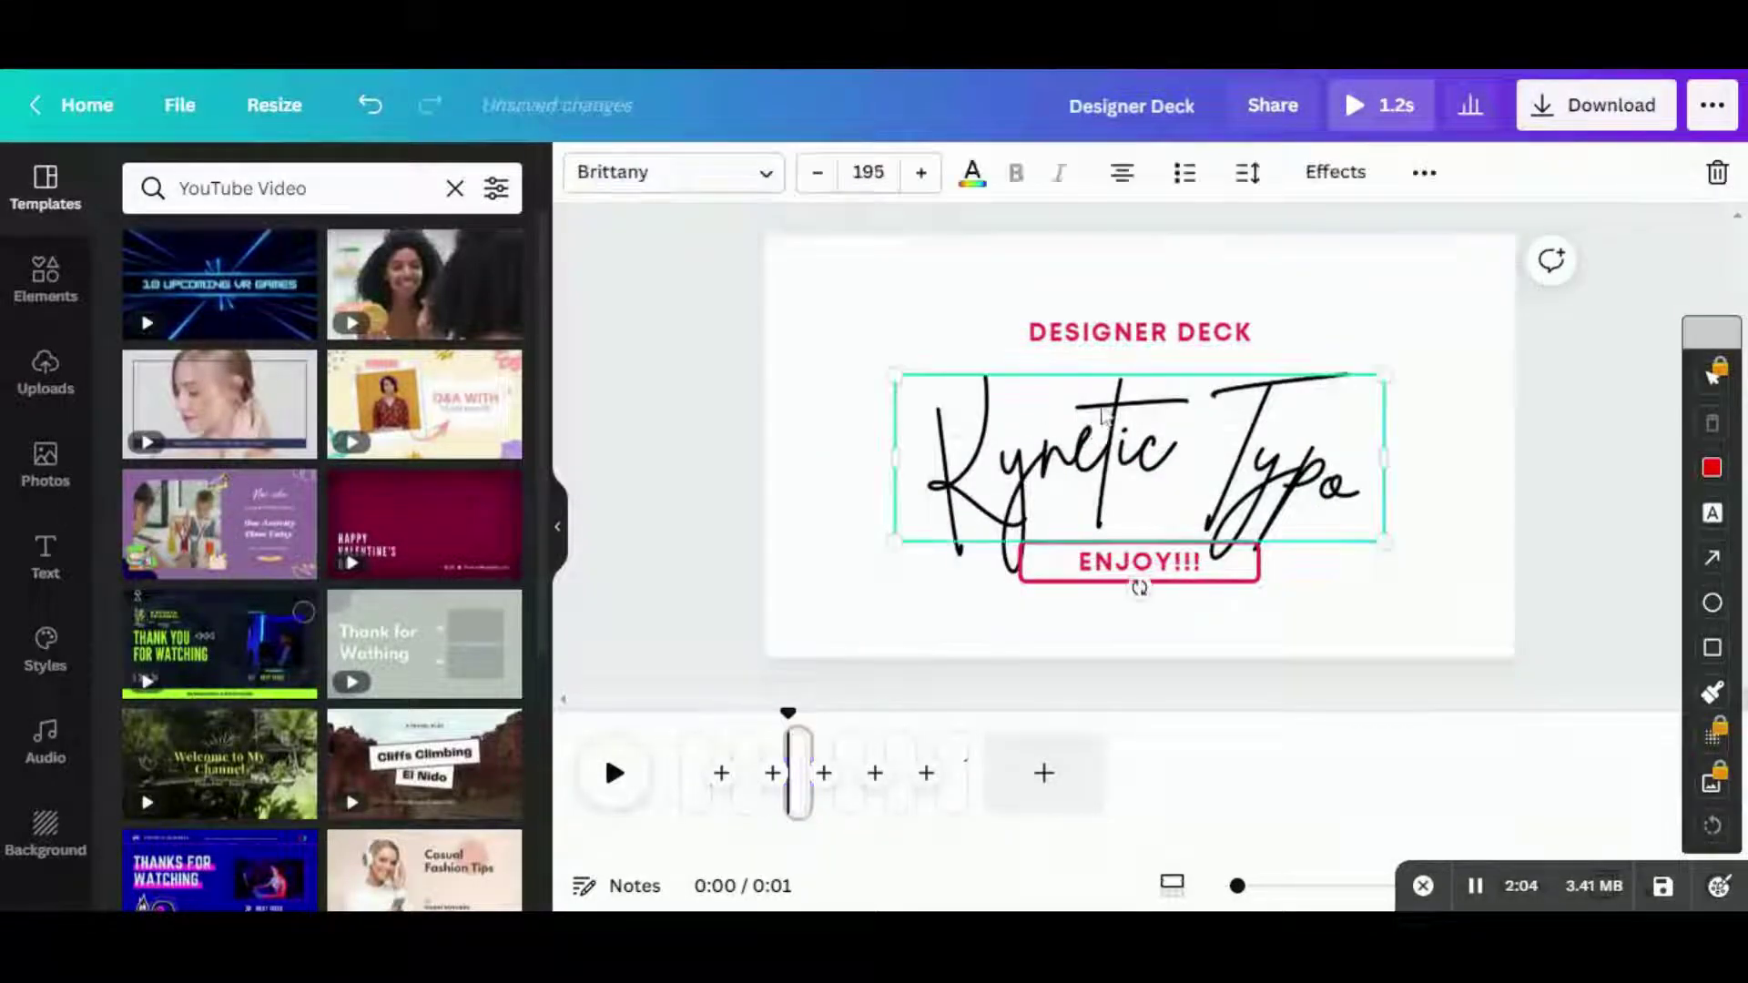
pyautogui.moveTo(1104, 412); pyautogui.dragTo(1104, 400)
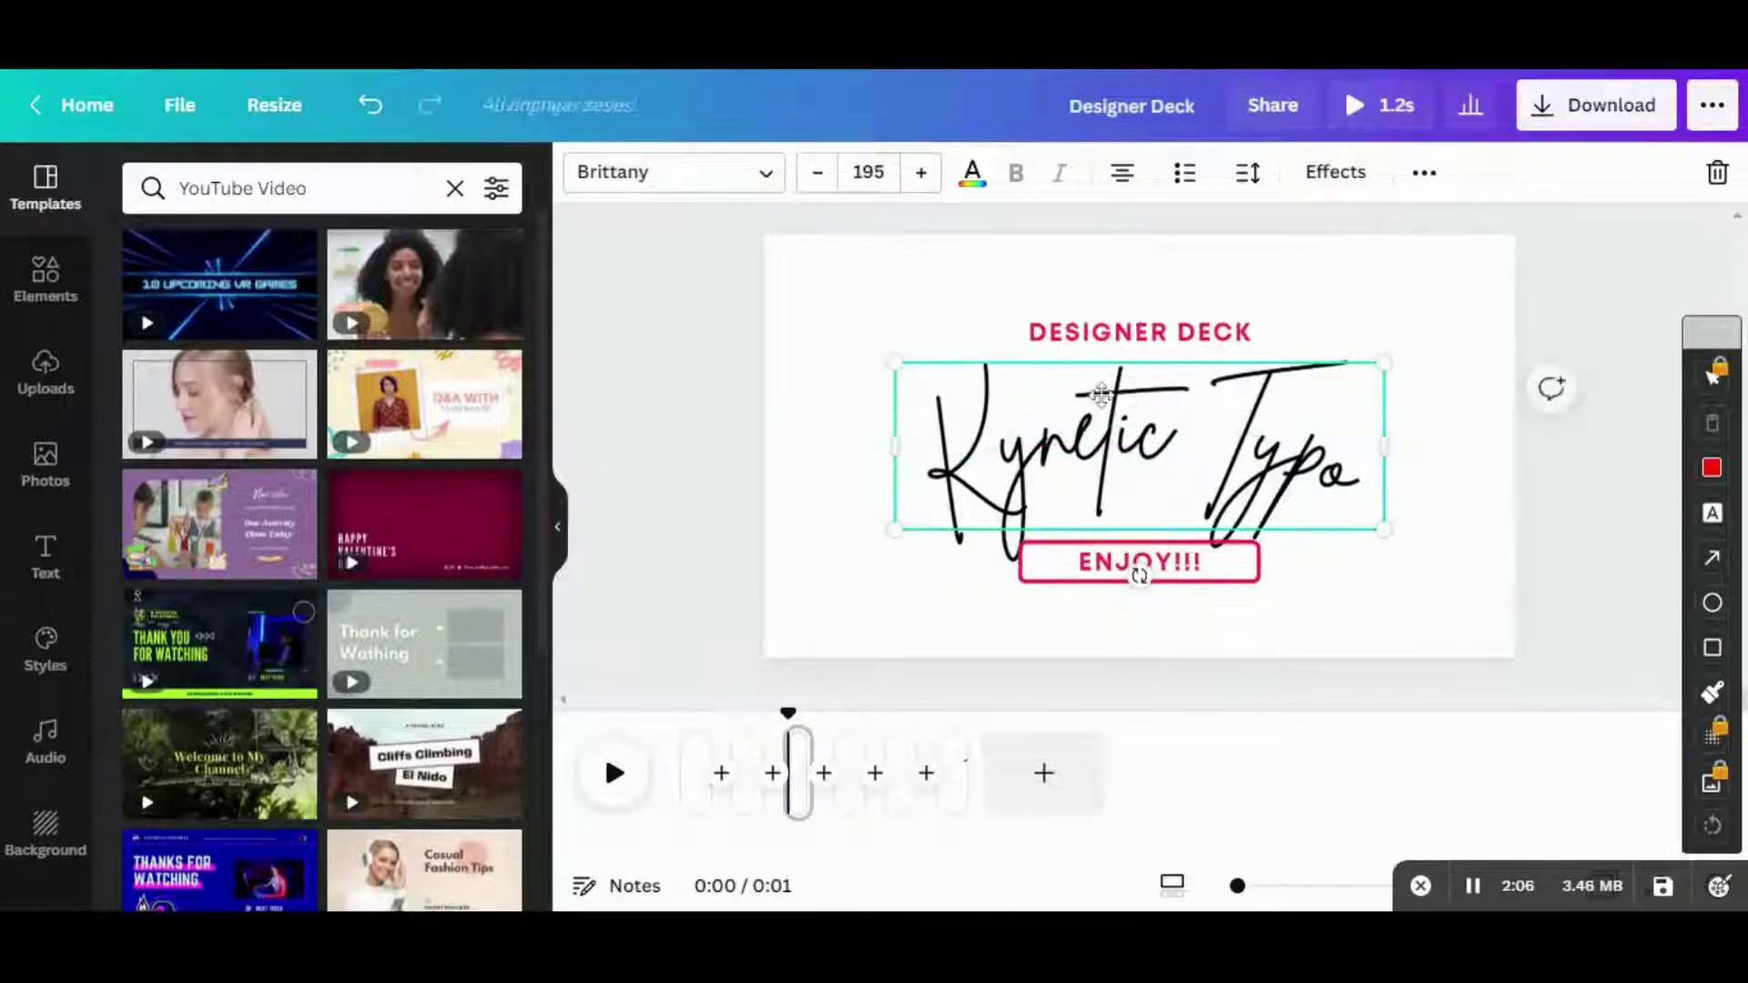
# - Go back to the second page, select its "Kynetic Typo" text and preview the whole animation
pyautogui.click(746, 774)
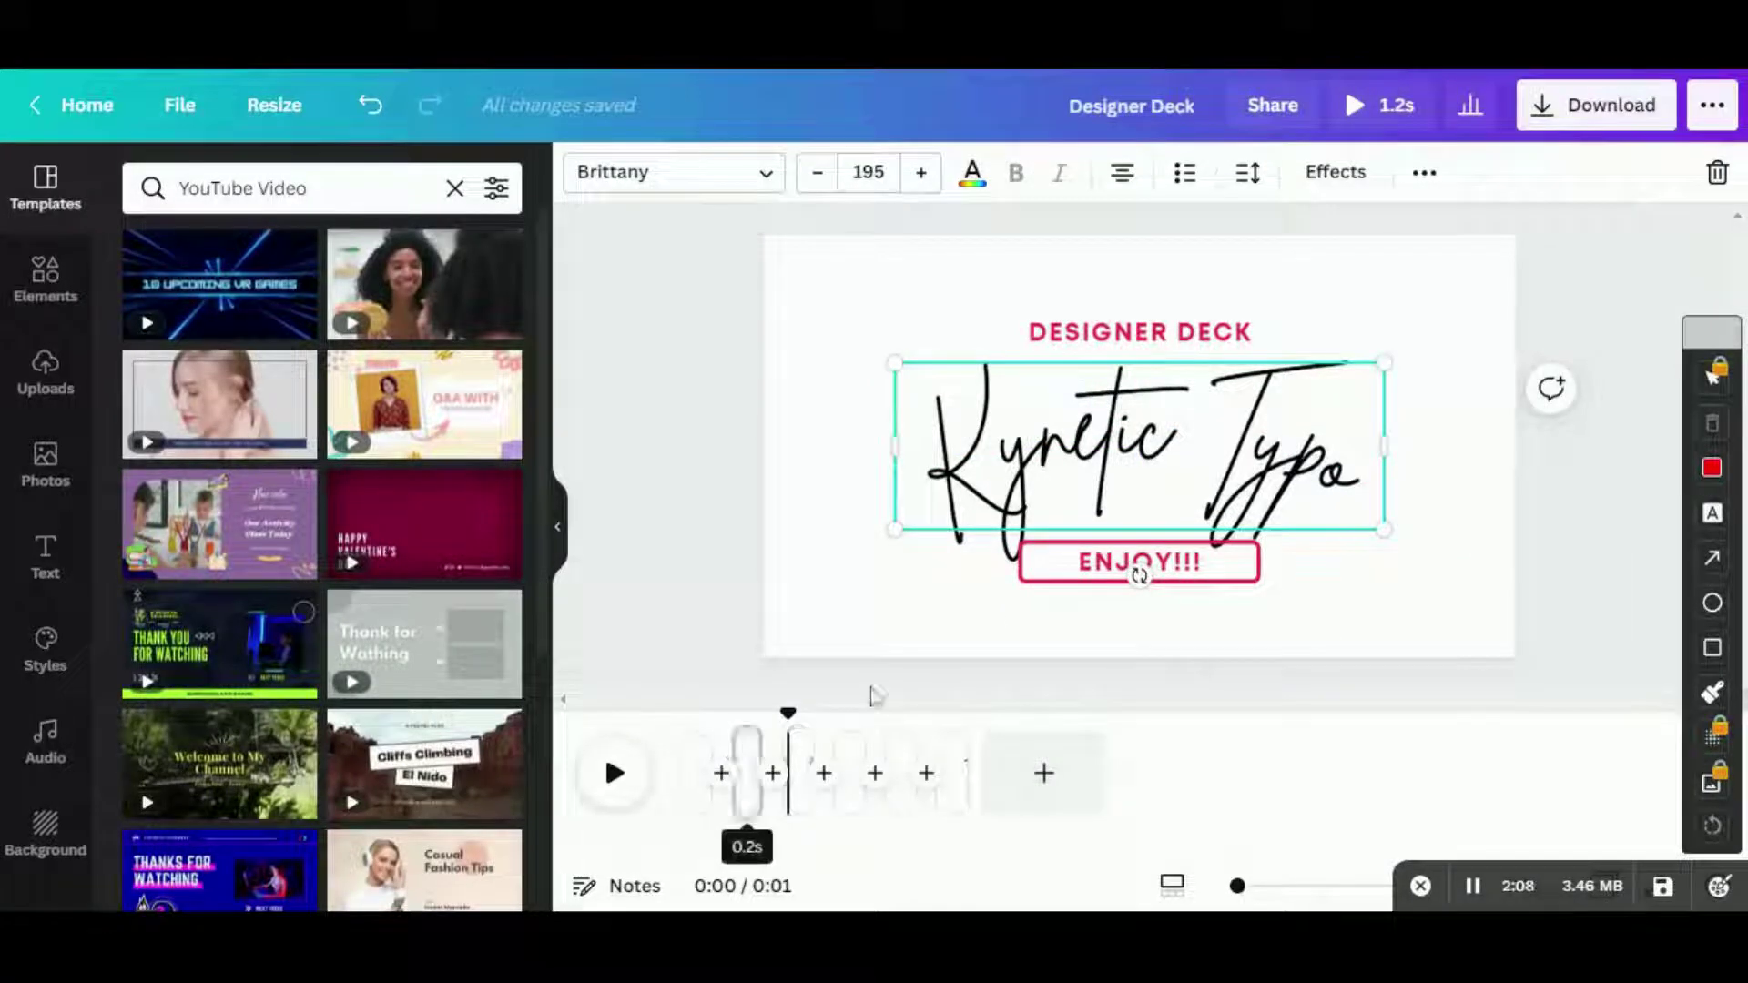
pyautogui.click(1092, 458)
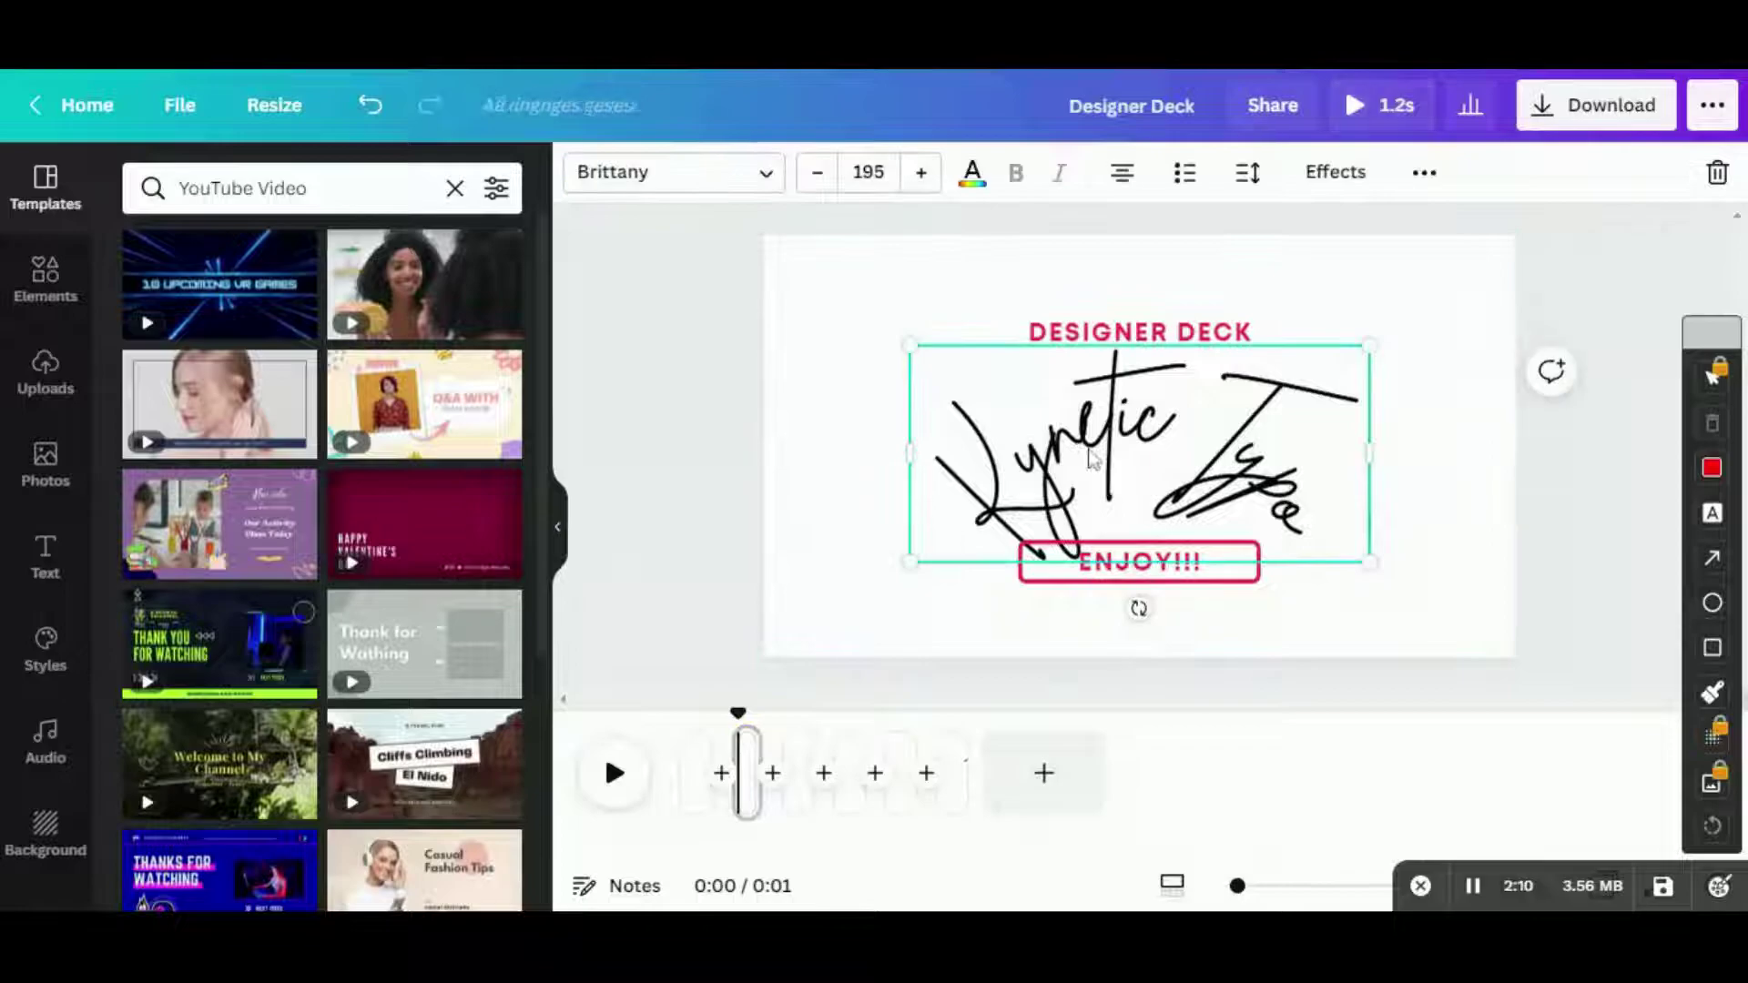
pyautogui.click(1393, 105)
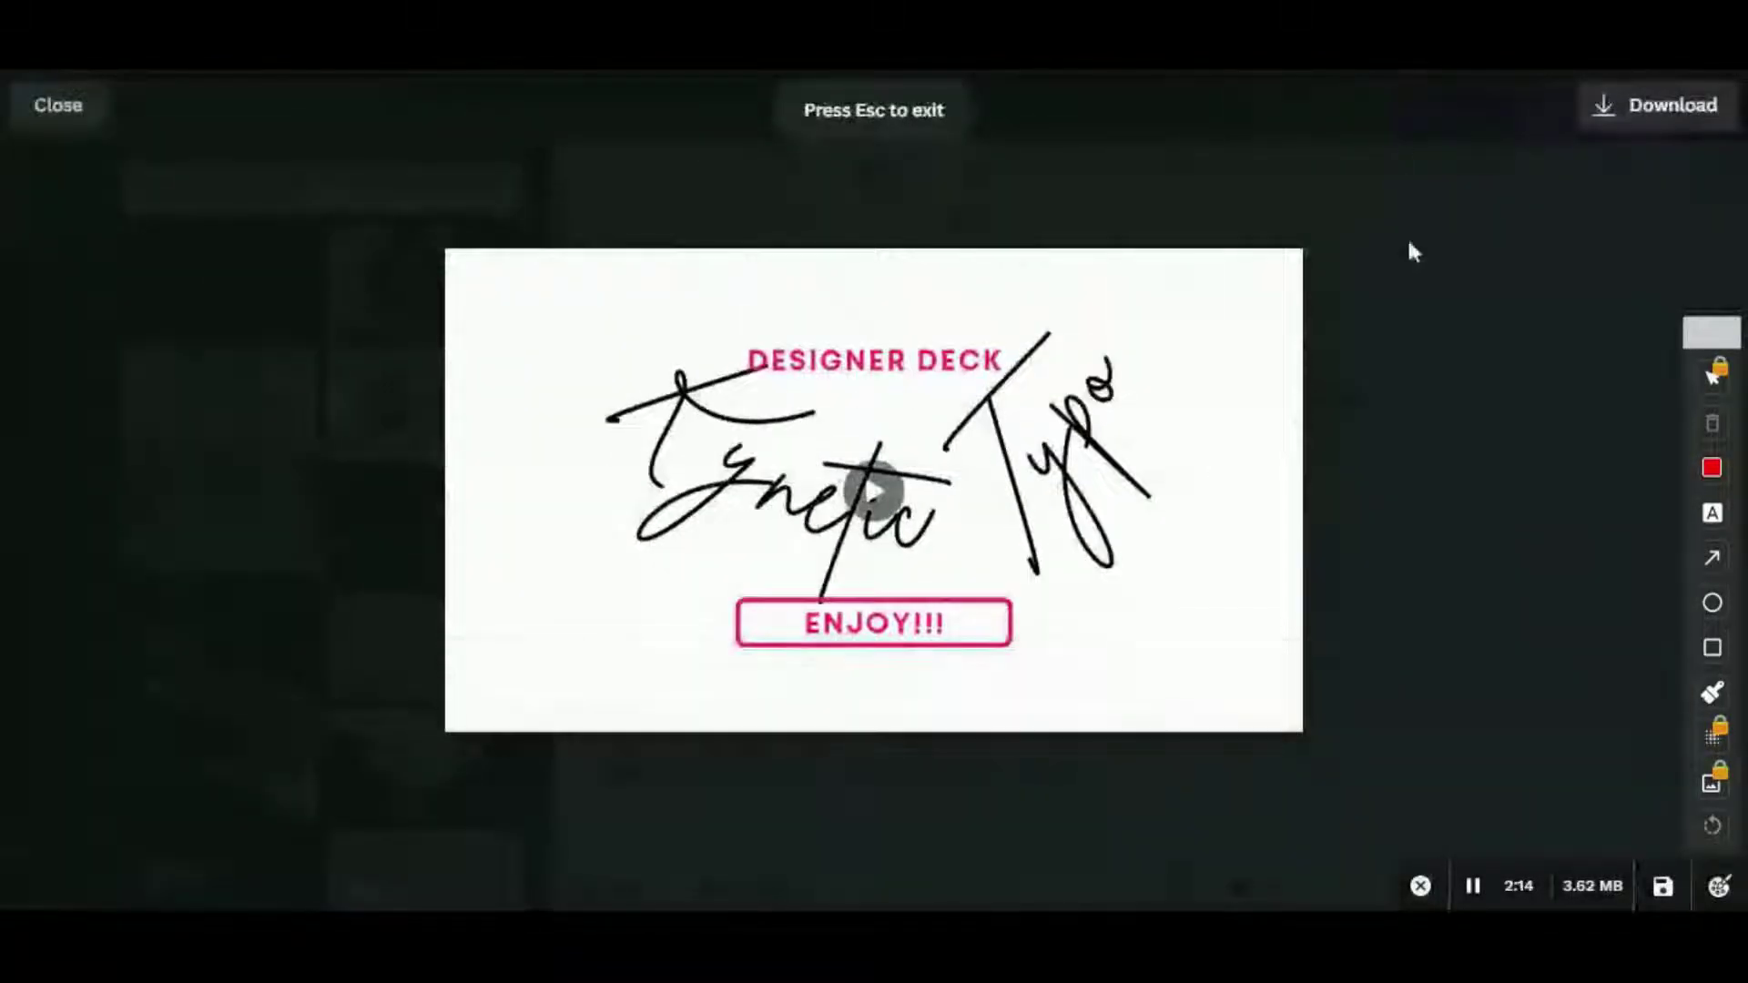
pyautogui.press('Escape')
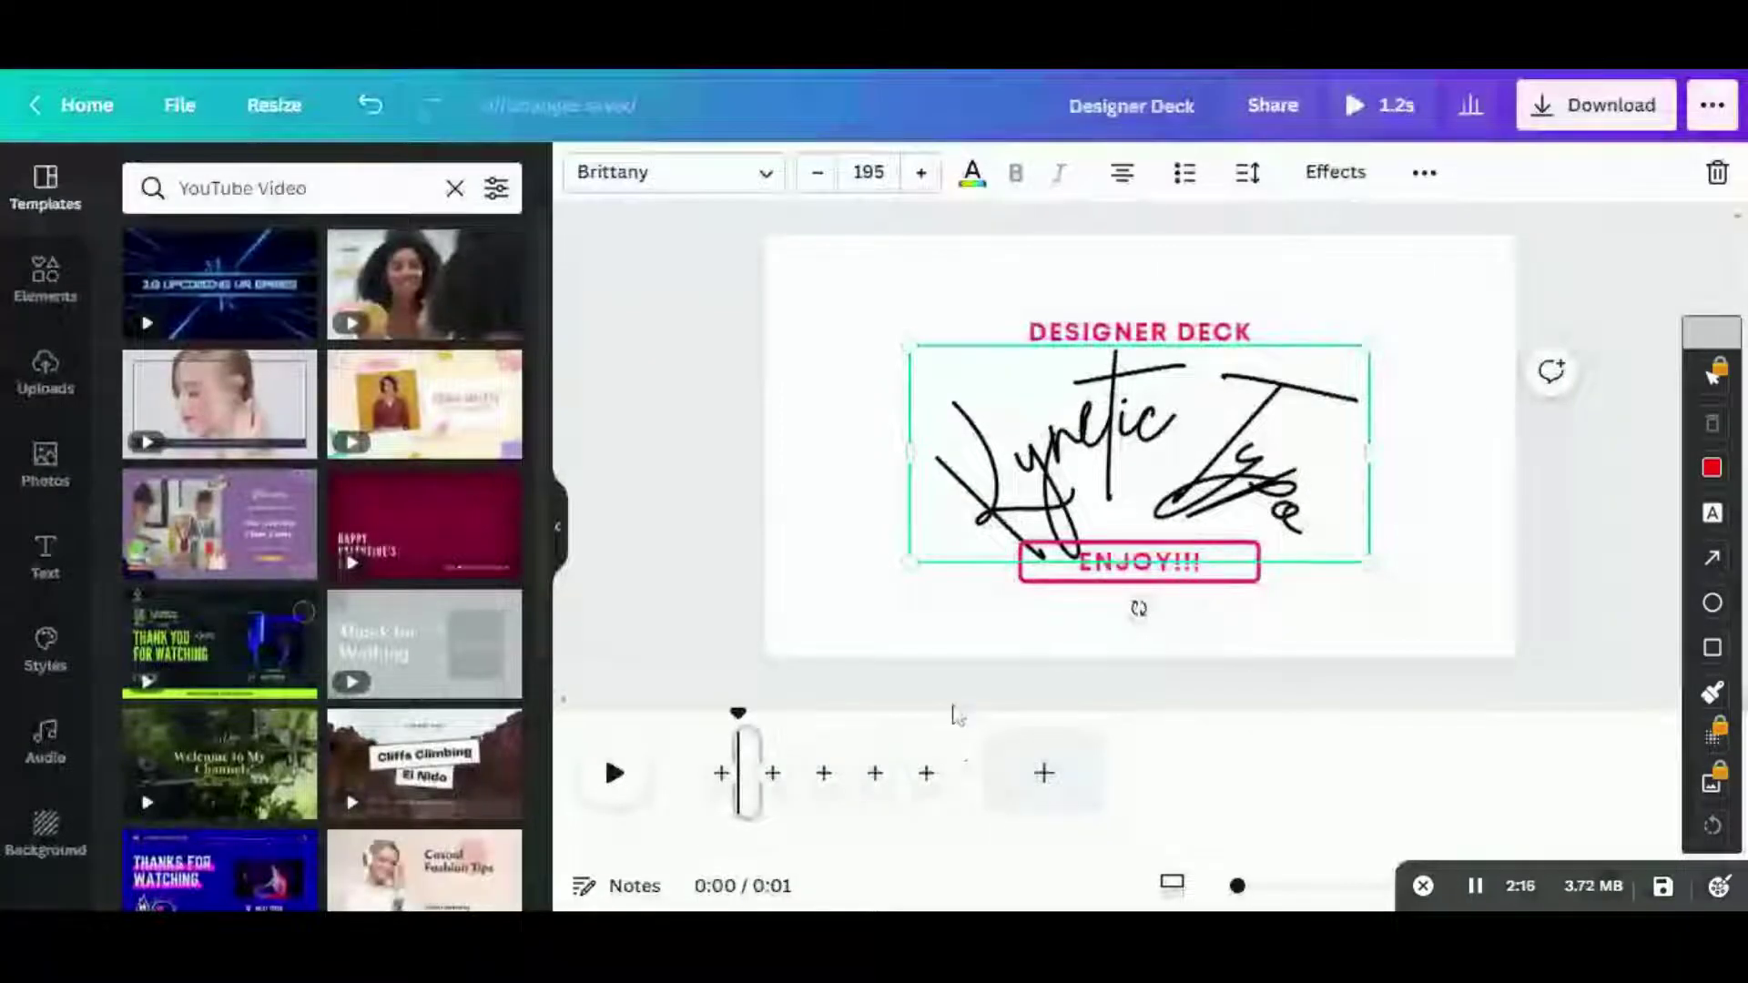
# - Select all six pages of the animation and duplicate the set three times
pyautogui.click(954, 798)
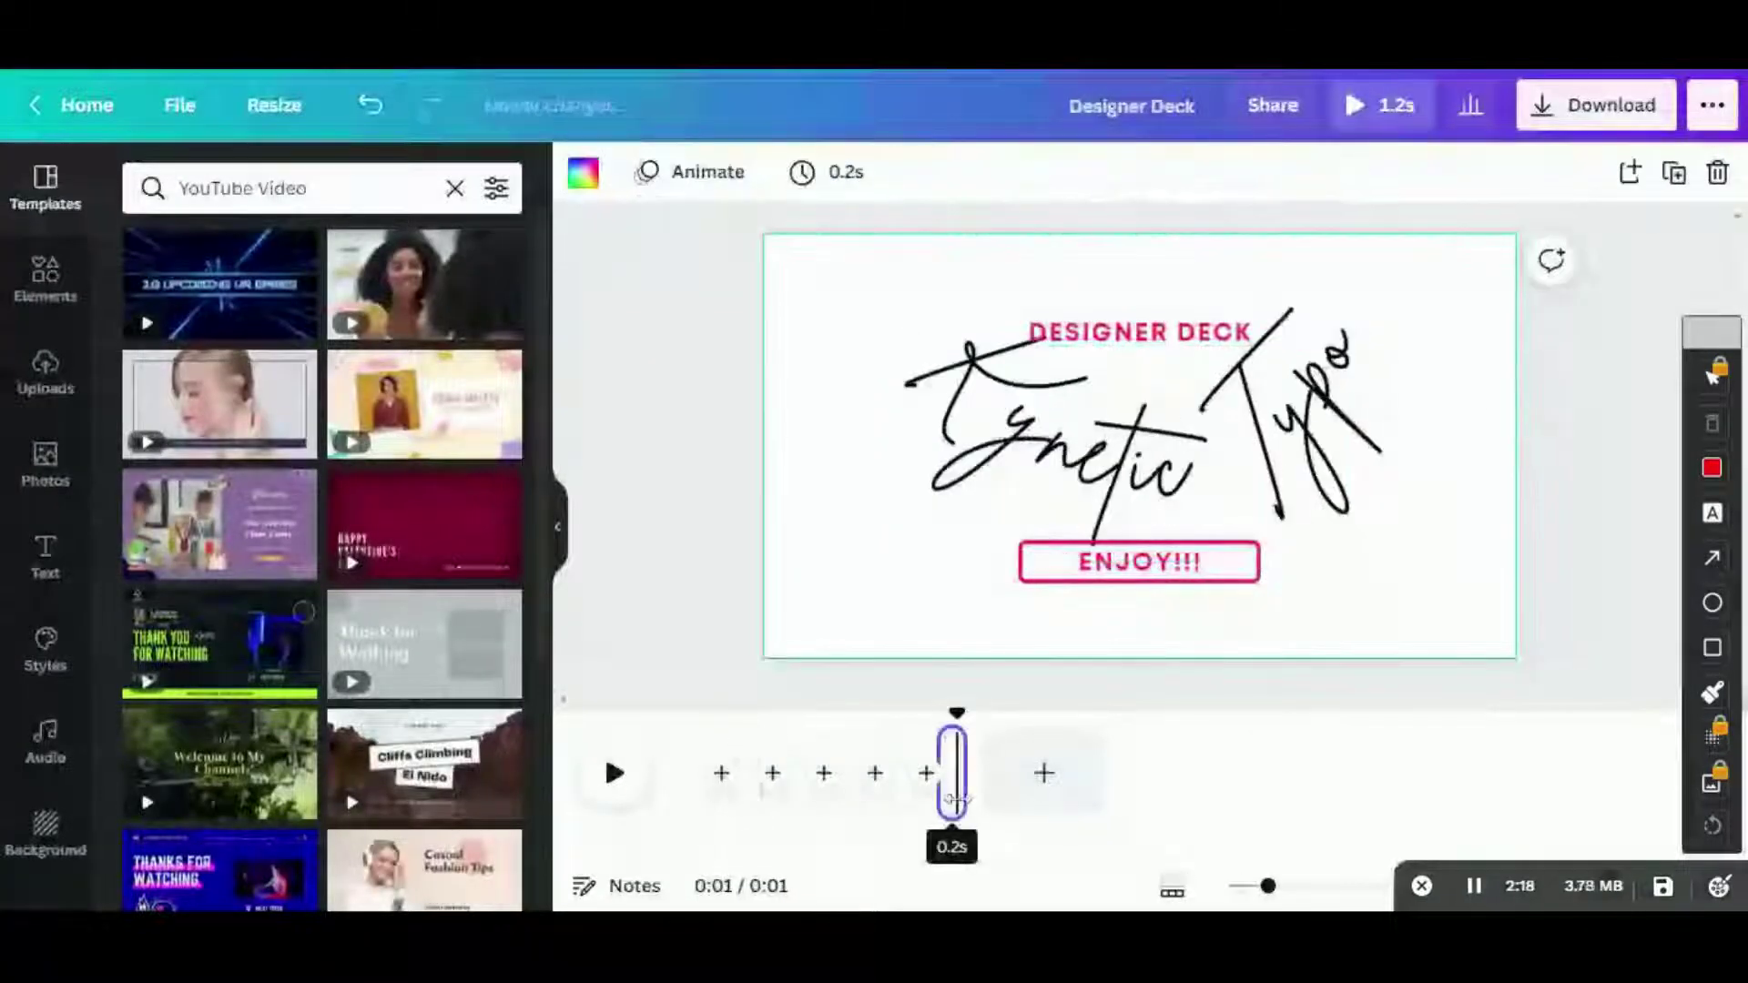
pyautogui.keyDown('shift'); pyautogui.click(689, 780); pyautogui.keyUp('shift')
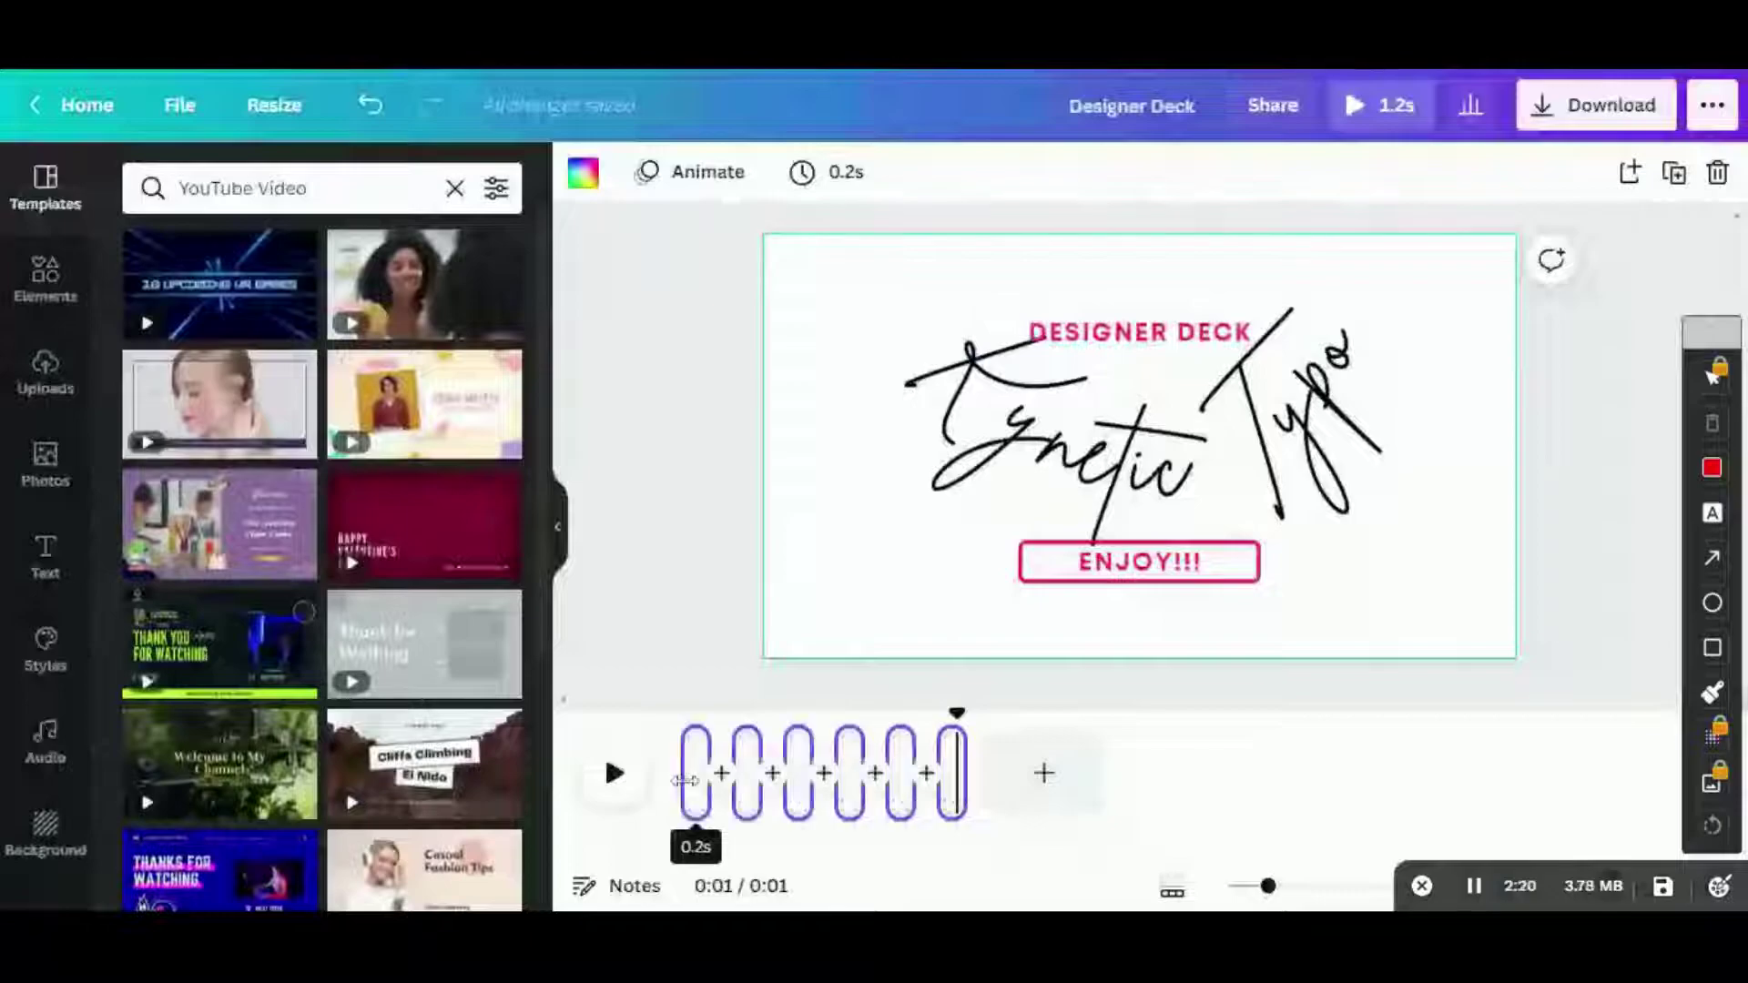
pyautogui.click(1677, 176)
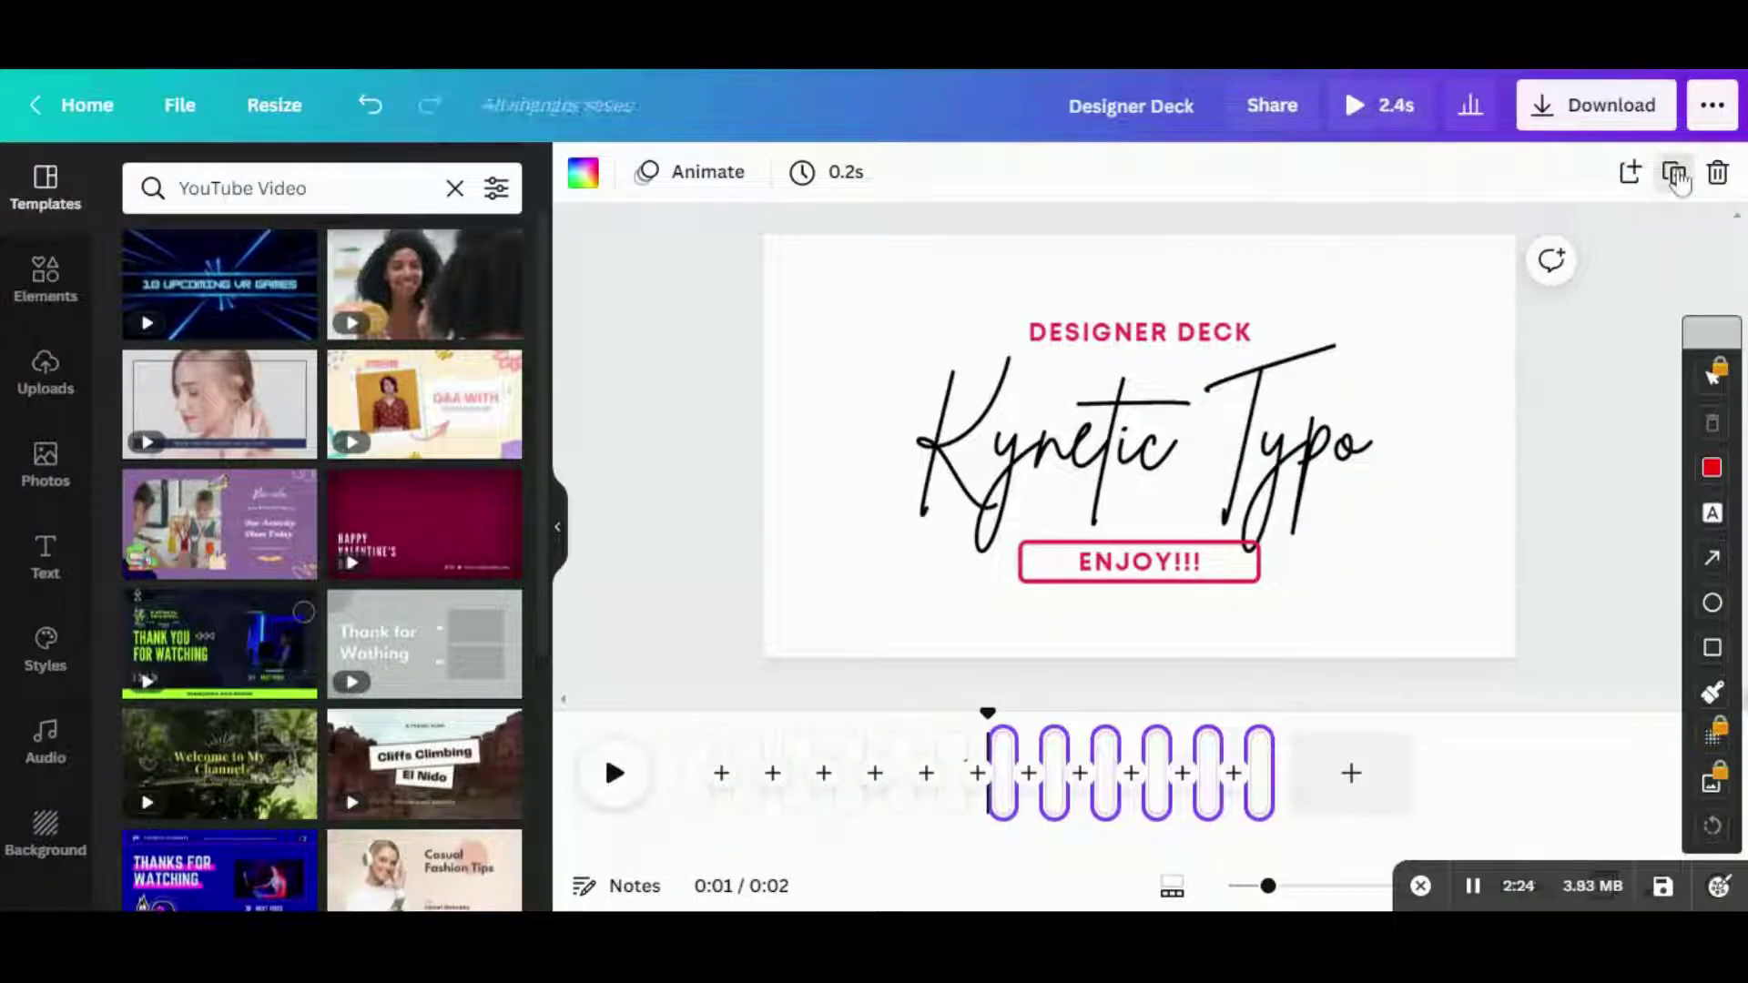
pyautogui.click(1679, 180)
pyautogui.click(1680, 179)
# - Preview the extended "Kynetic Typo" animation and replay it to the end
pyautogui.click(1384, 127)
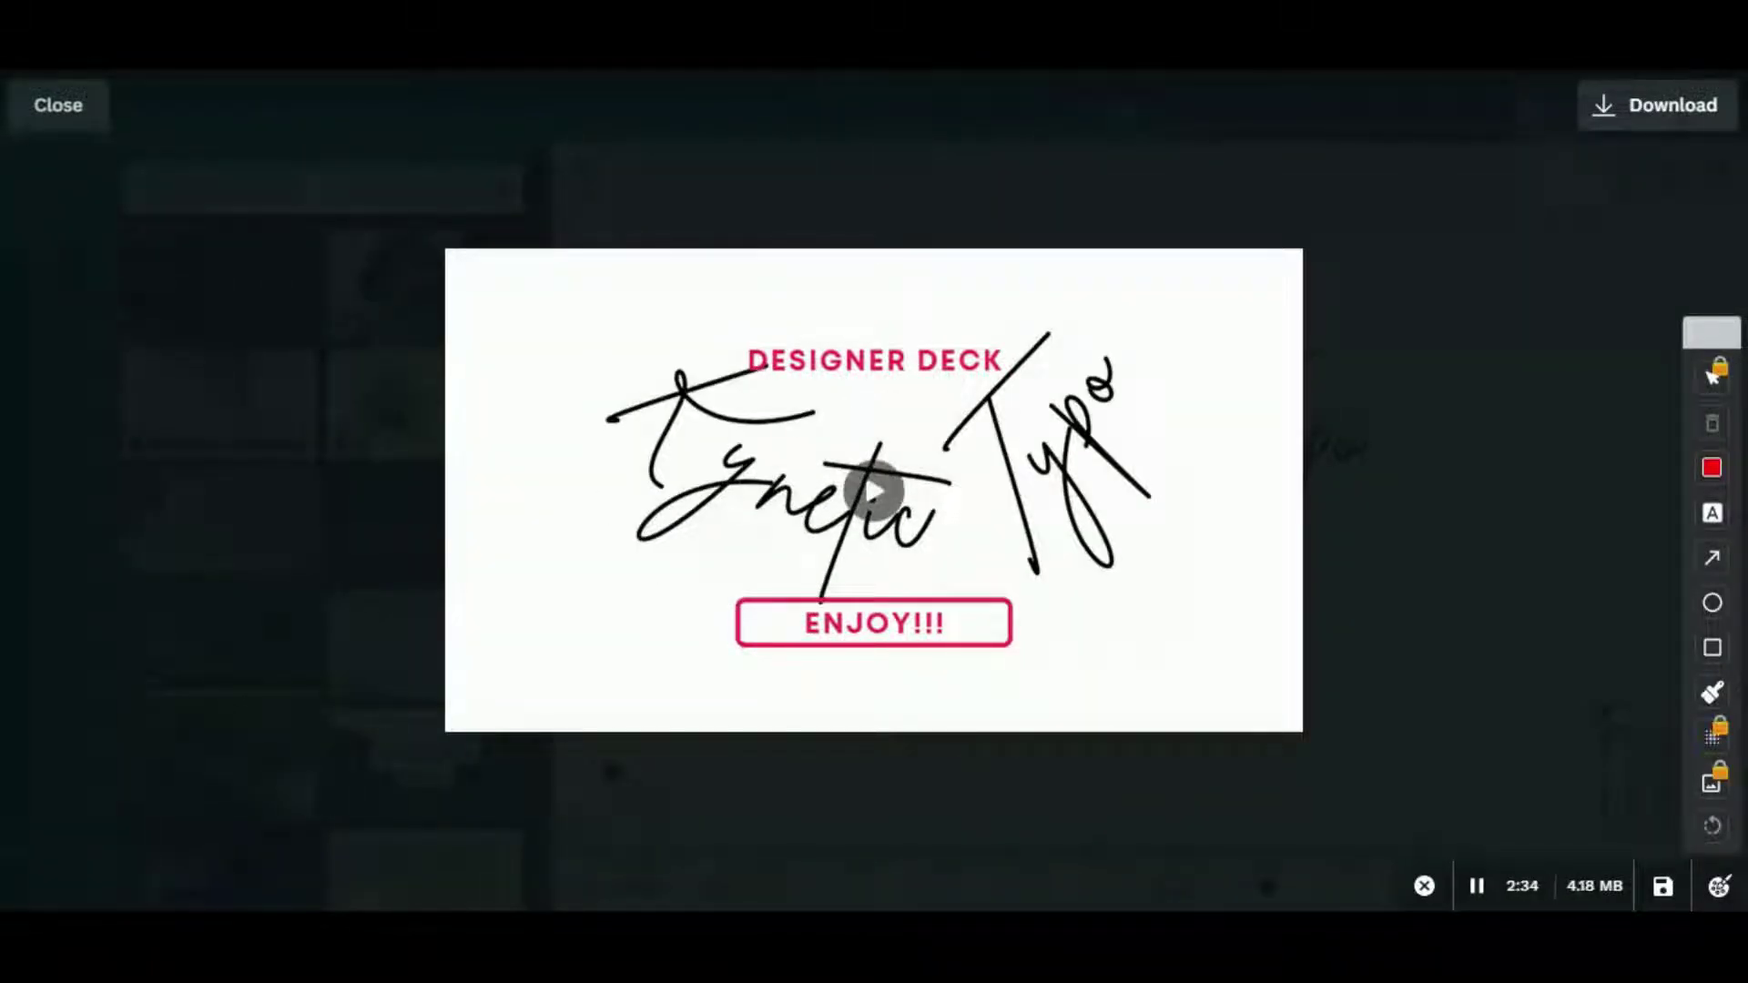
pyautogui.click(865, 493)
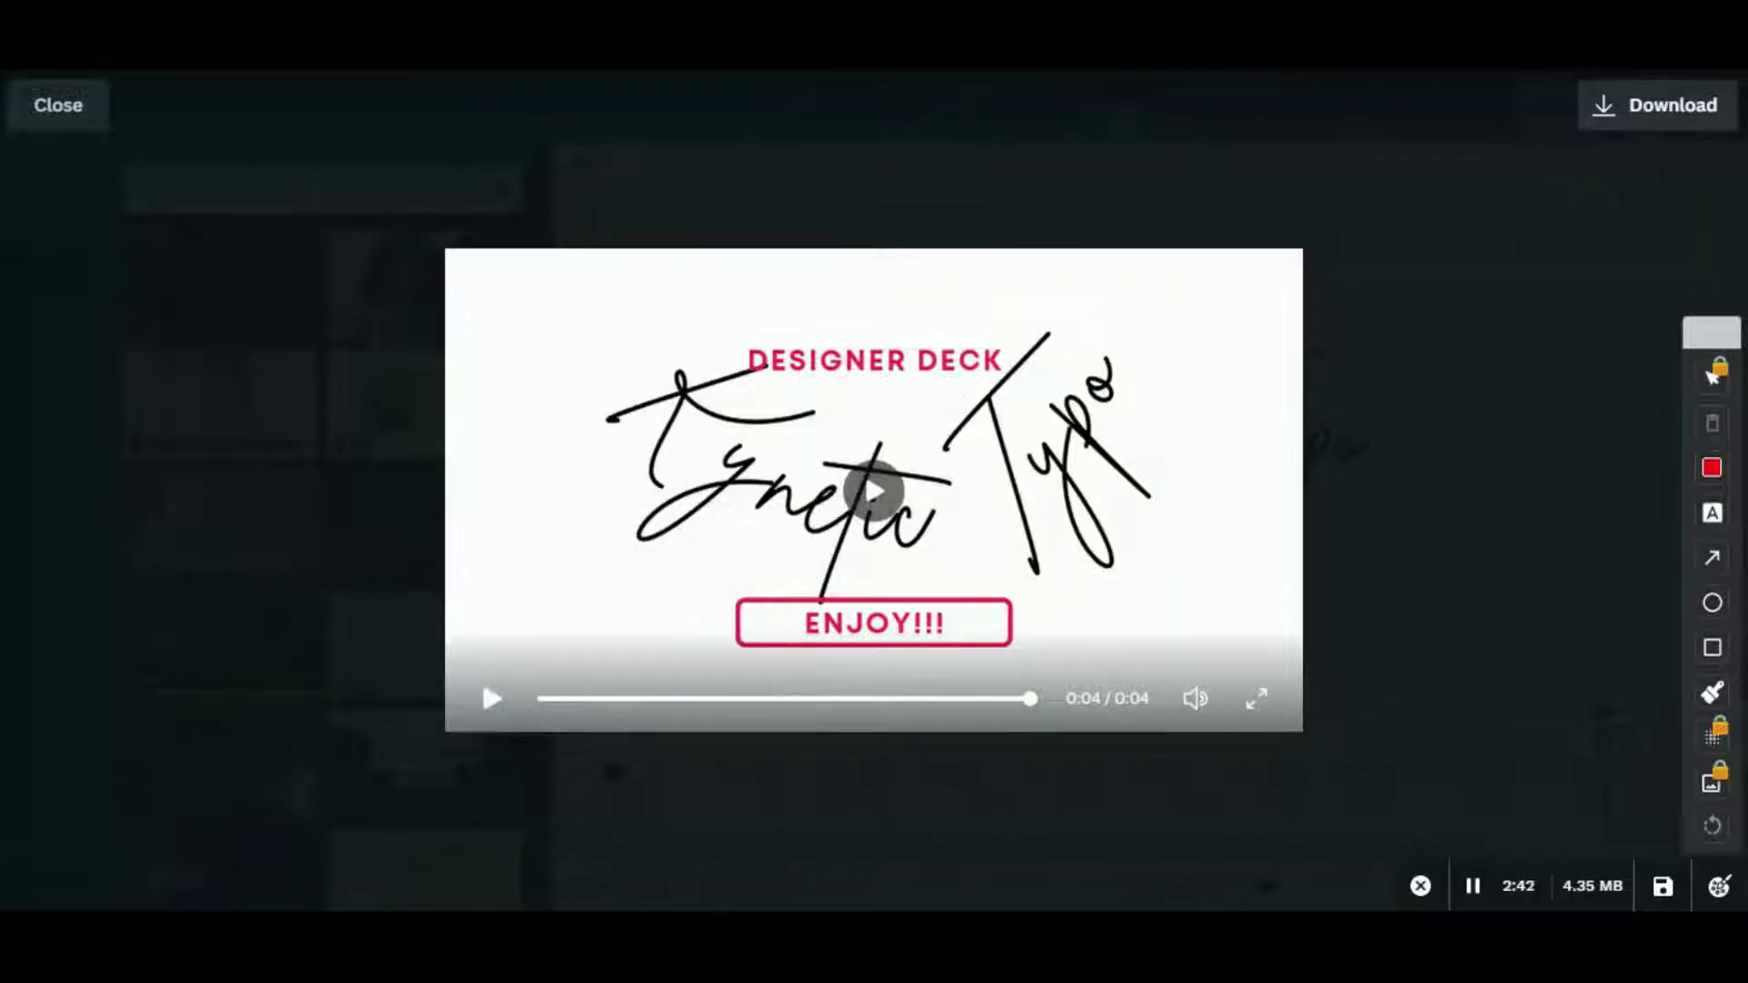
pyautogui.click(1469, 892)
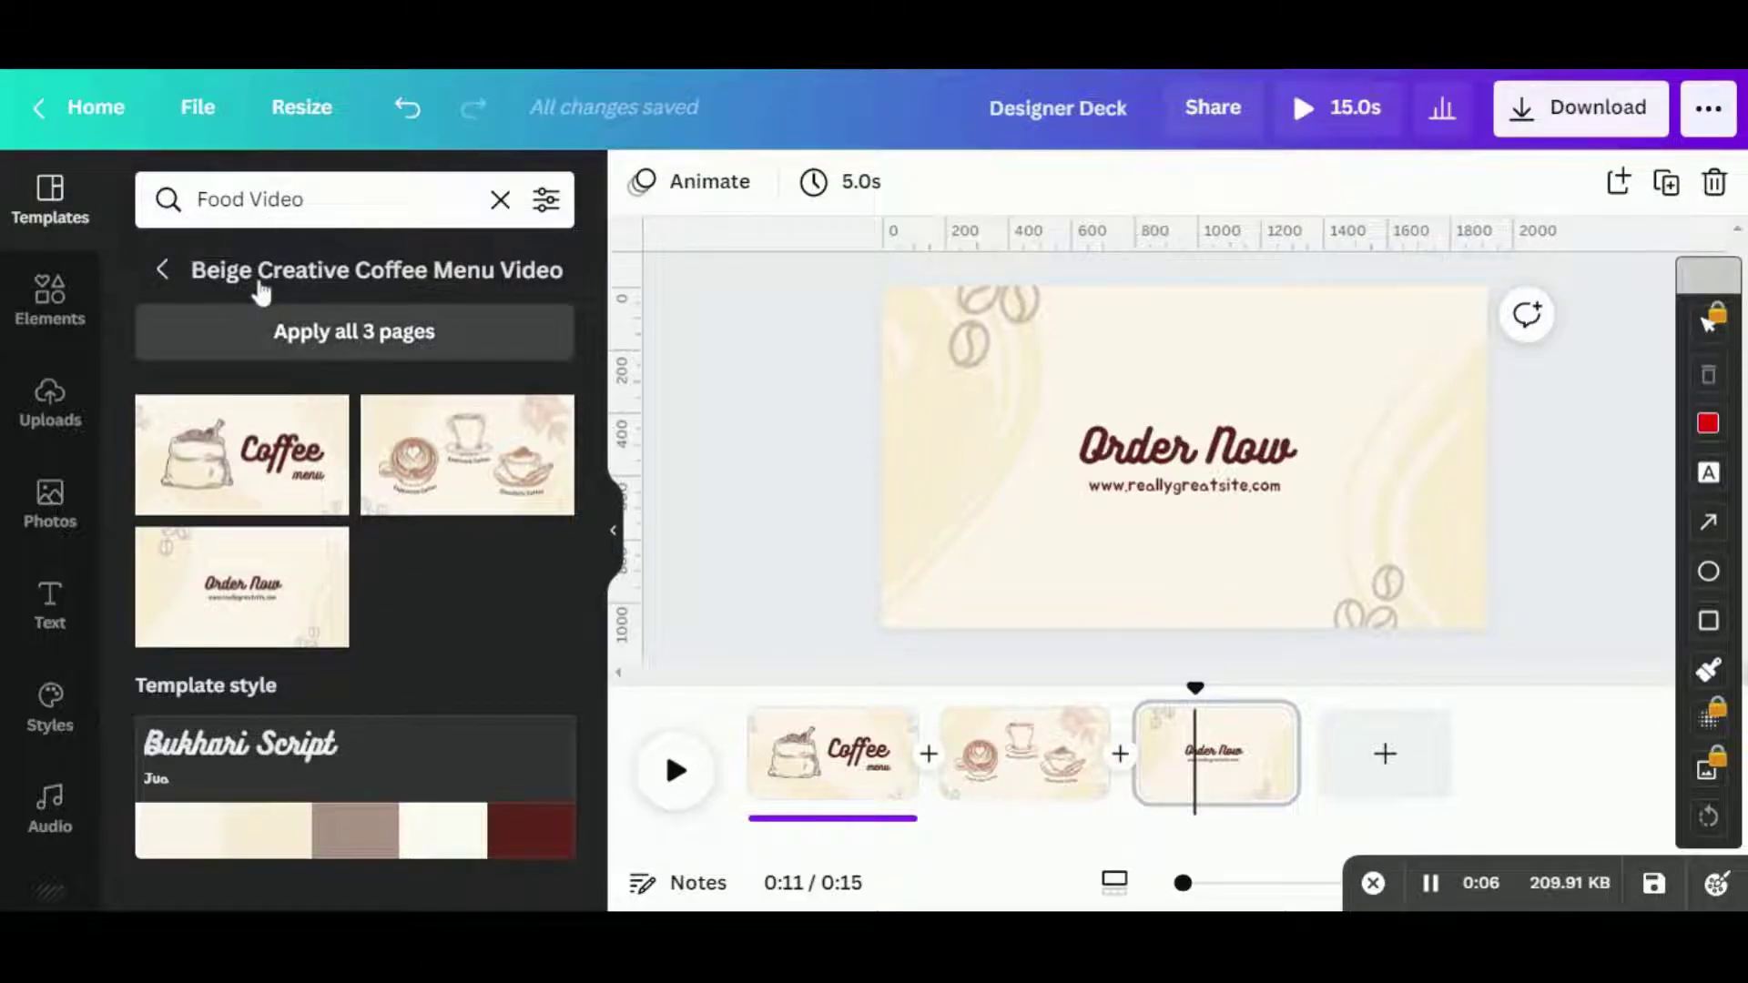
# - Play the coffee menu video from its first page through to the "Order Now" page
pyautogui.click(861, 699)
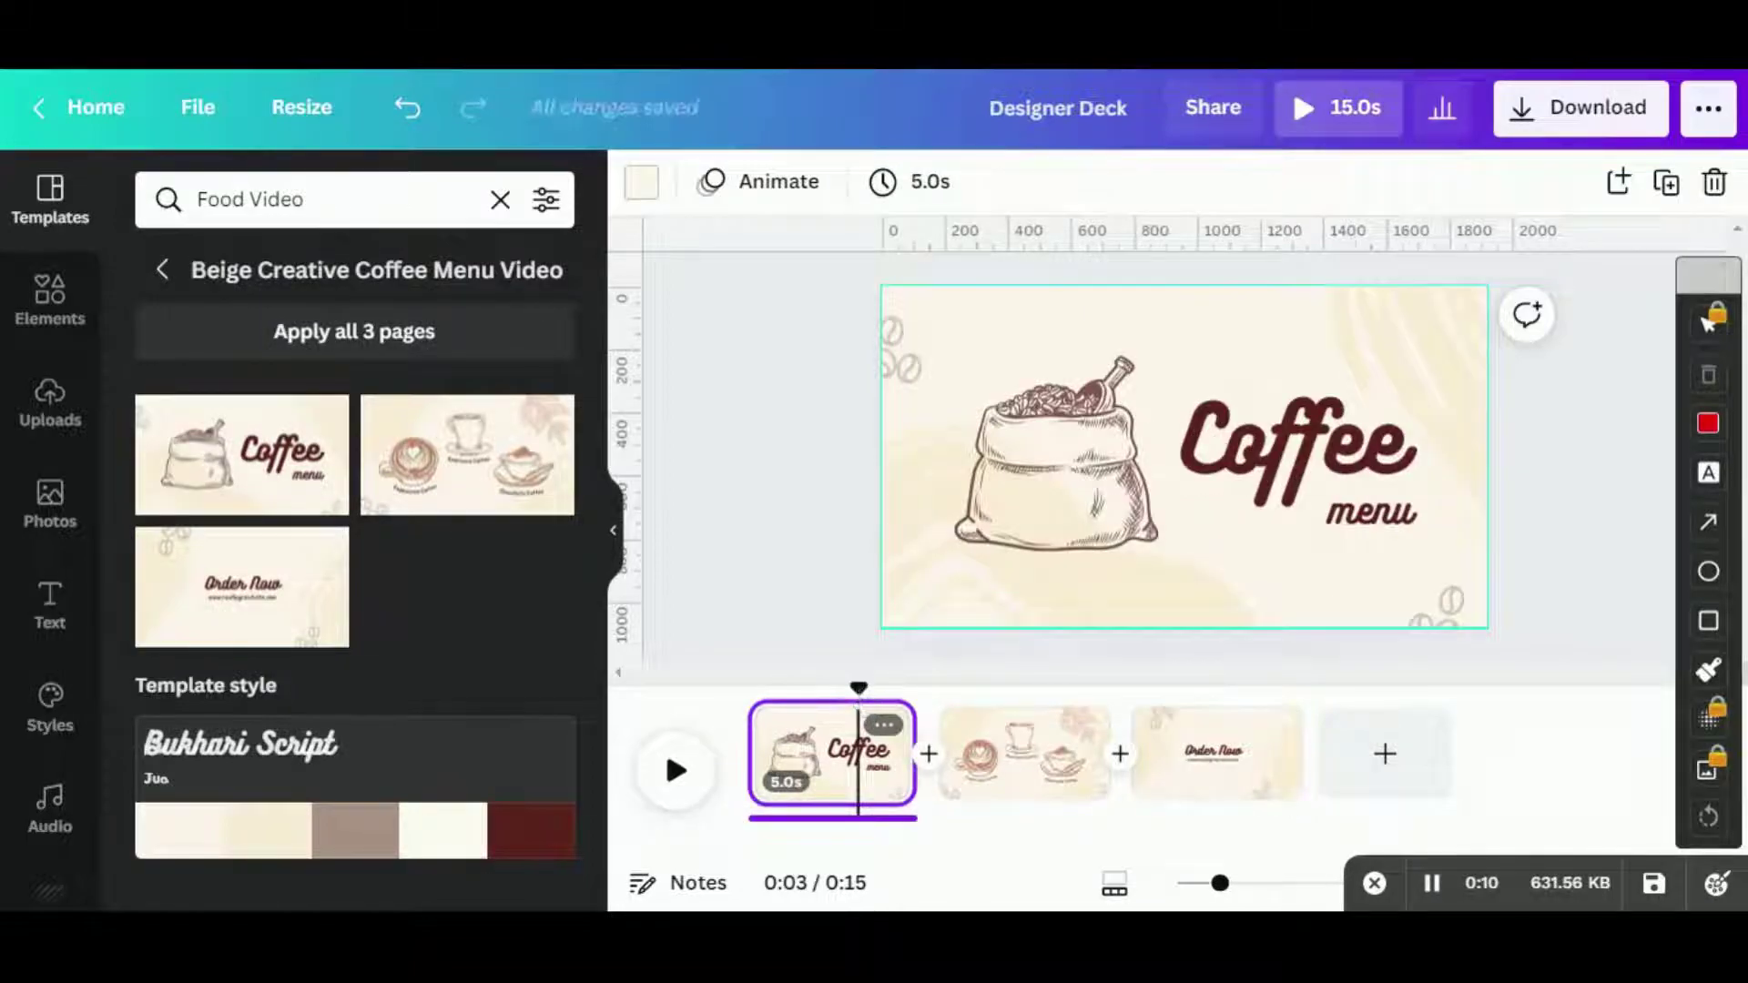
pyautogui.click(674, 720)
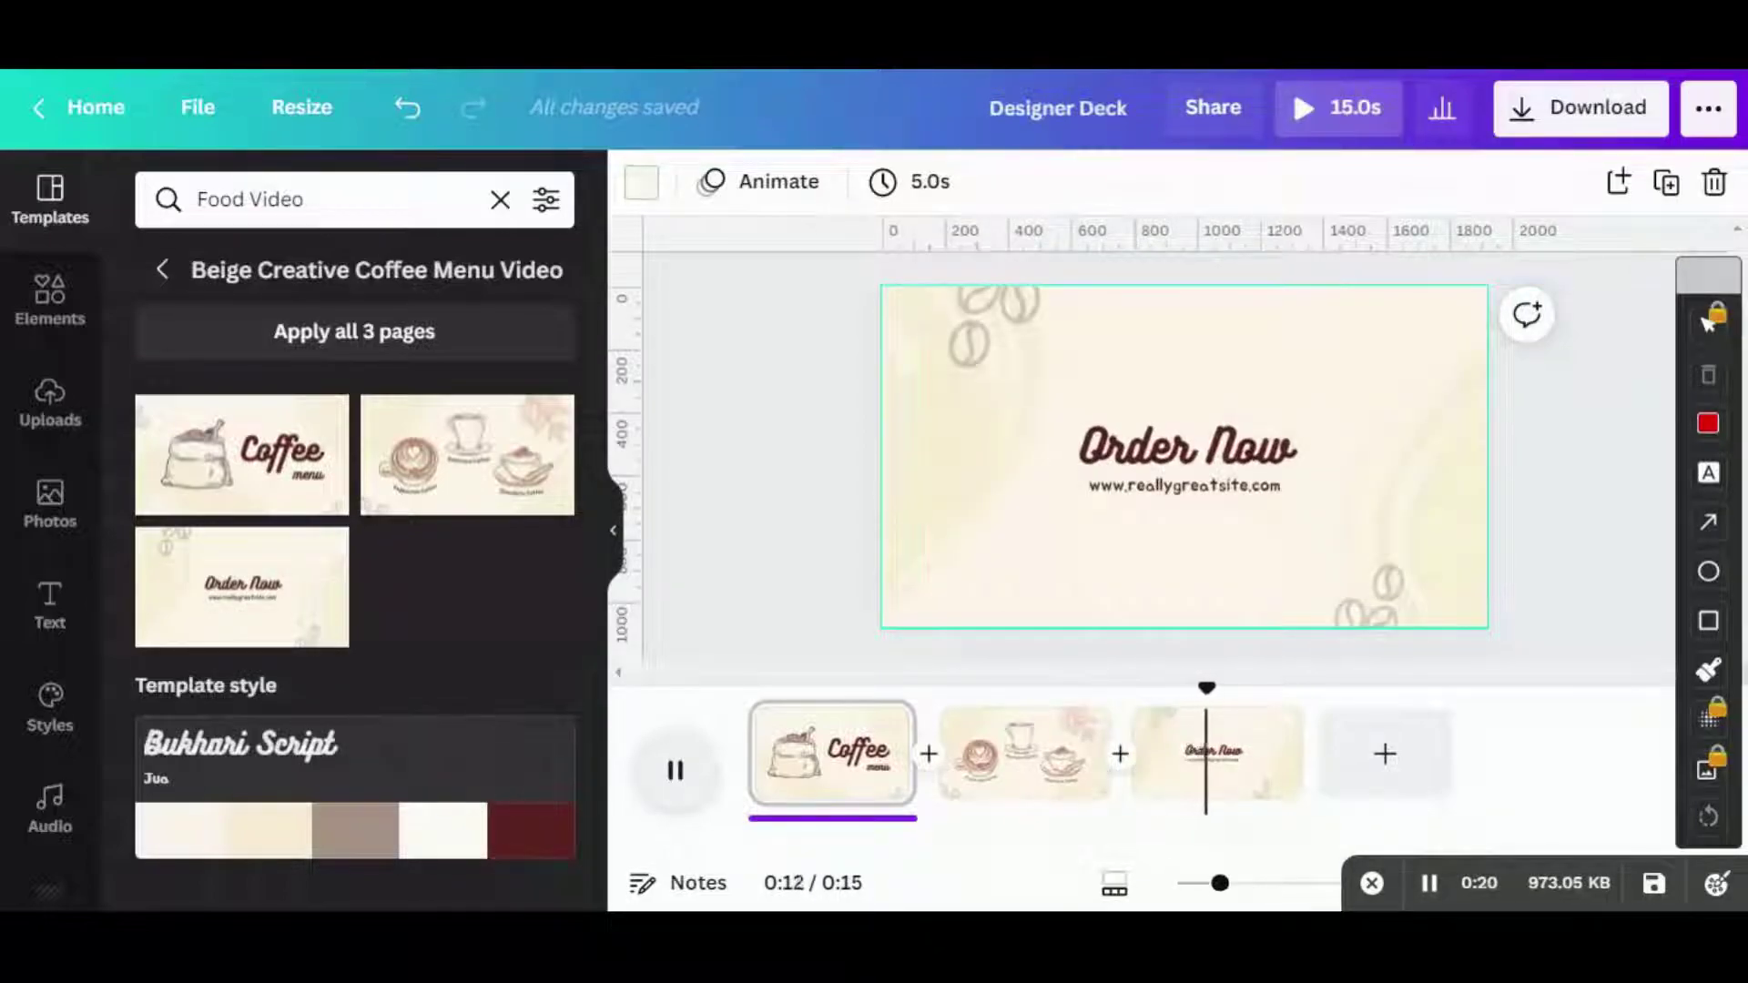
pyautogui.press('space')
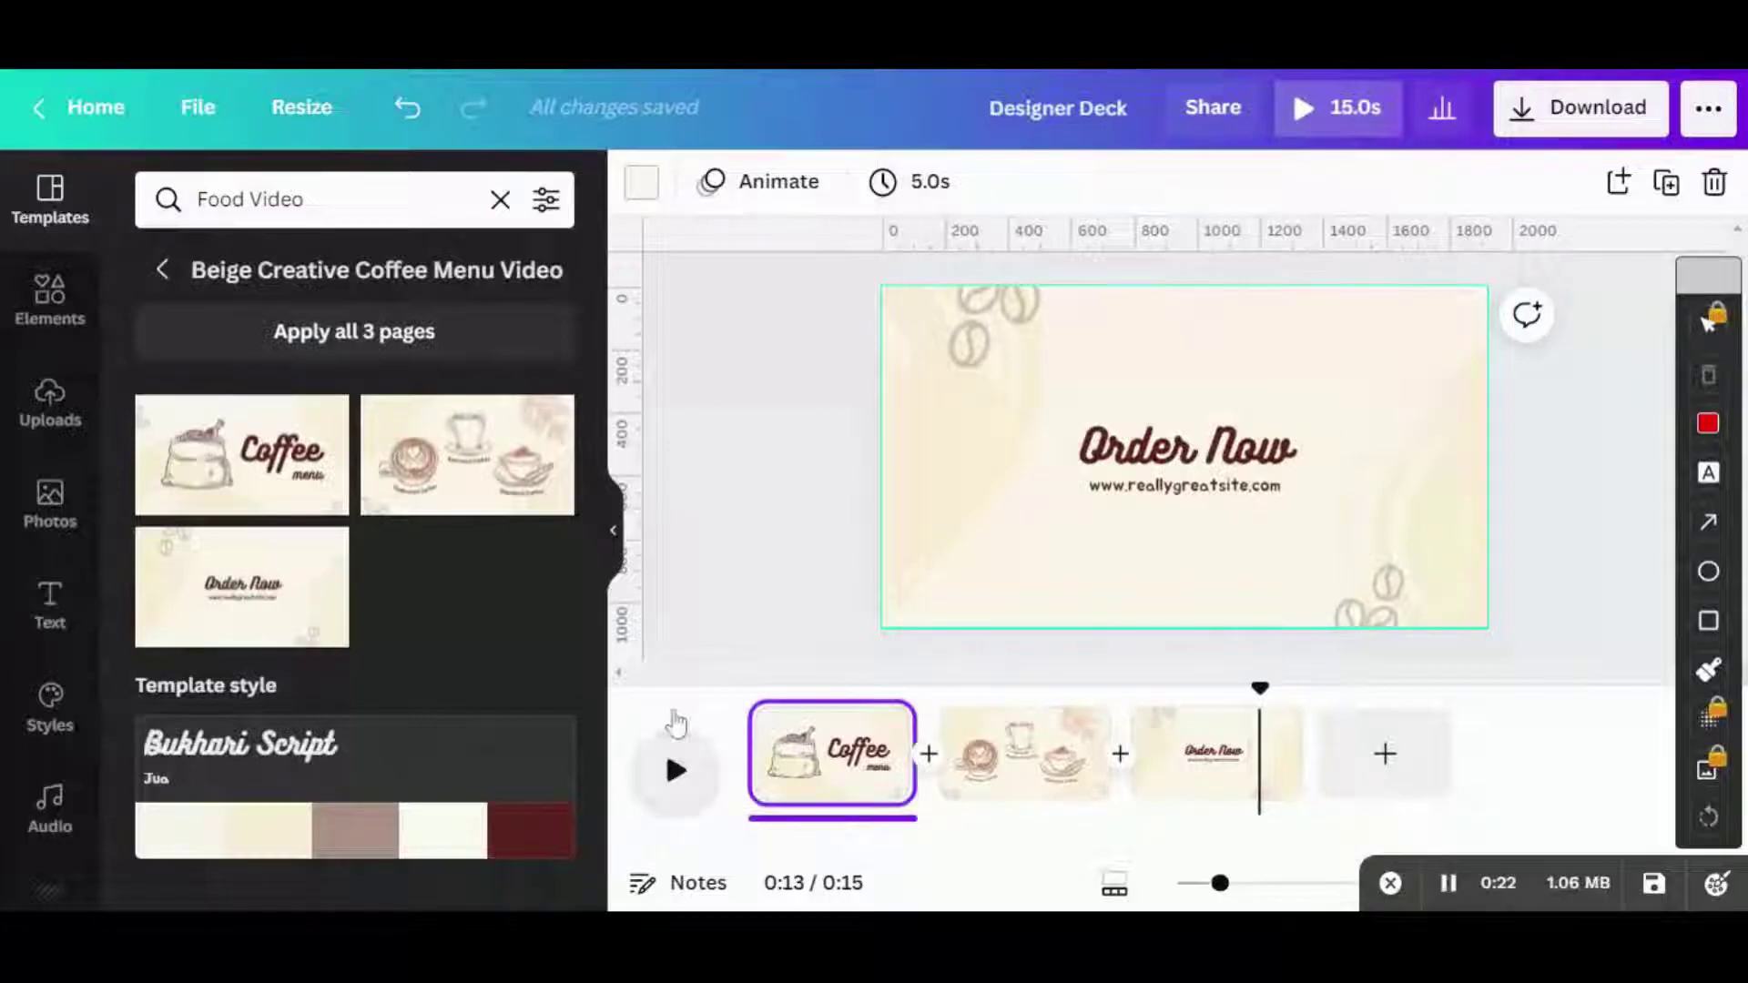
# - Remove the animation from all elements on the first "Coffee menu" page
pyautogui.click(785, 705)
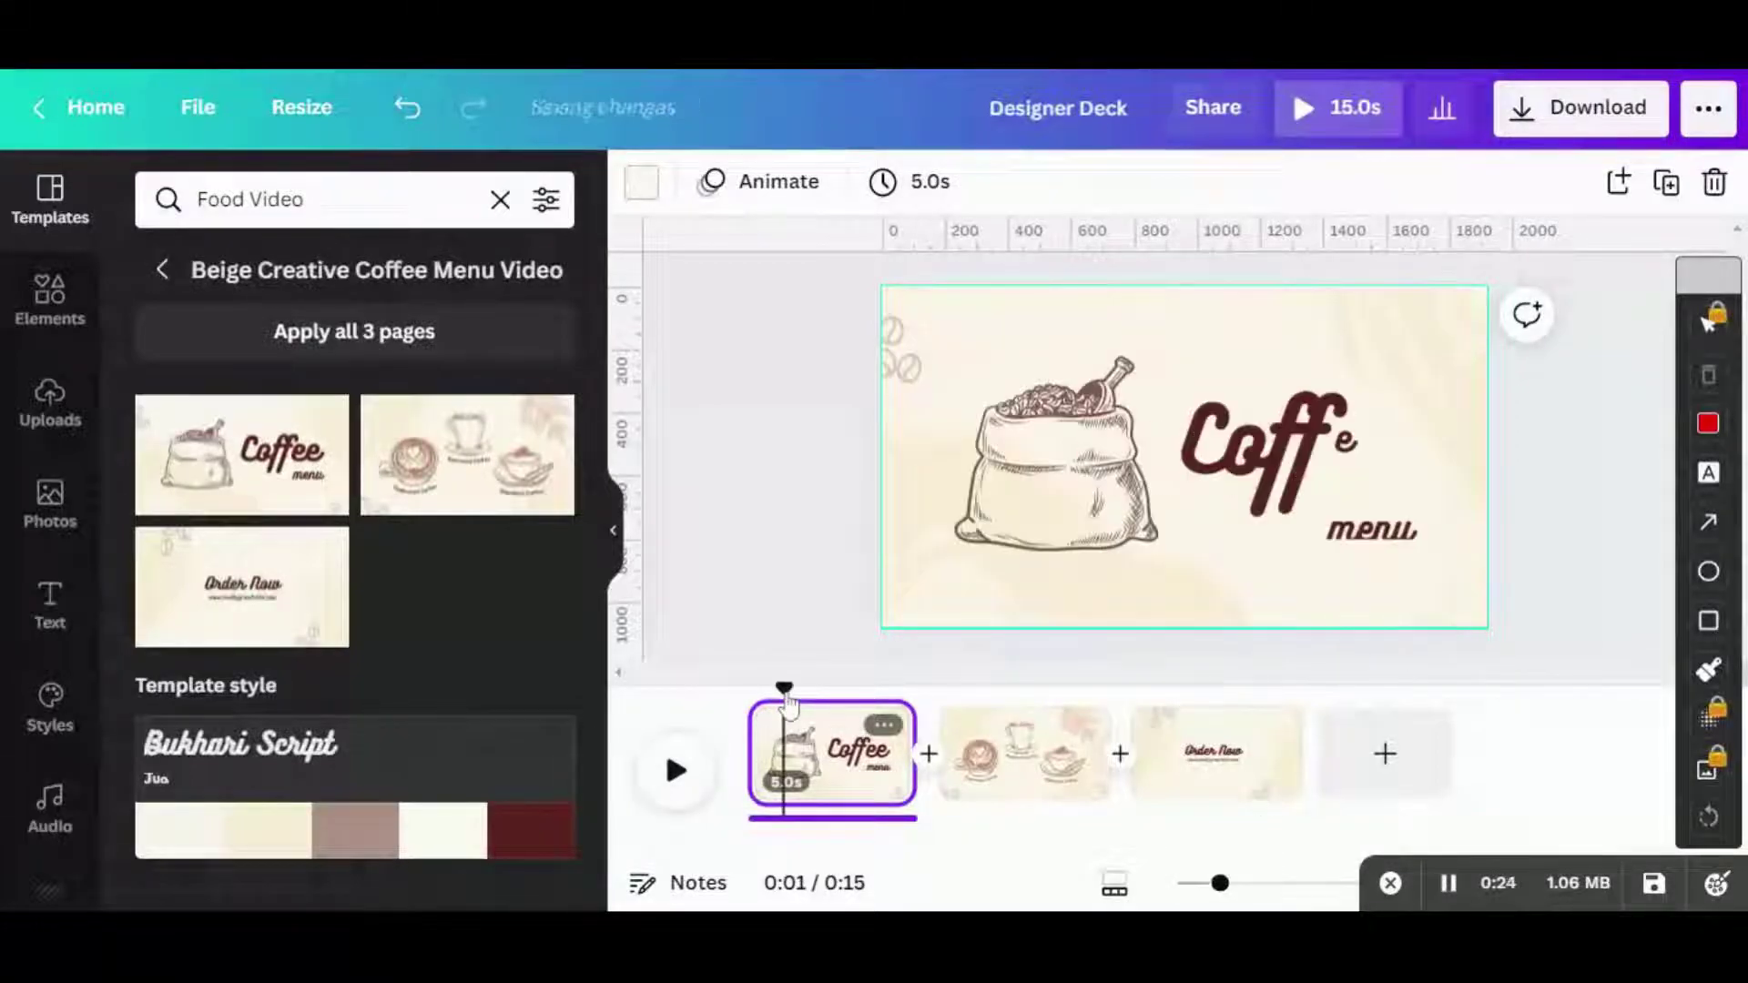
pyautogui.click(1061, 344)
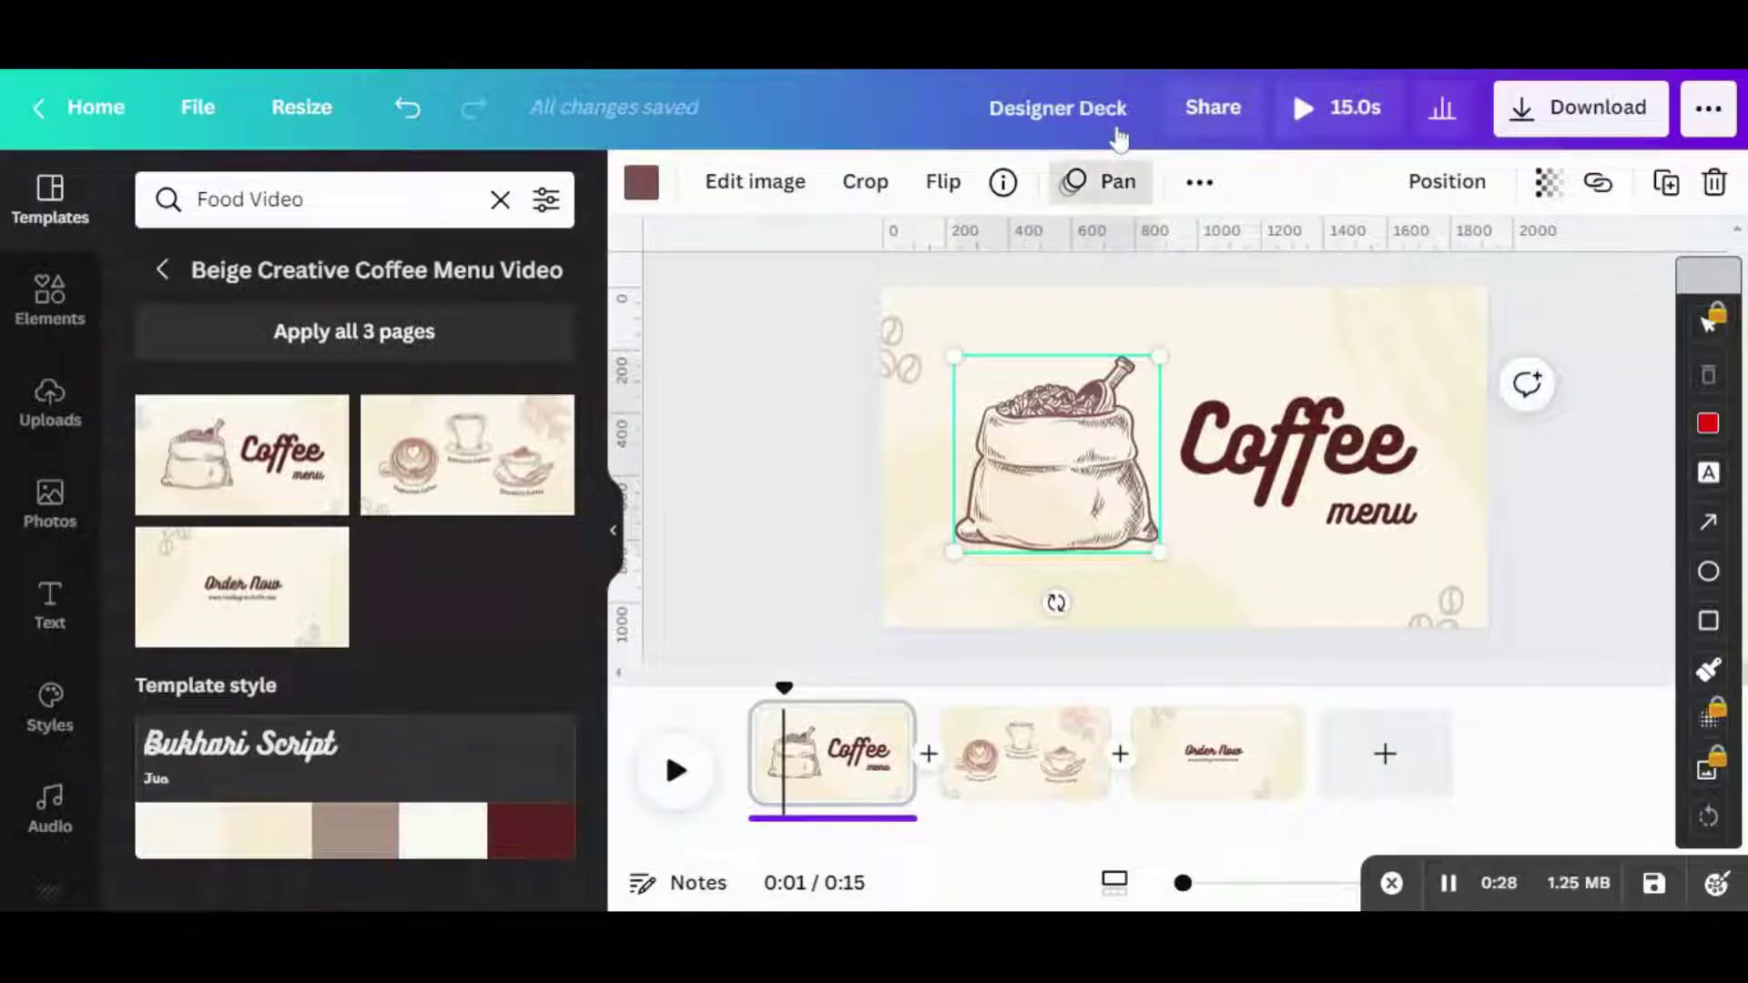
pyautogui.click(1101, 181)
pyautogui.click(1040, 244)
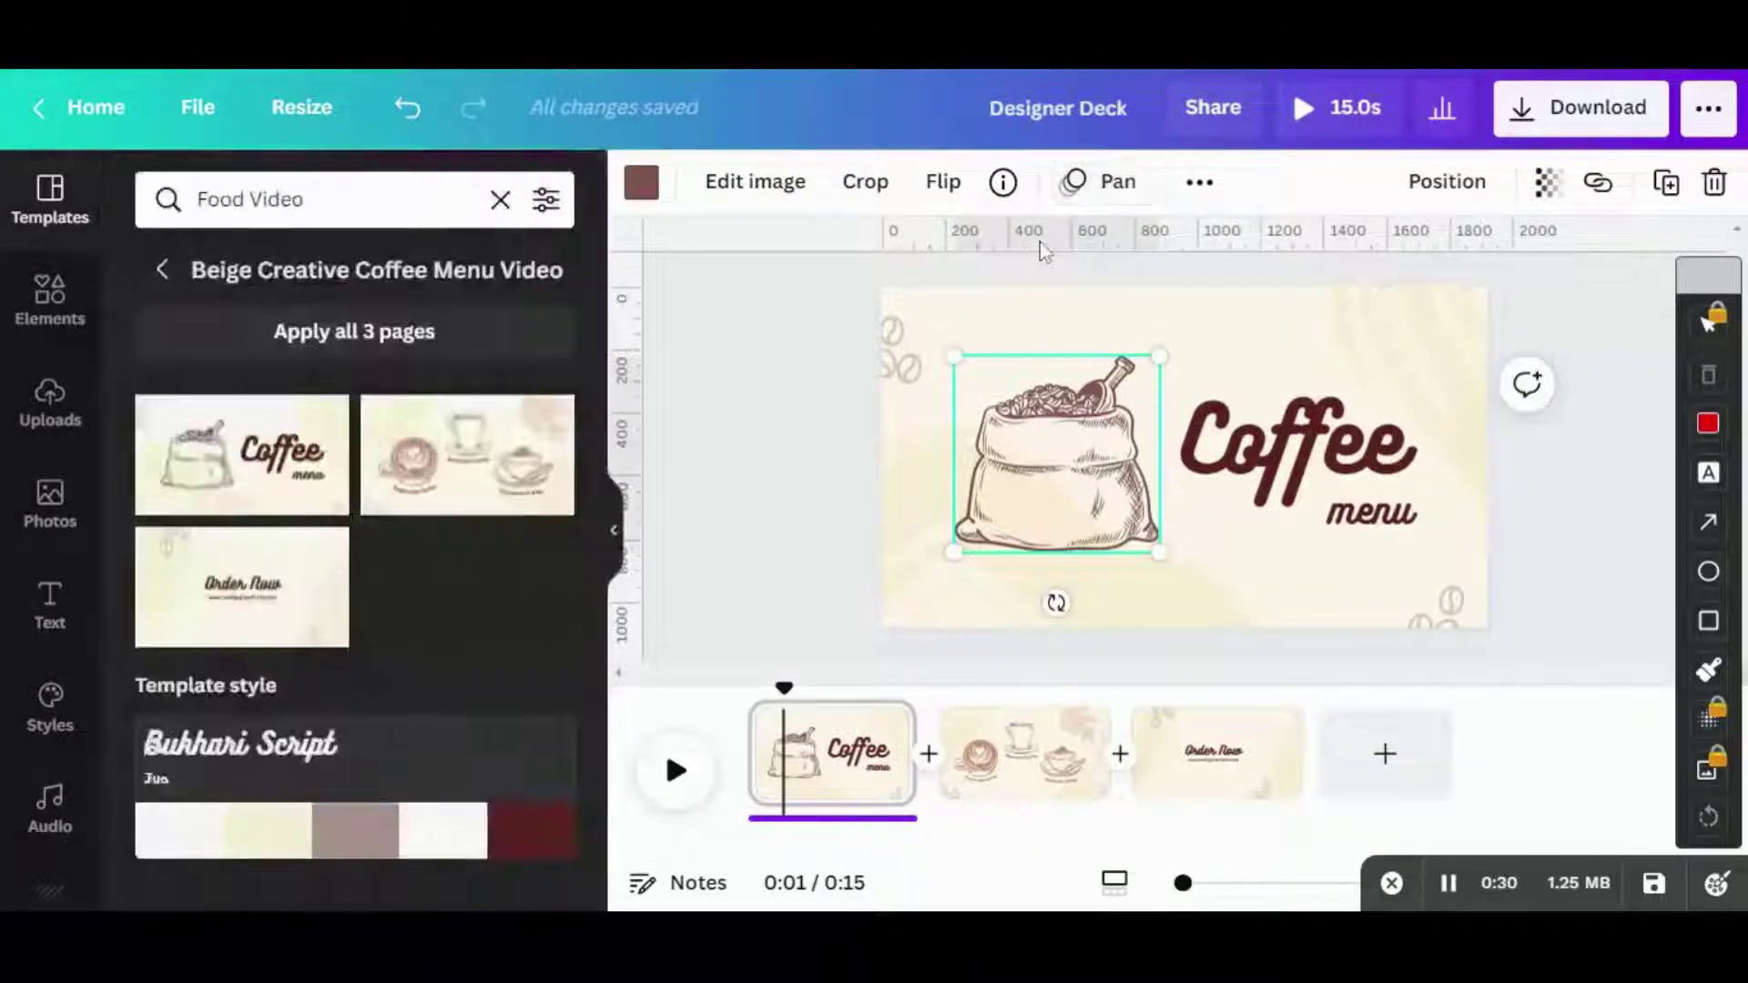
pyautogui.hotkey('ctrl', 'a')
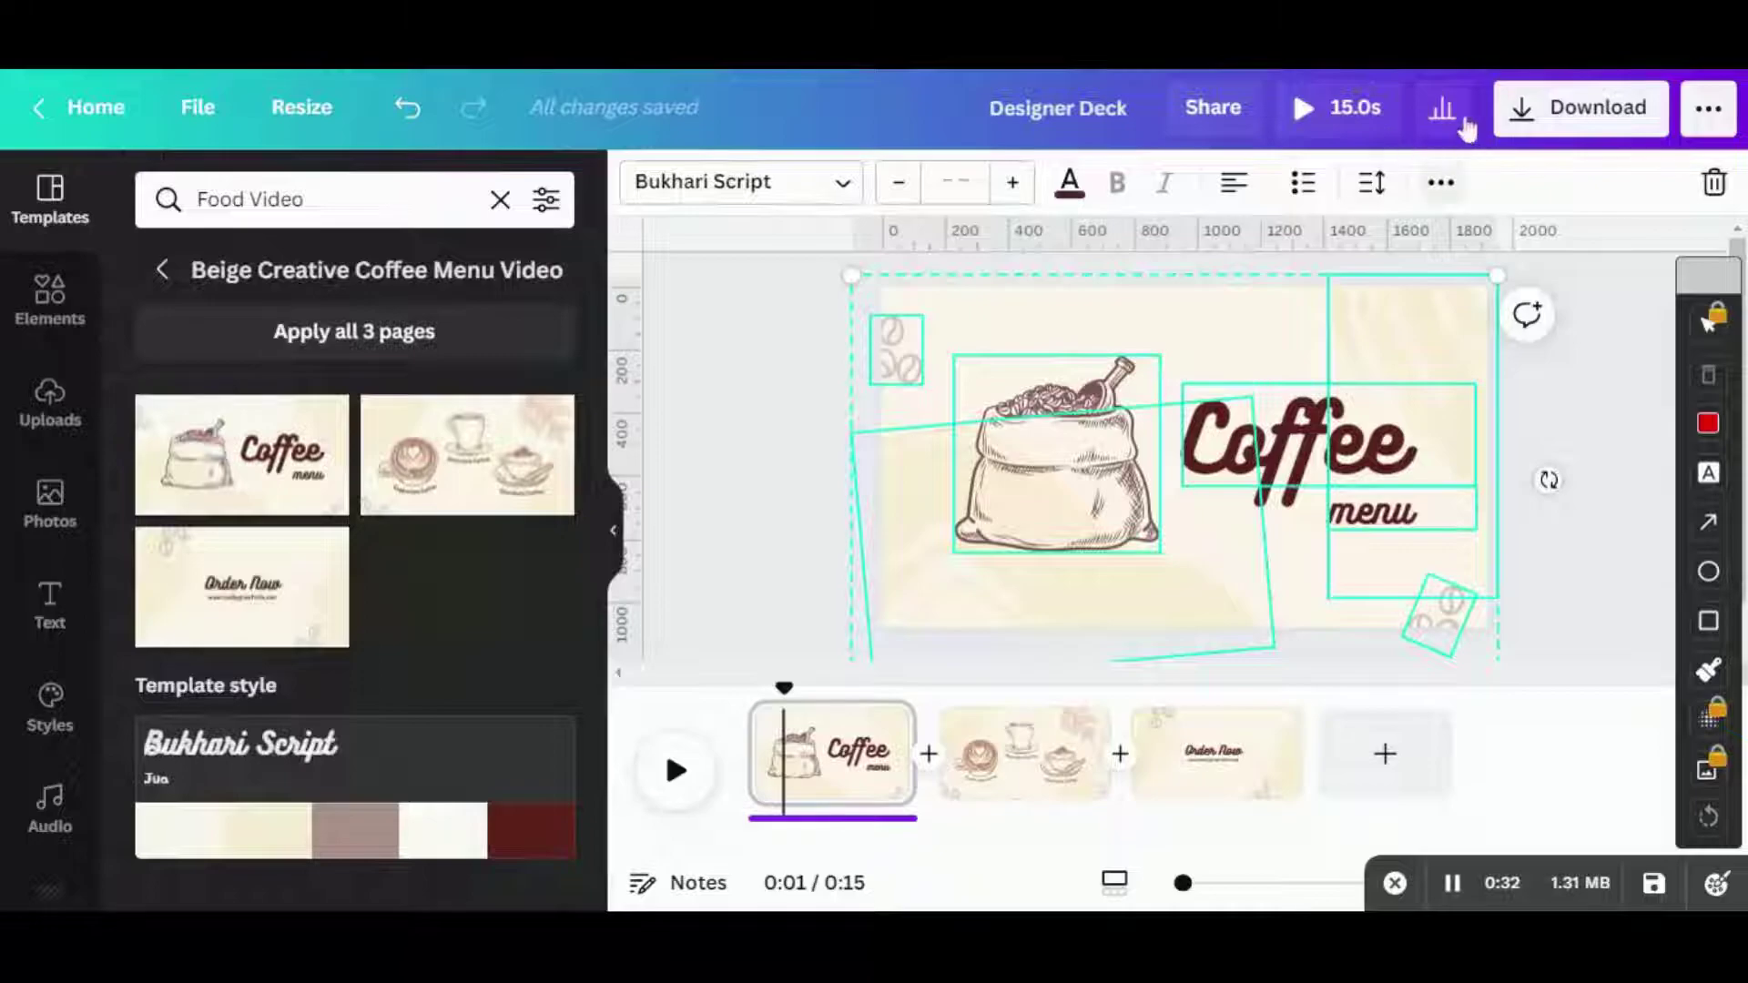
pyautogui.click(1440, 182)
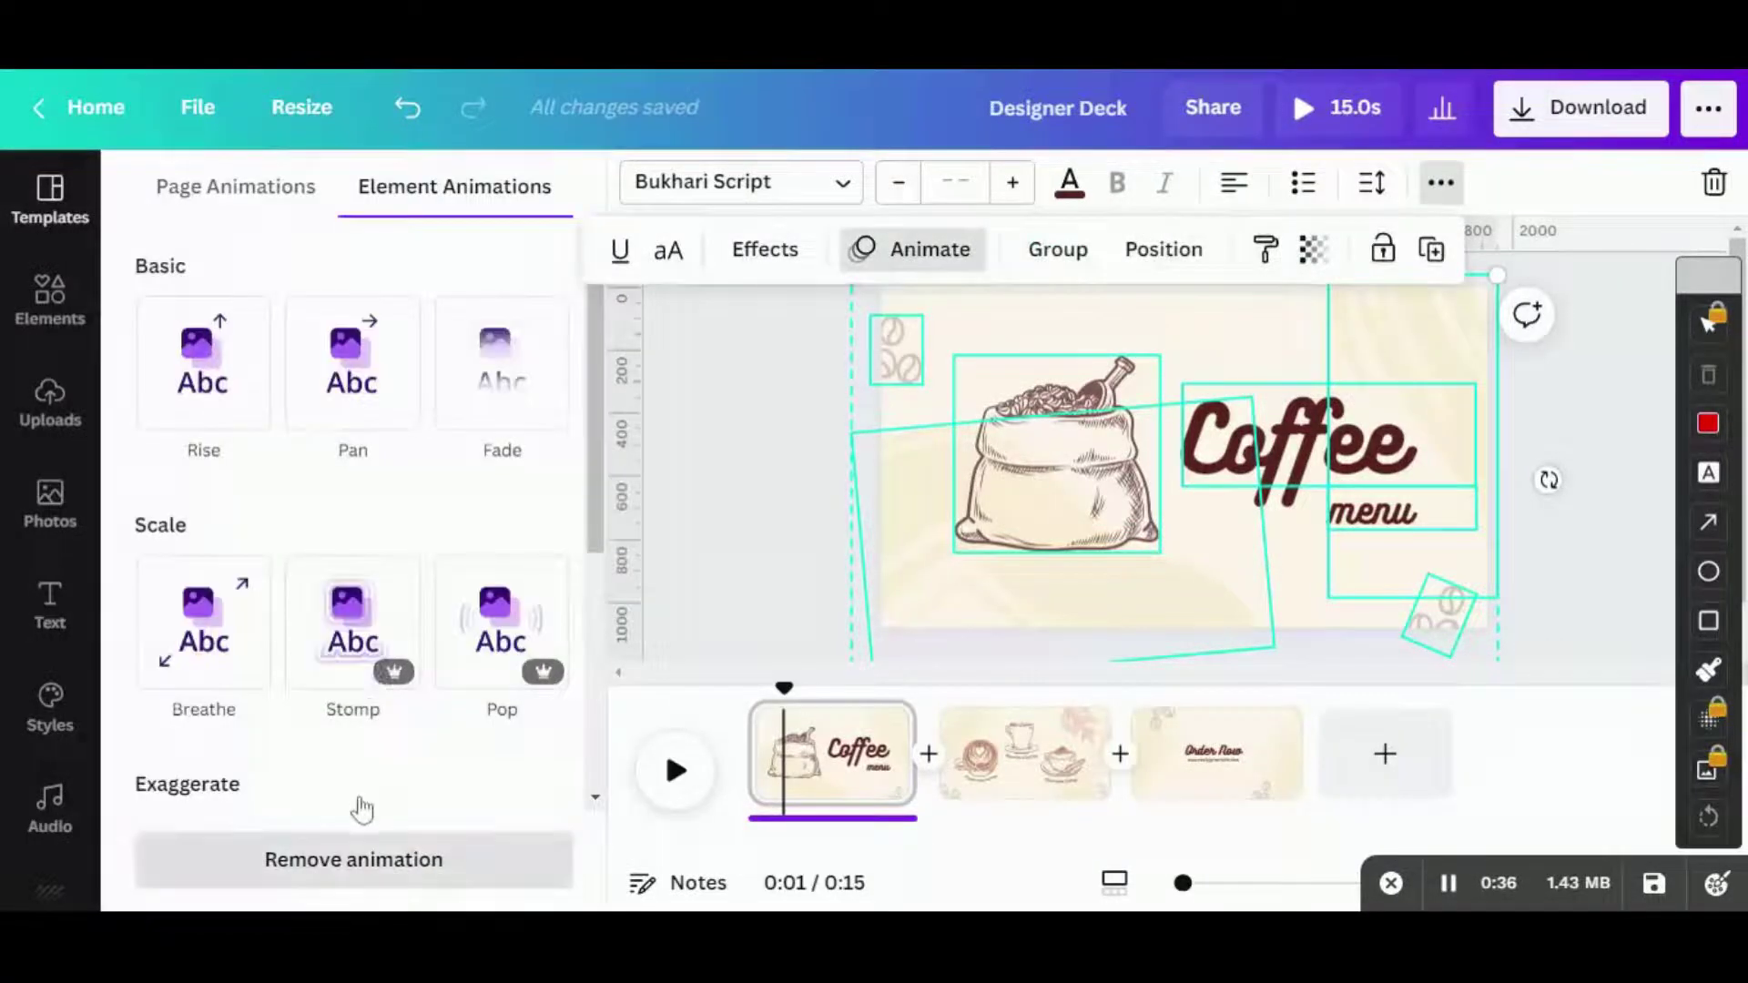
pyautogui.click(362, 842)
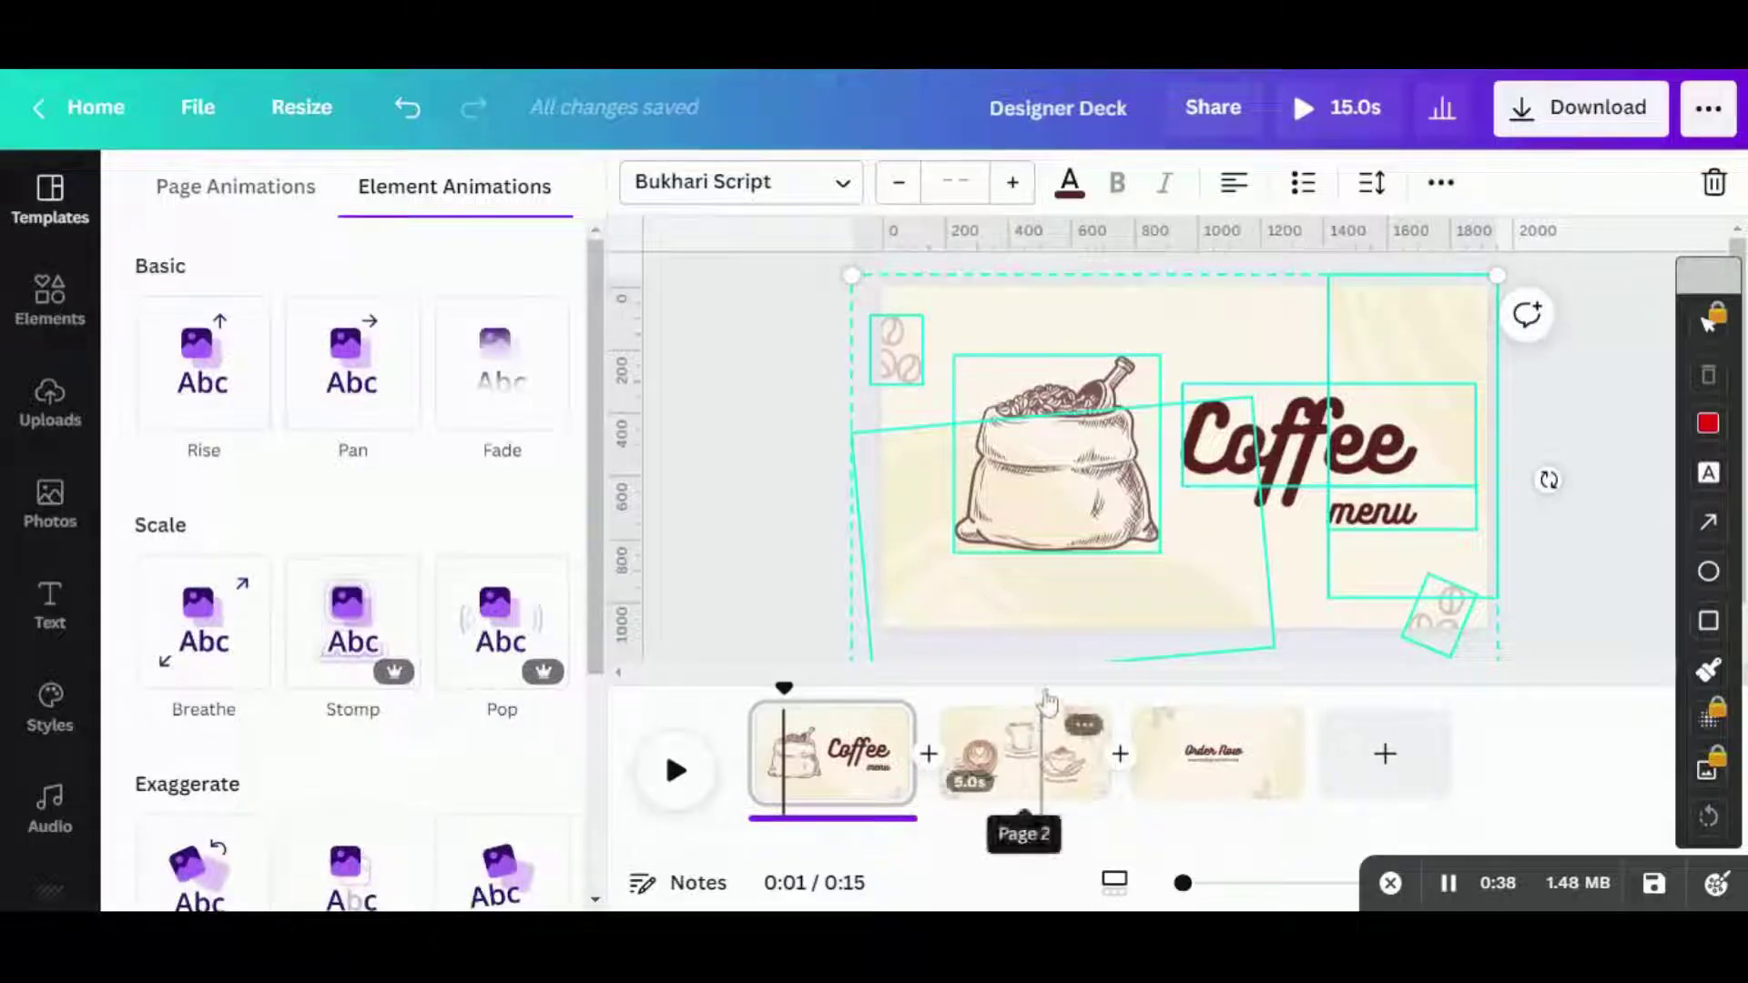
# - Remove the animation from all elements on the second page with the three coffee cups
pyautogui.click(992, 705)
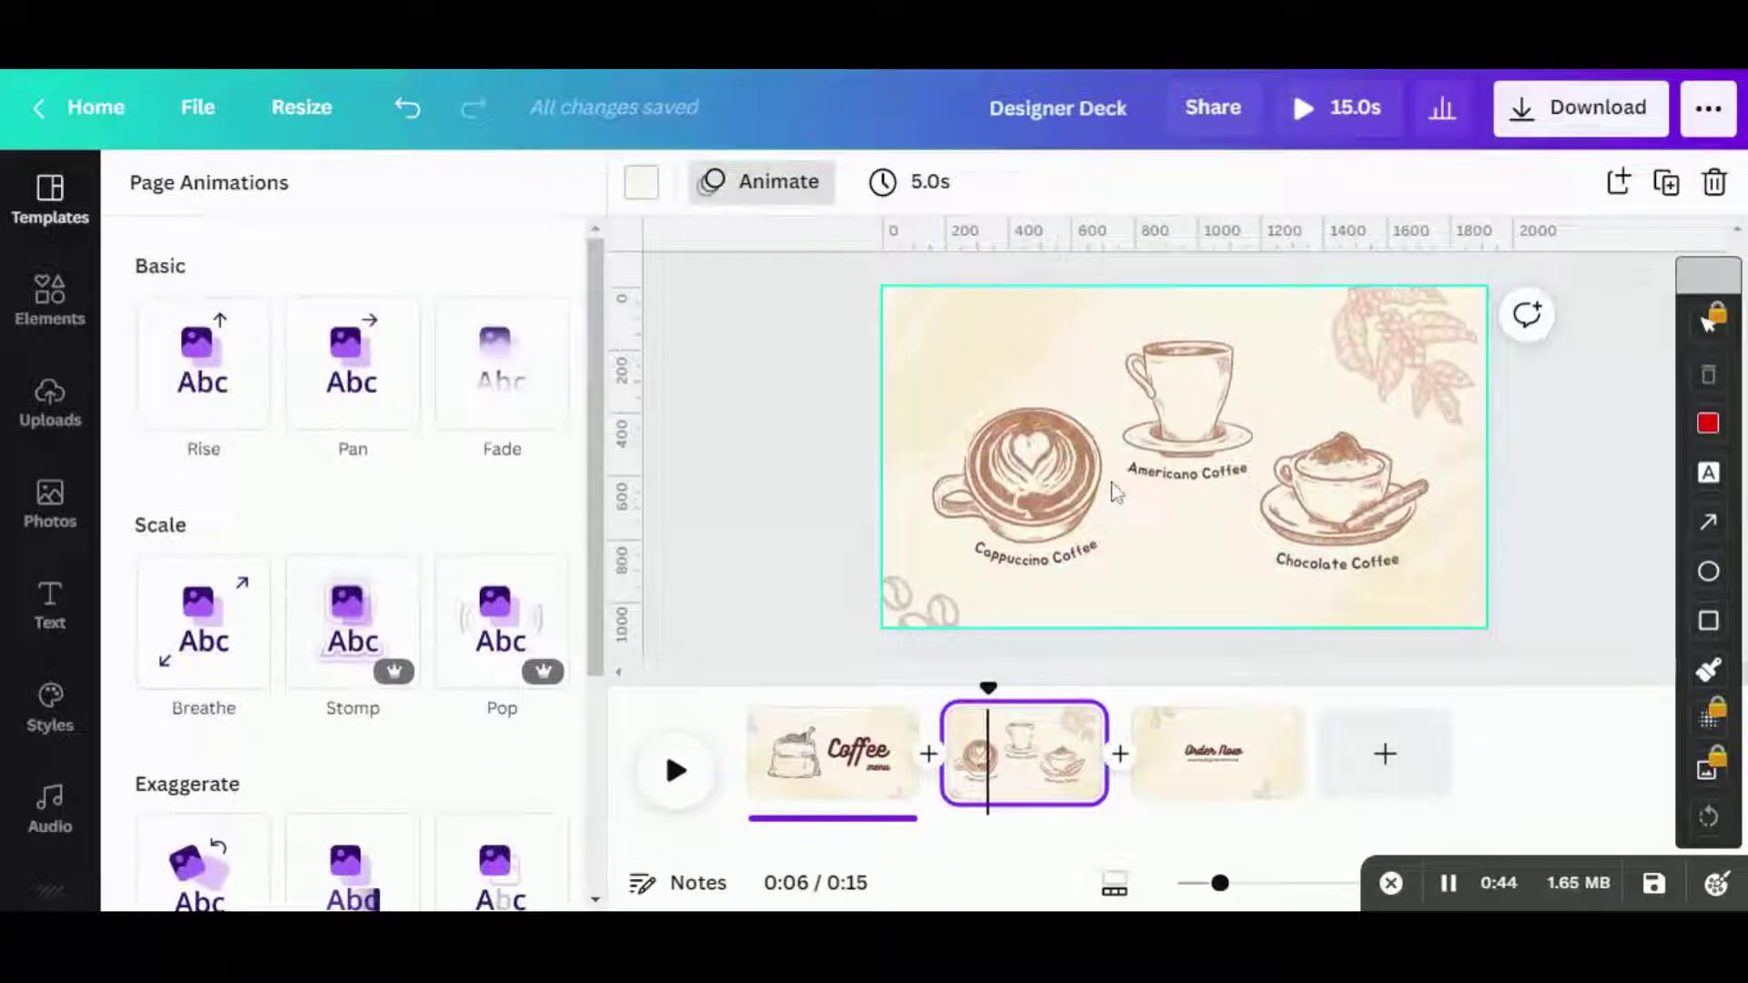
pyautogui.click(1113, 483)
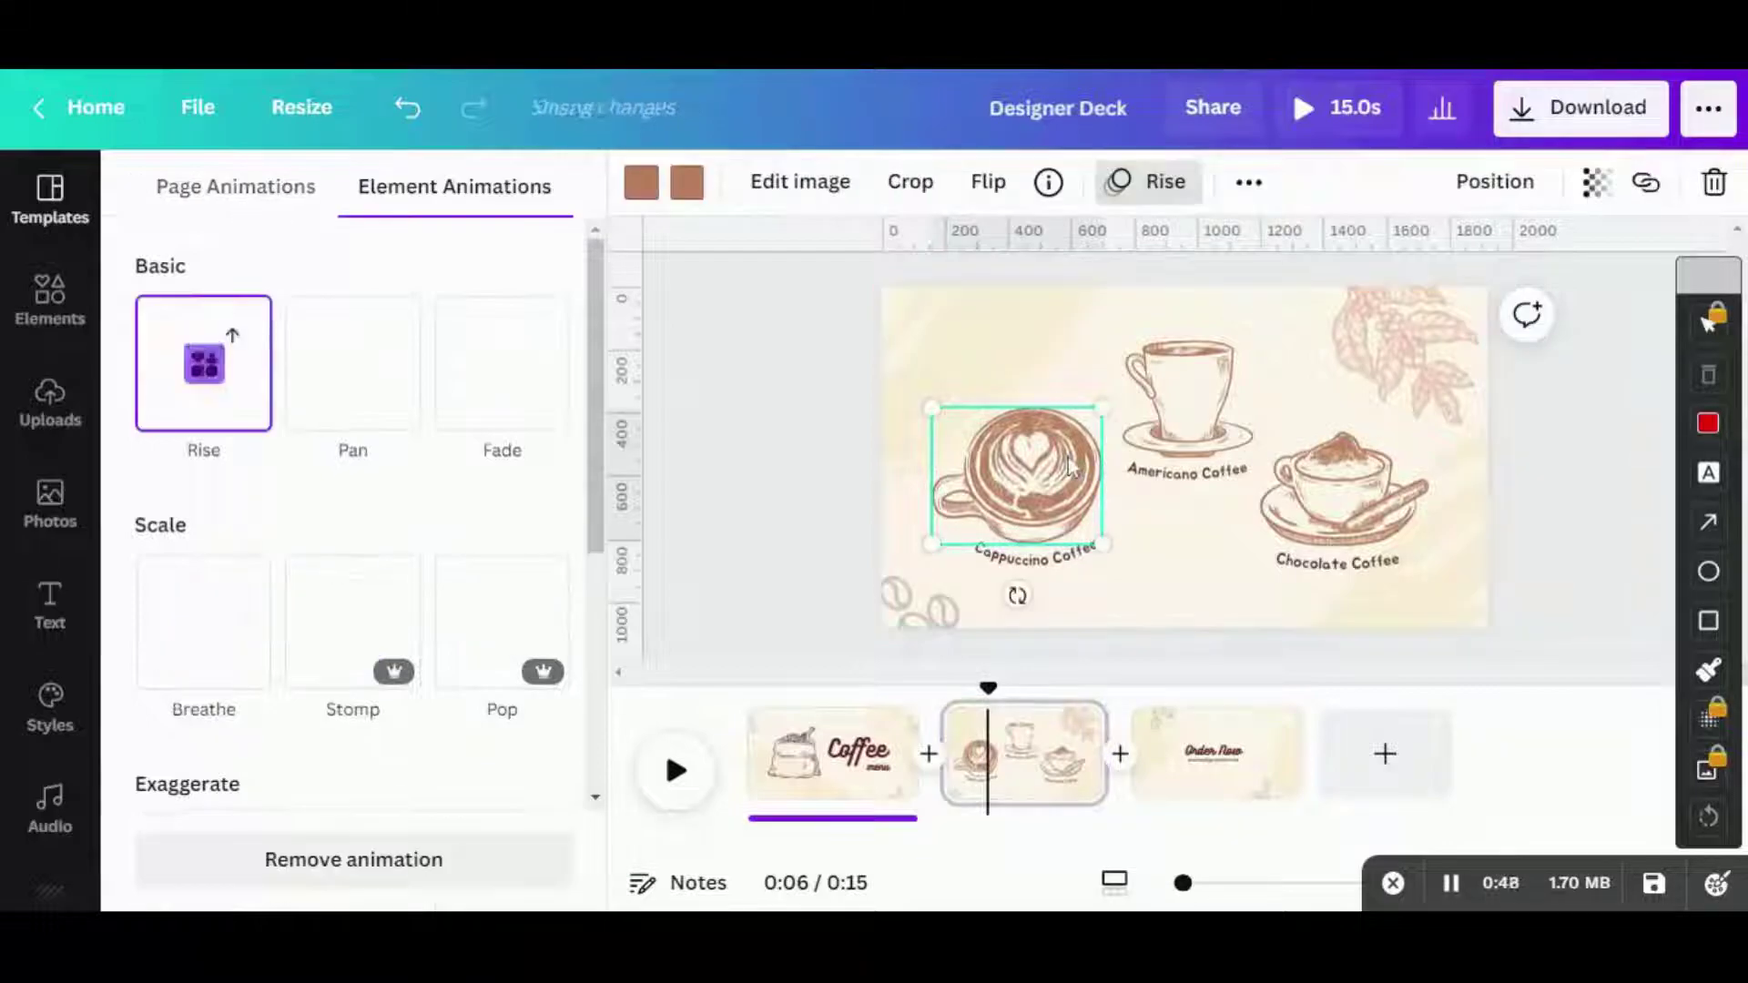
pyautogui.hotkey('ctrl', 'a')
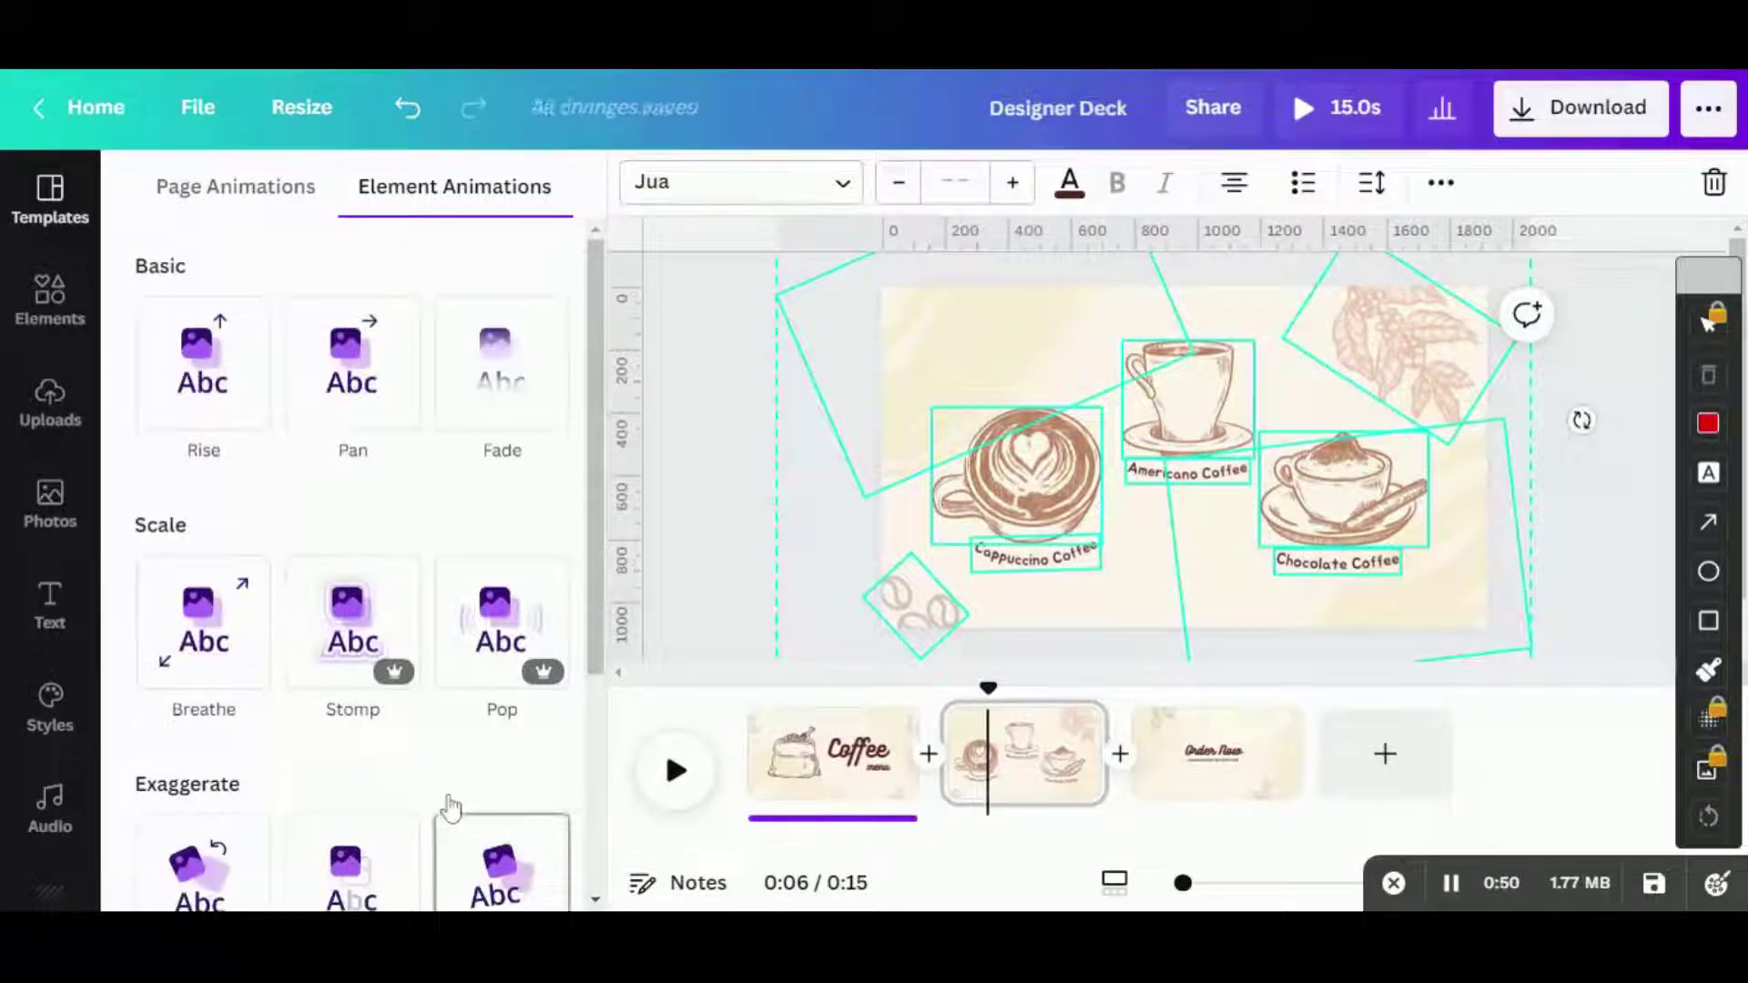
# - Remove the animation from all elements on the "Order Now" page and play part of it to check
pyautogui.click(1209, 710)
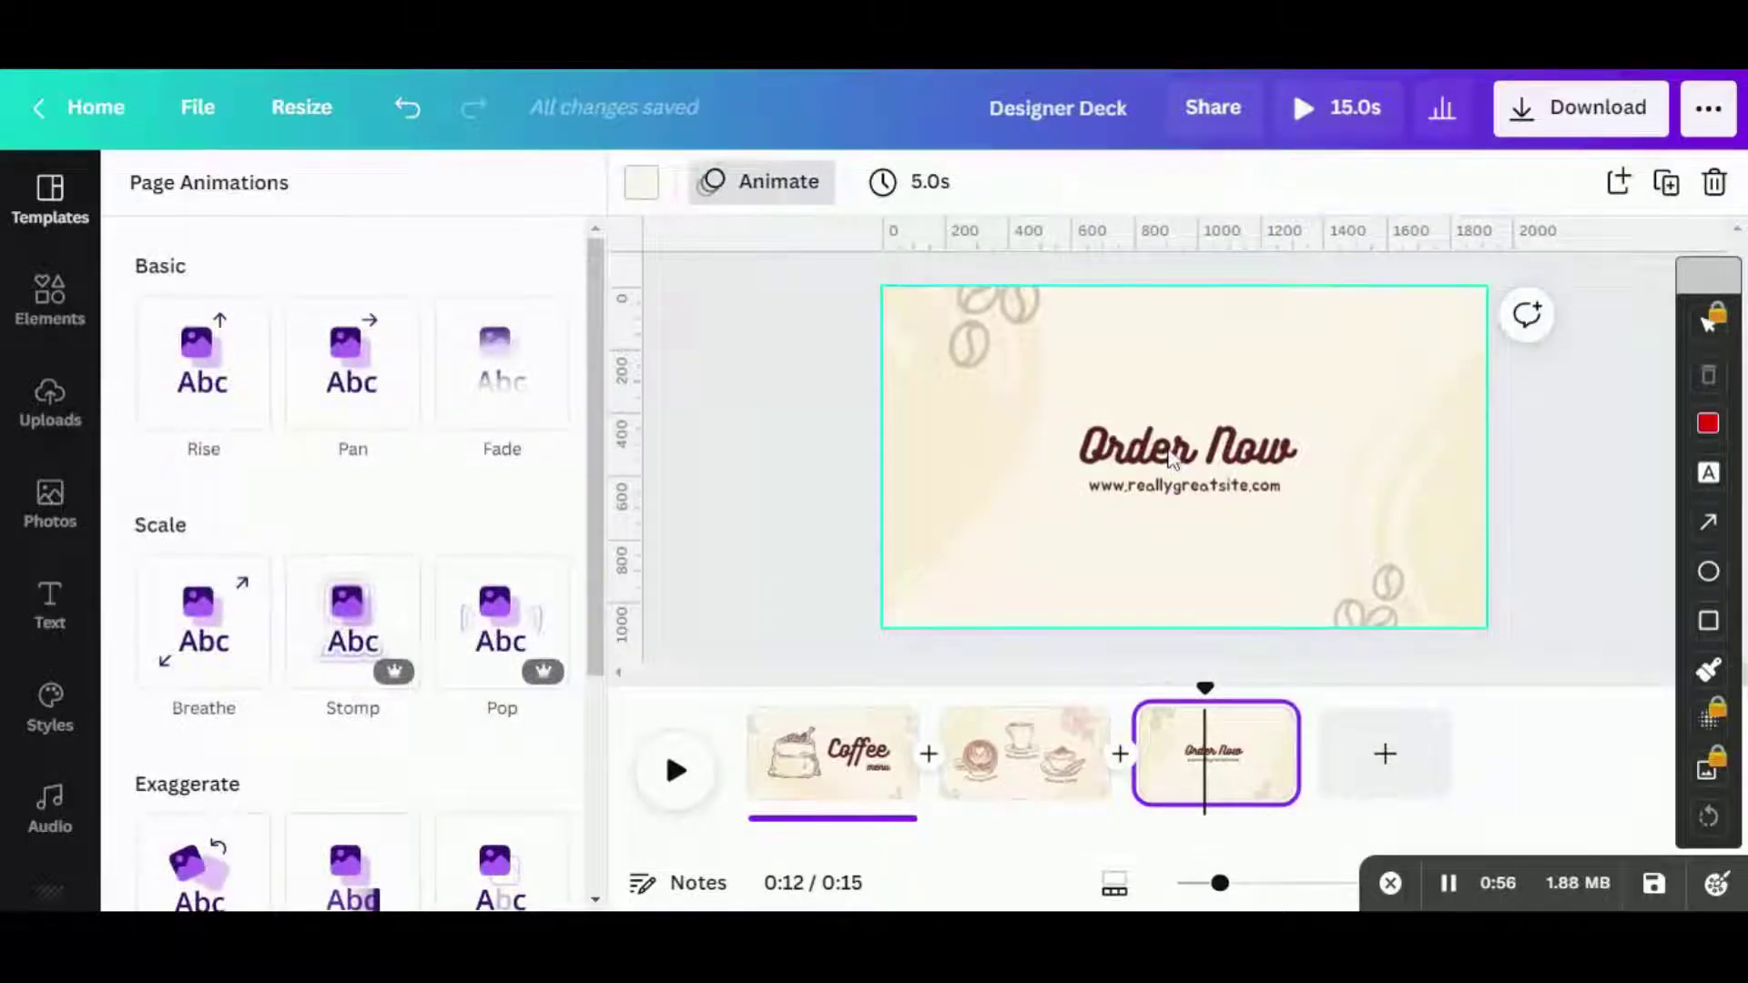
pyautogui.click(1151, 405)
pyautogui.hotkey('ctrl', 'a')
pyautogui.click(476, 642)
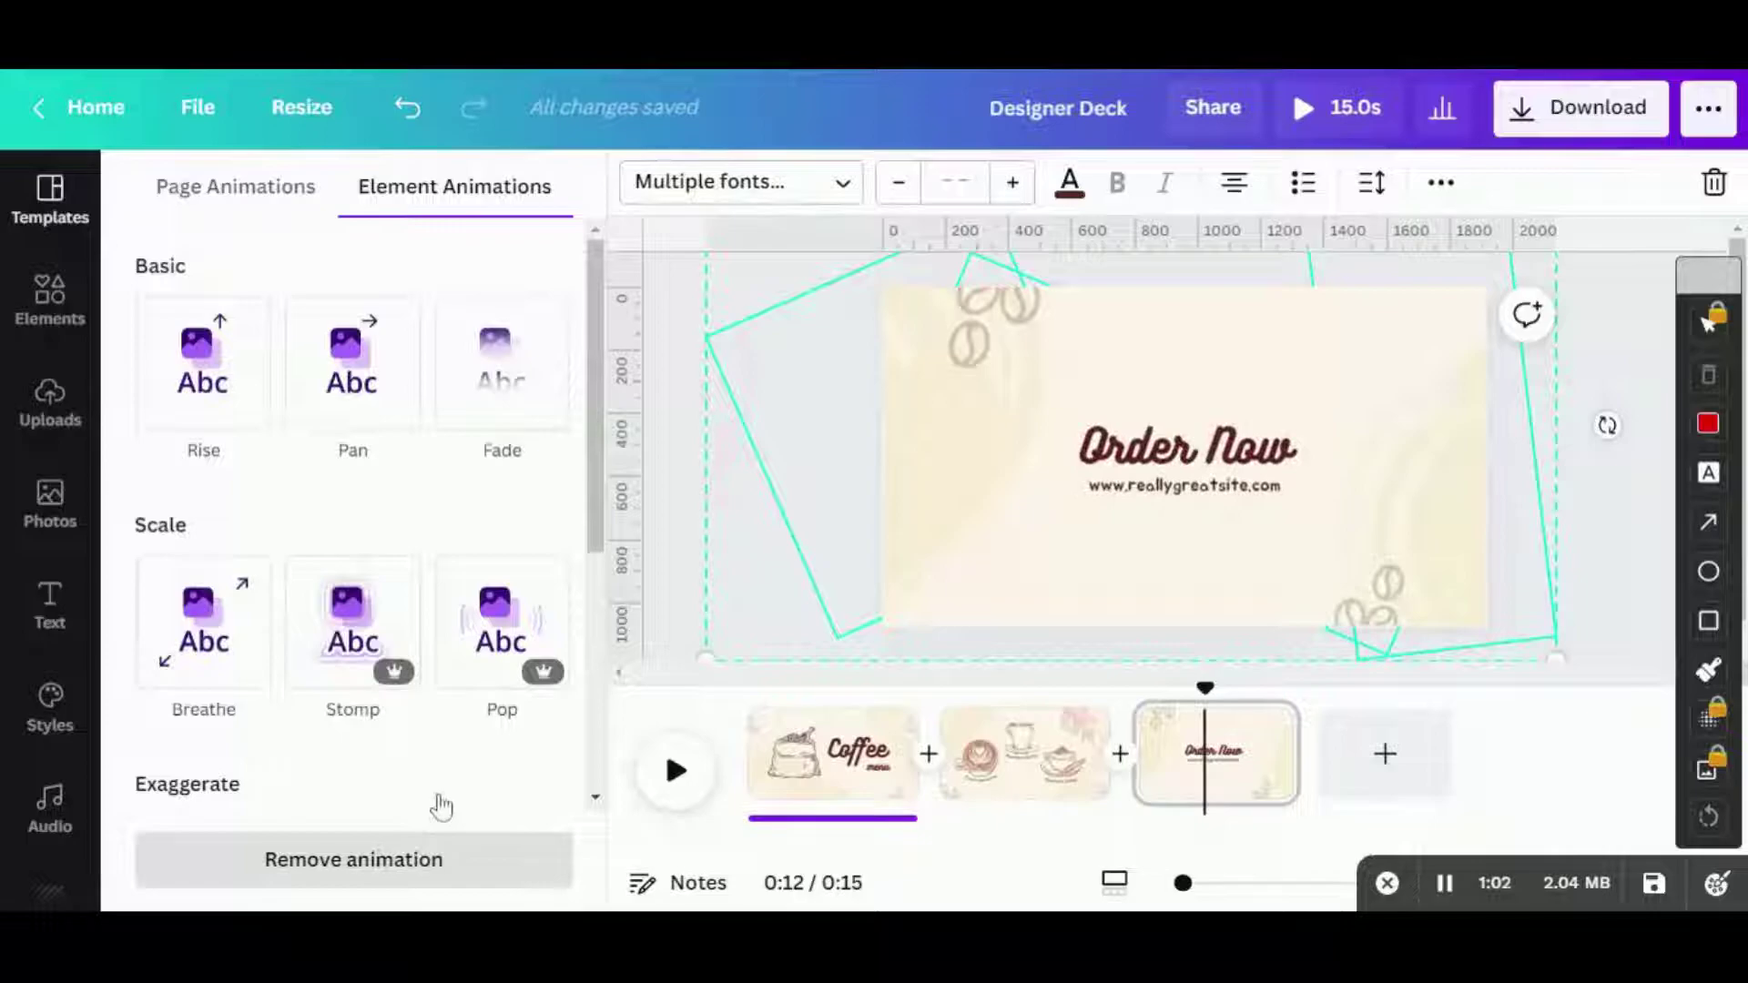
pyautogui.click(441, 834)
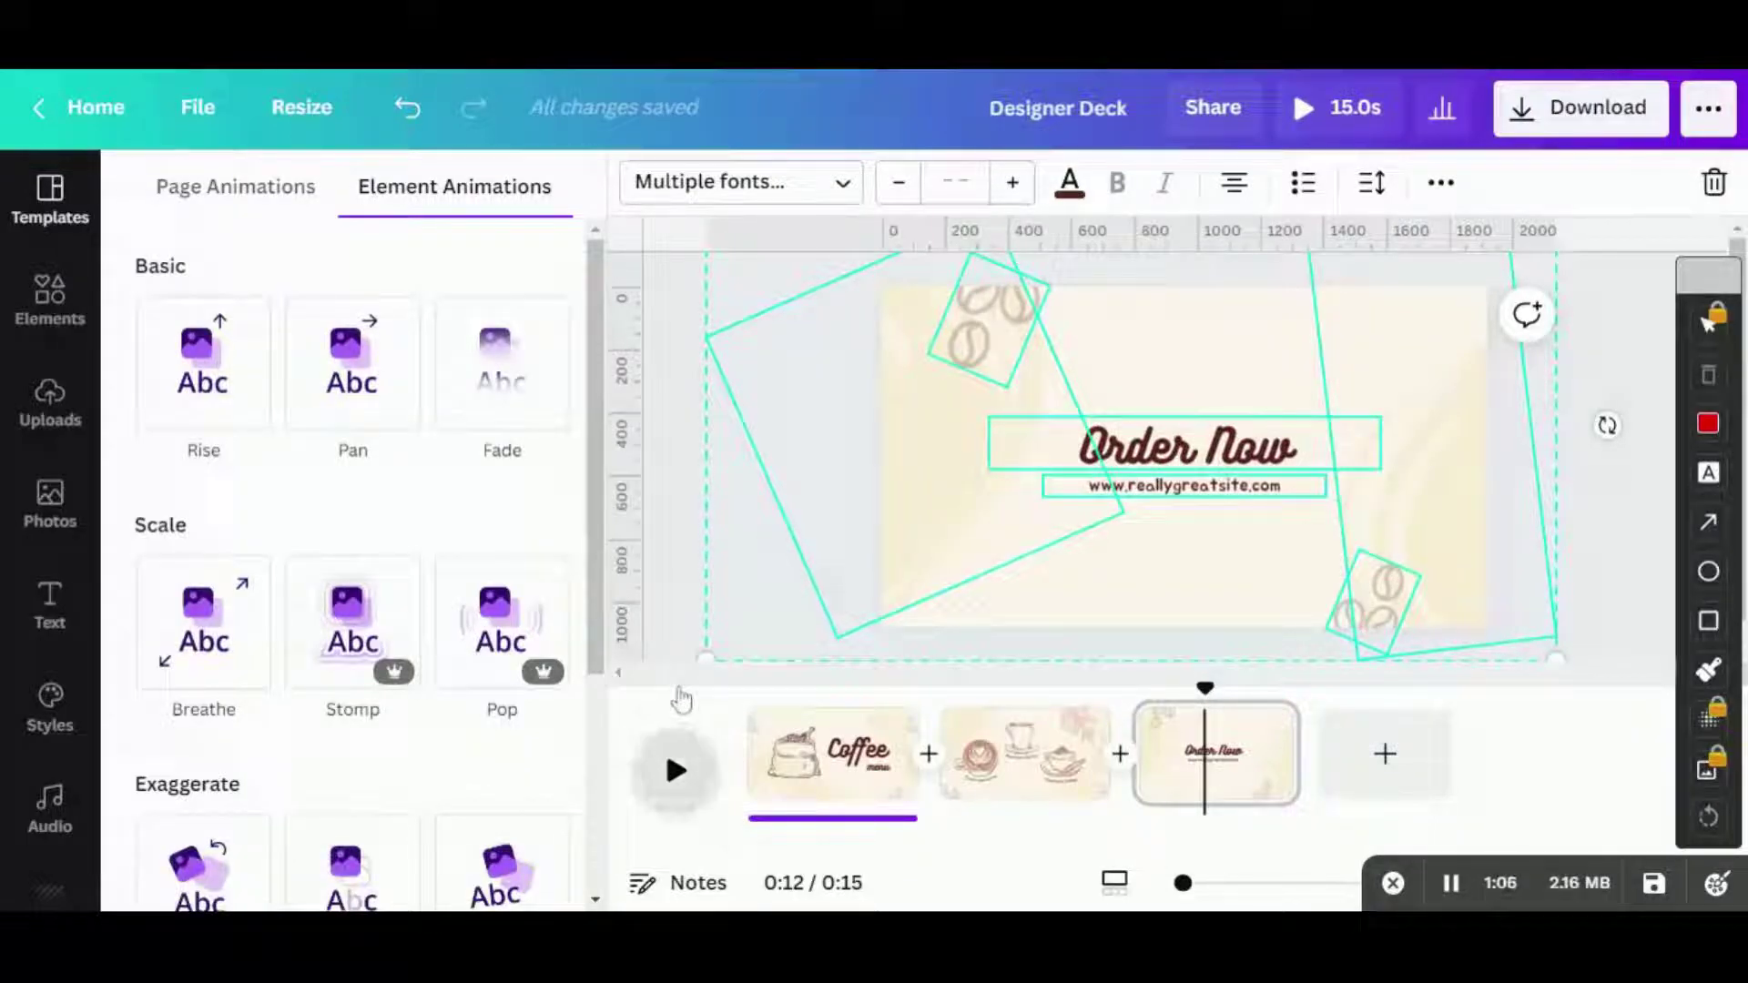
pyautogui.press('space')
pyautogui.press('space')
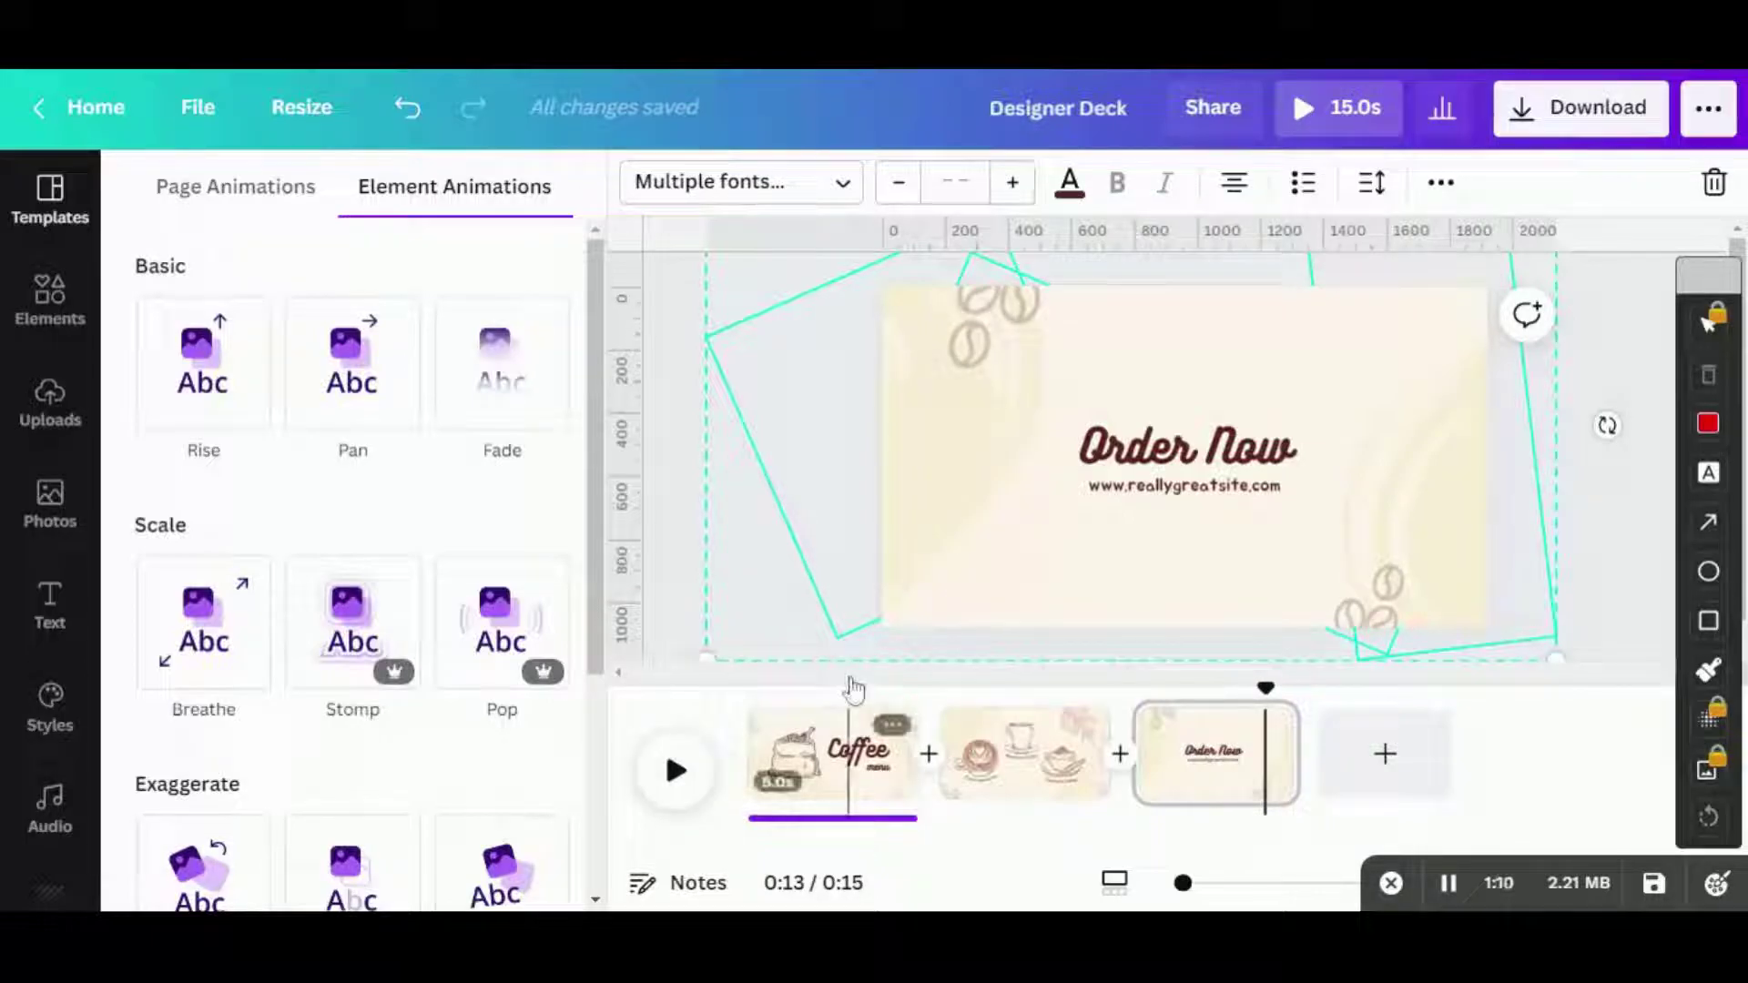
# - Duplicate the "Coffee menu" page and set the copy's duration to 0.2 seconds
pyautogui.click(853, 692)
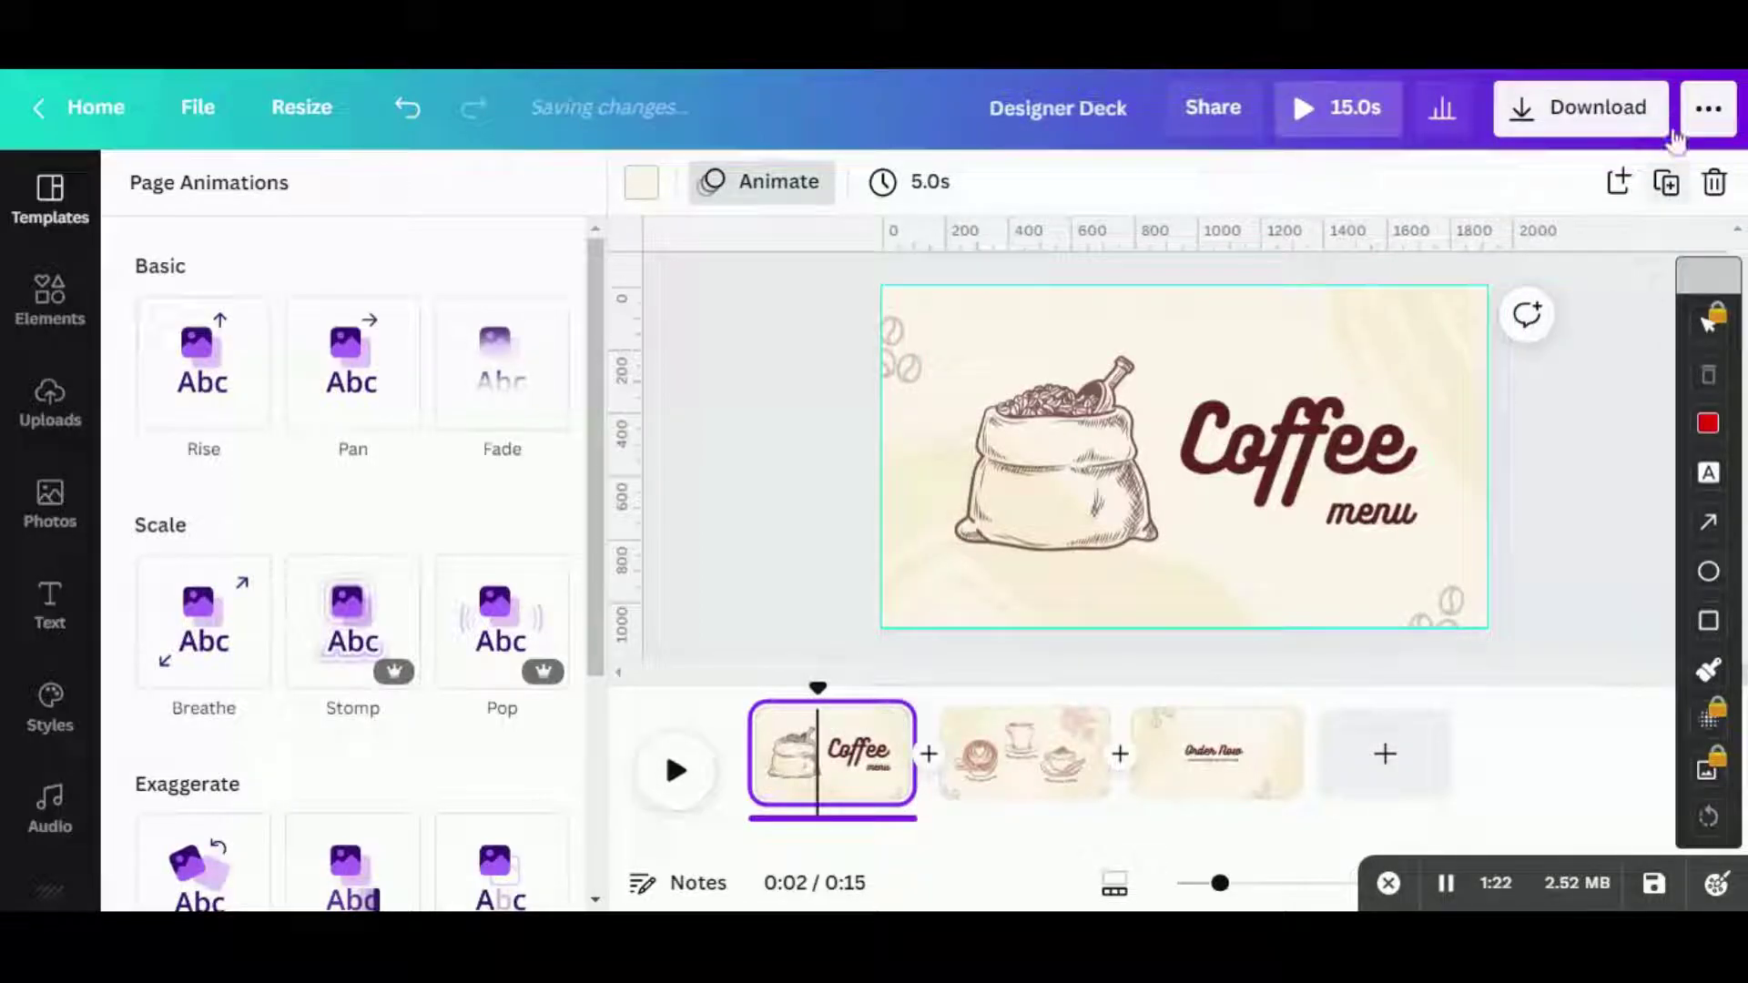
pyautogui.click(1666, 182)
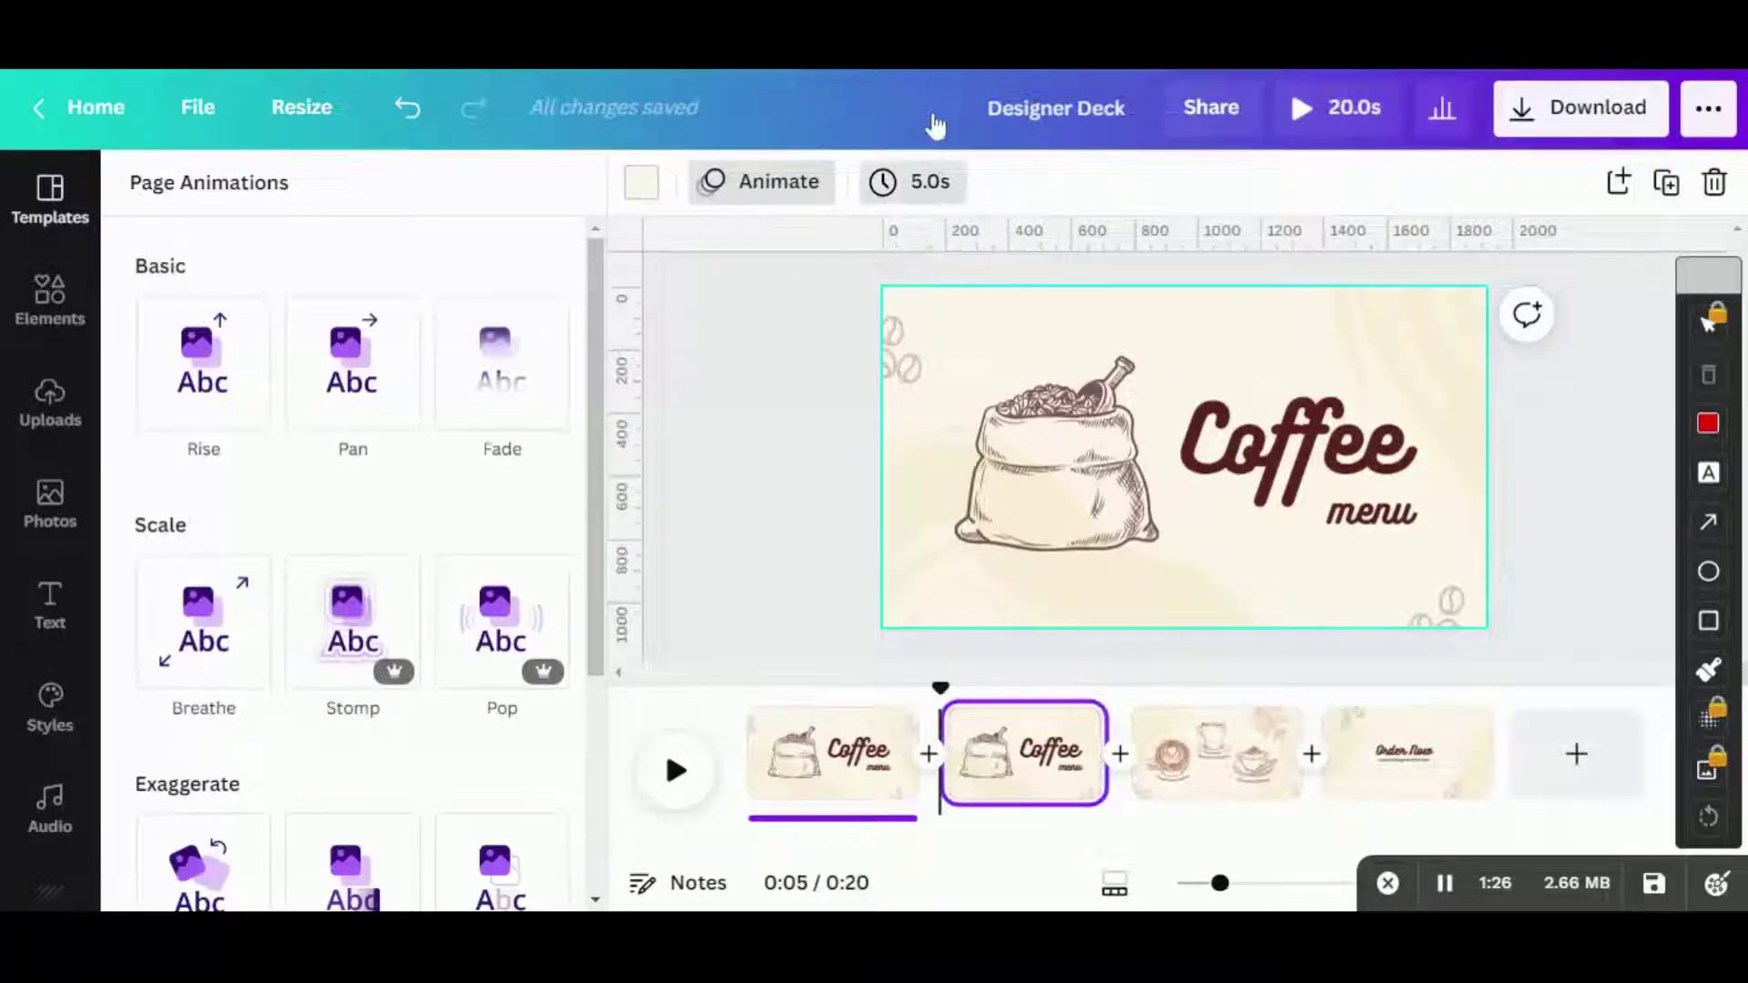
pyautogui.click(928, 181)
pyautogui.write('0.2')
pyautogui.press('Return')
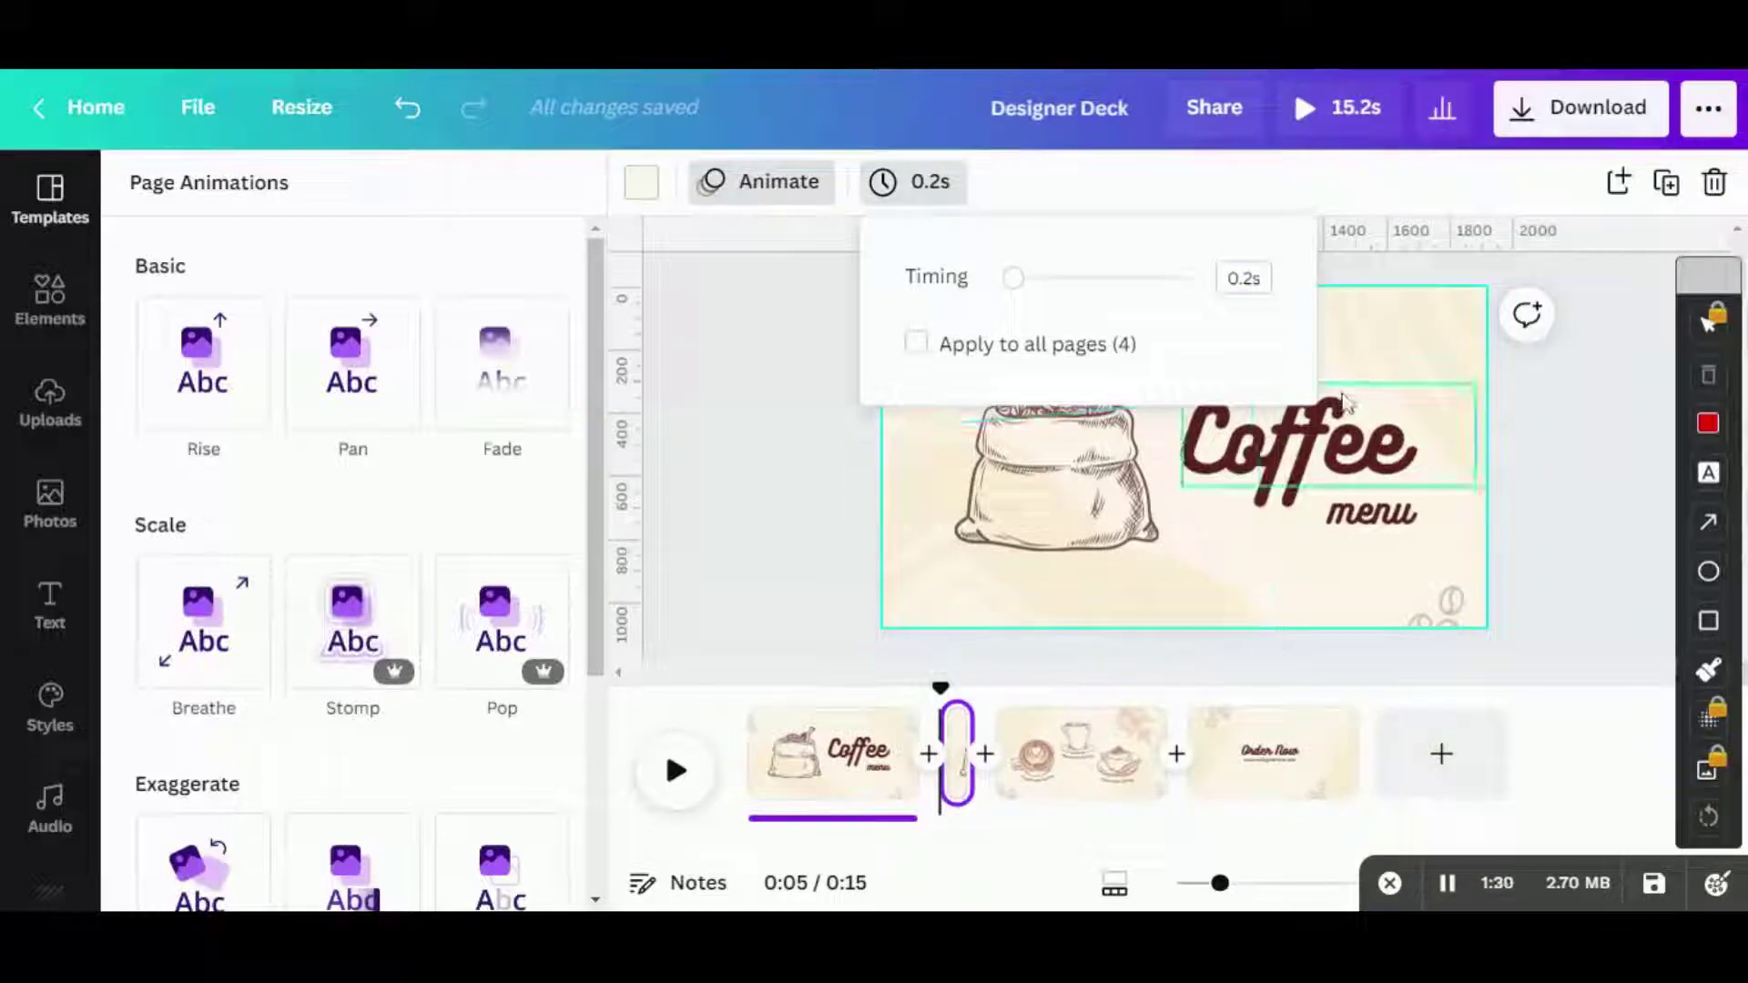
# - Shorten the "Coffee" title on the 0.2-second page to "C" and narrow its text box to fit the letter
pyautogui.click(1345, 405)
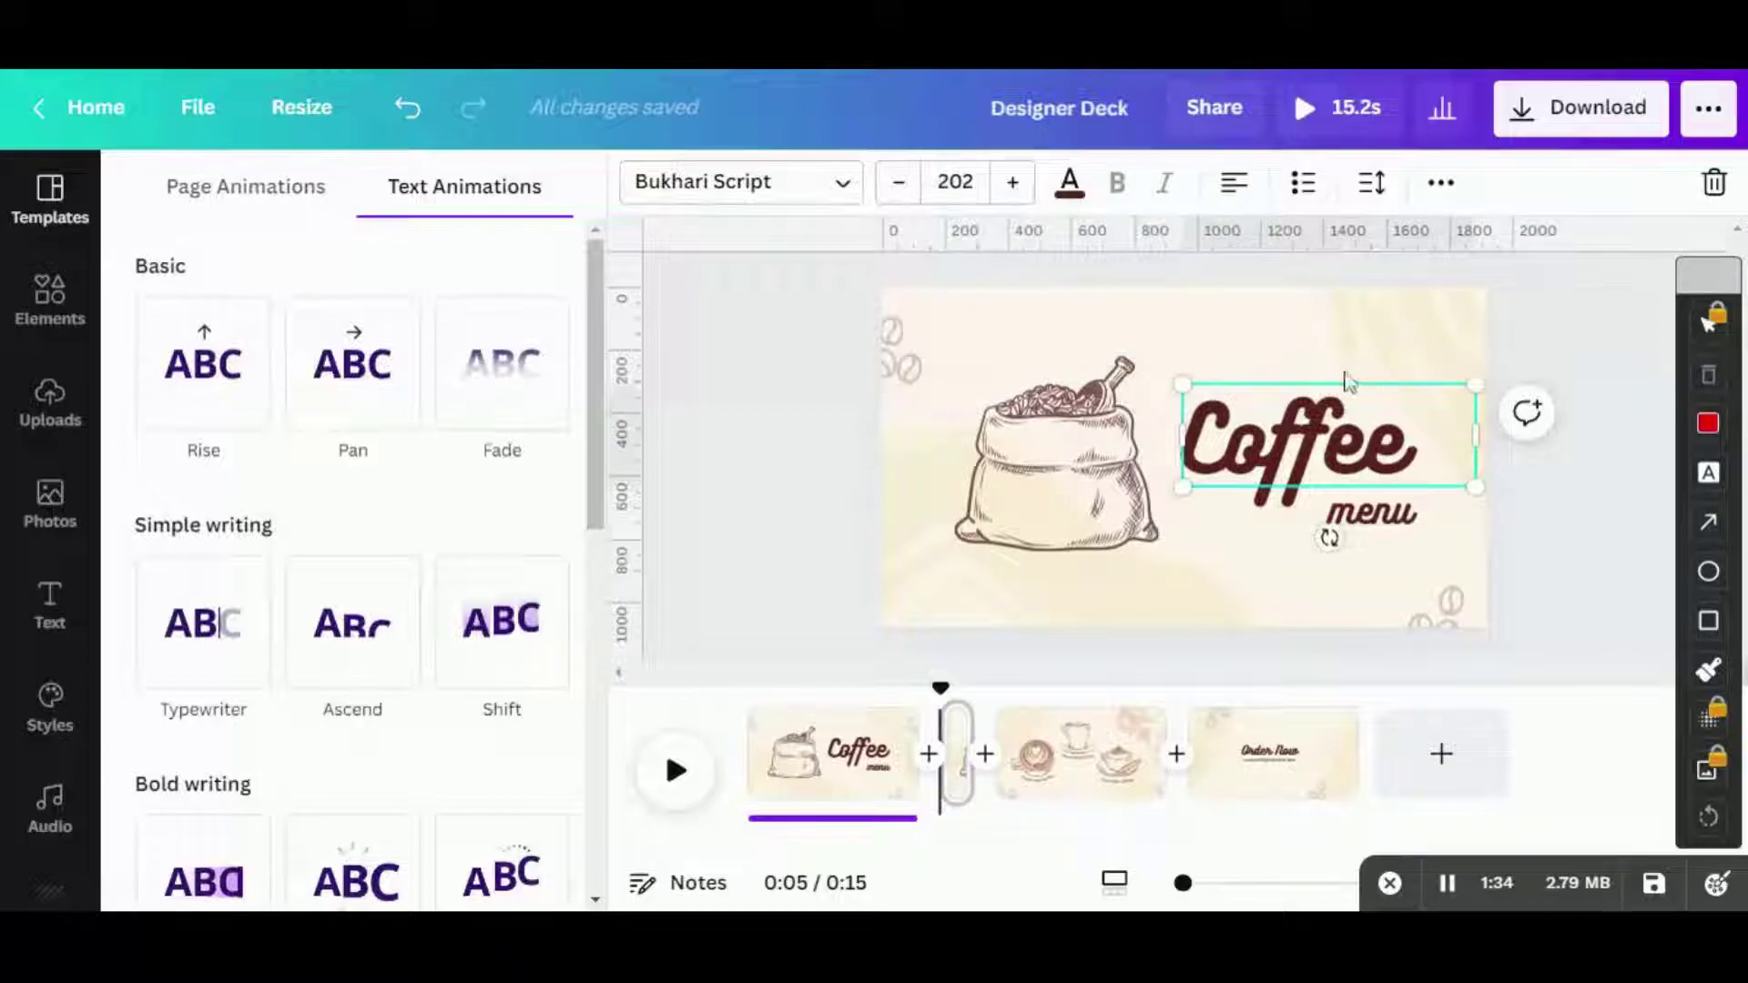
pyautogui.doubleClick(1347, 381)
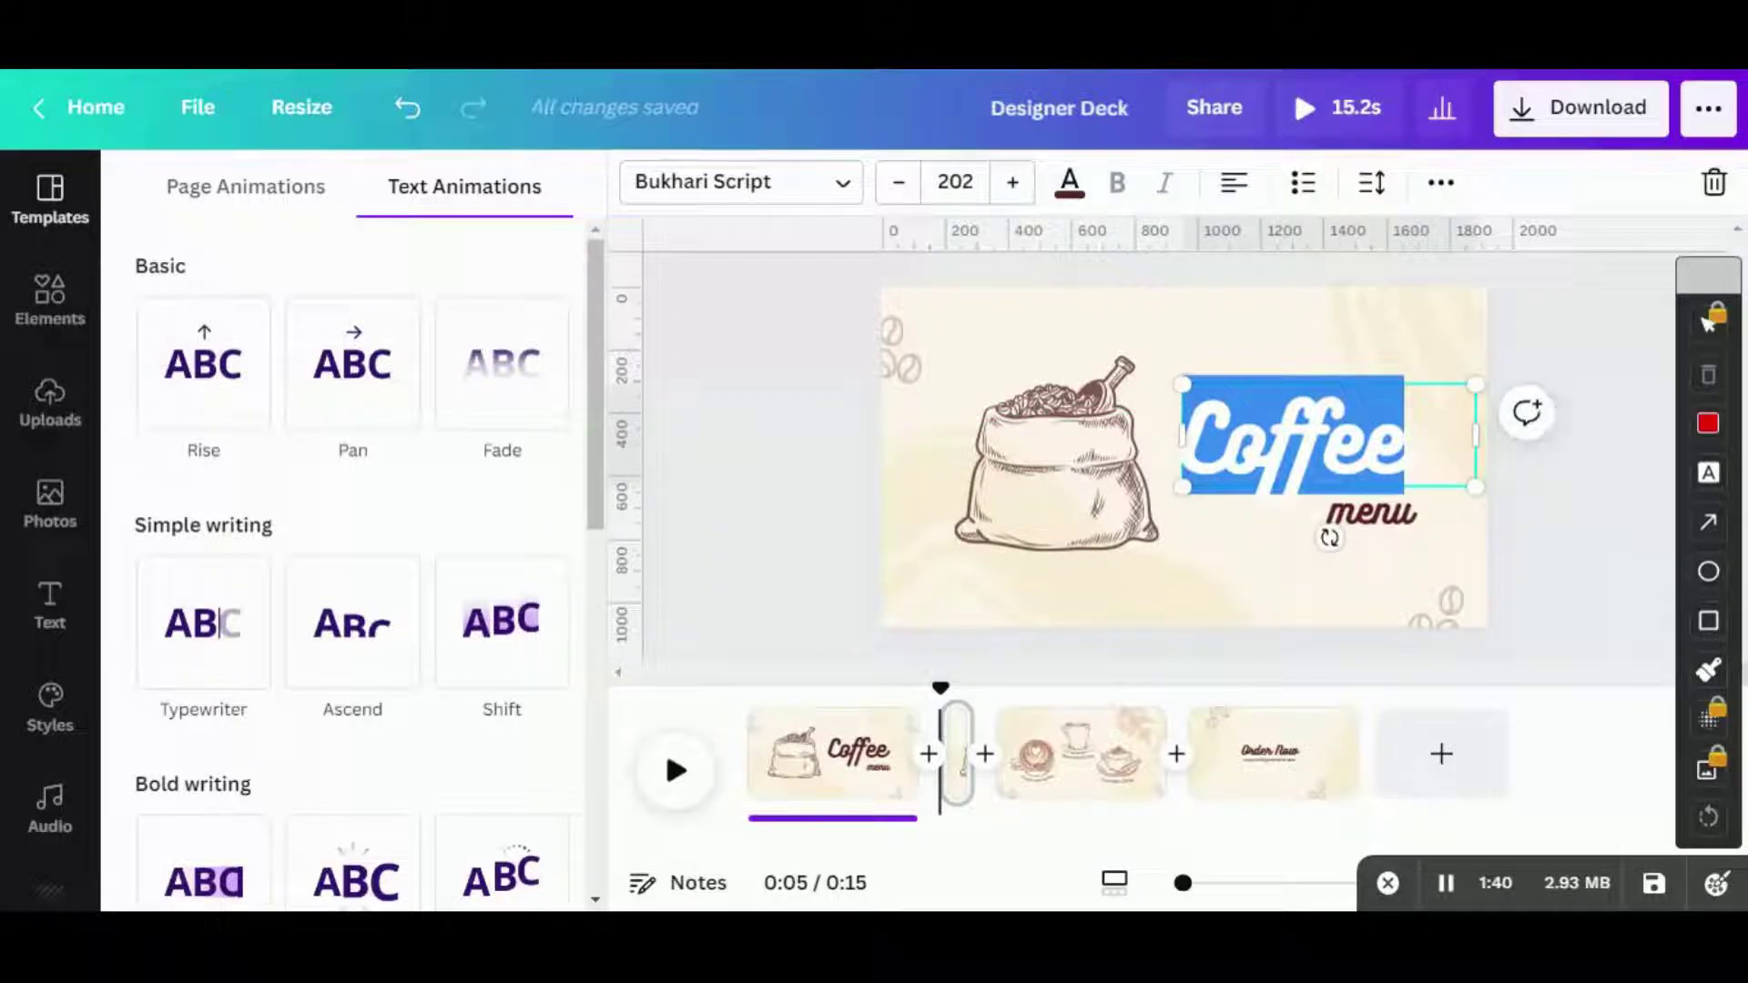
pyautogui.click(1420, 437)
pyautogui.moveTo(1420, 437); pyautogui.dragTo(1271, 437)
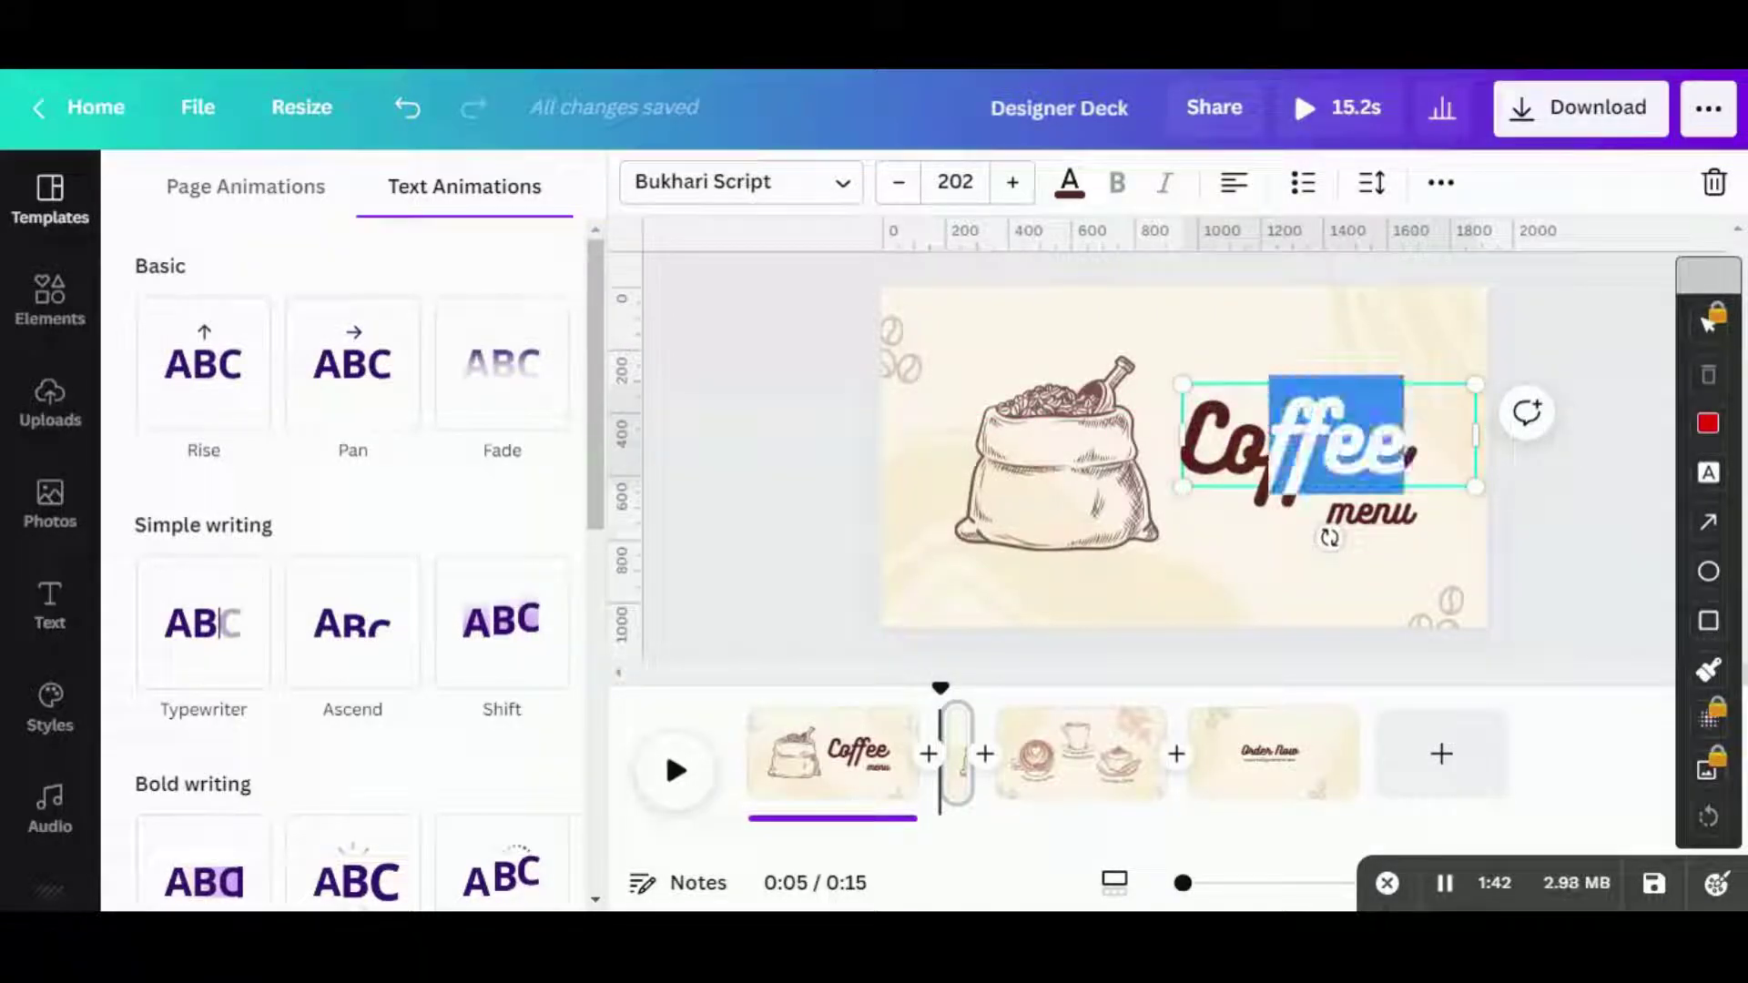
pyautogui.hotkey('shift', 'Left')
pyautogui.press('BackSpace')
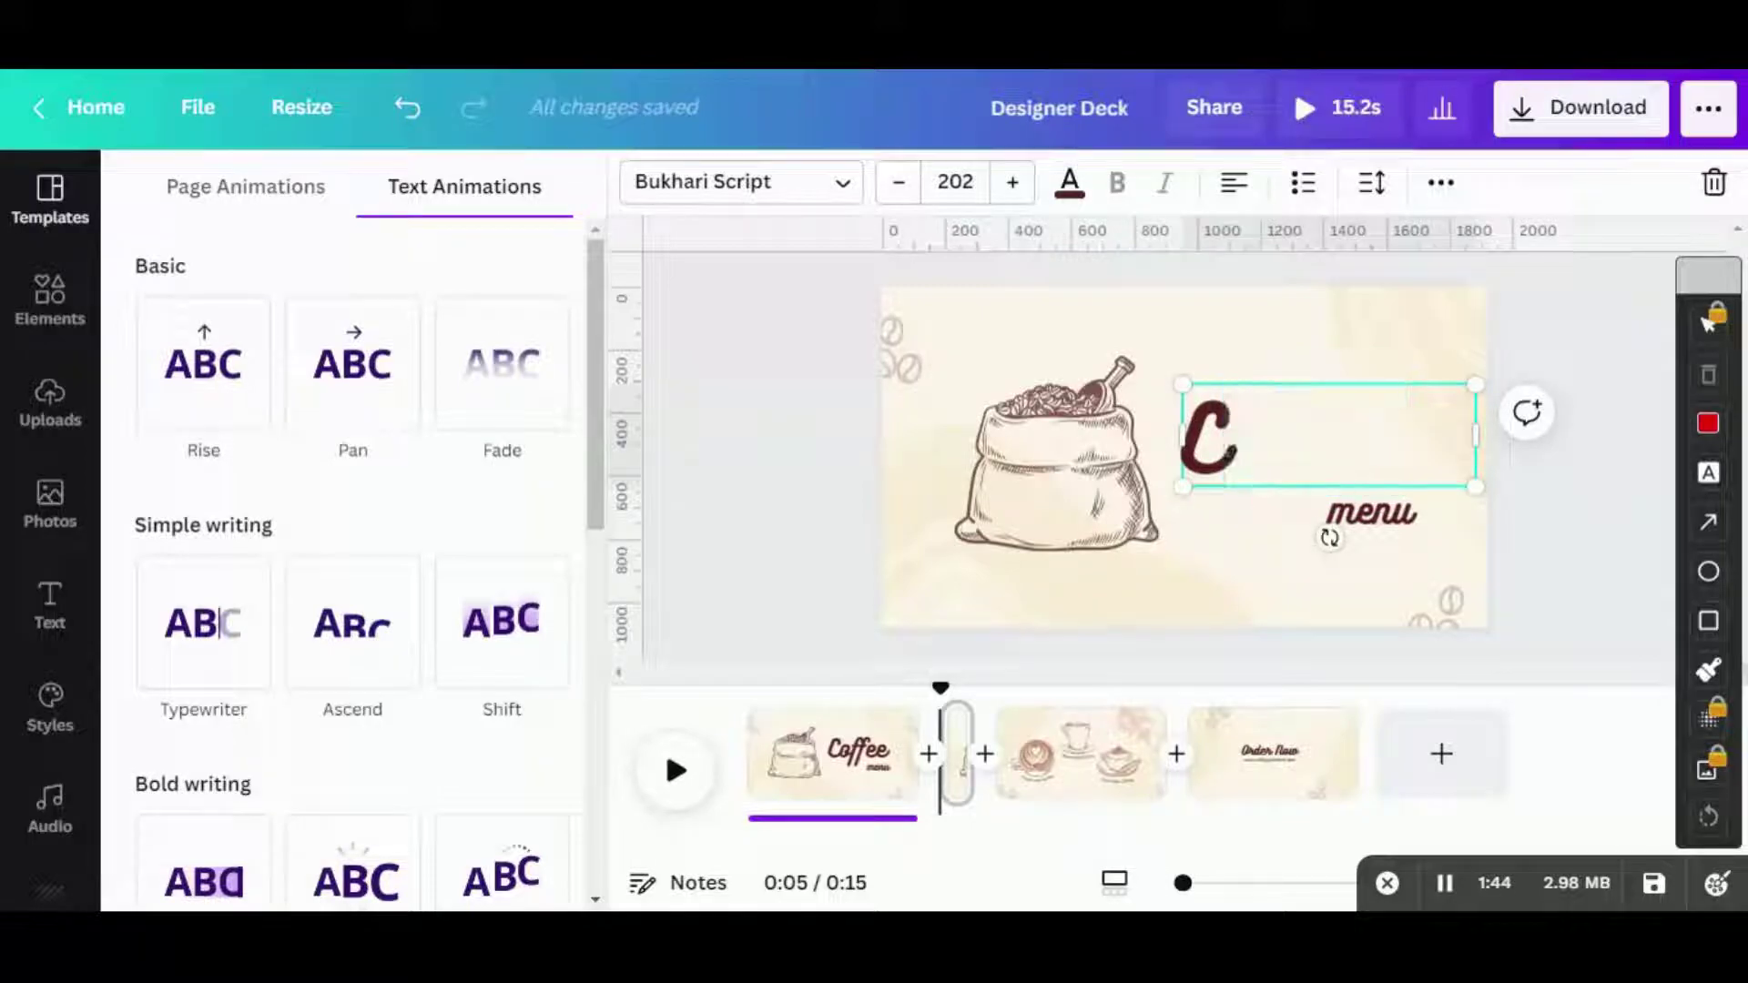
pyautogui.moveTo(1299, 378); pyautogui.dragTo(1249, 381)
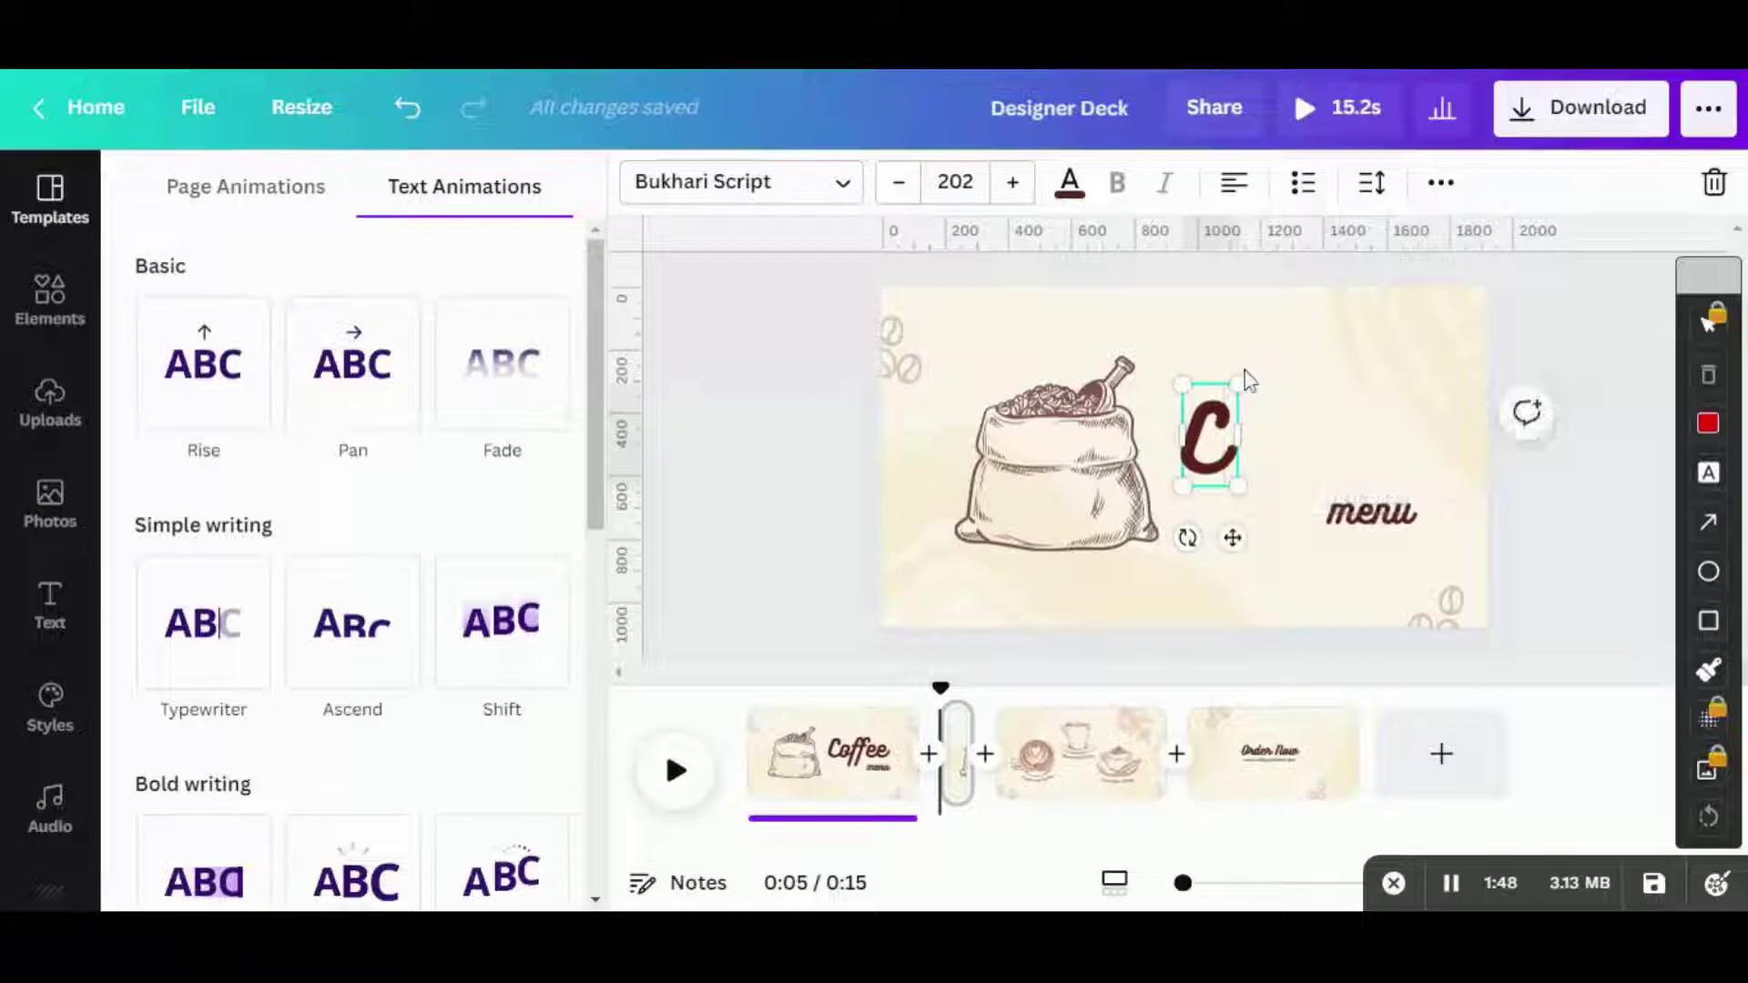
pyautogui.press('Escape')
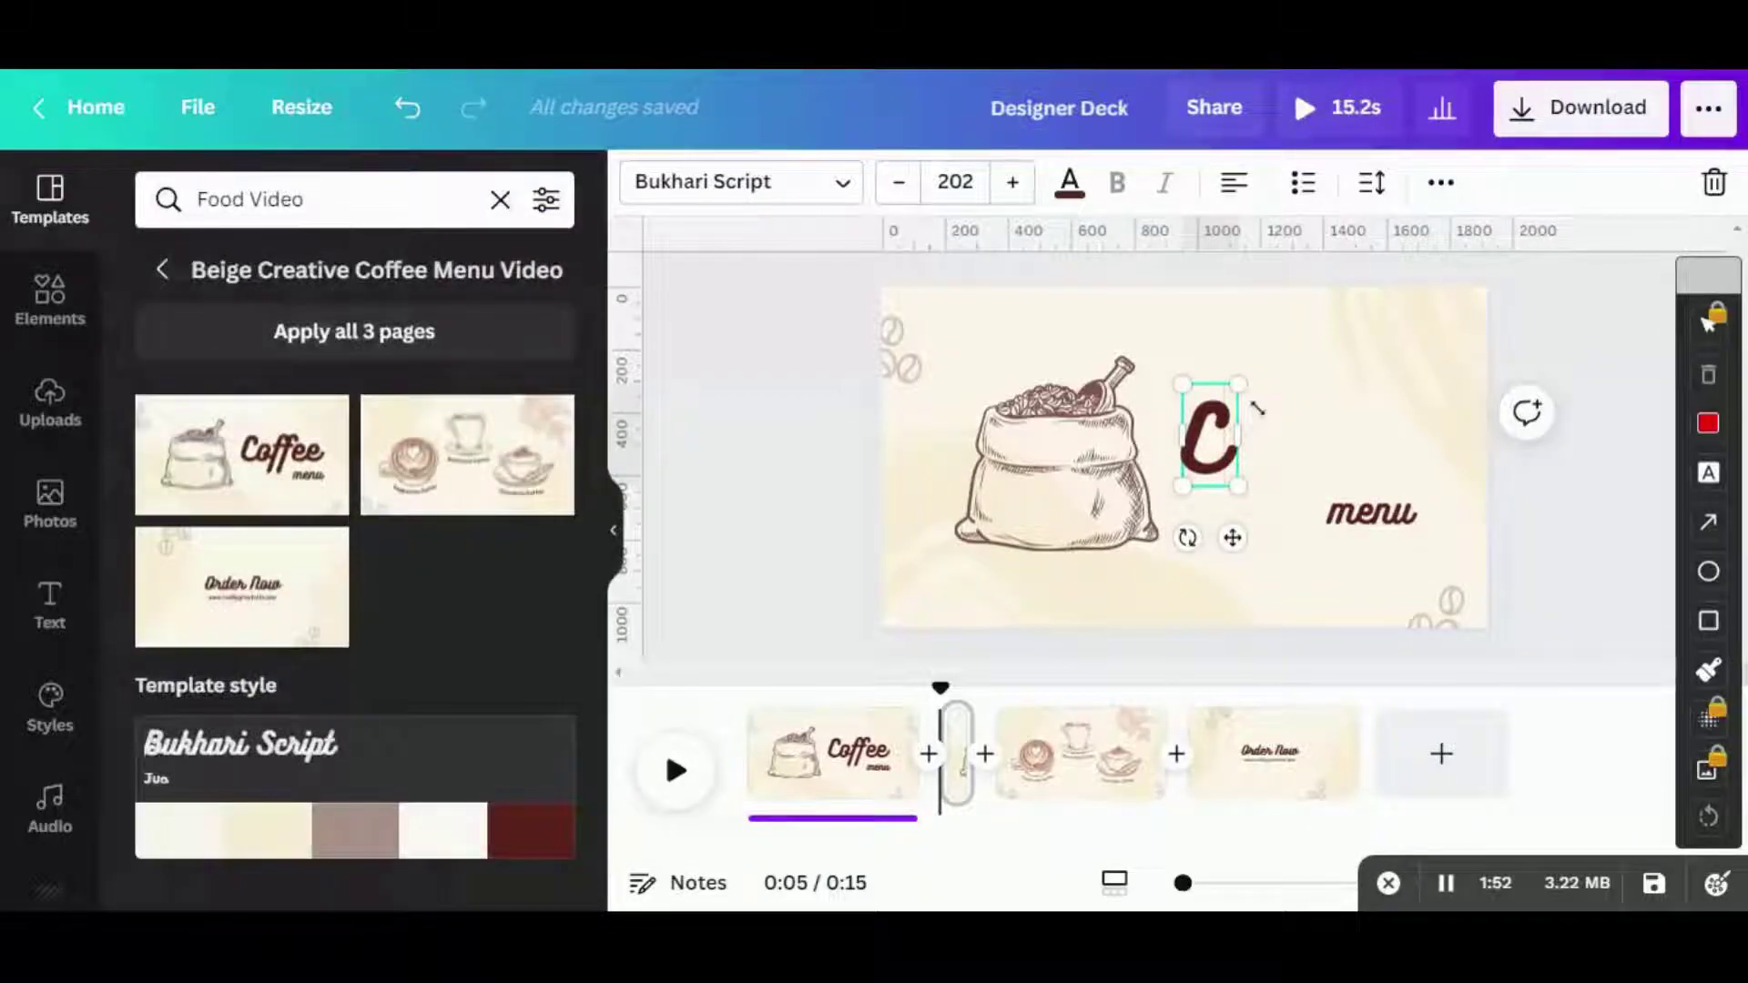
pyautogui.click(1284, 539)
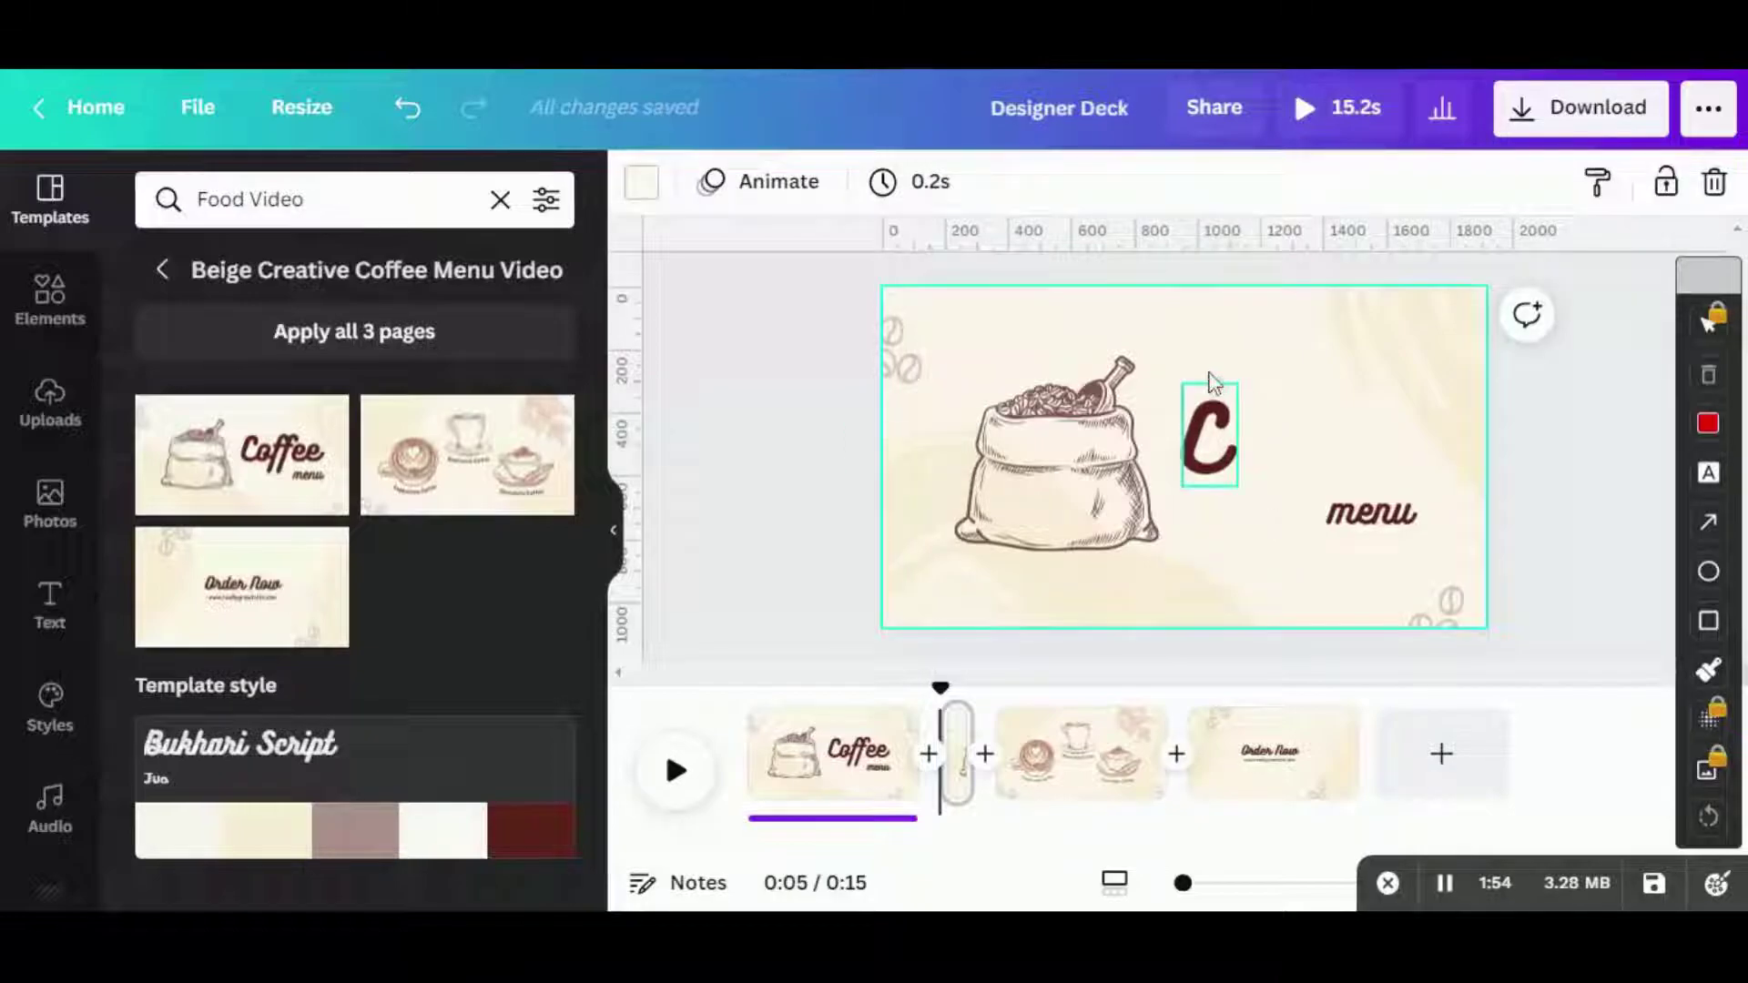
# - Duplicate the "C" text box, change the copy to "o", and place it directly after the "C"
pyautogui.click(1213, 383)
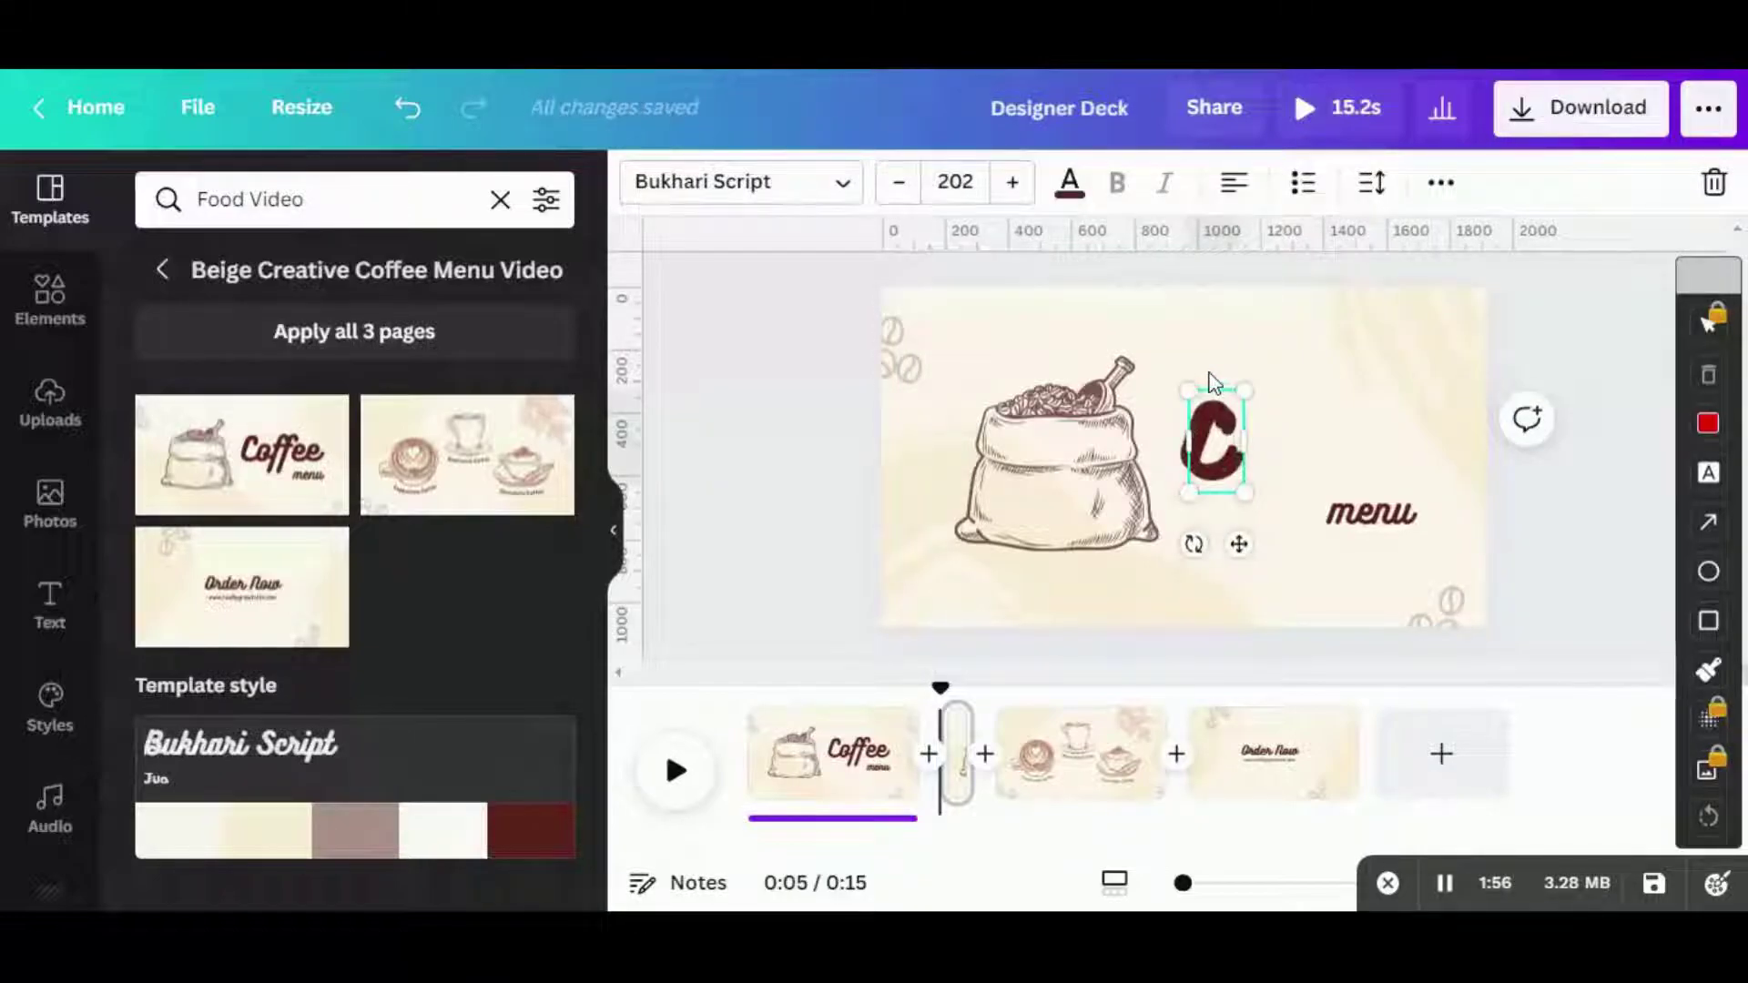
pyautogui.doubleClick(1211, 380)
pyautogui.write('b')
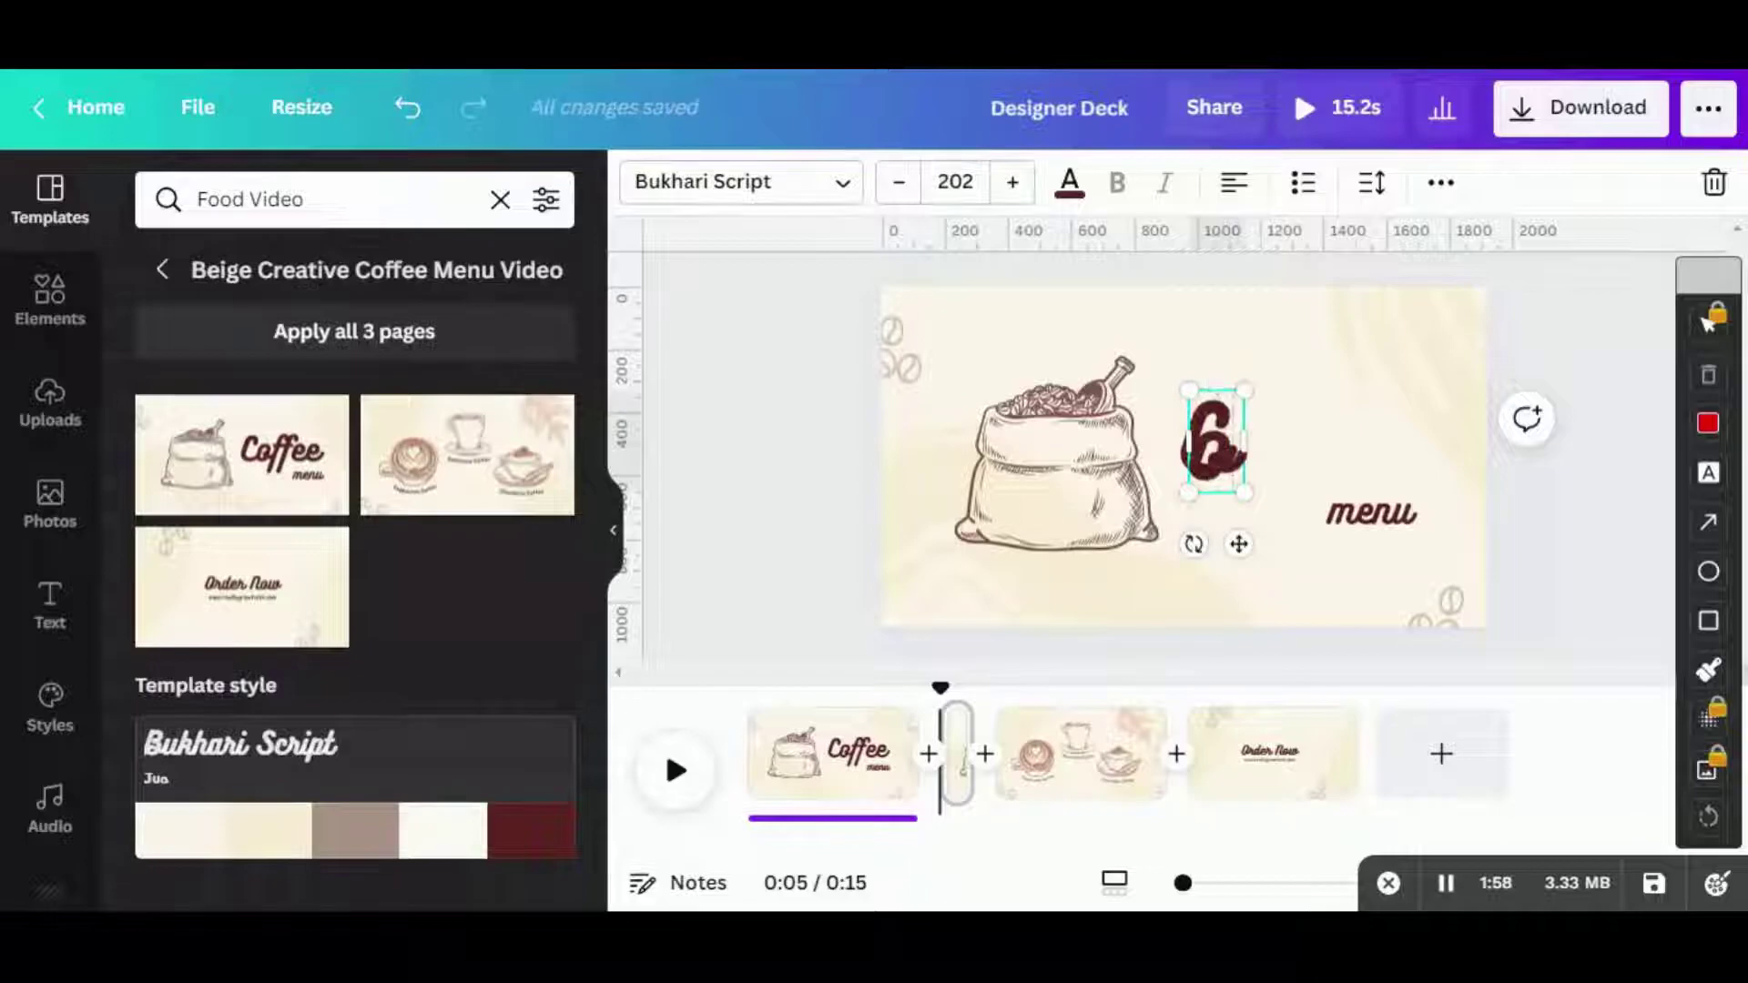
pyautogui.write('o')
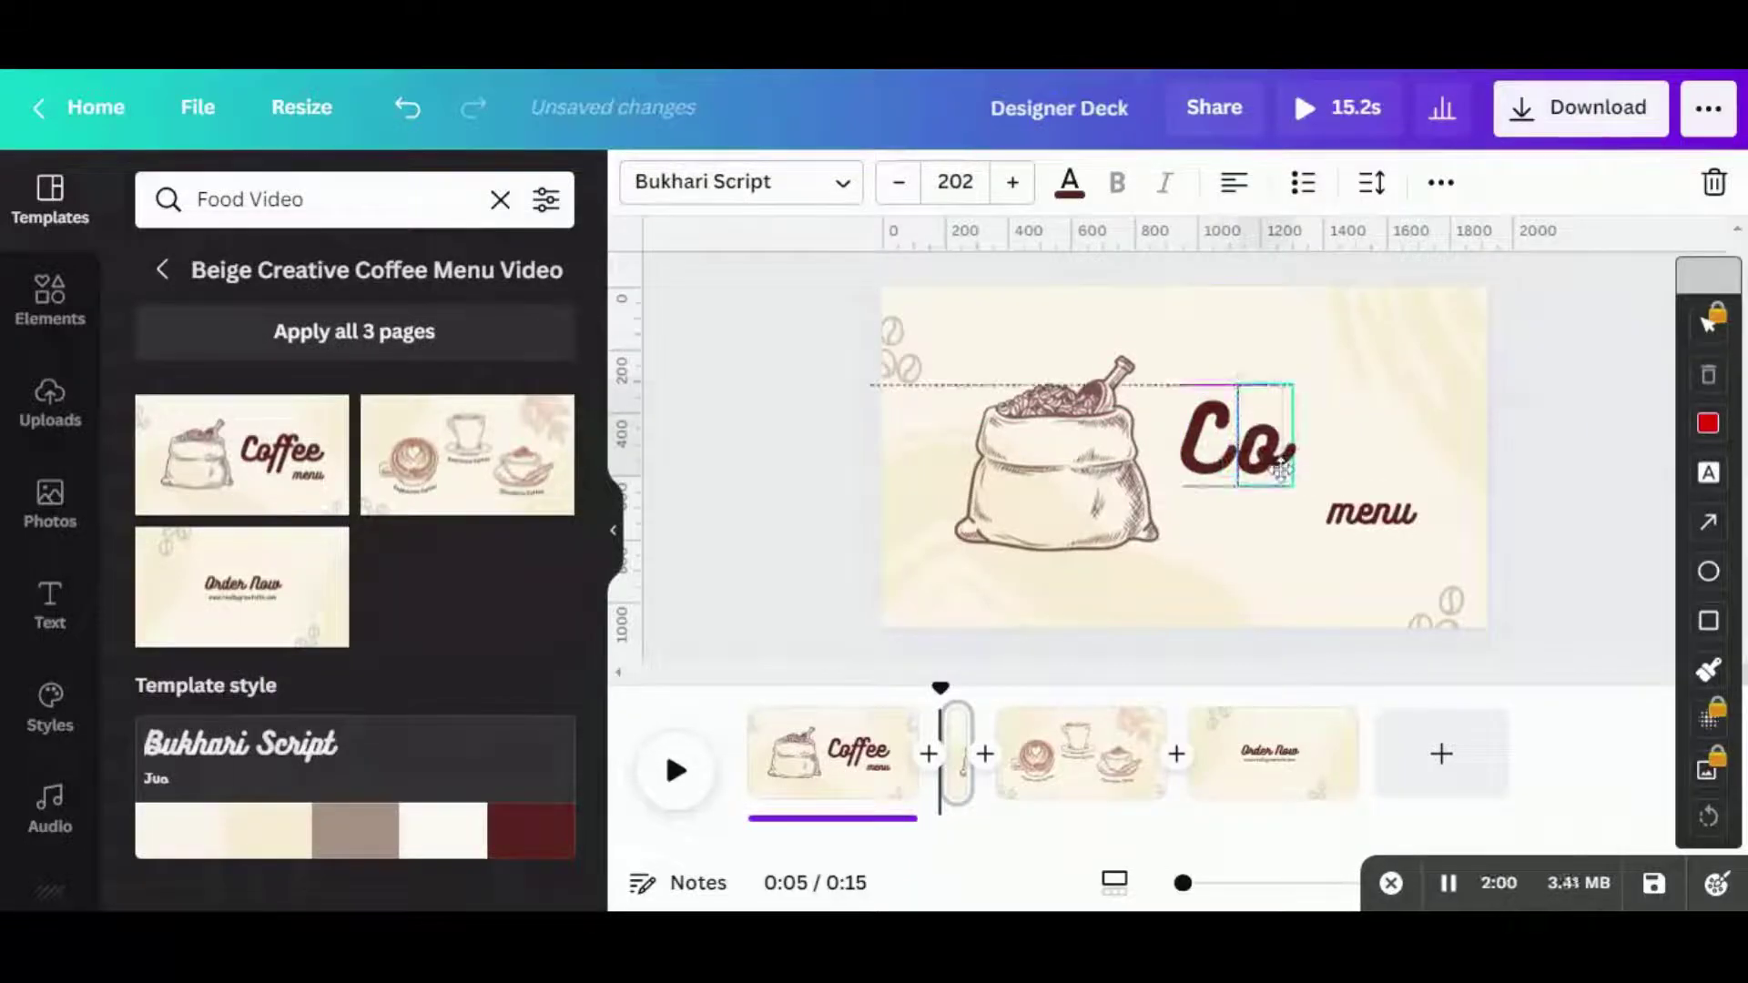
pyautogui.moveTo(1281, 470); pyautogui.dragTo(1277, 455)
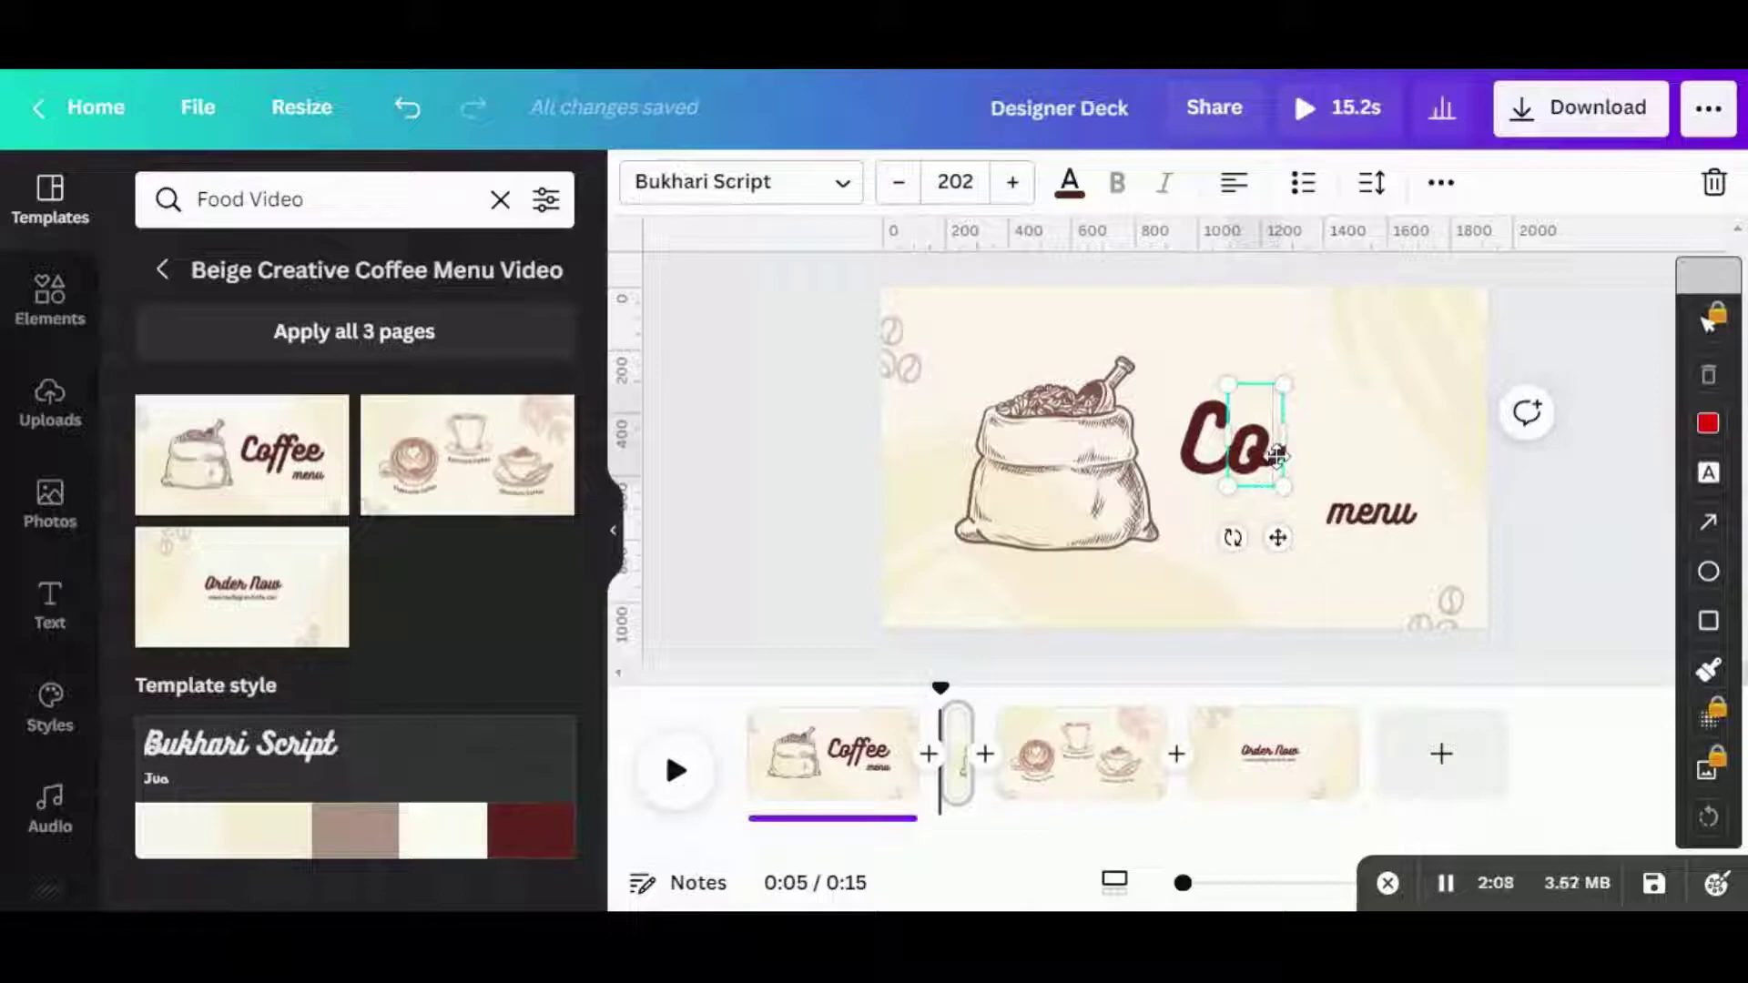
# - Make another copy of the "C", enlarge it to font size 233, change it to "f", and place it after the "o"
pyautogui.click(1362, 374)
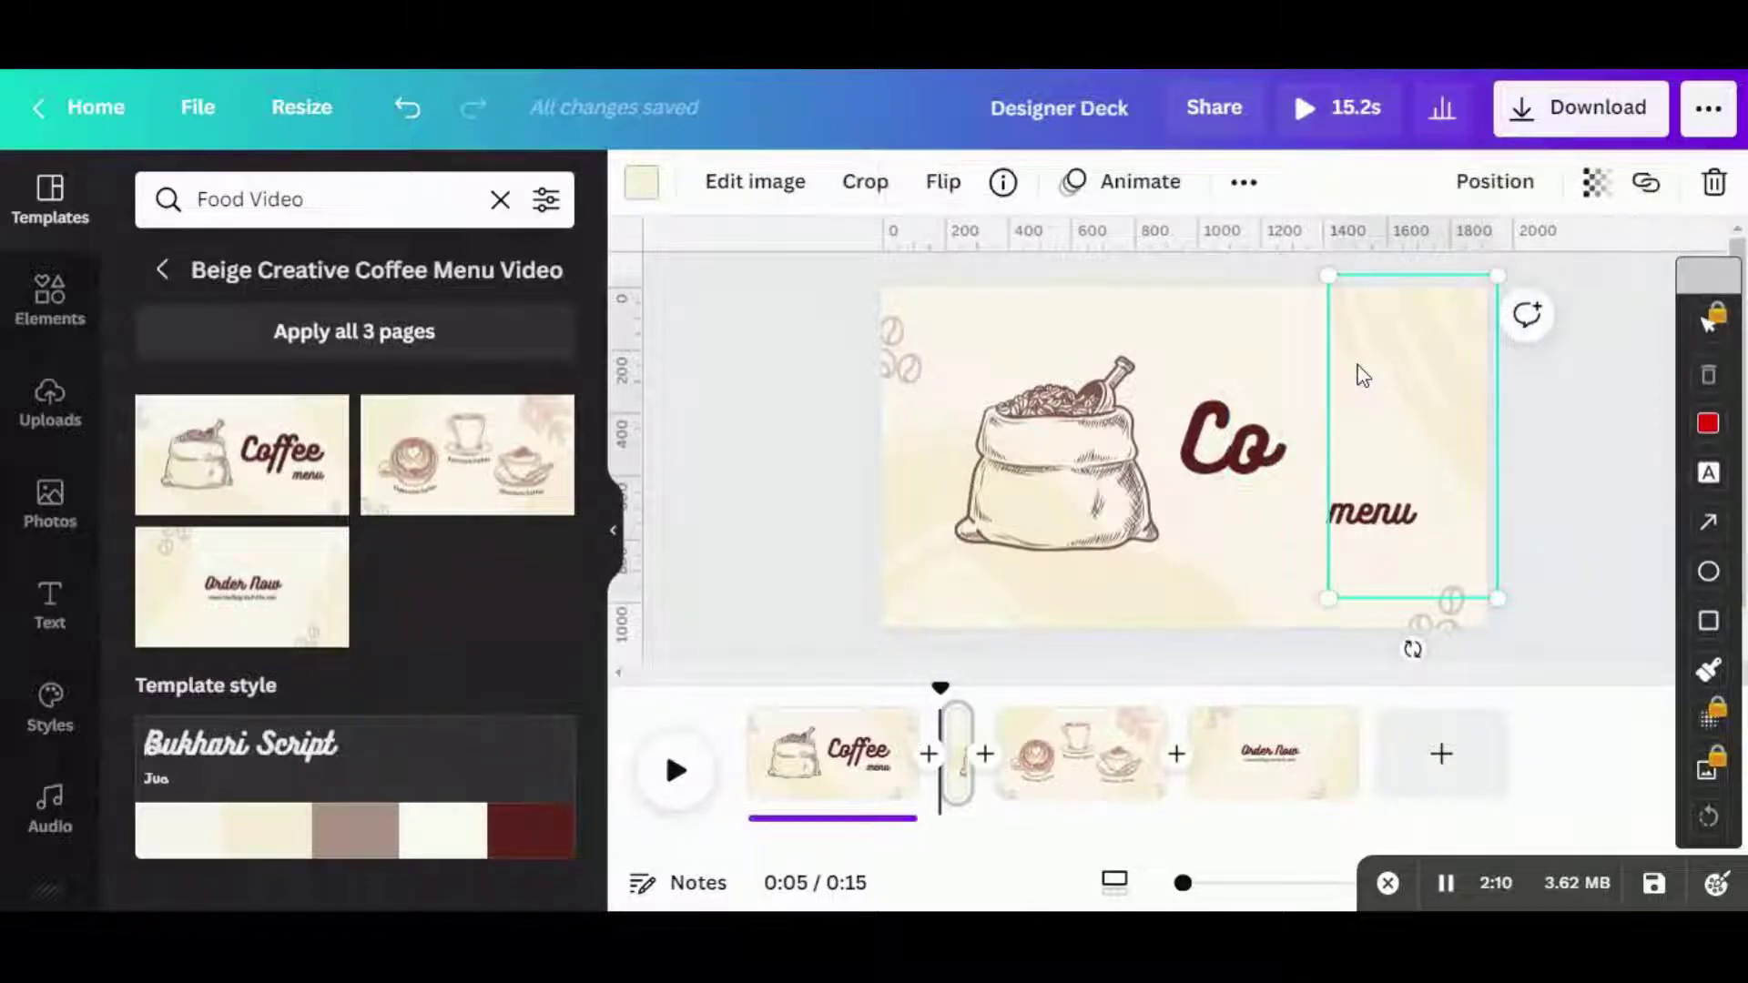
pyautogui.click(1202, 408)
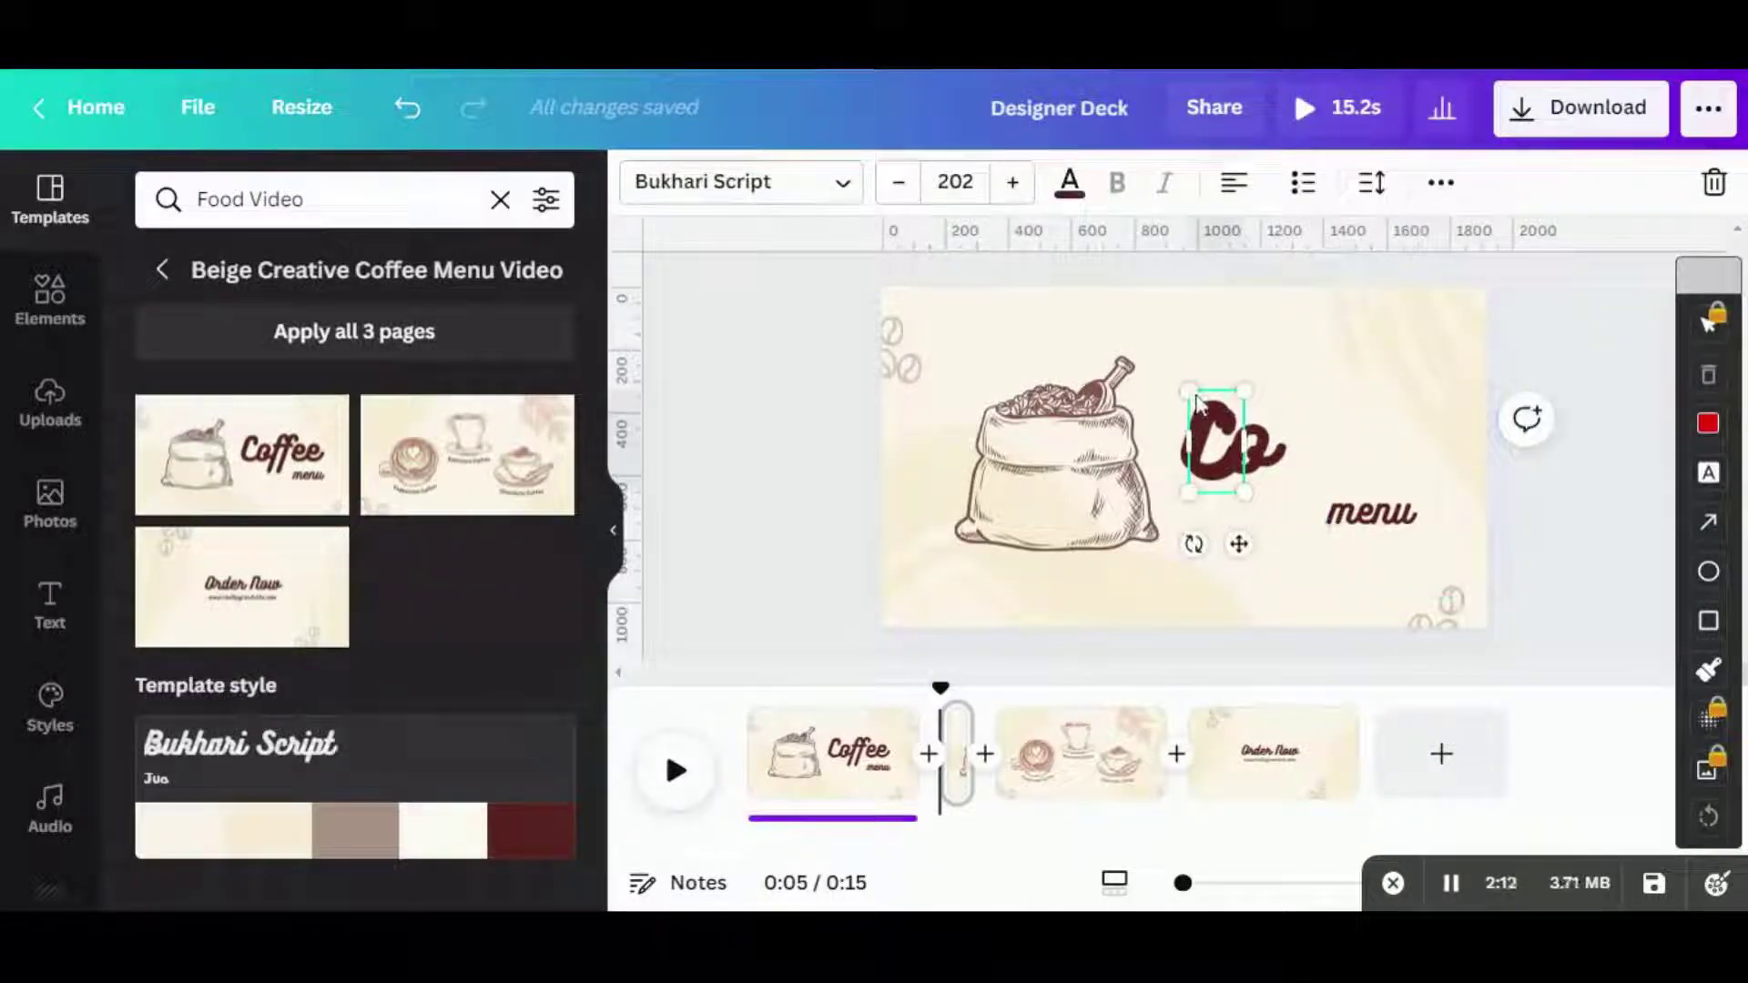
pyautogui.moveTo(1244, 390); pyautogui.dragTo(1253, 374)
pyautogui.moveTo(1242, 456); pyautogui.dragTo(1327, 446)
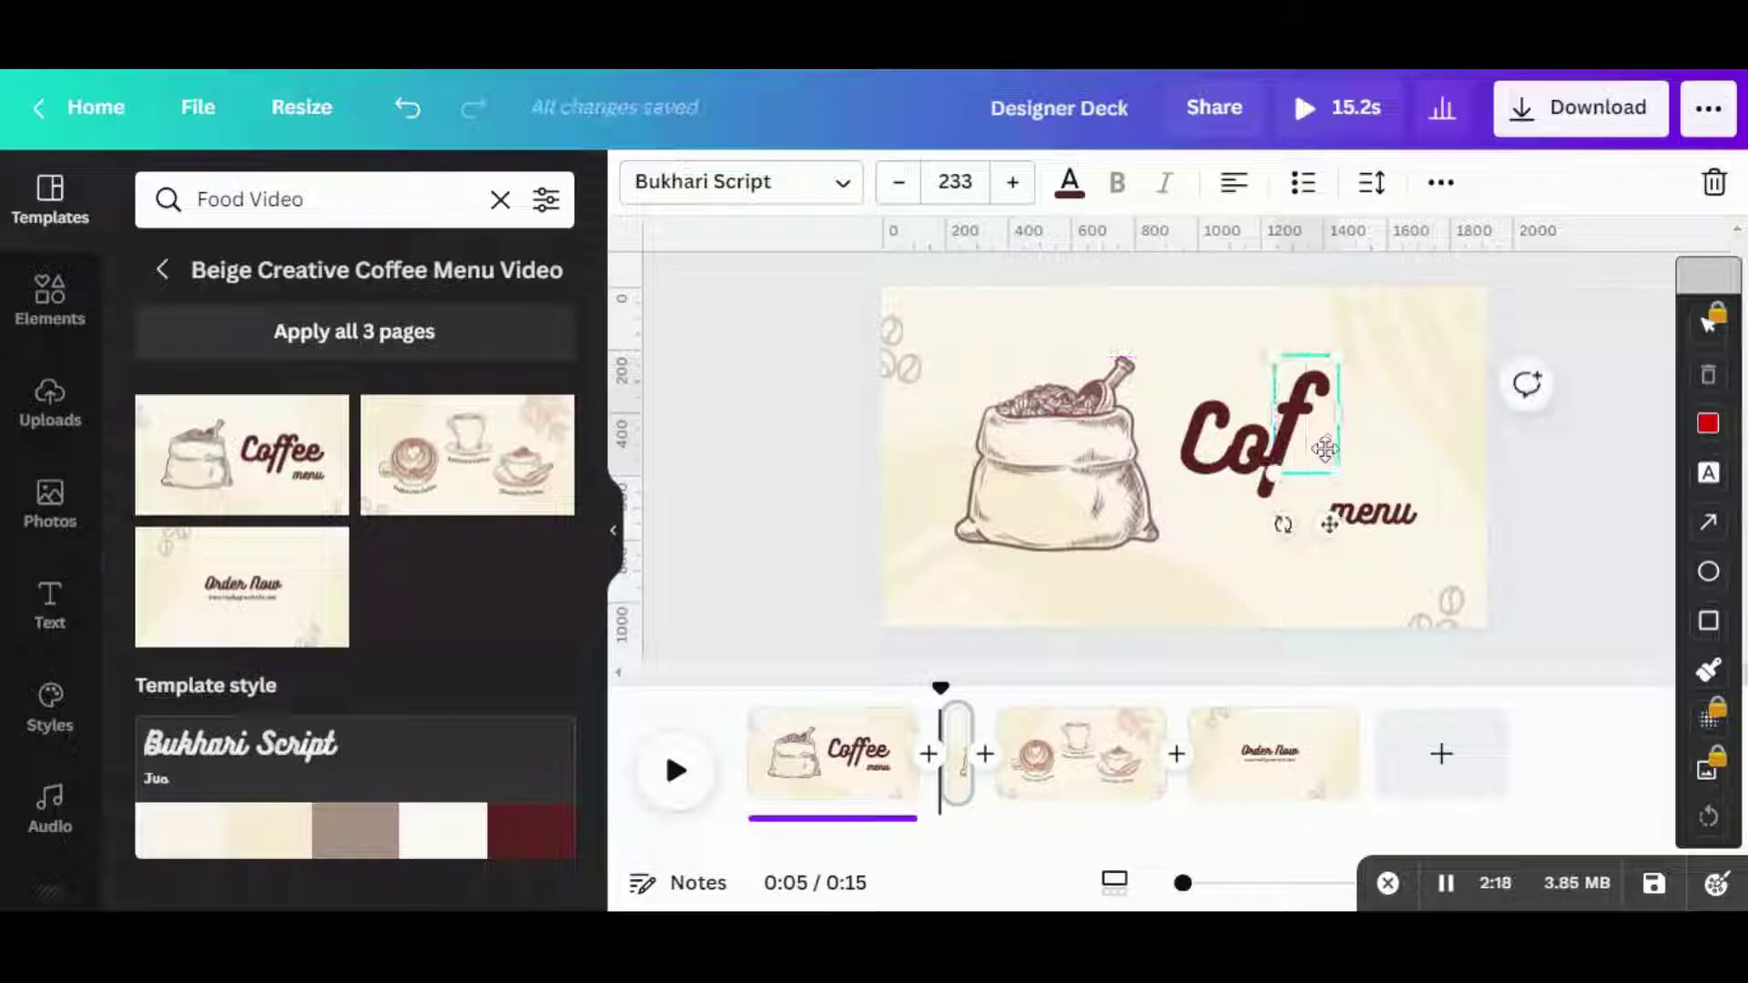
pyautogui.click(1288, 513)
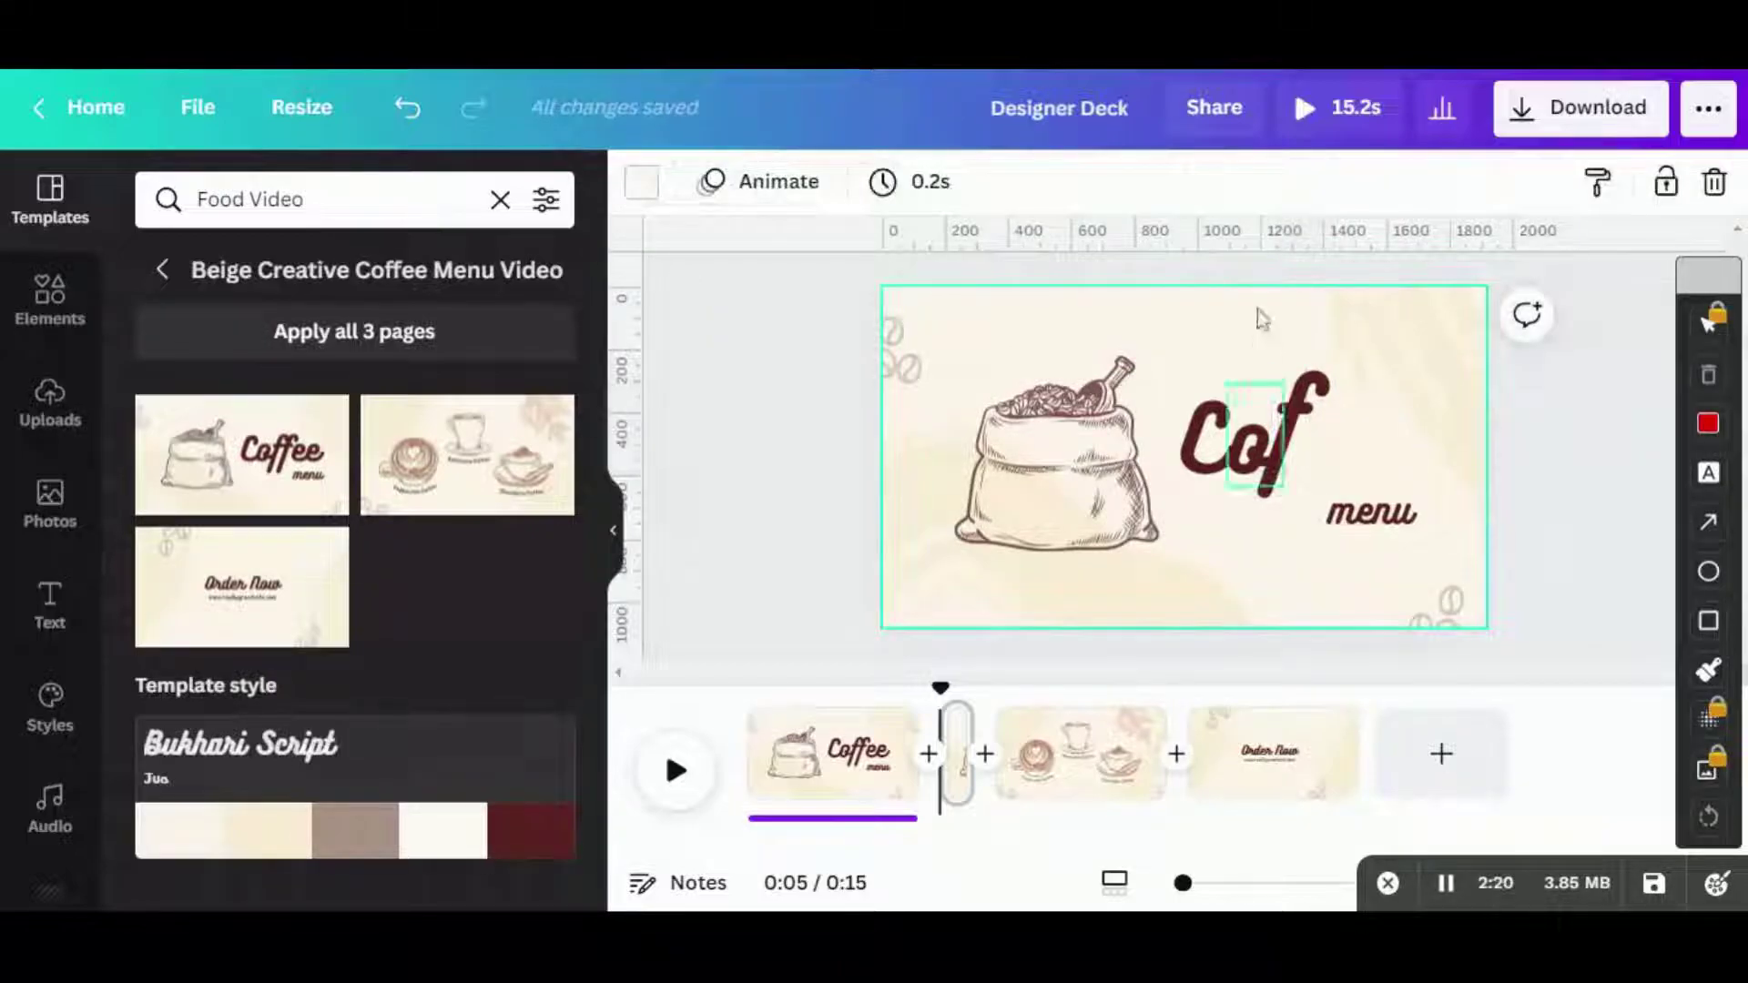
# - Nudge the "f" slightly down and place a duplicate of it alongside as the second "f"
pyautogui.click(1307, 330)
pyautogui.press('Down')
pyautogui.press('Down')
pyautogui.press('Down')
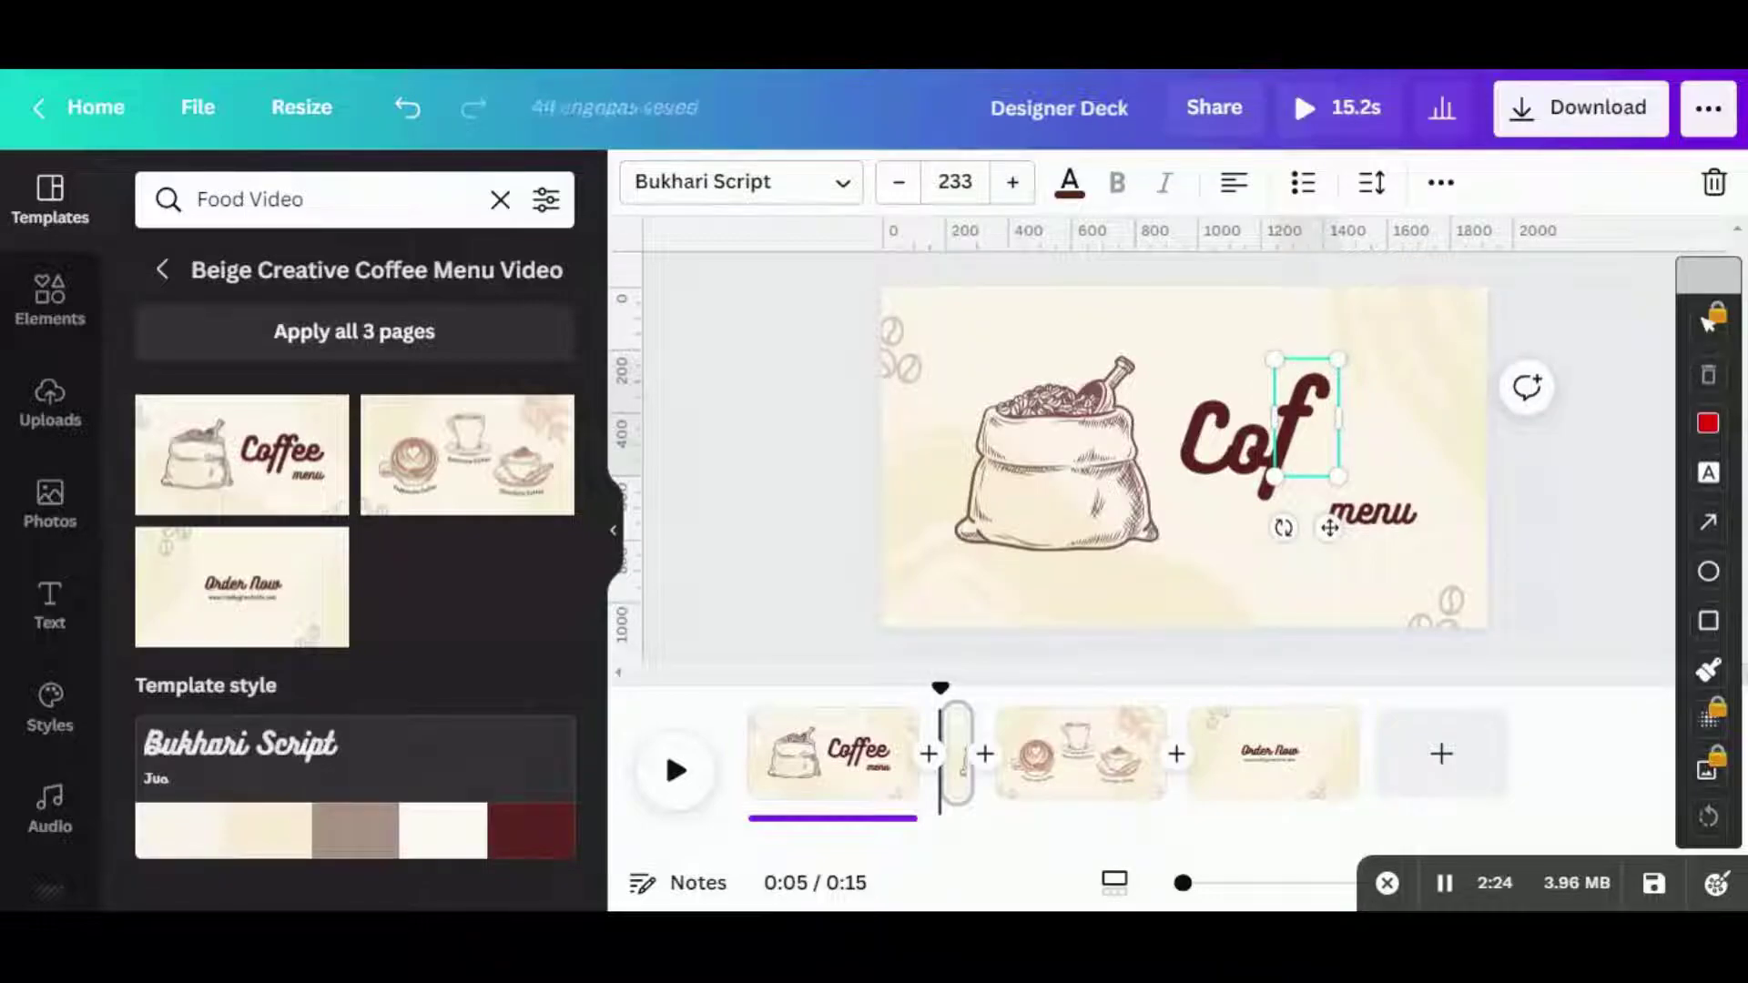
pyautogui.hotkey('ctrl', 'd')
pyautogui.moveTo(1330, 334); pyautogui.dragTo(1333, 328)
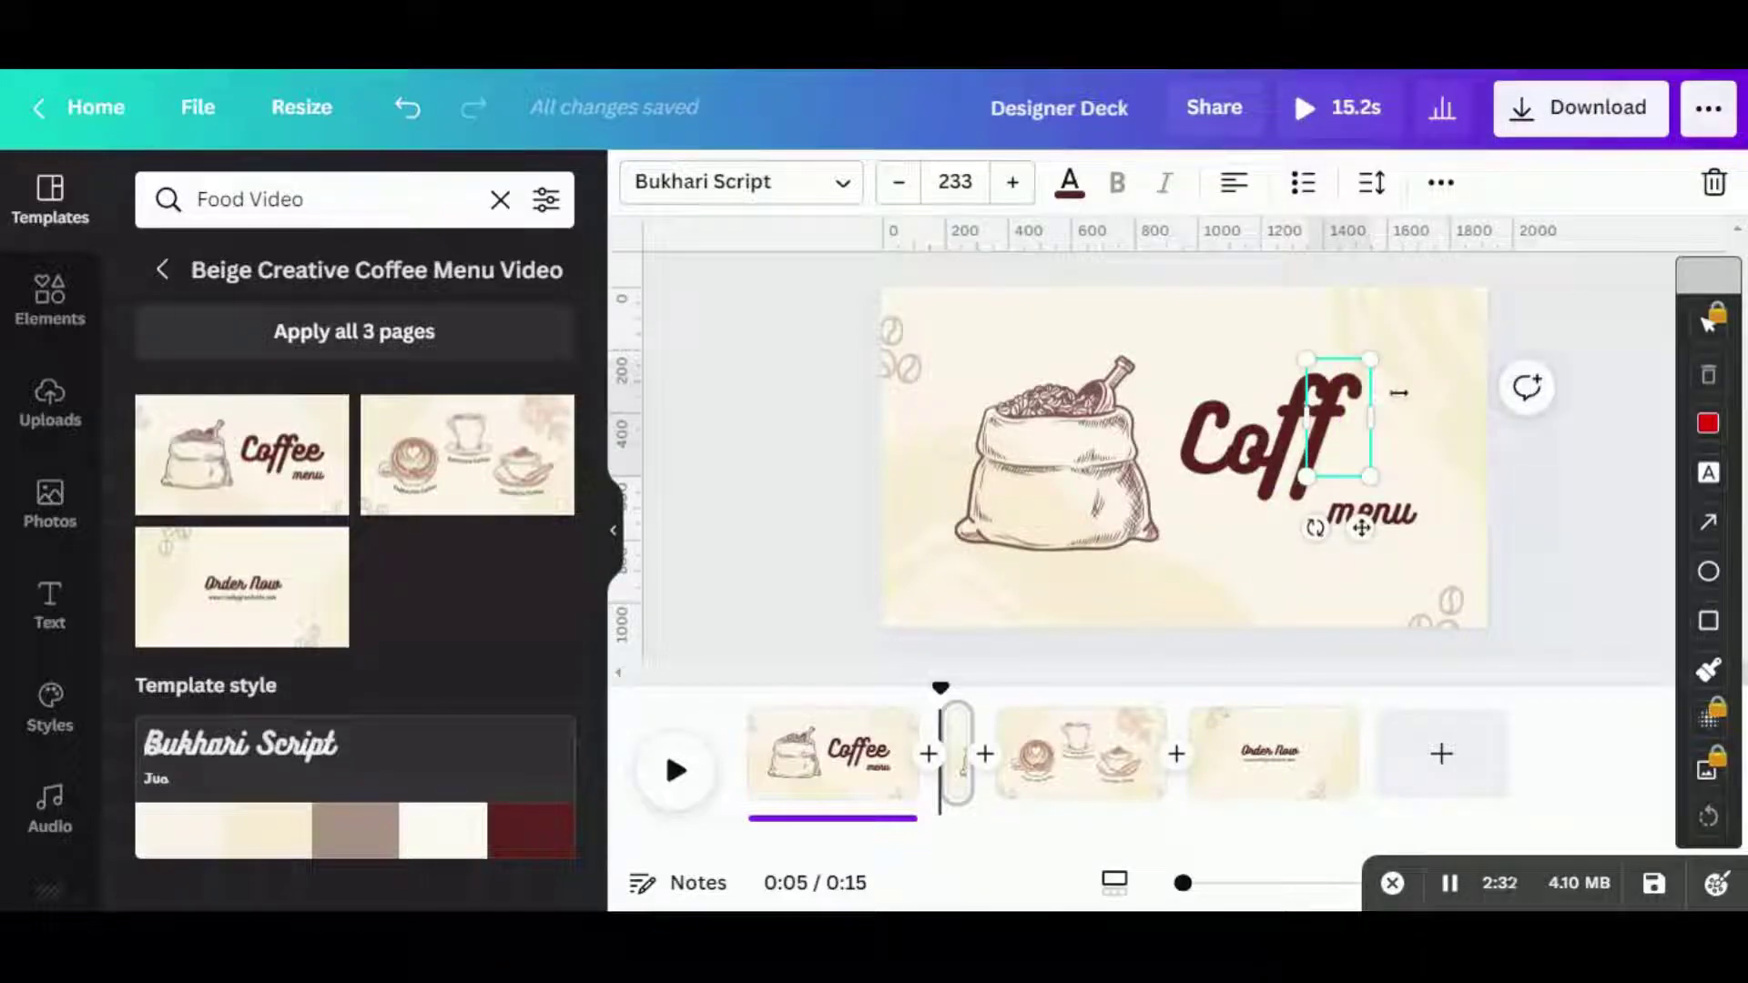
# - Duplicate the second "f", change the copy to "e", and position it directly after the double "f"
pyautogui.hotkey('ctrl', 'd')
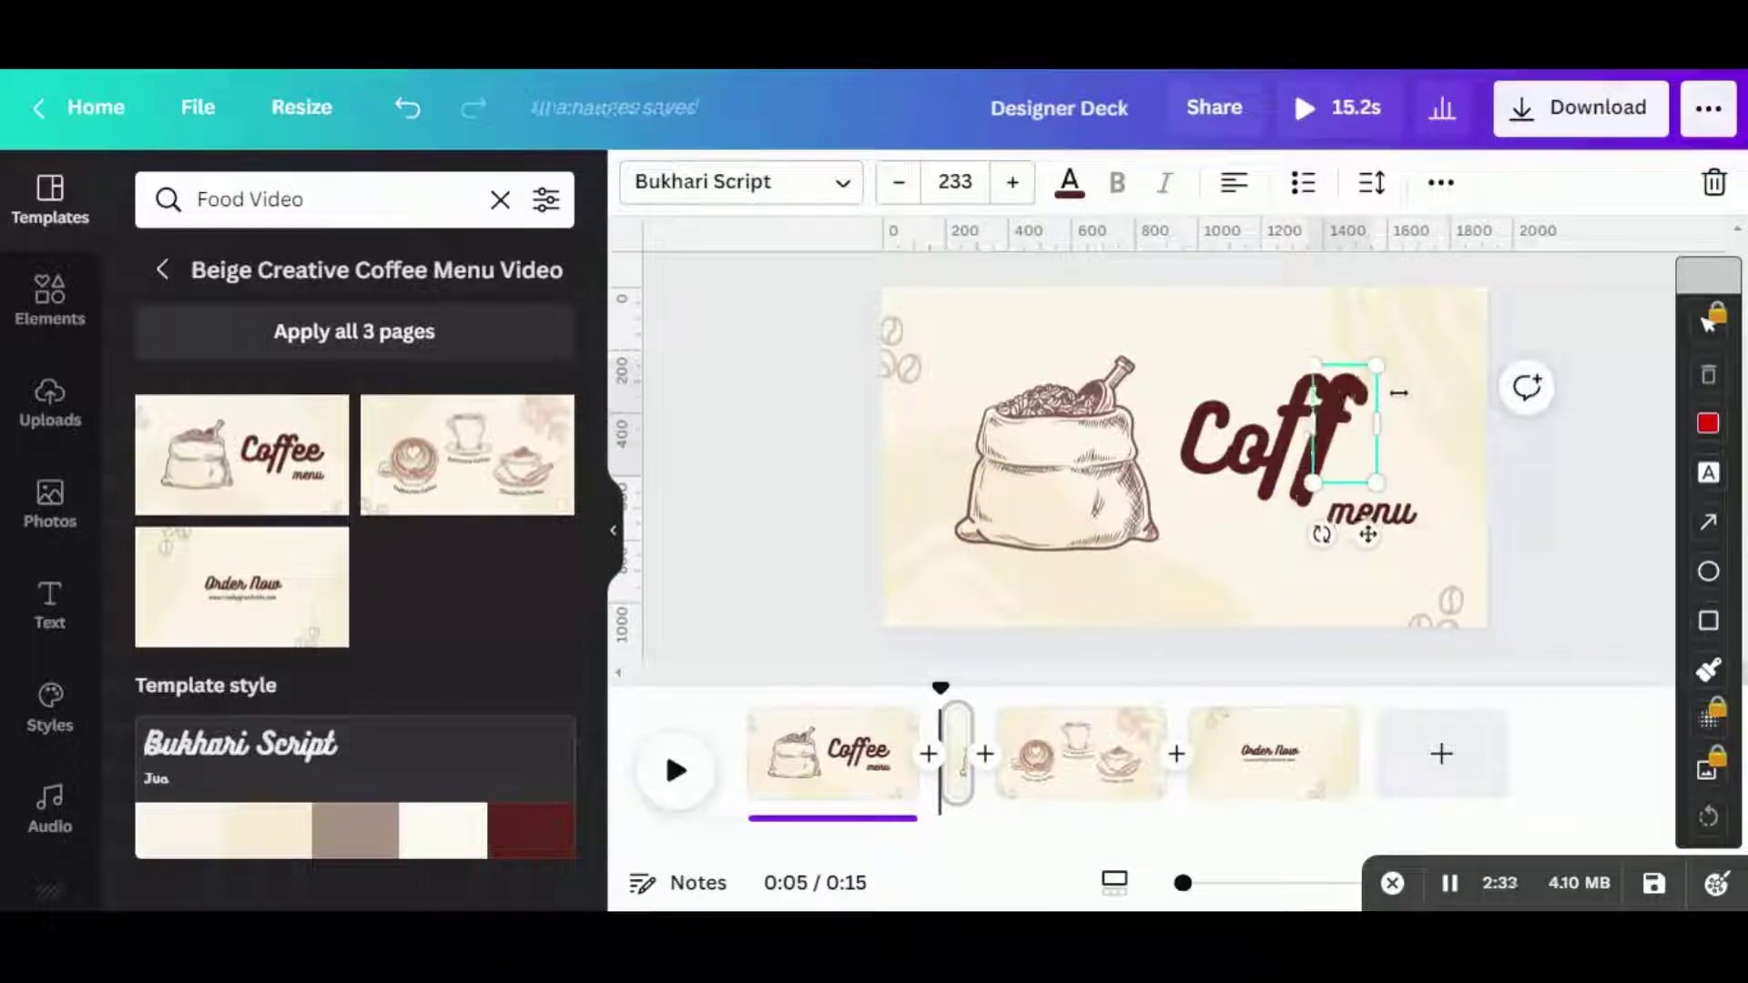
pyautogui.doubleClick(1339, 375)
pyautogui.write('e')
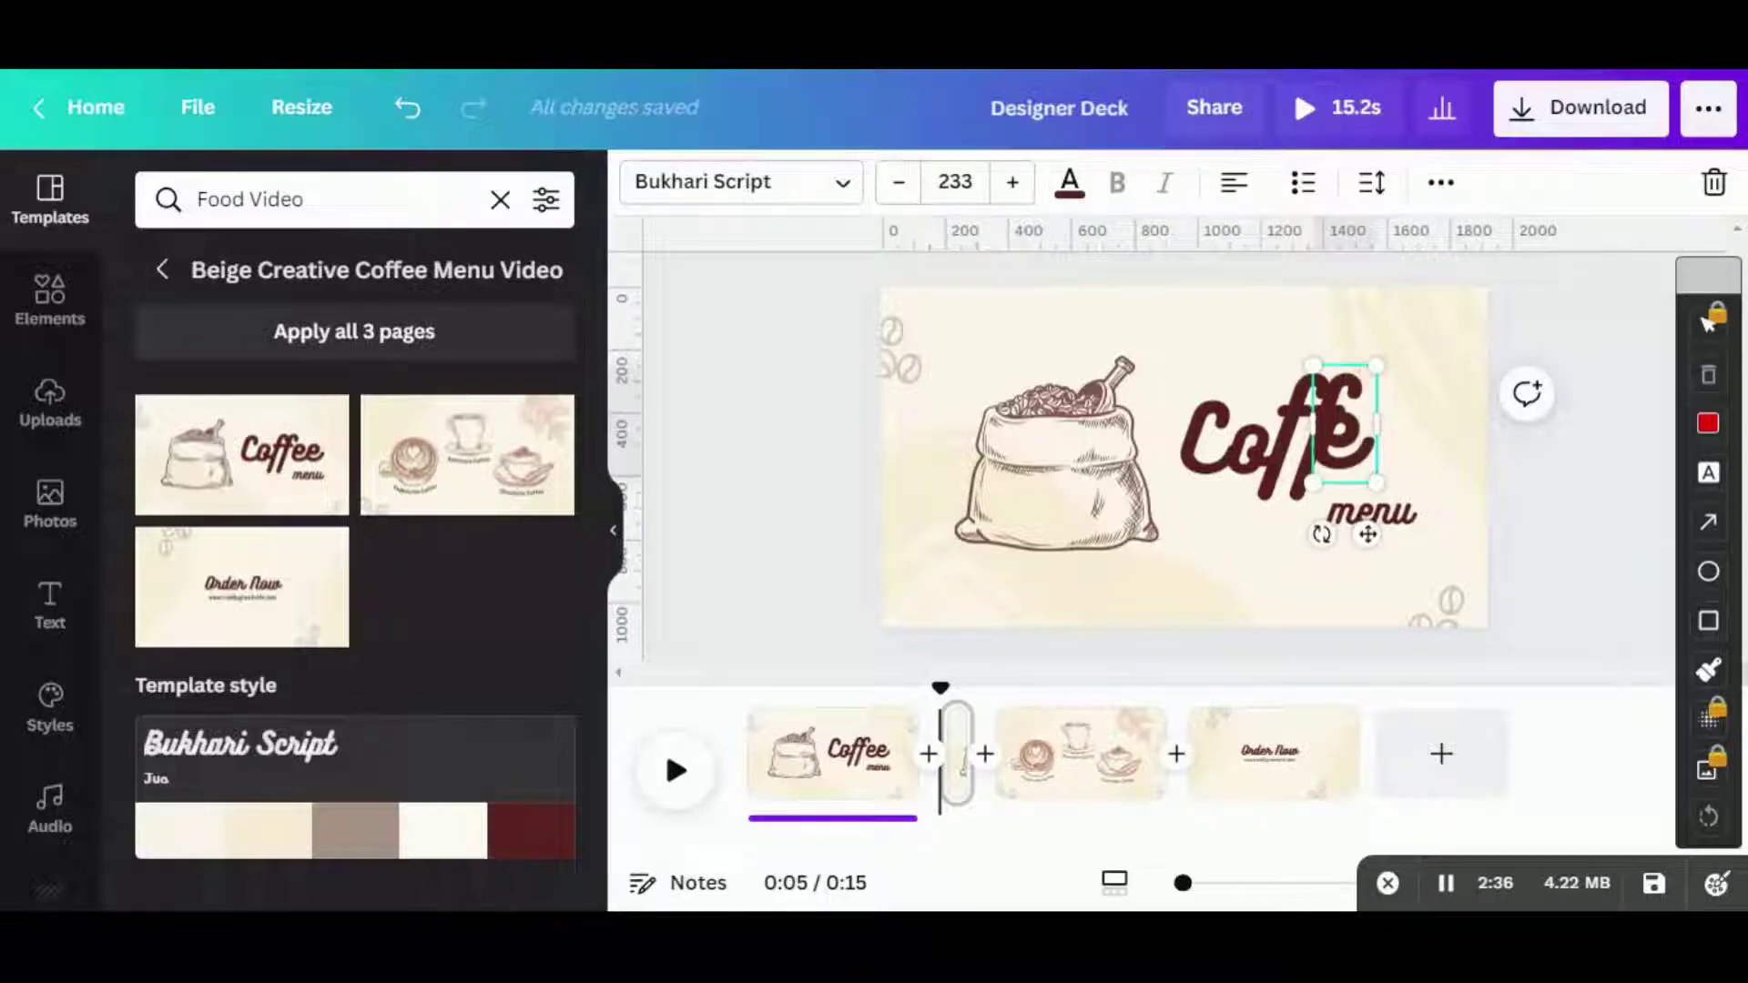
pyautogui.hotkey('ctrl', '-')
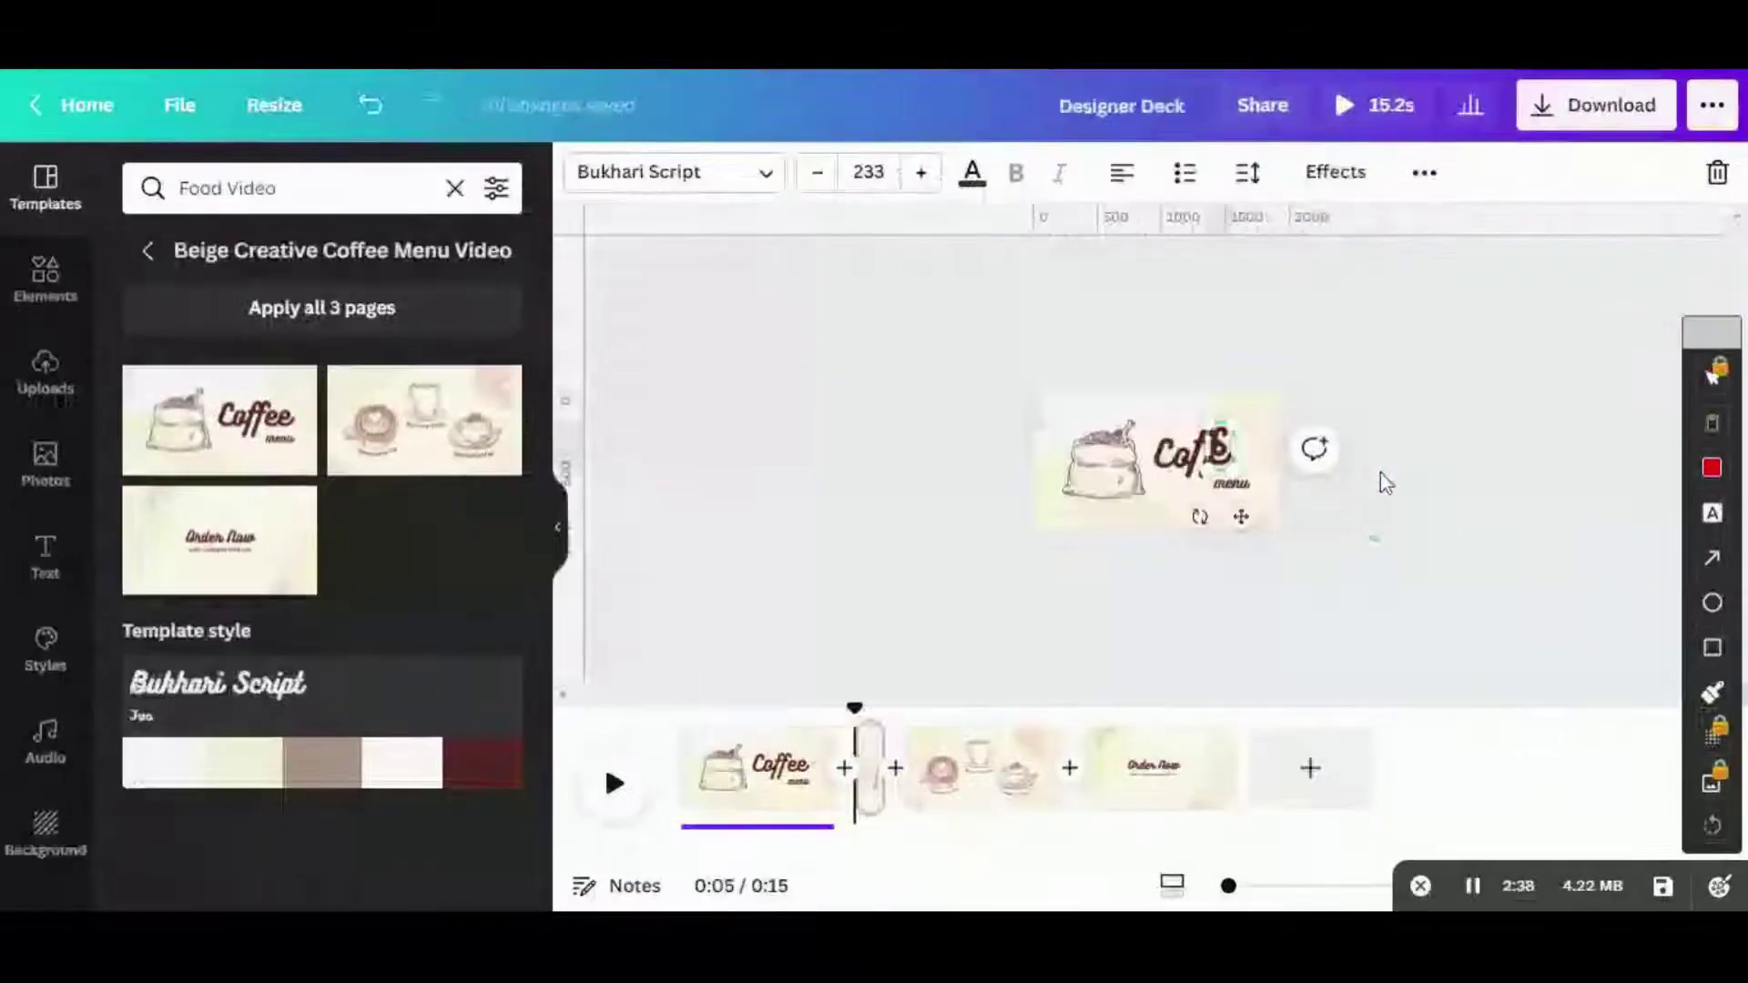
pyautogui.click(1384, 482)
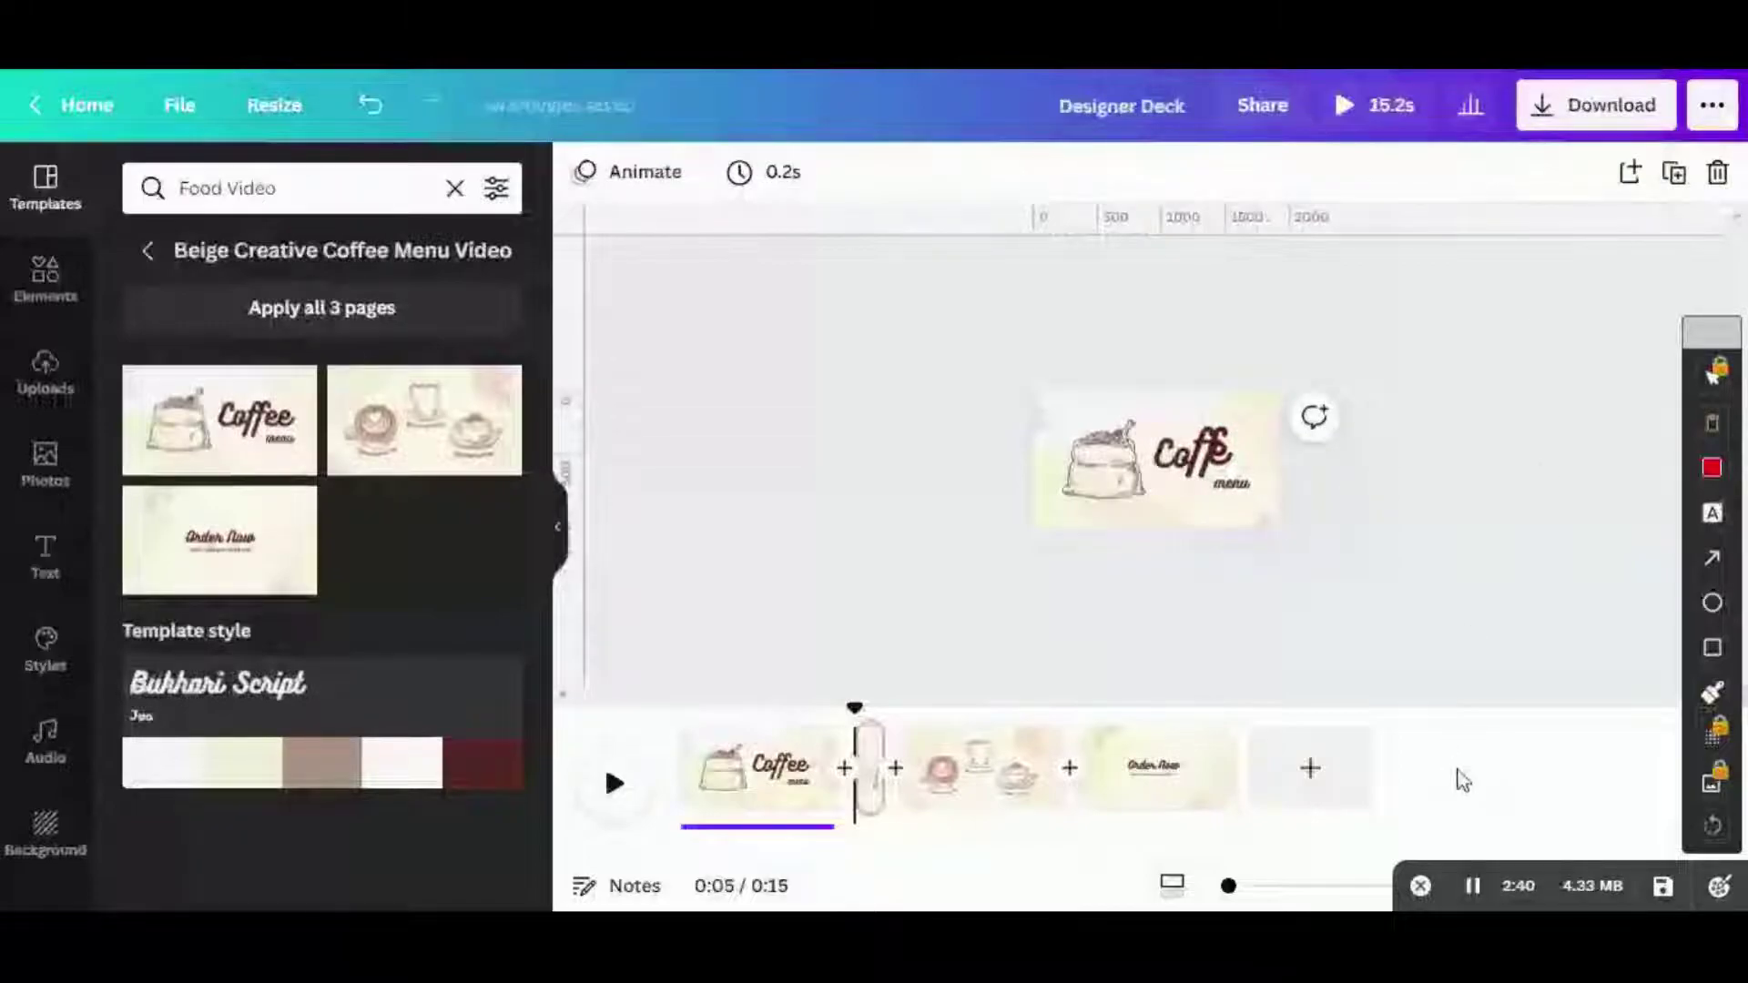
pyautogui.hotkey('ctrl', '+')
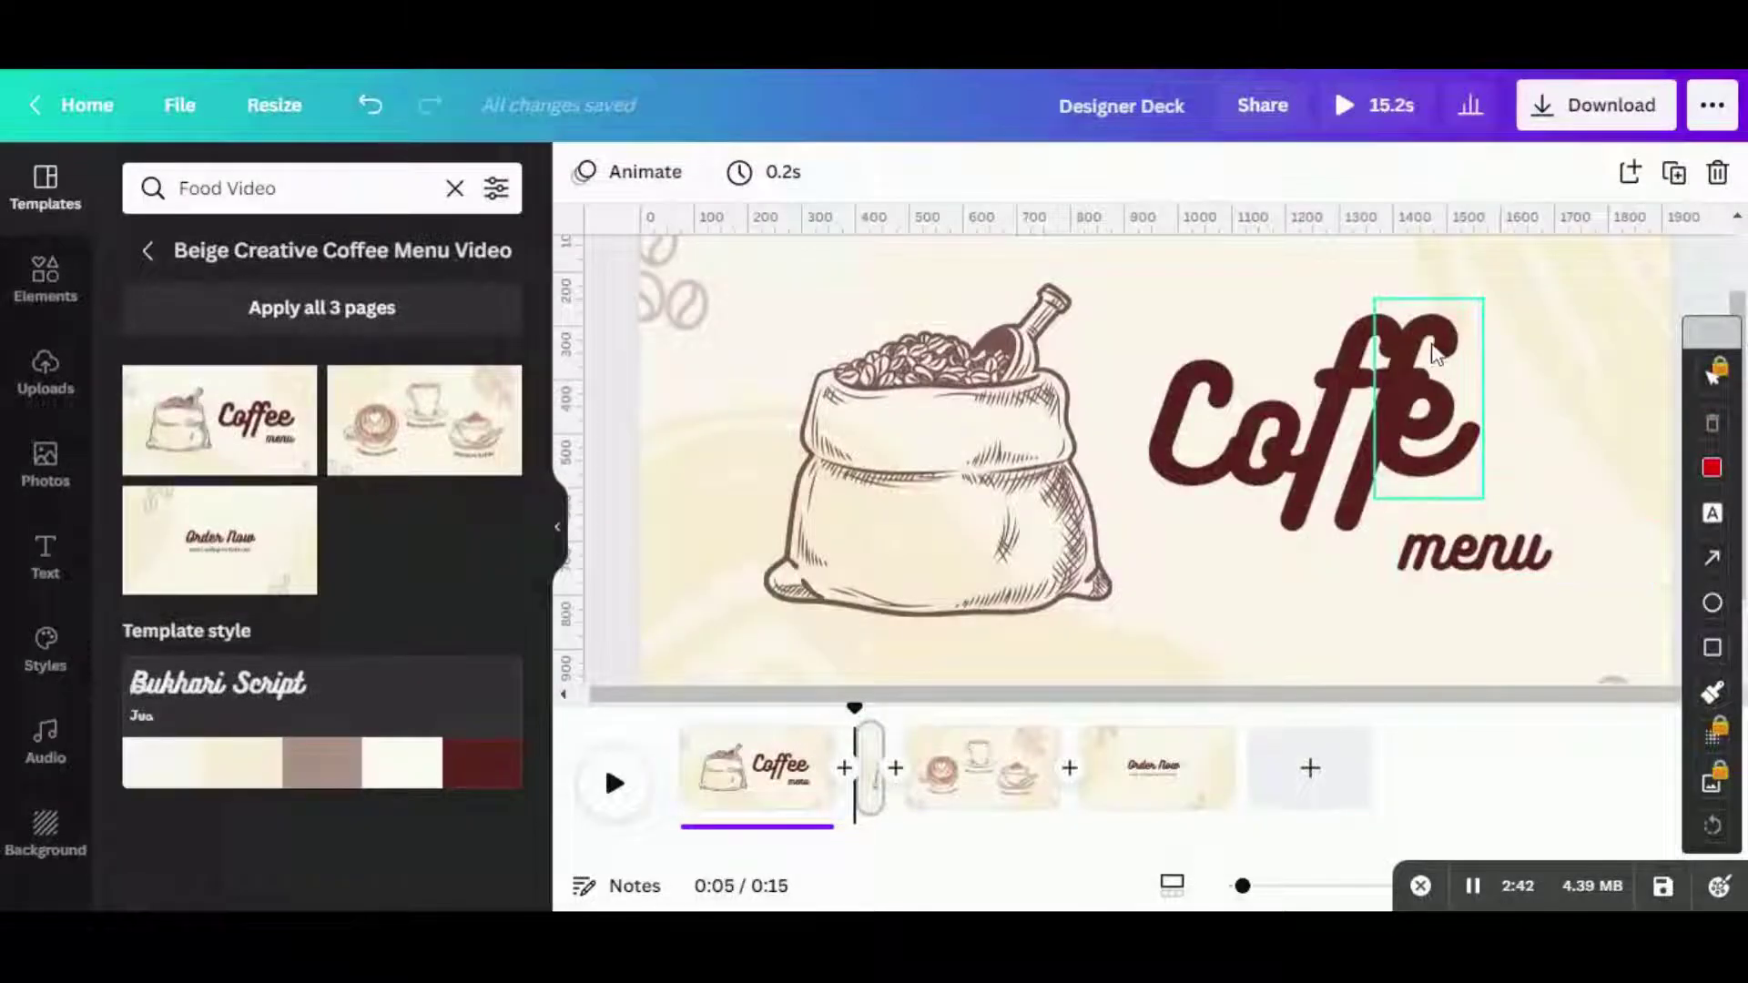
pyautogui.click(1432, 351)
pyautogui.moveTo(1432, 351); pyautogui.dragTo(1452, 351)
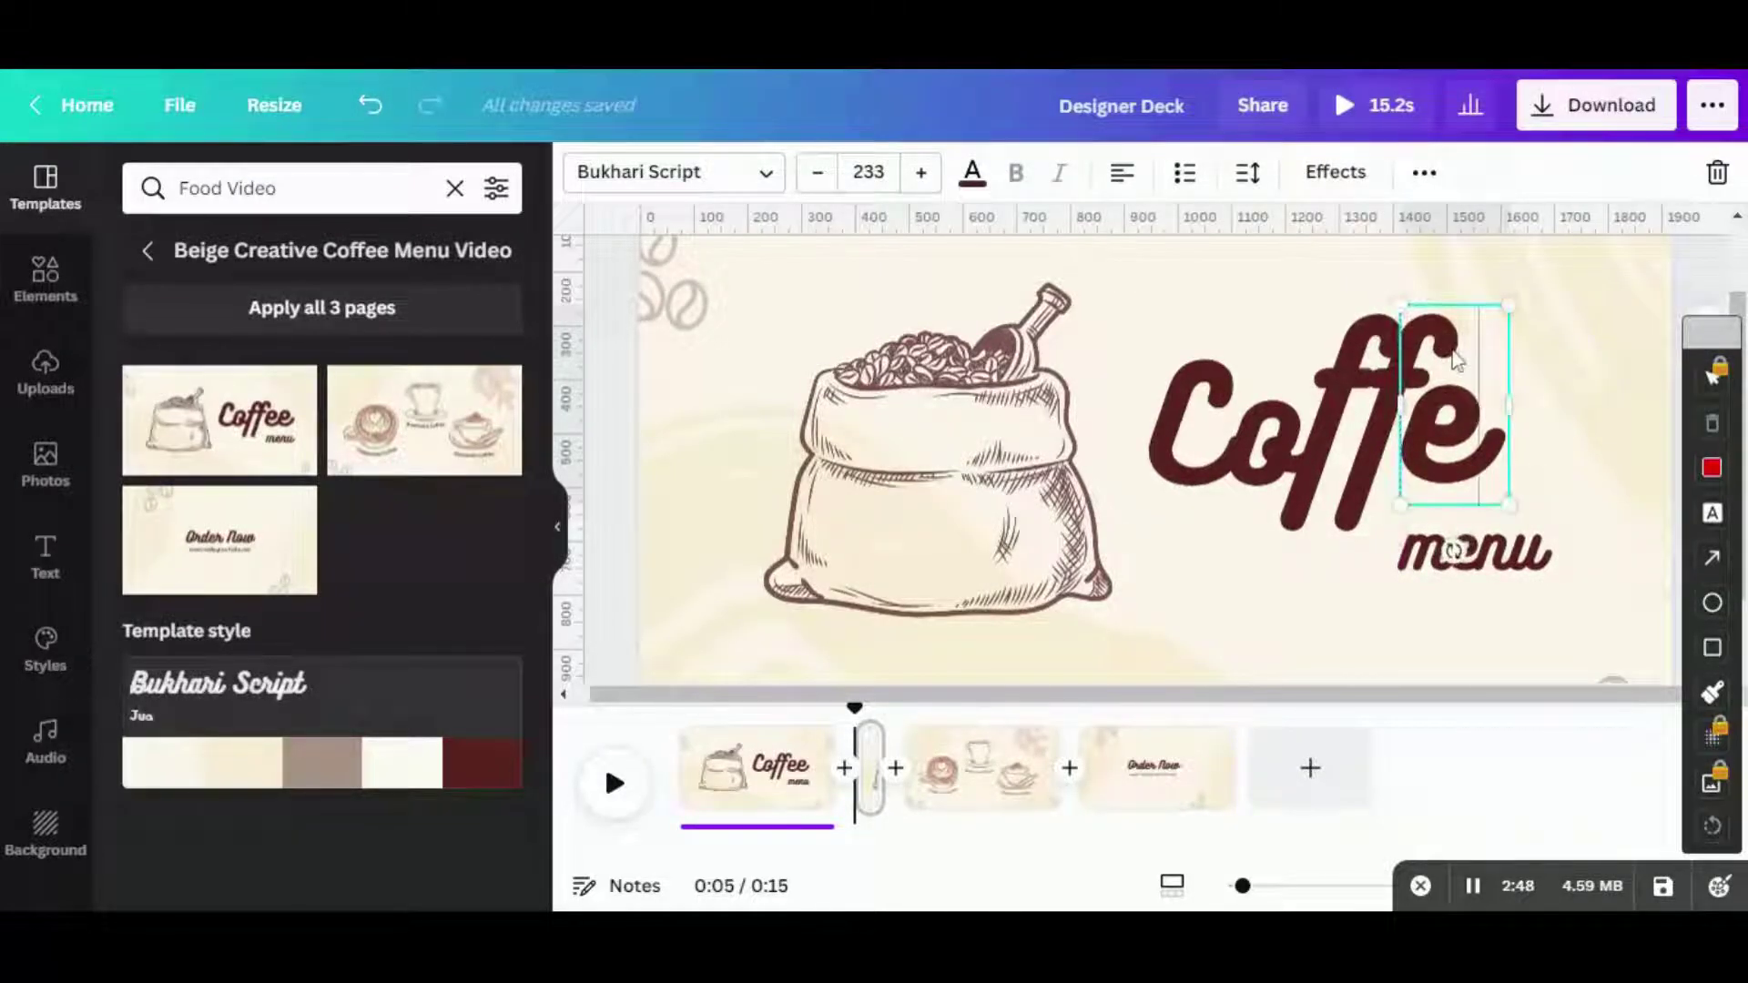
# - Duplicate the "e" and place the copy beside it to complete the word "Coffee" from separate letters
pyautogui.click(1566, 382)
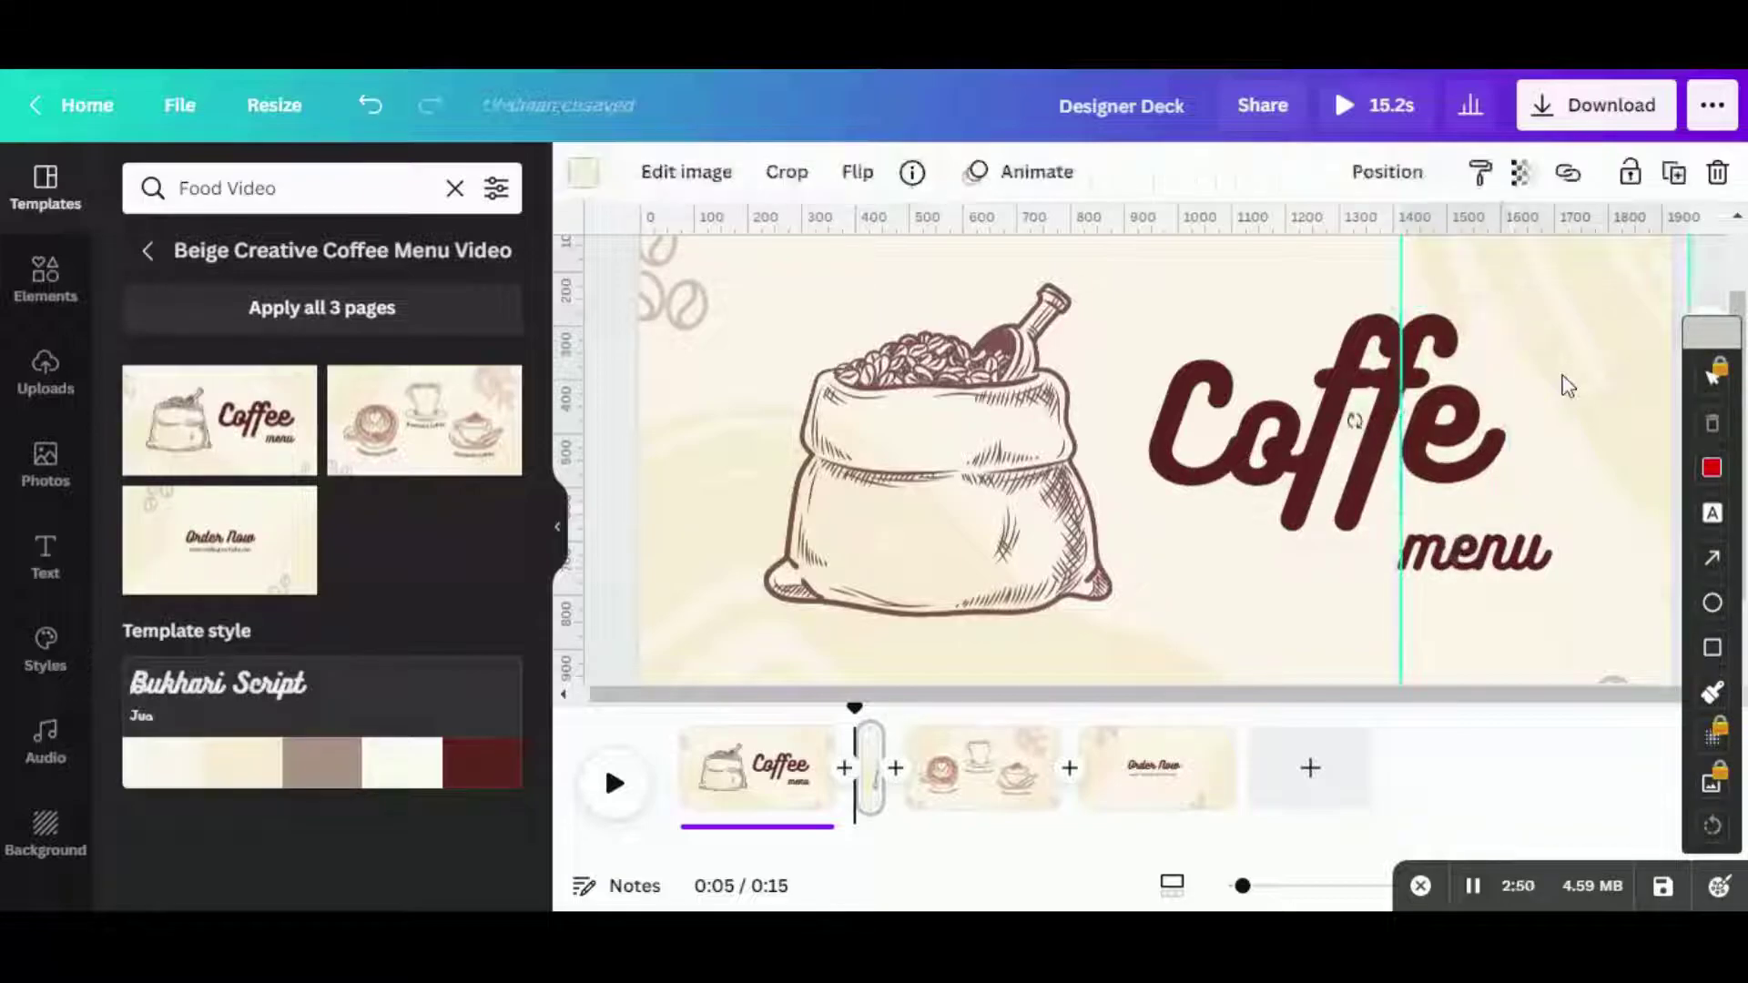
pyautogui.click(1484, 385)
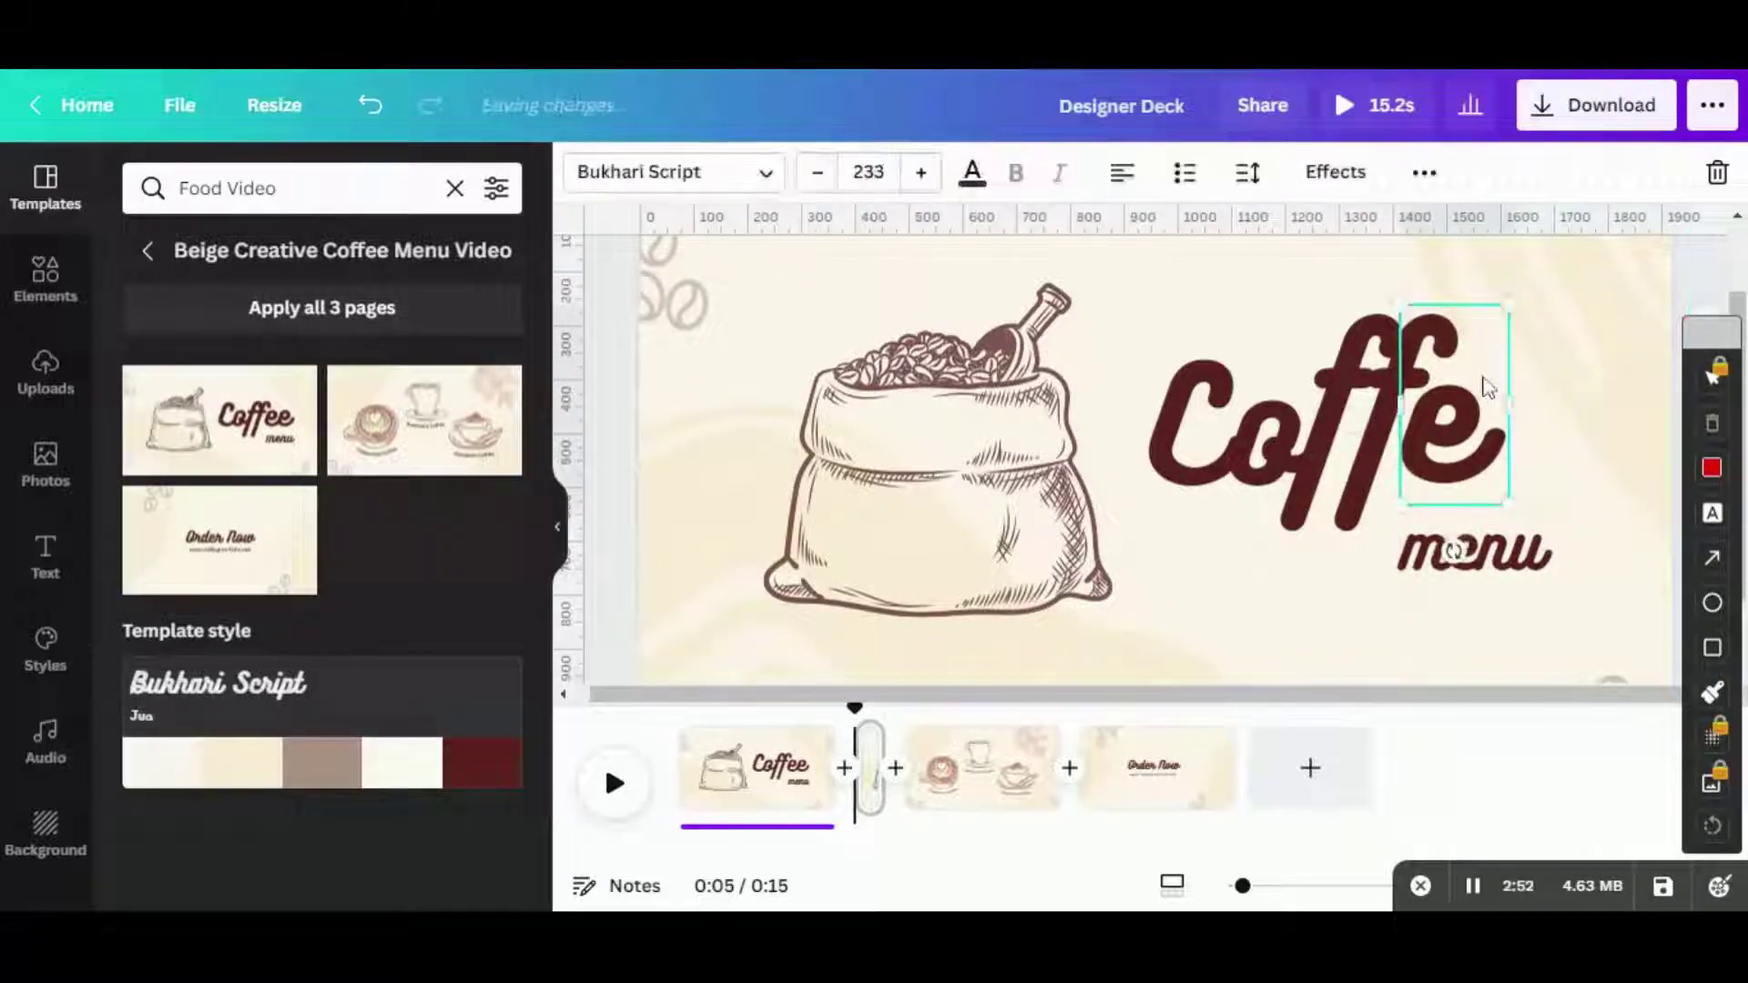
pyautogui.moveTo(1484, 384); pyautogui.dragTo(1545, 367)
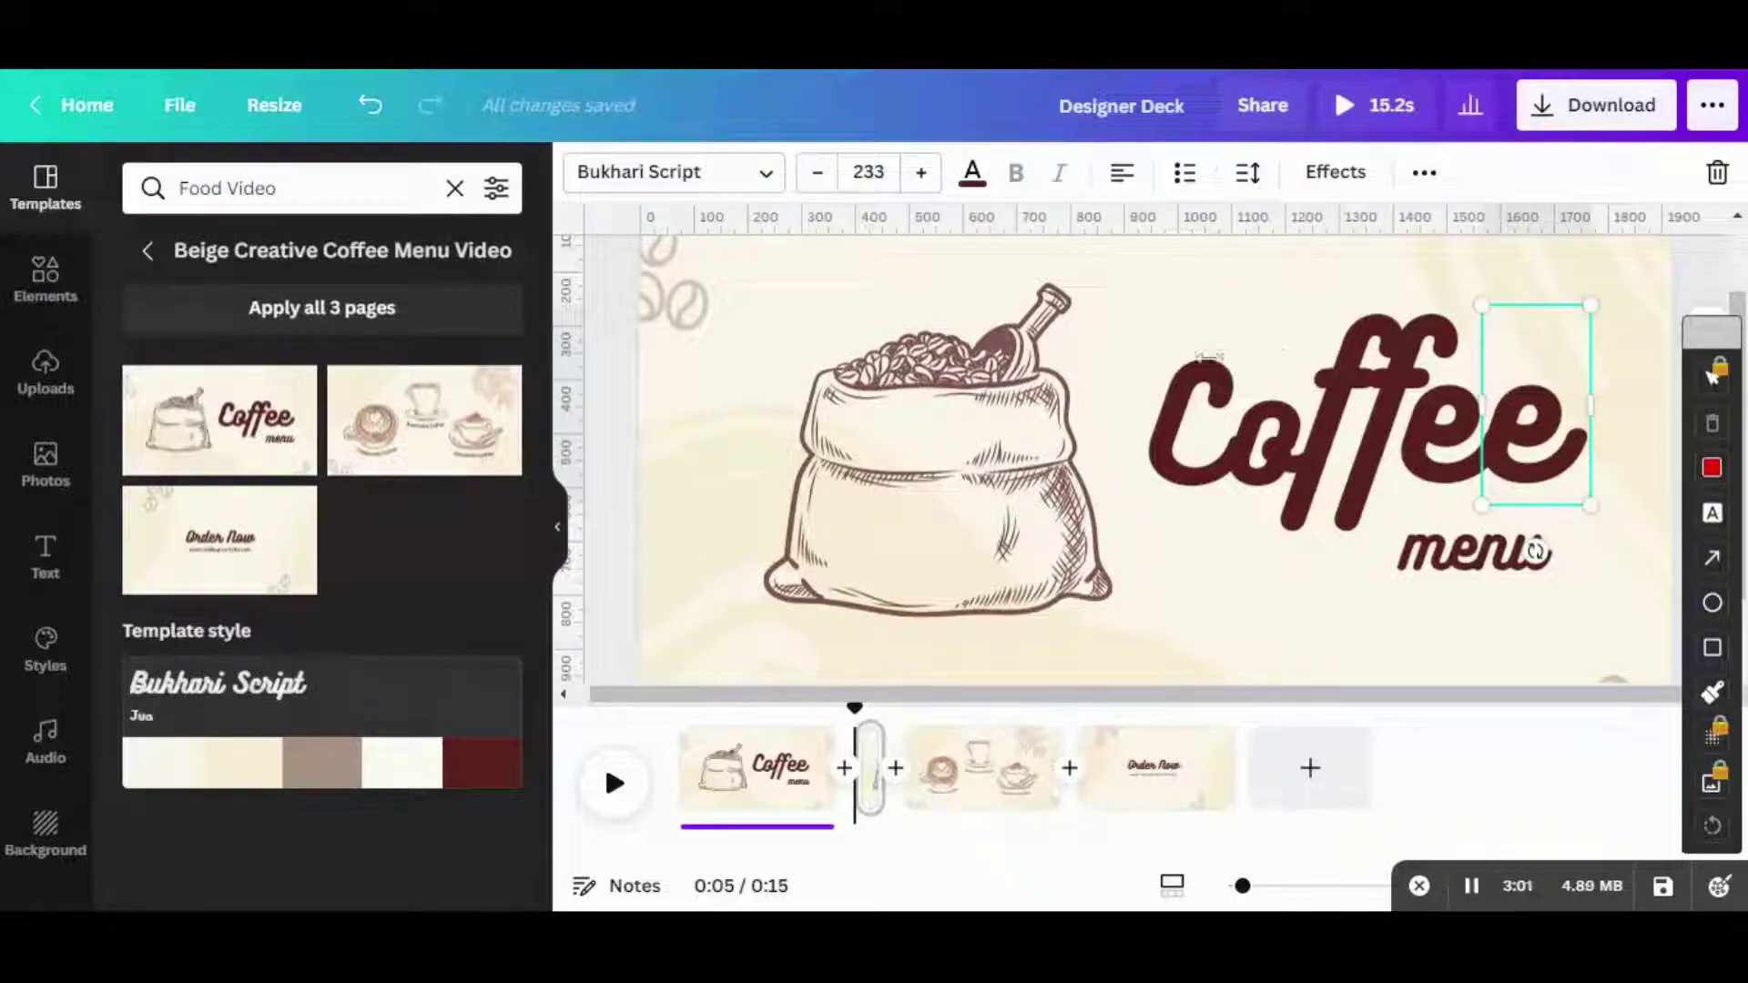
pyautogui.click(1203, 360)
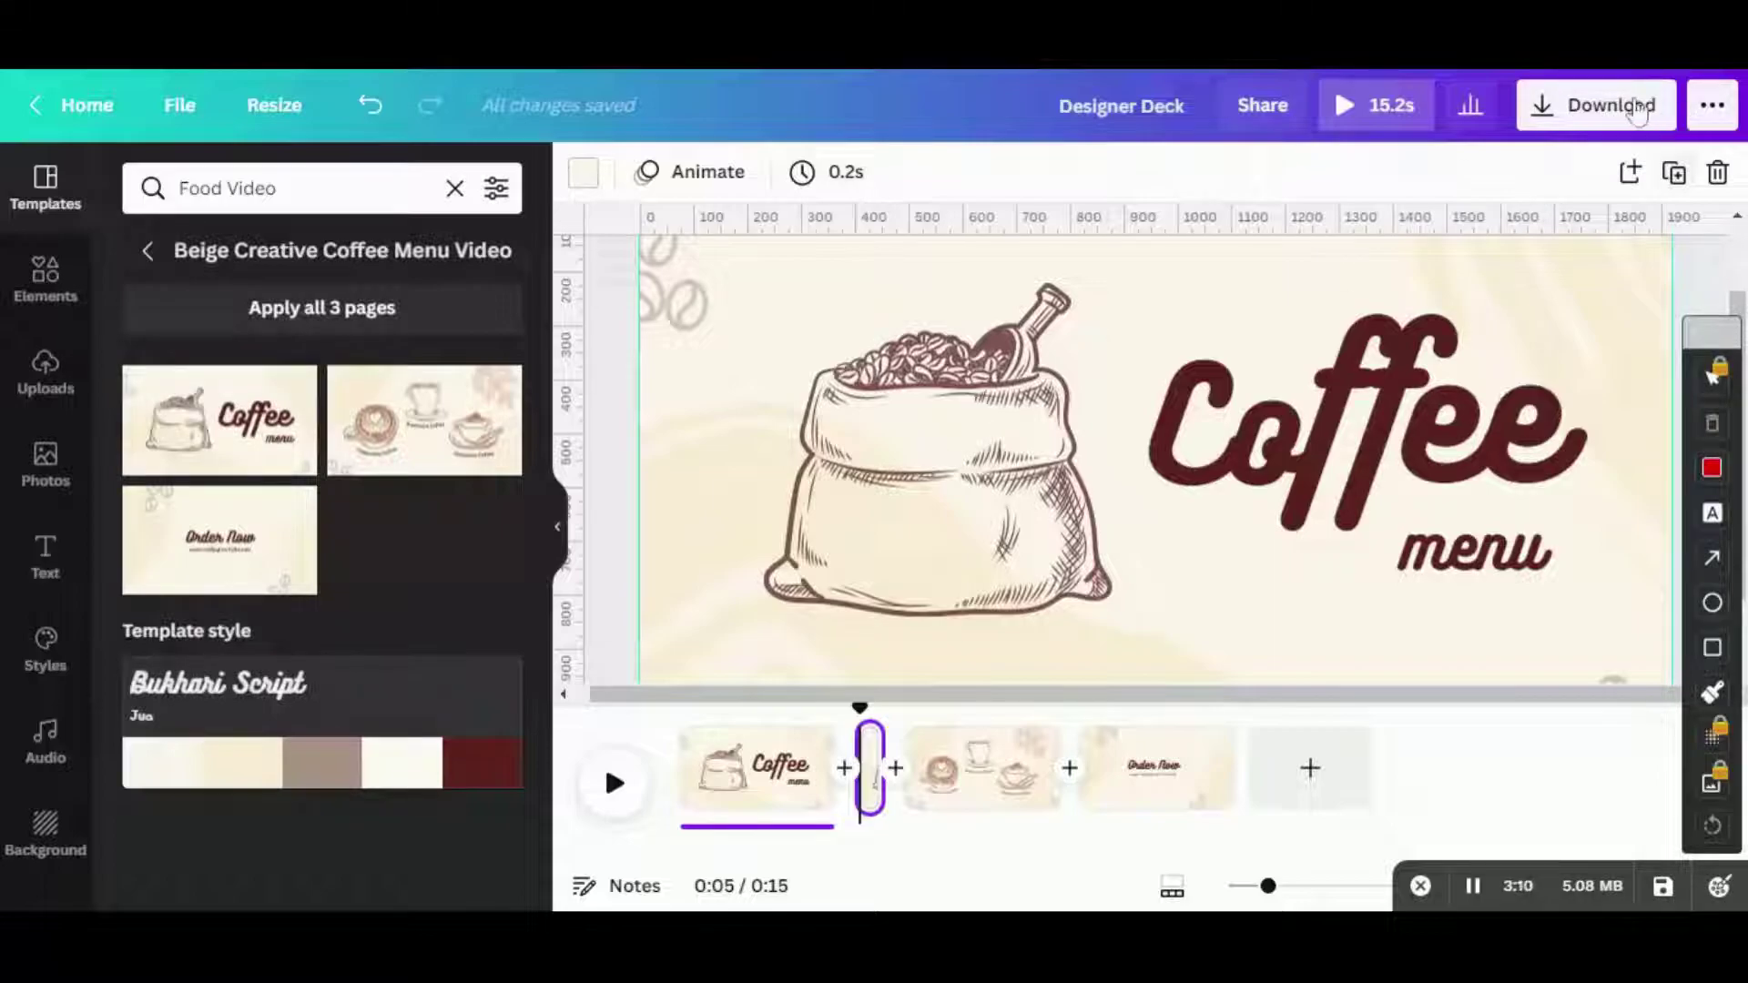
pyautogui.hotkey('ctrl', 'Return')
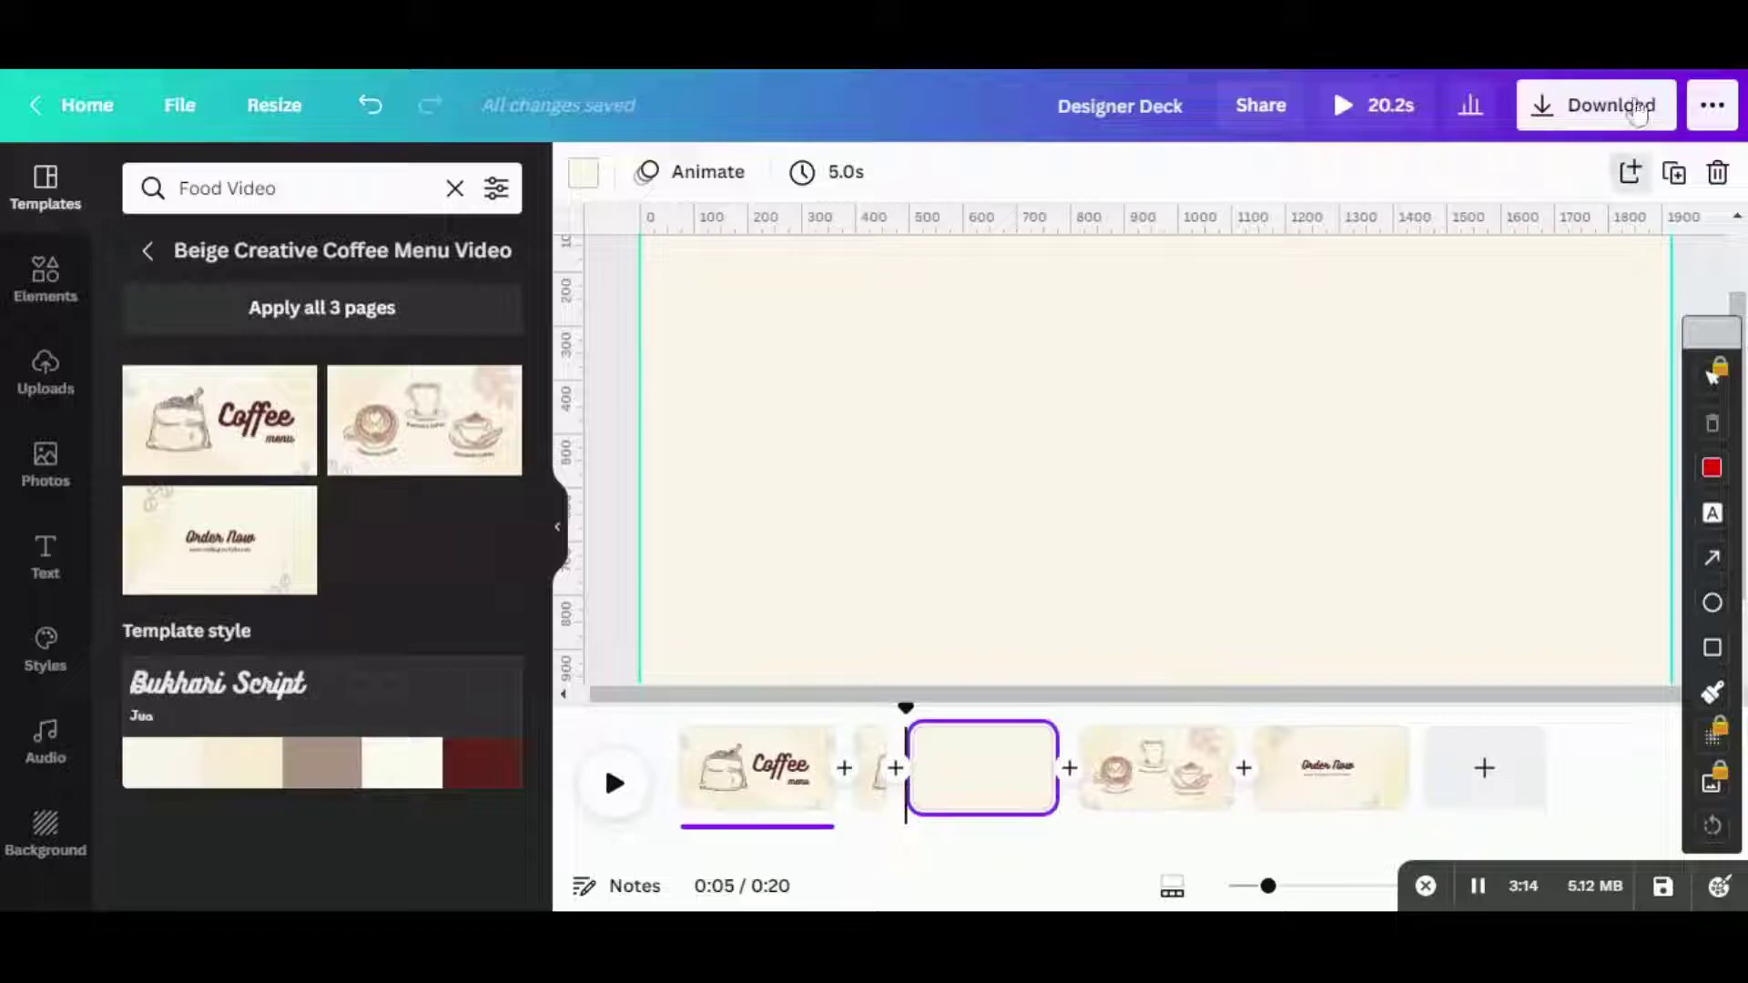
pyautogui.click(1629, 171)
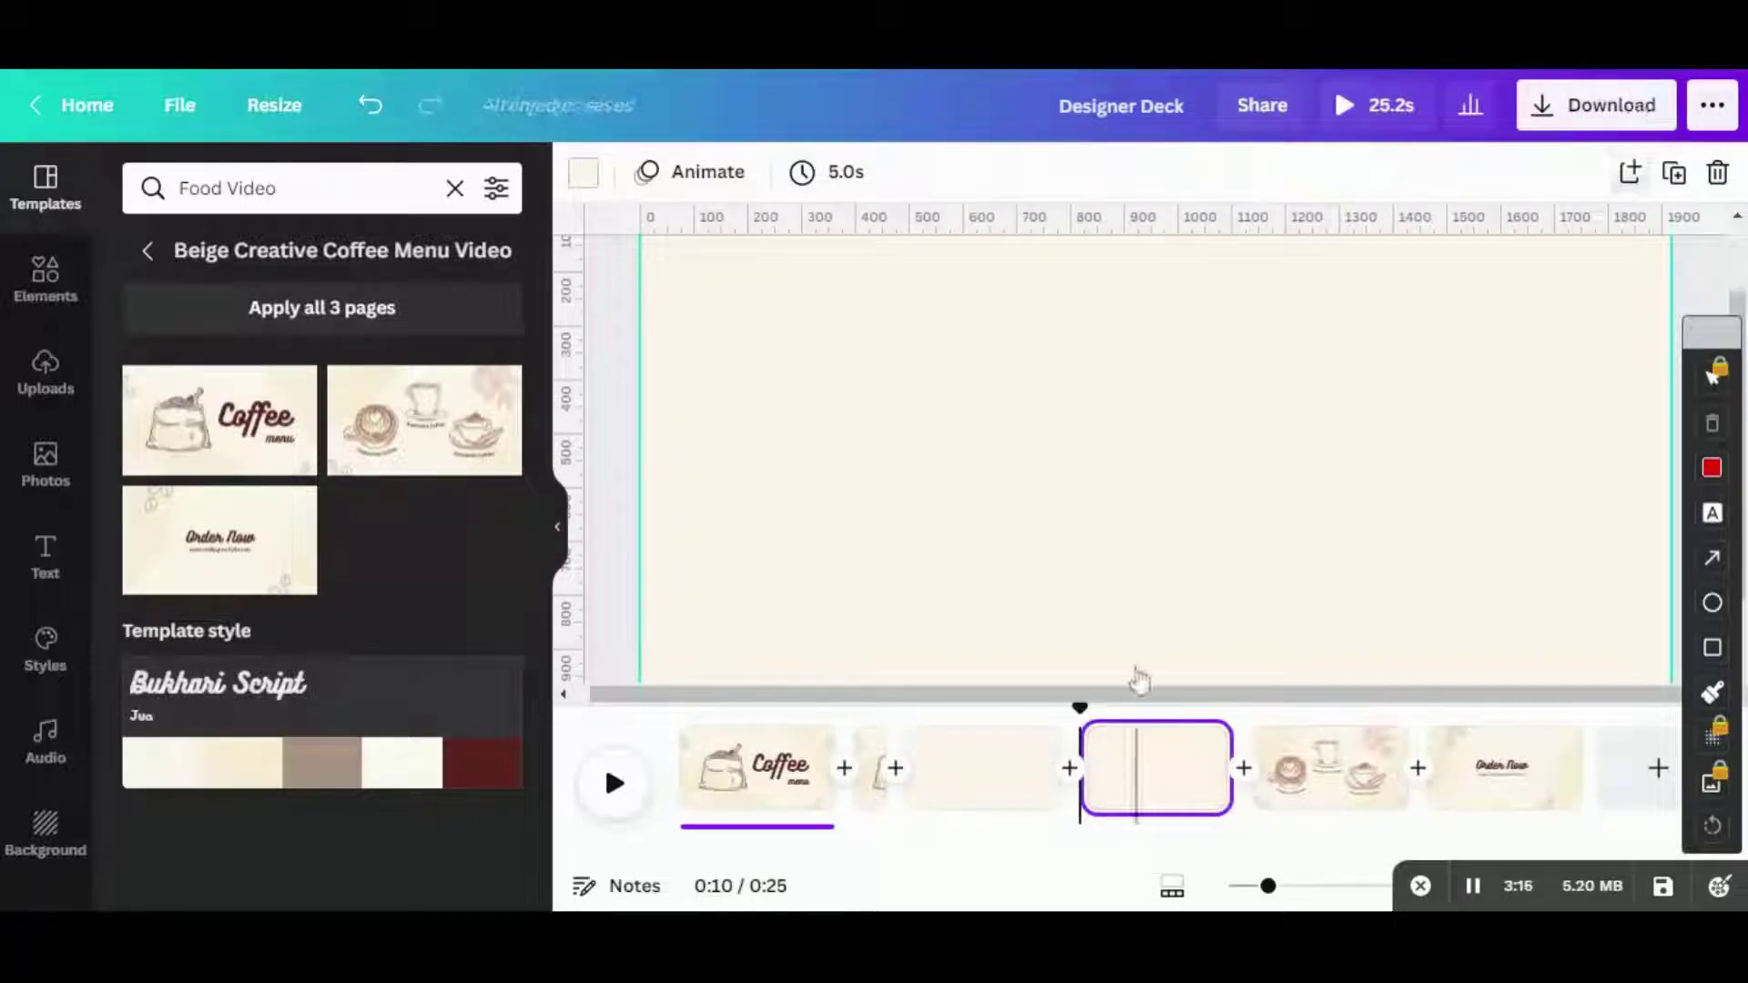
pyautogui.click(958, 733)
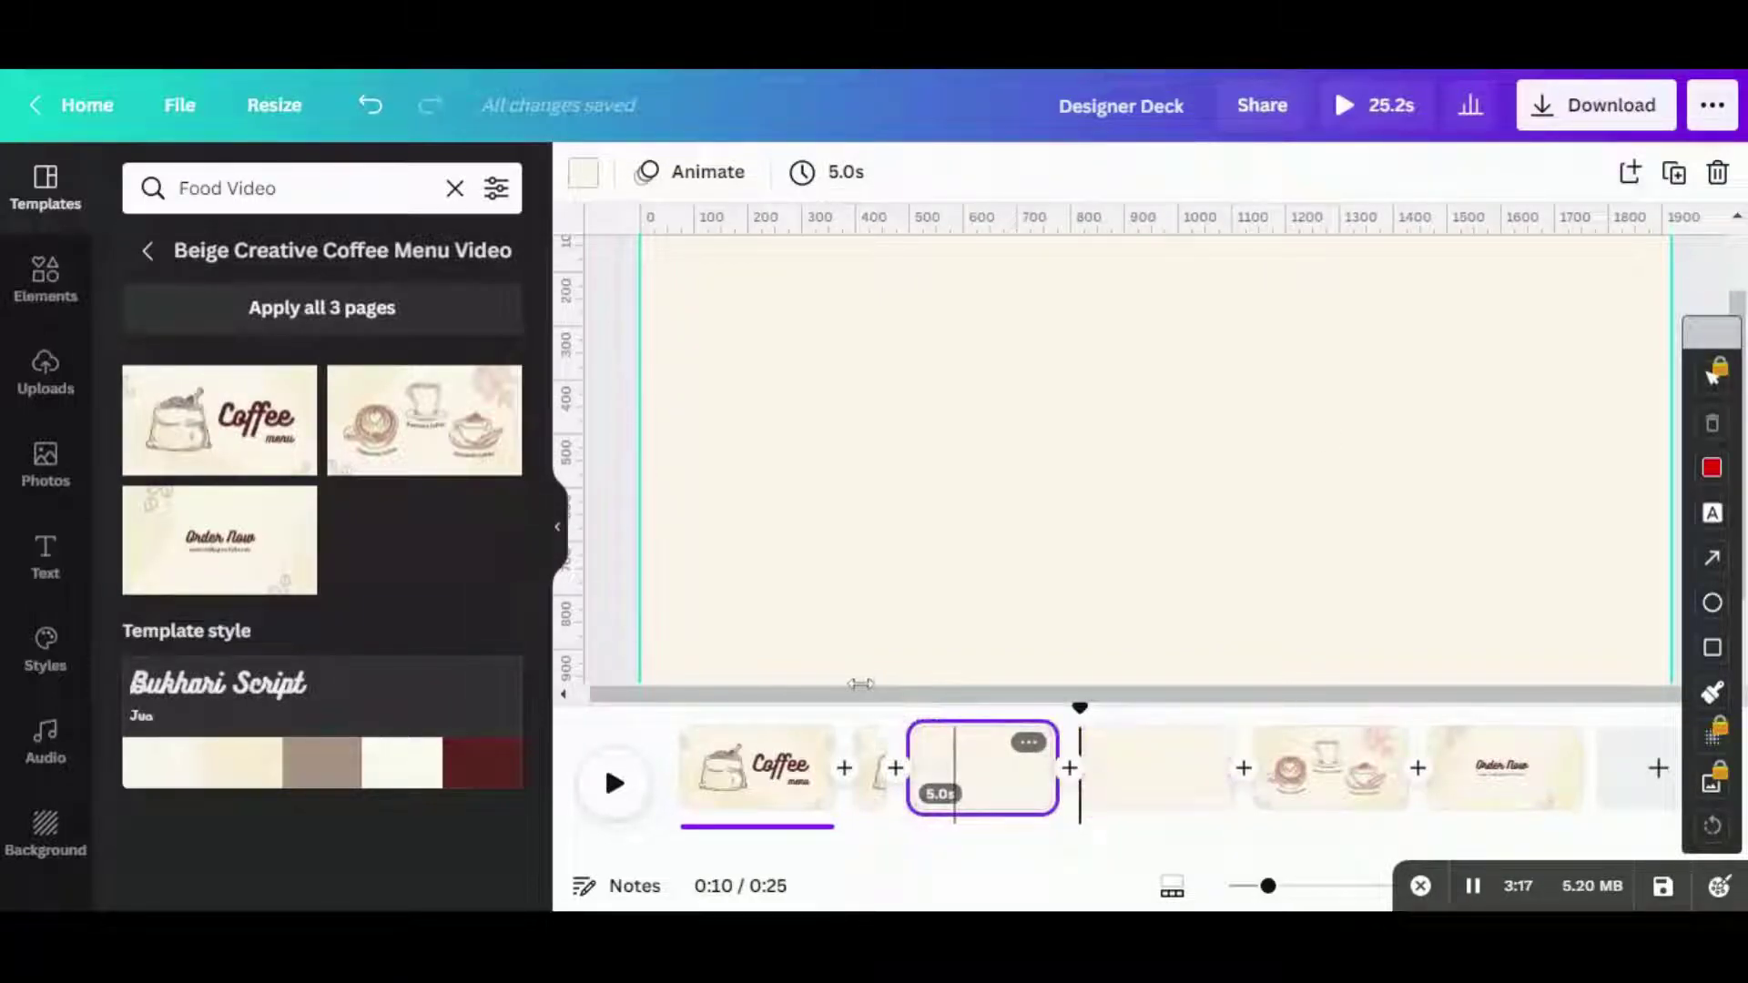
pyautogui.click(867, 742)
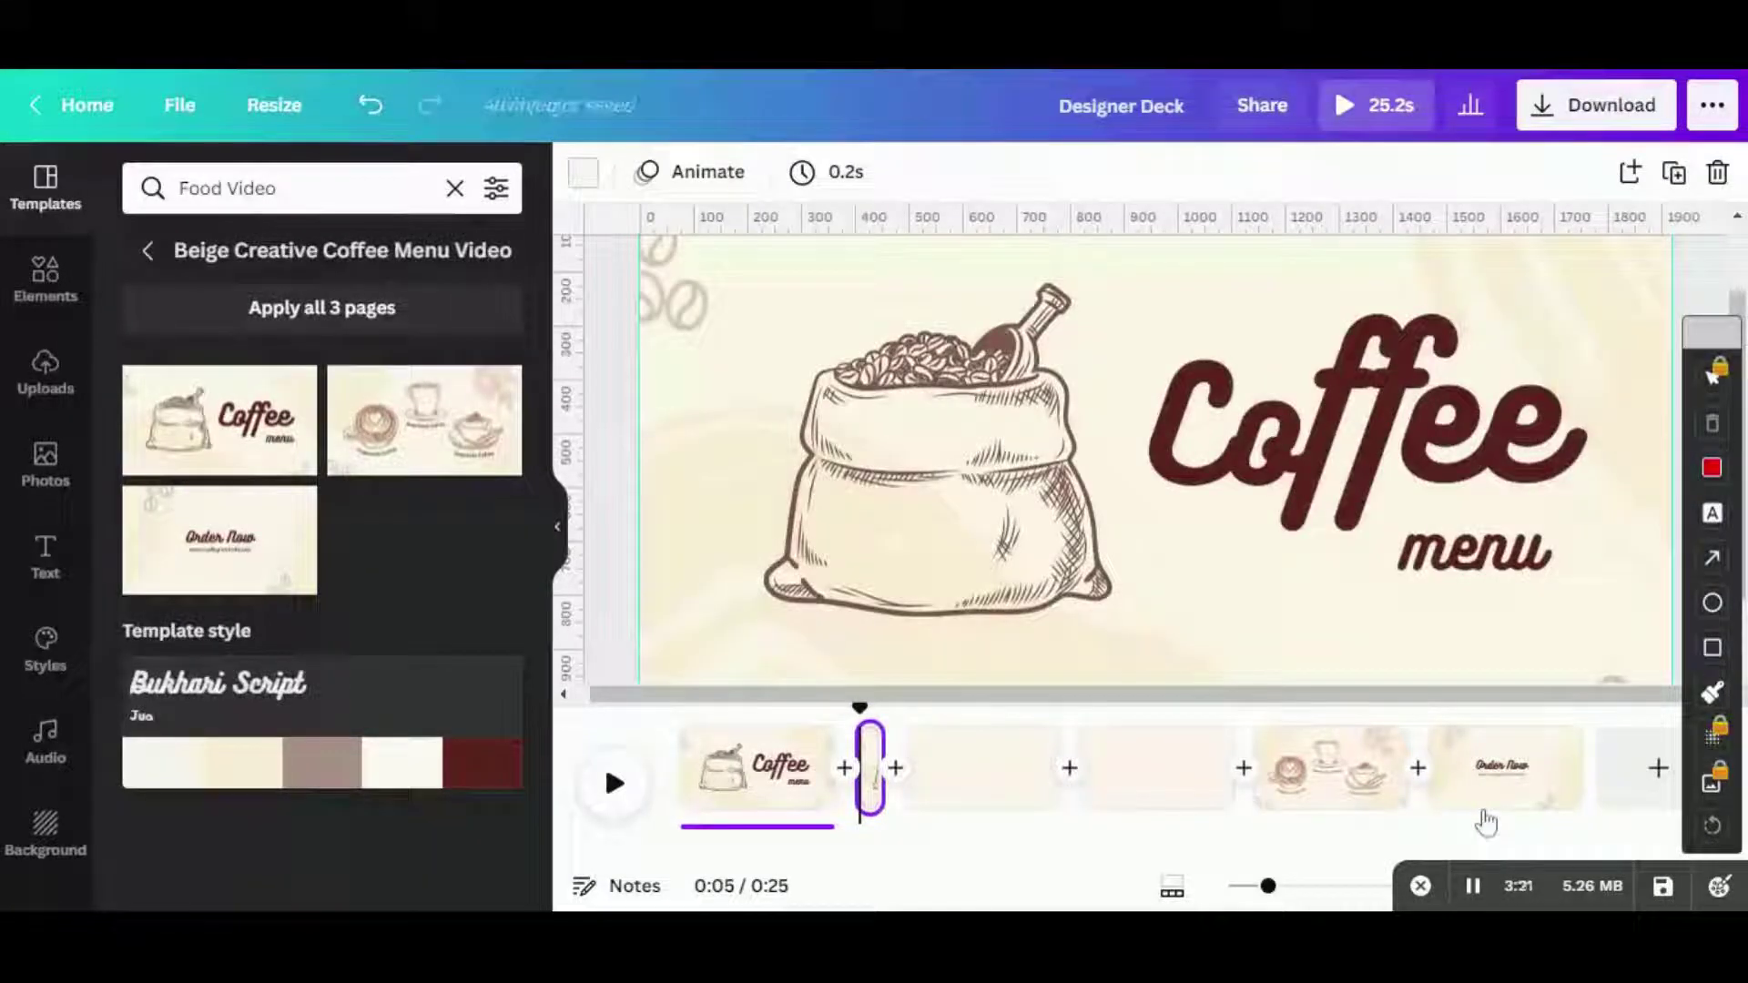
pyautogui.hotkey('ctrl', 'z')
pyautogui.hotkey('ctrl', 'z')
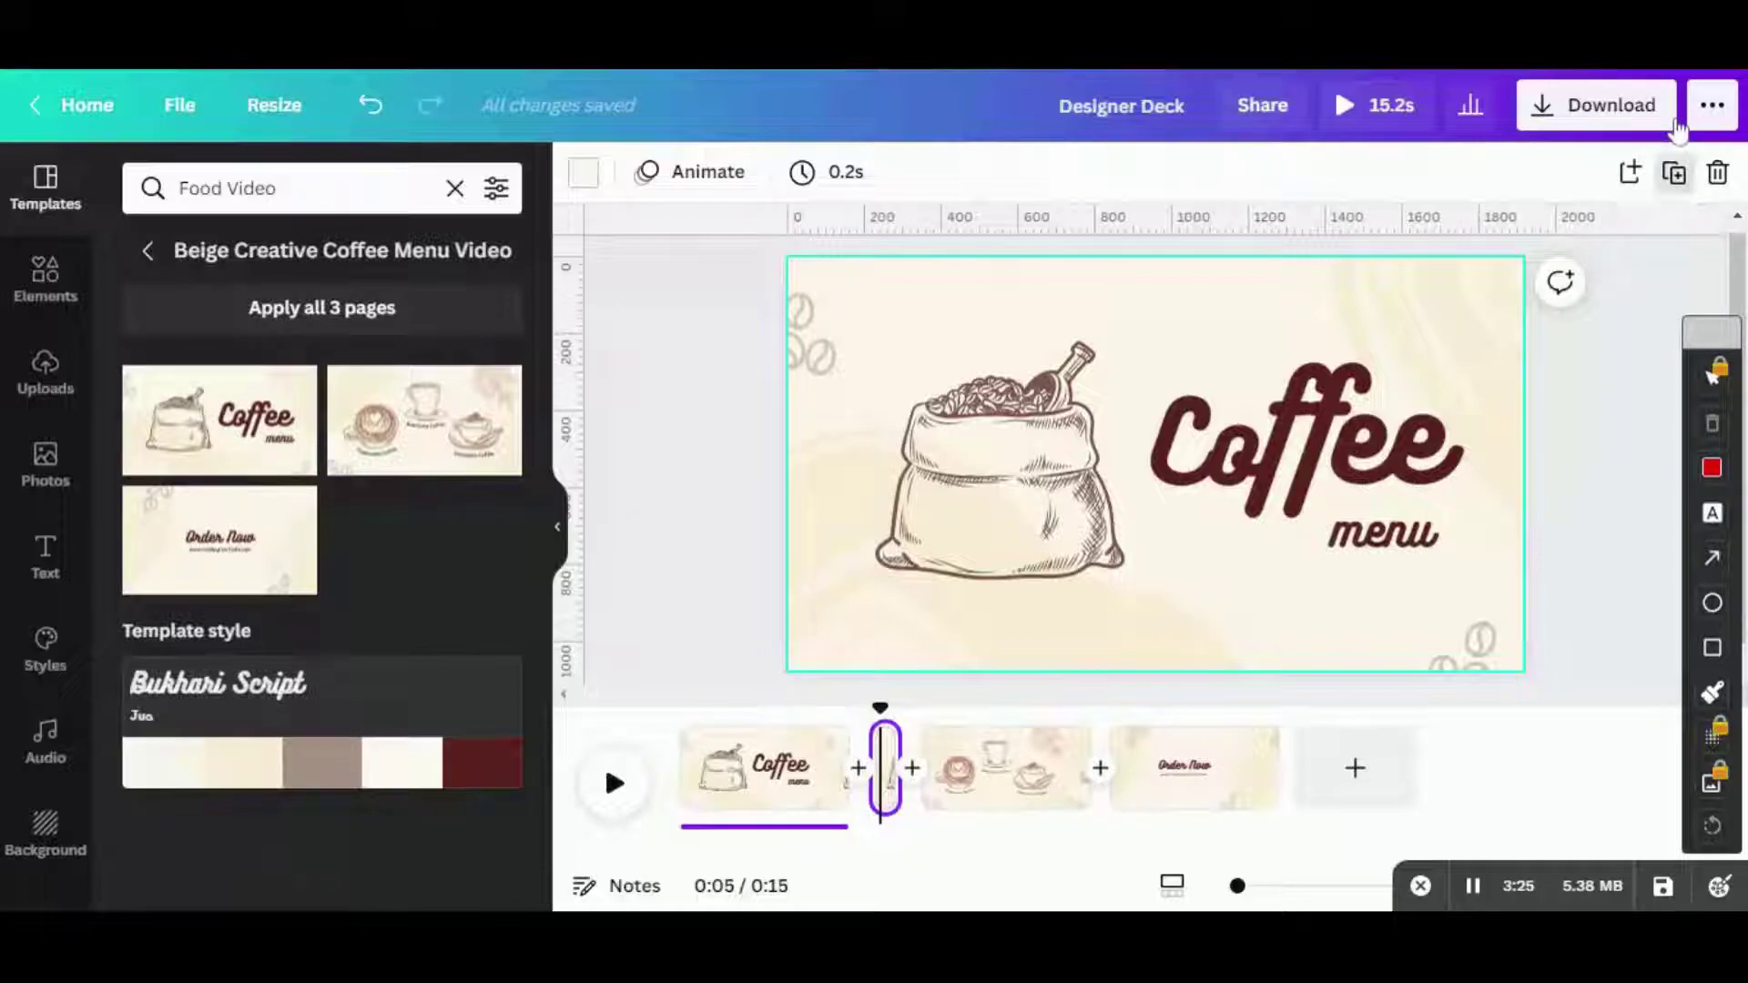
# - Duplicate the 0.2-second "Coffee menu" page with the separate letters four times
pyautogui.click(1674, 172)
pyautogui.click(1674, 172)
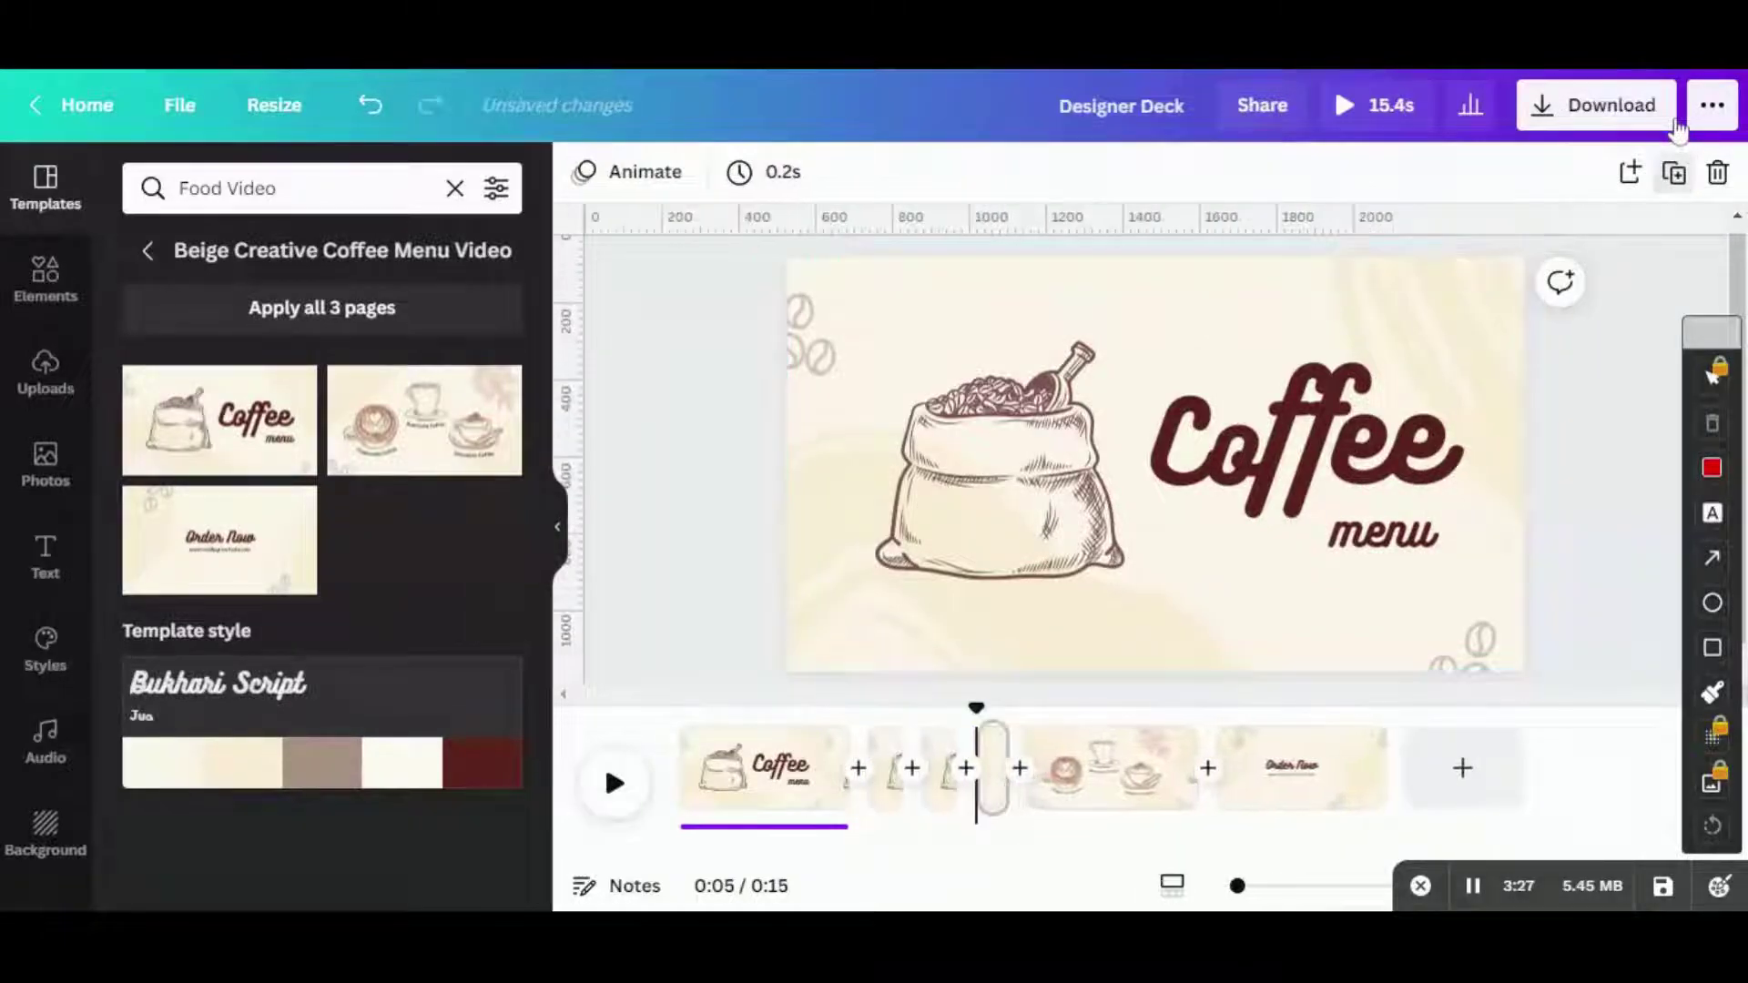
pyautogui.hotkey('ctrl', 'd')
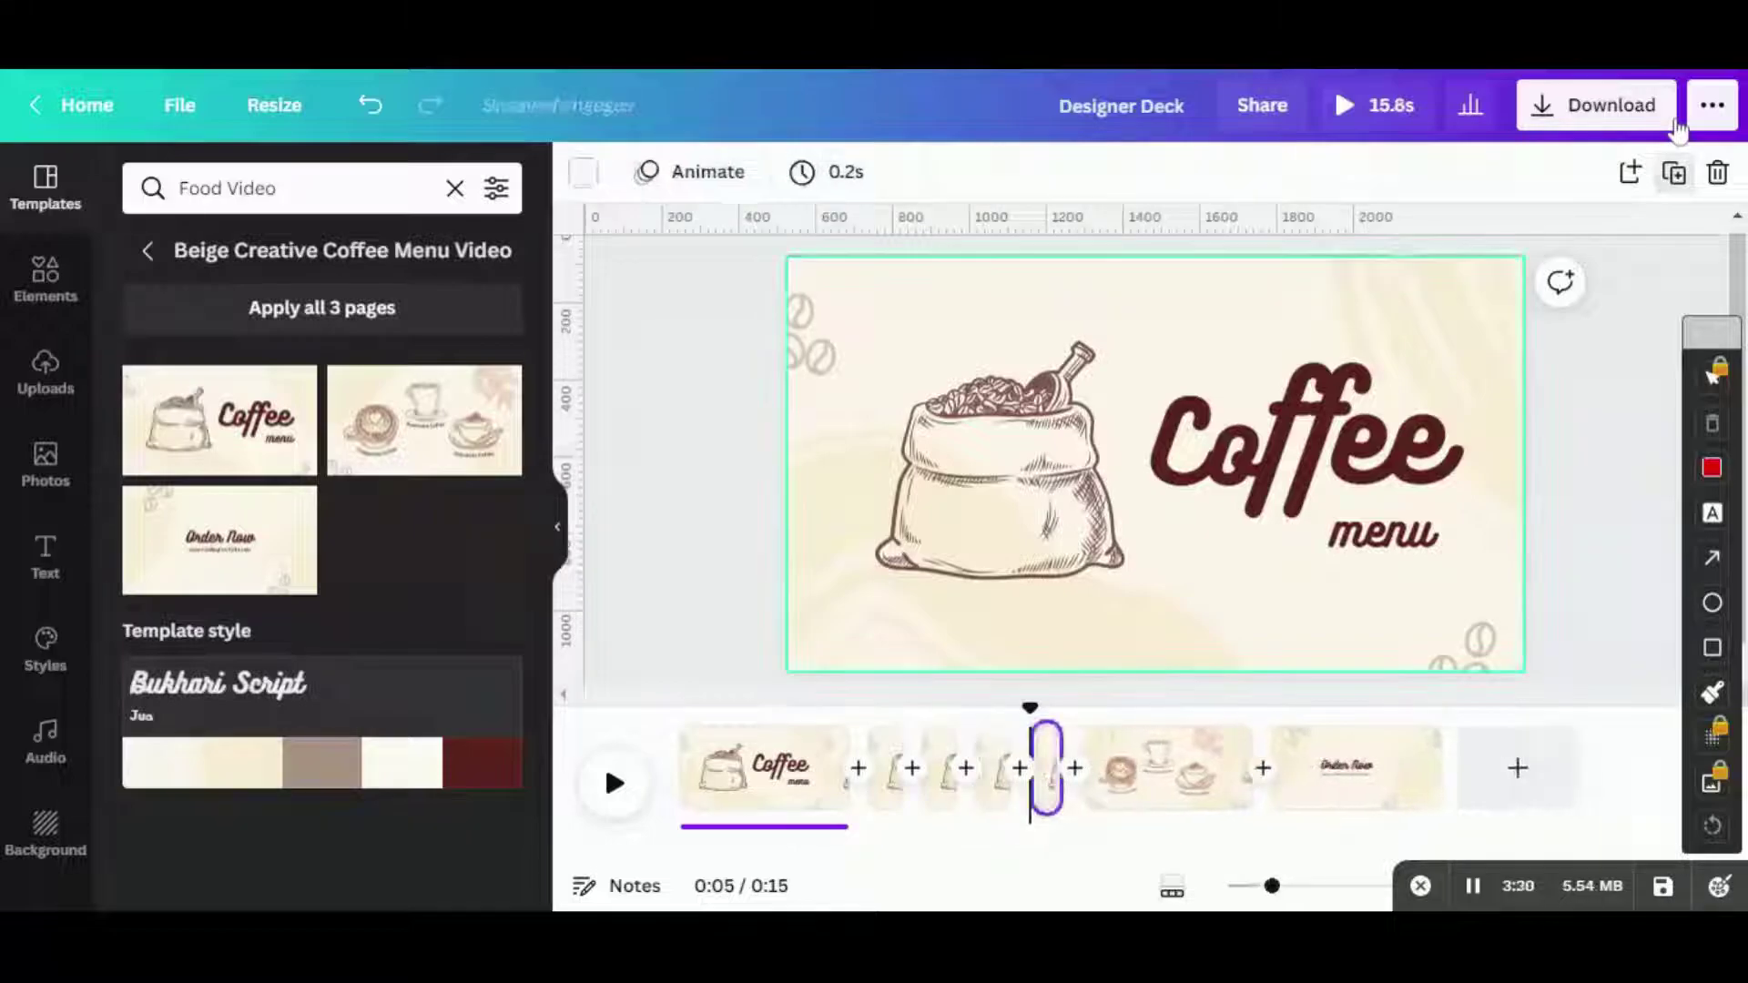
pyautogui.hotkey('ctrl', 'd')
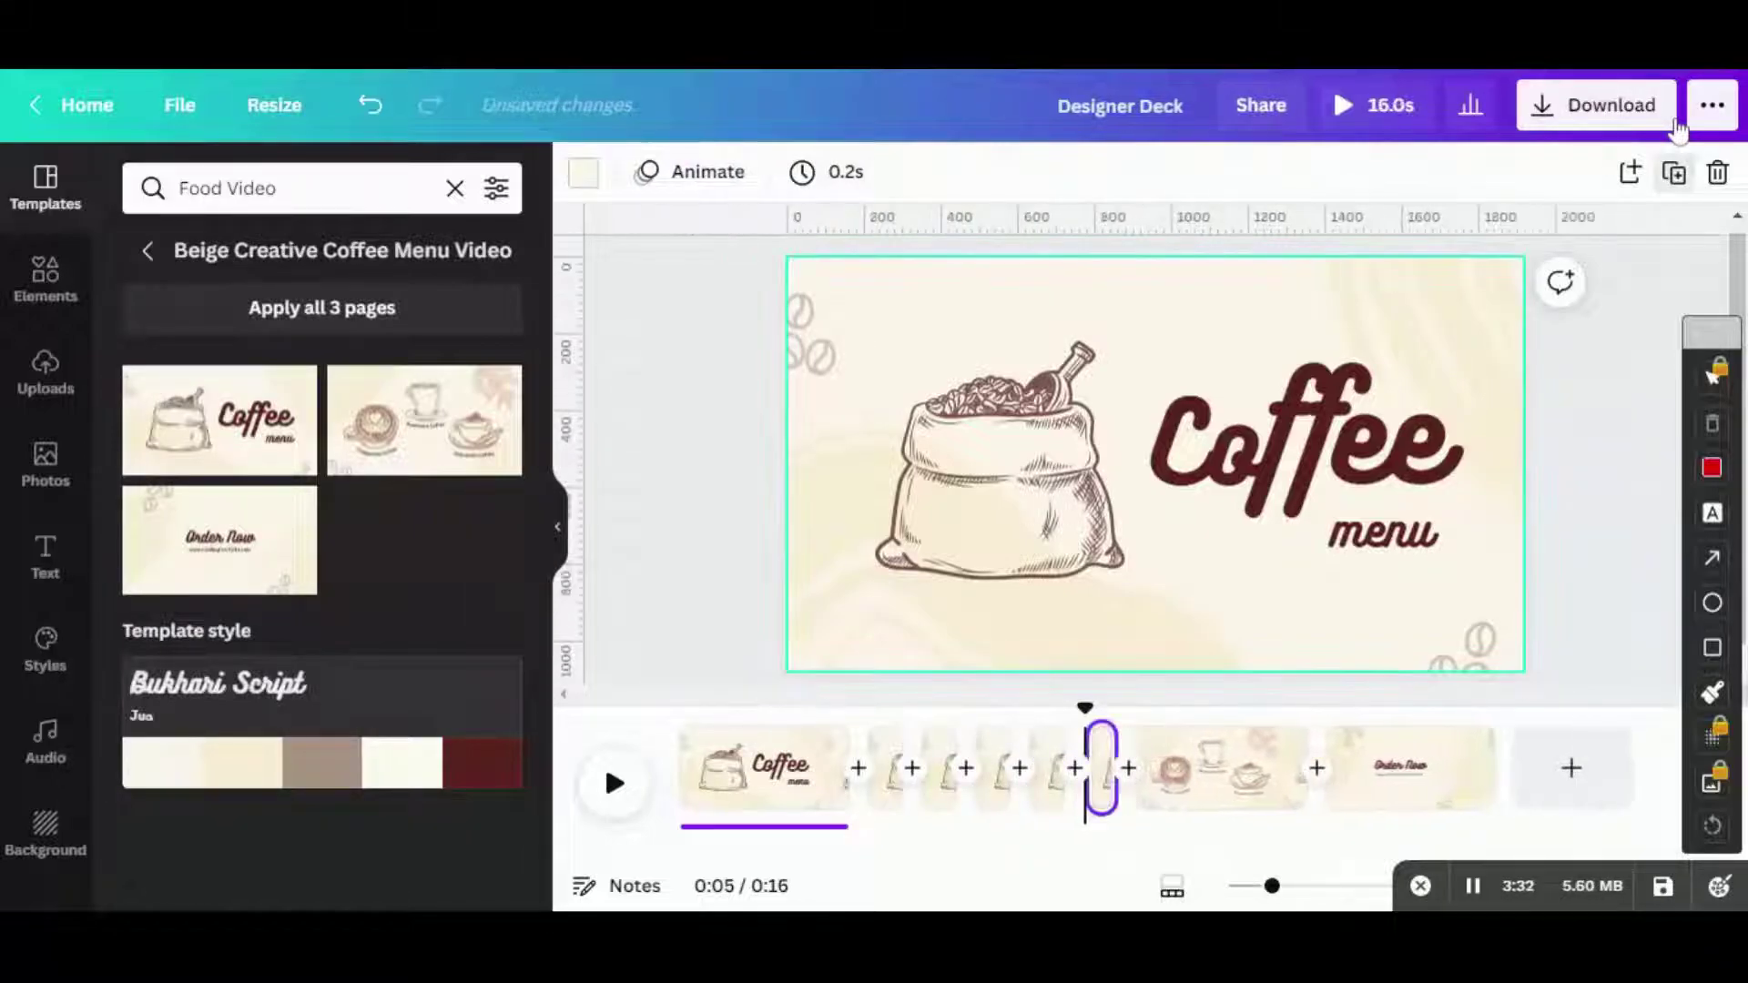
# - Duplicate the 0.2-second "Coffee menu" page until the timeline holds twelve of these short pages in a row
pyautogui.hotkey('ctrl', 'd')
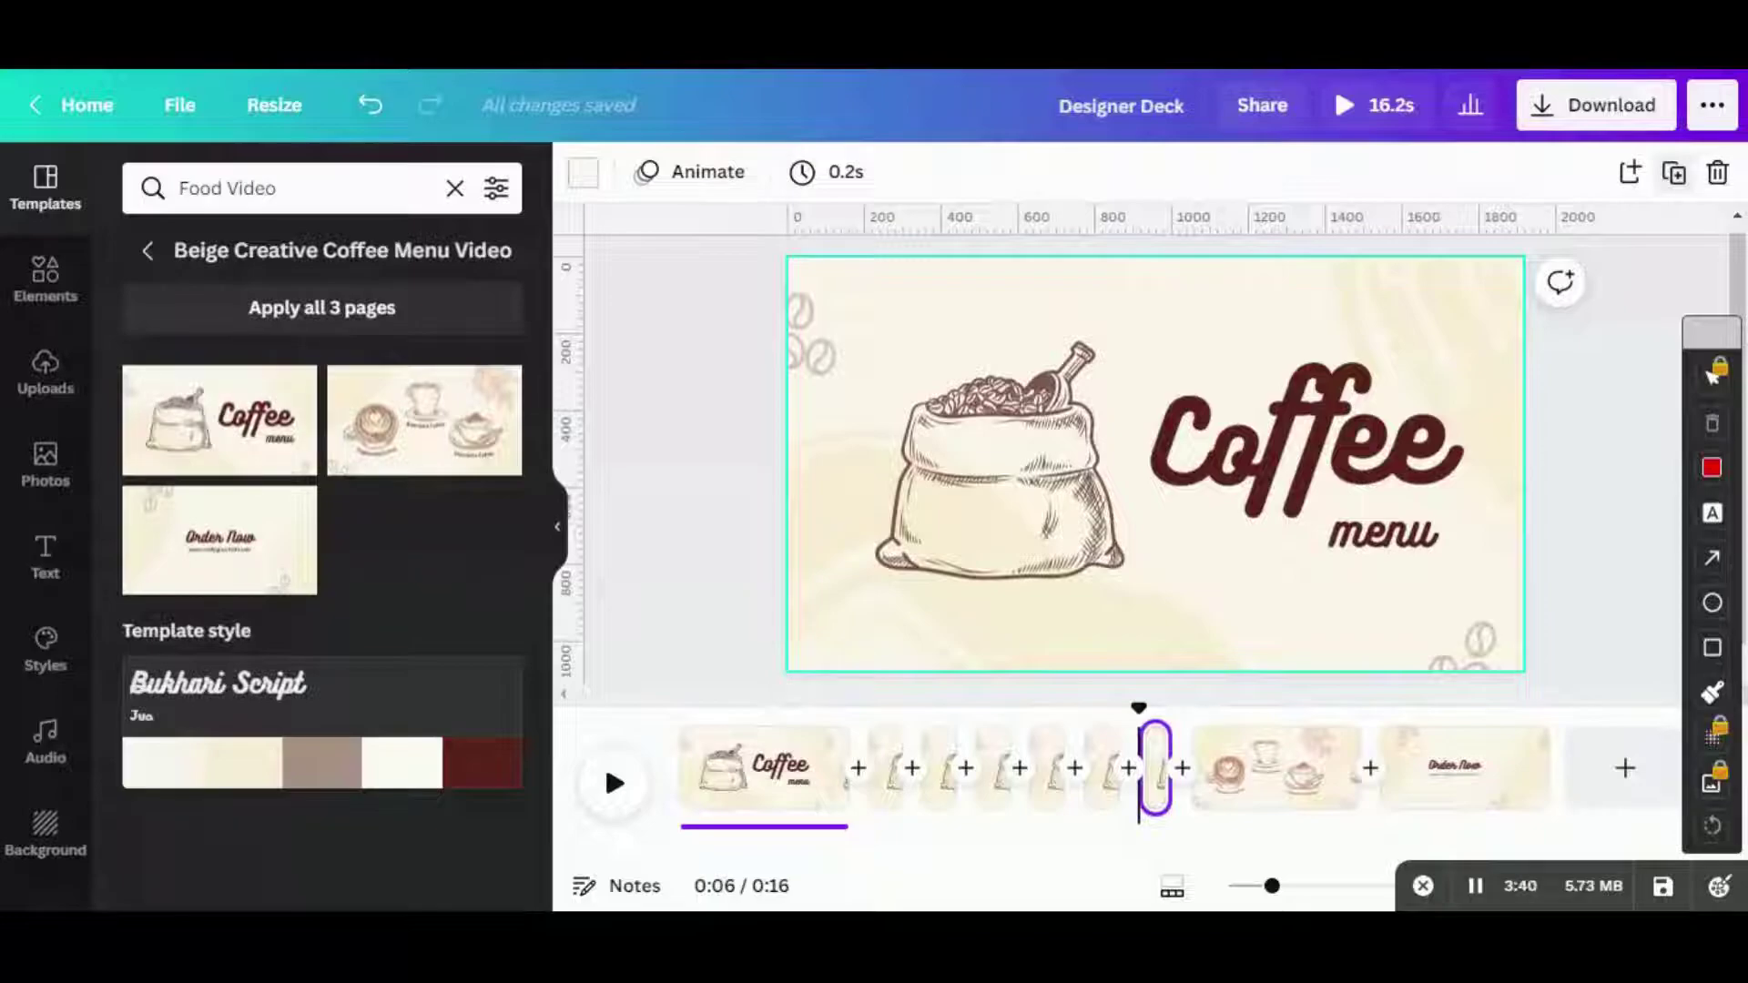
pyautogui.hotkey('ctrl', 'd')
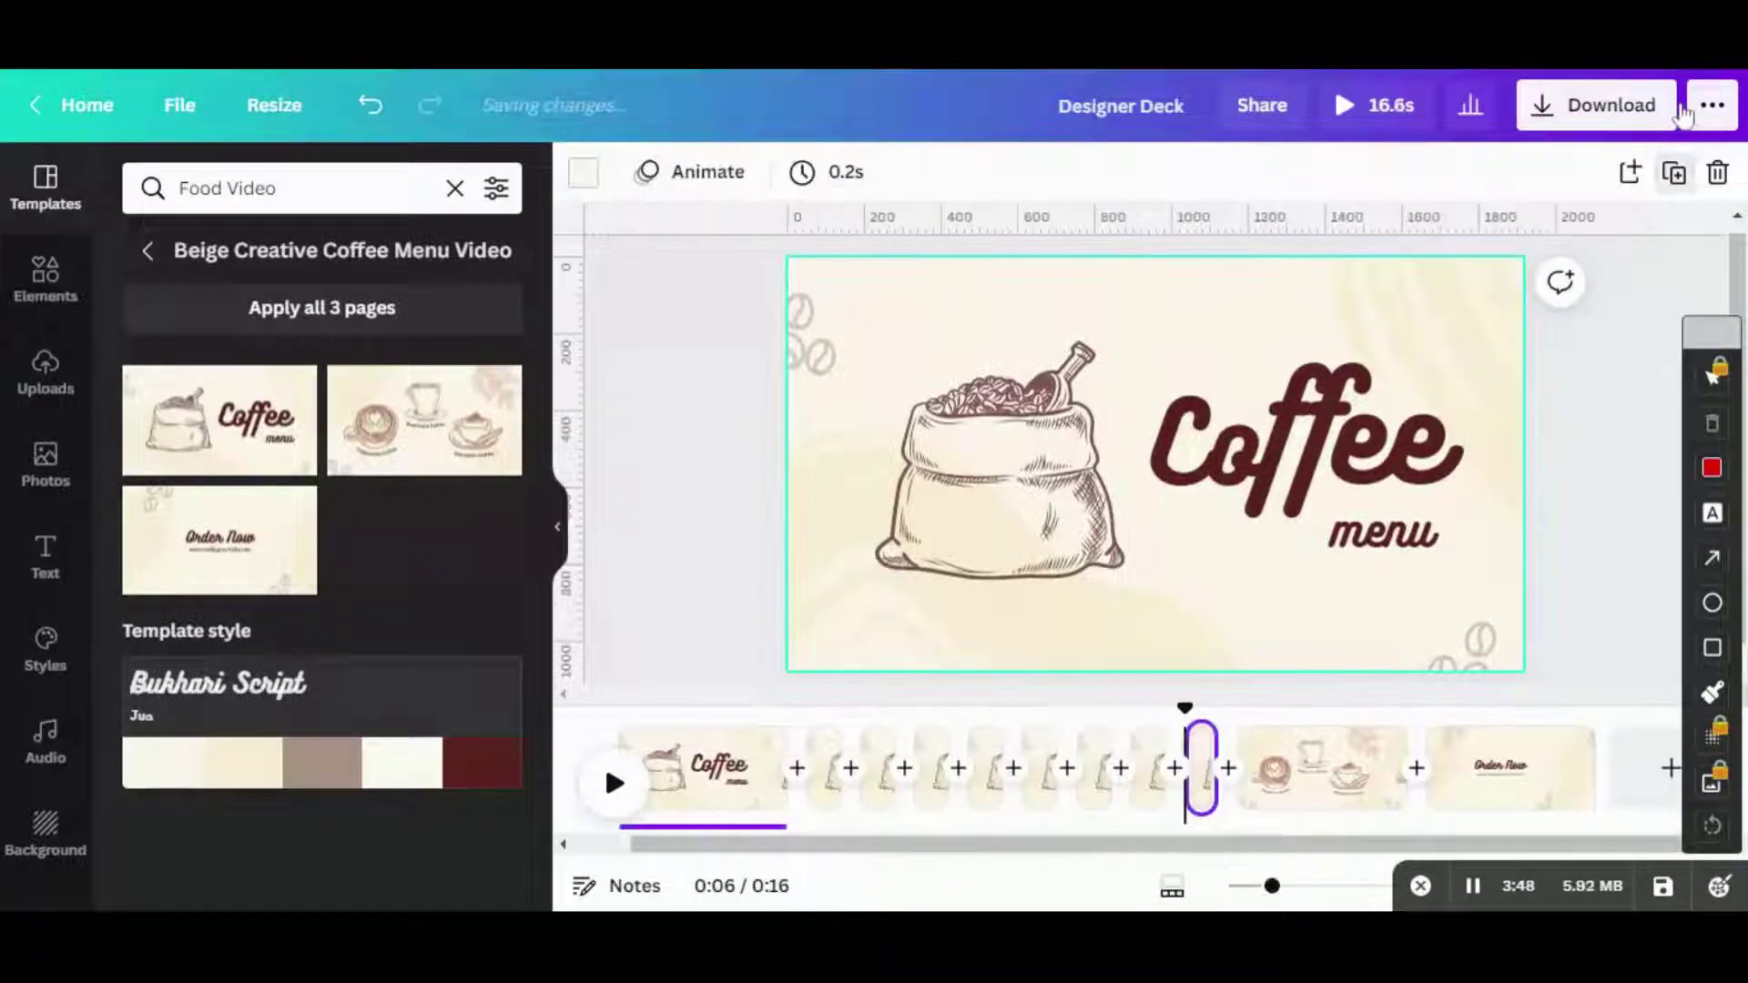
pyautogui.click(1674, 172)
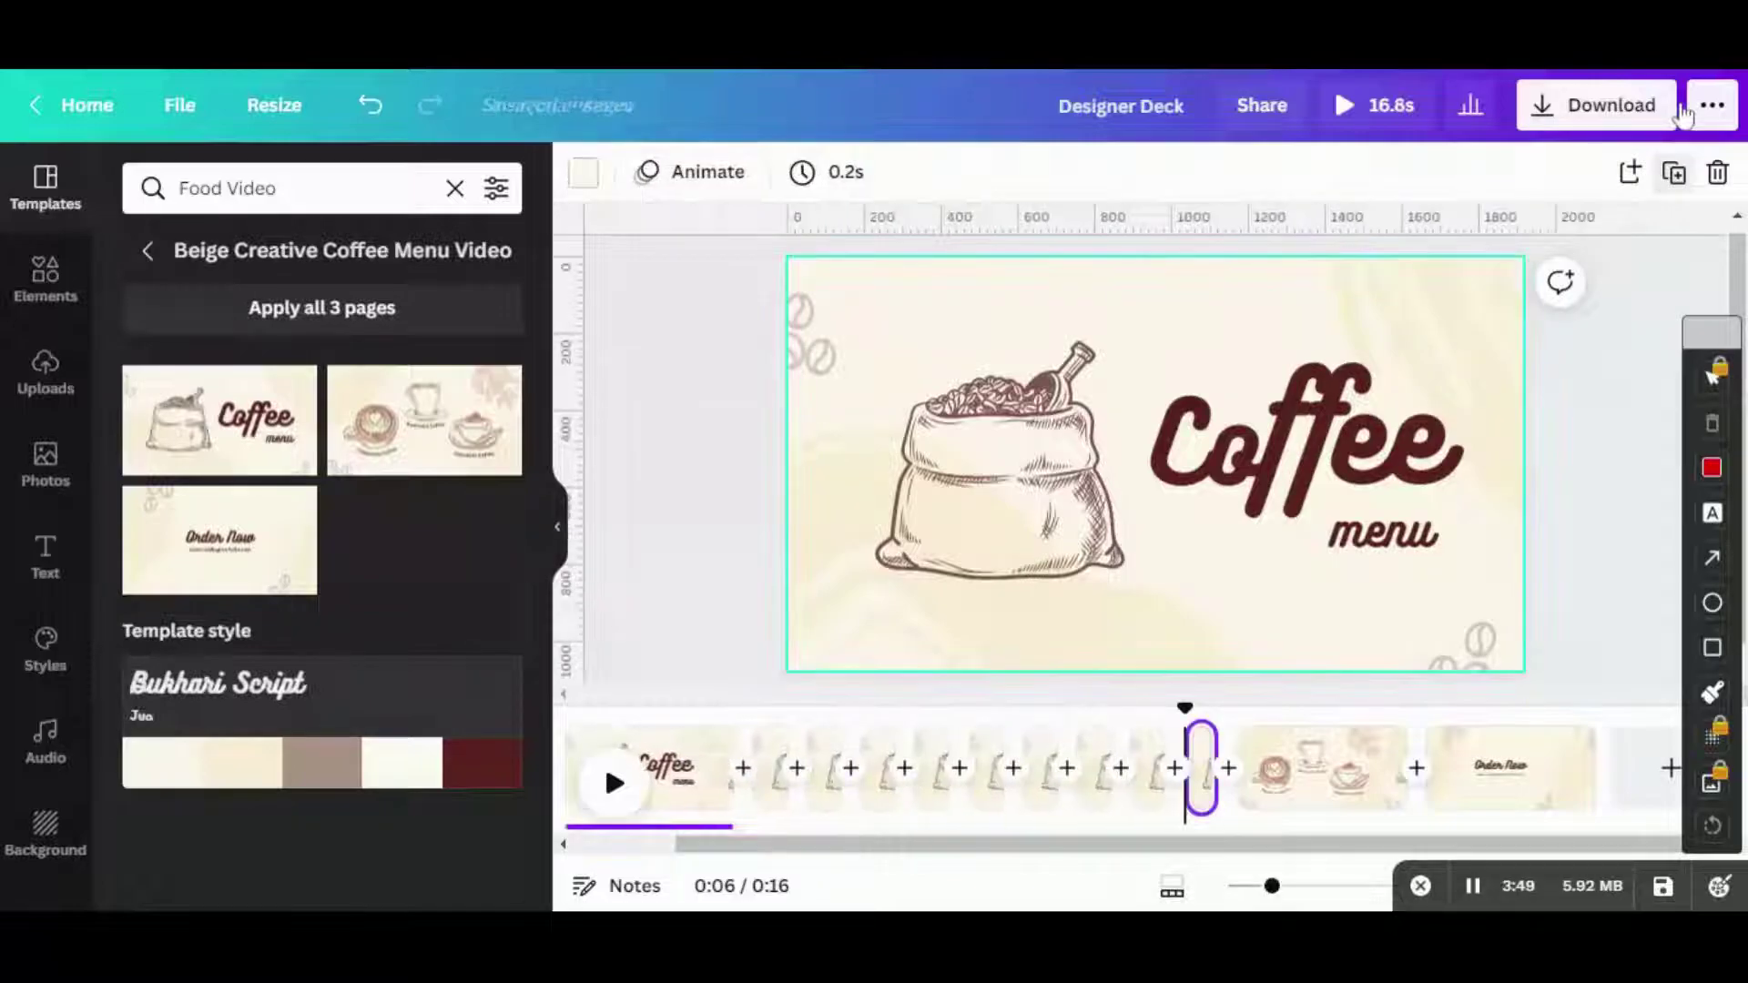
pyautogui.hotkey('ctrl', 'd')
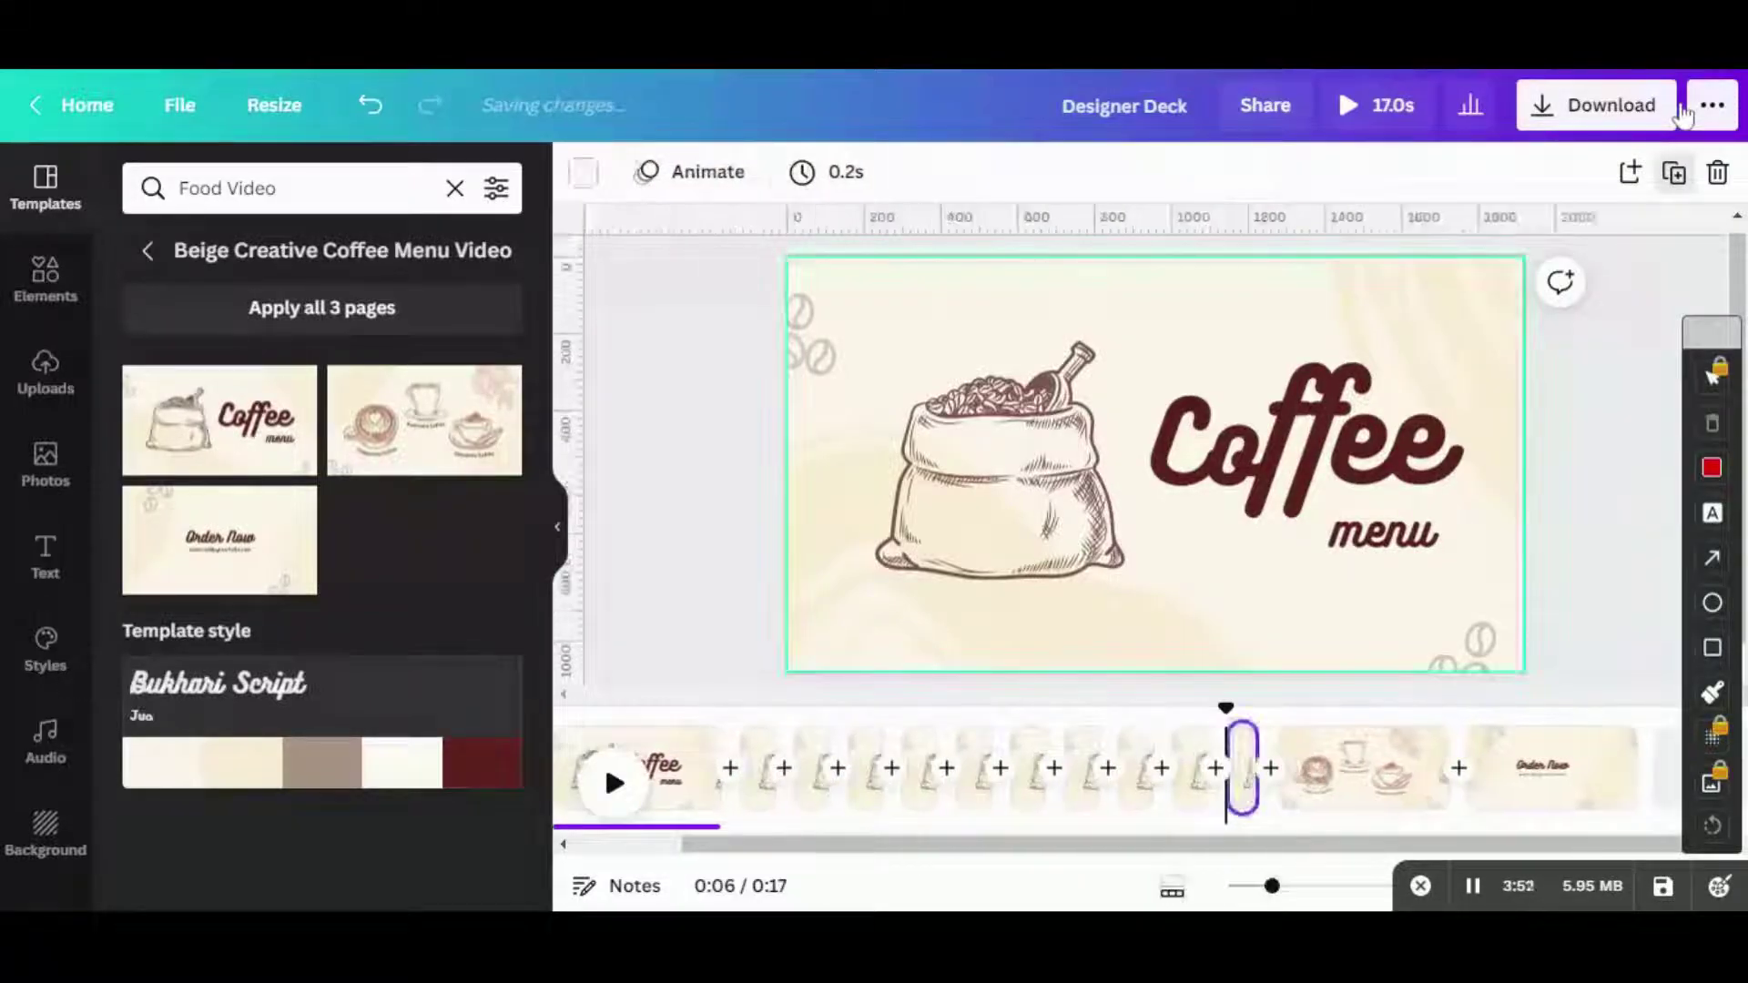
pyautogui.hotkey('ctrl', 'd')
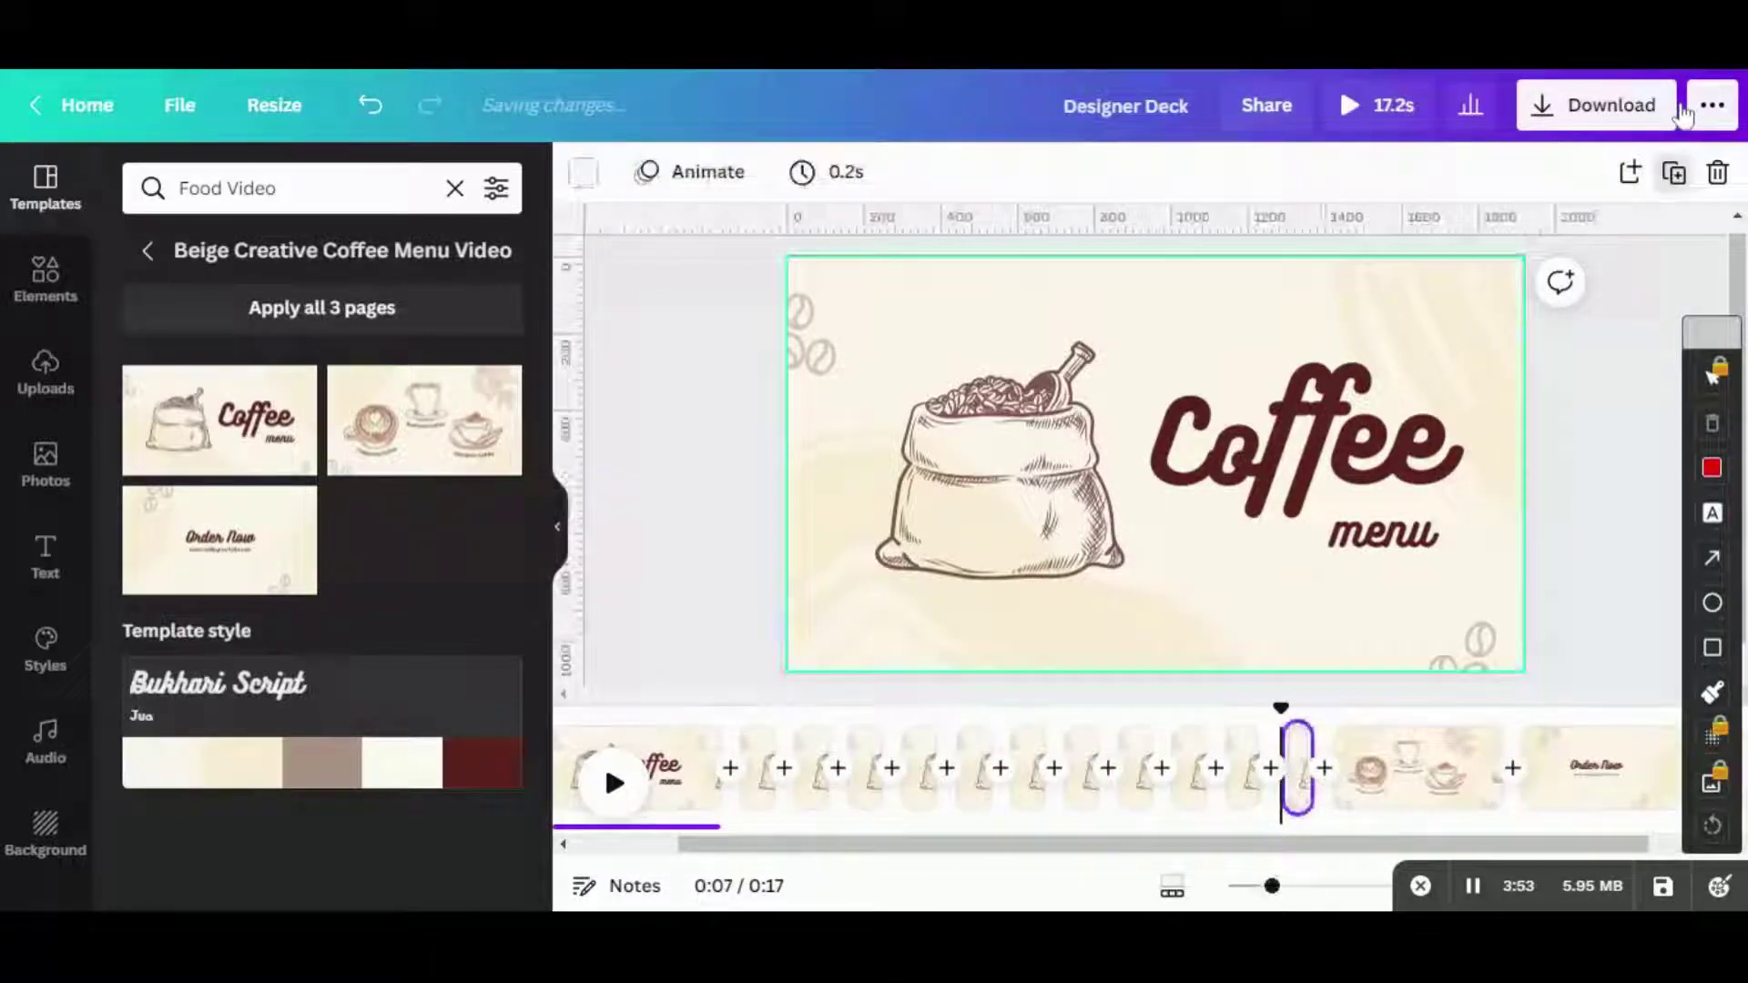
pyautogui.hotkey('ctrl', 'd')
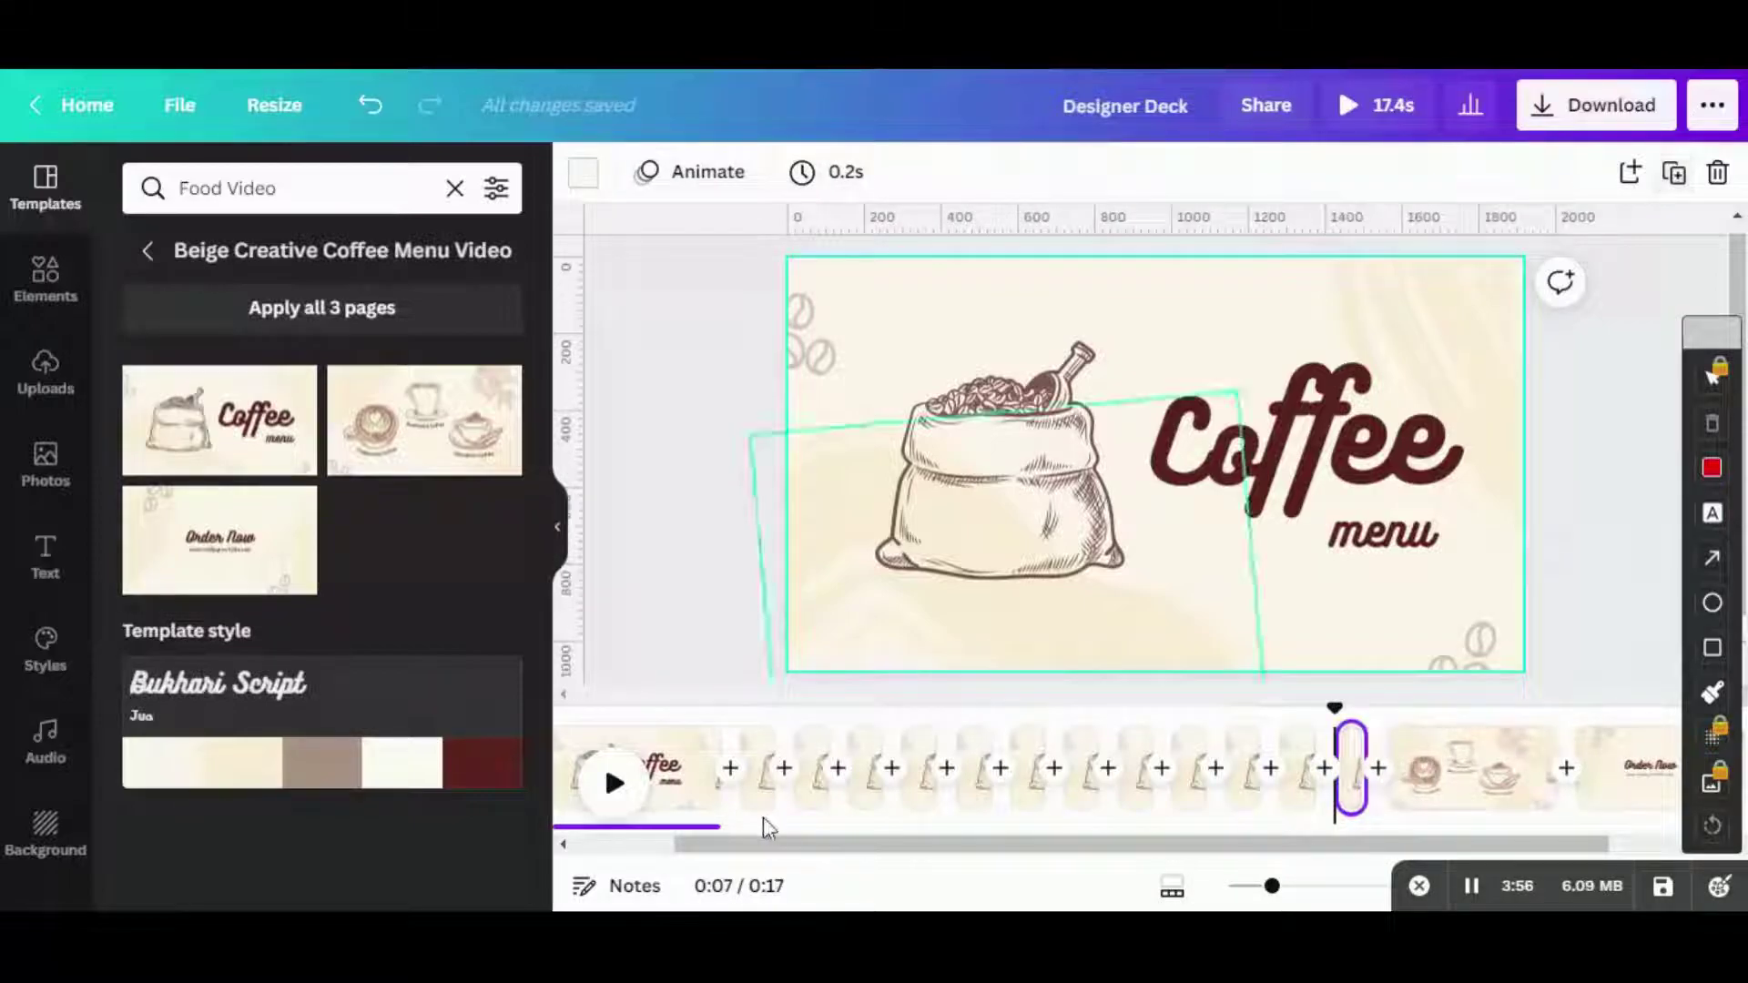
# - On the first 0.2-second page, set the "C" font size to 250 and move the letter slightly up and left
pyautogui.click(758, 769)
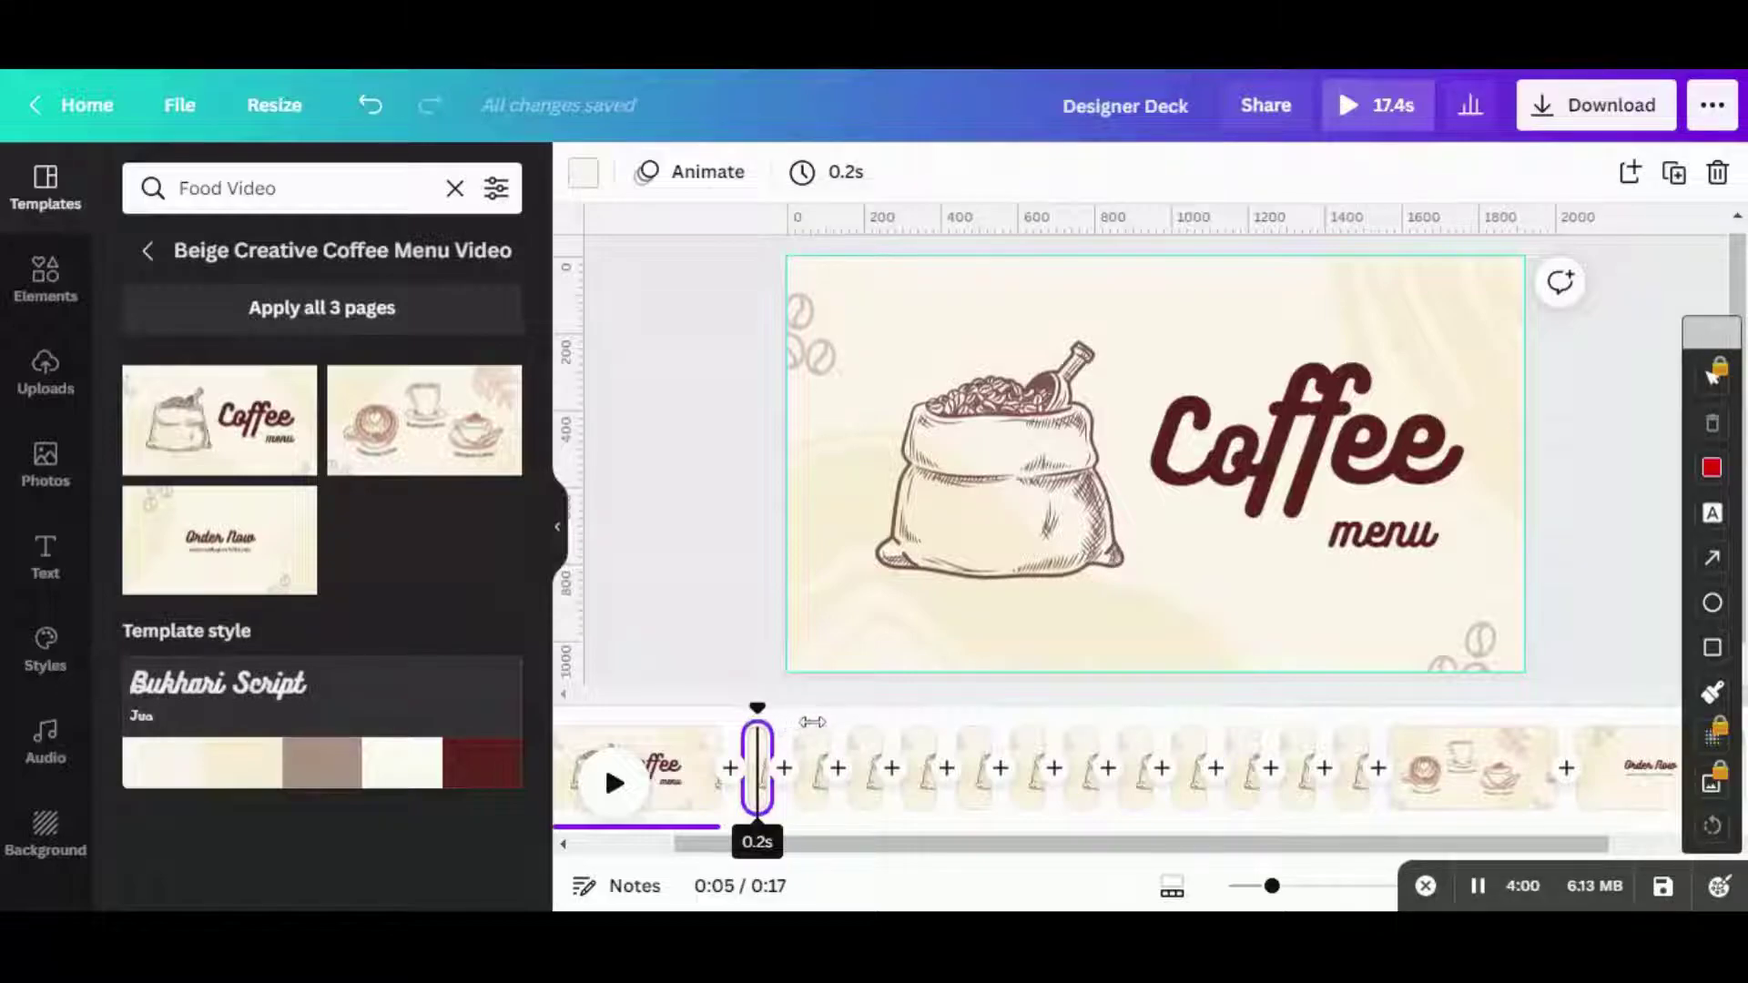
pyautogui.moveTo(758, 769); pyautogui.dragTo(811, 728)
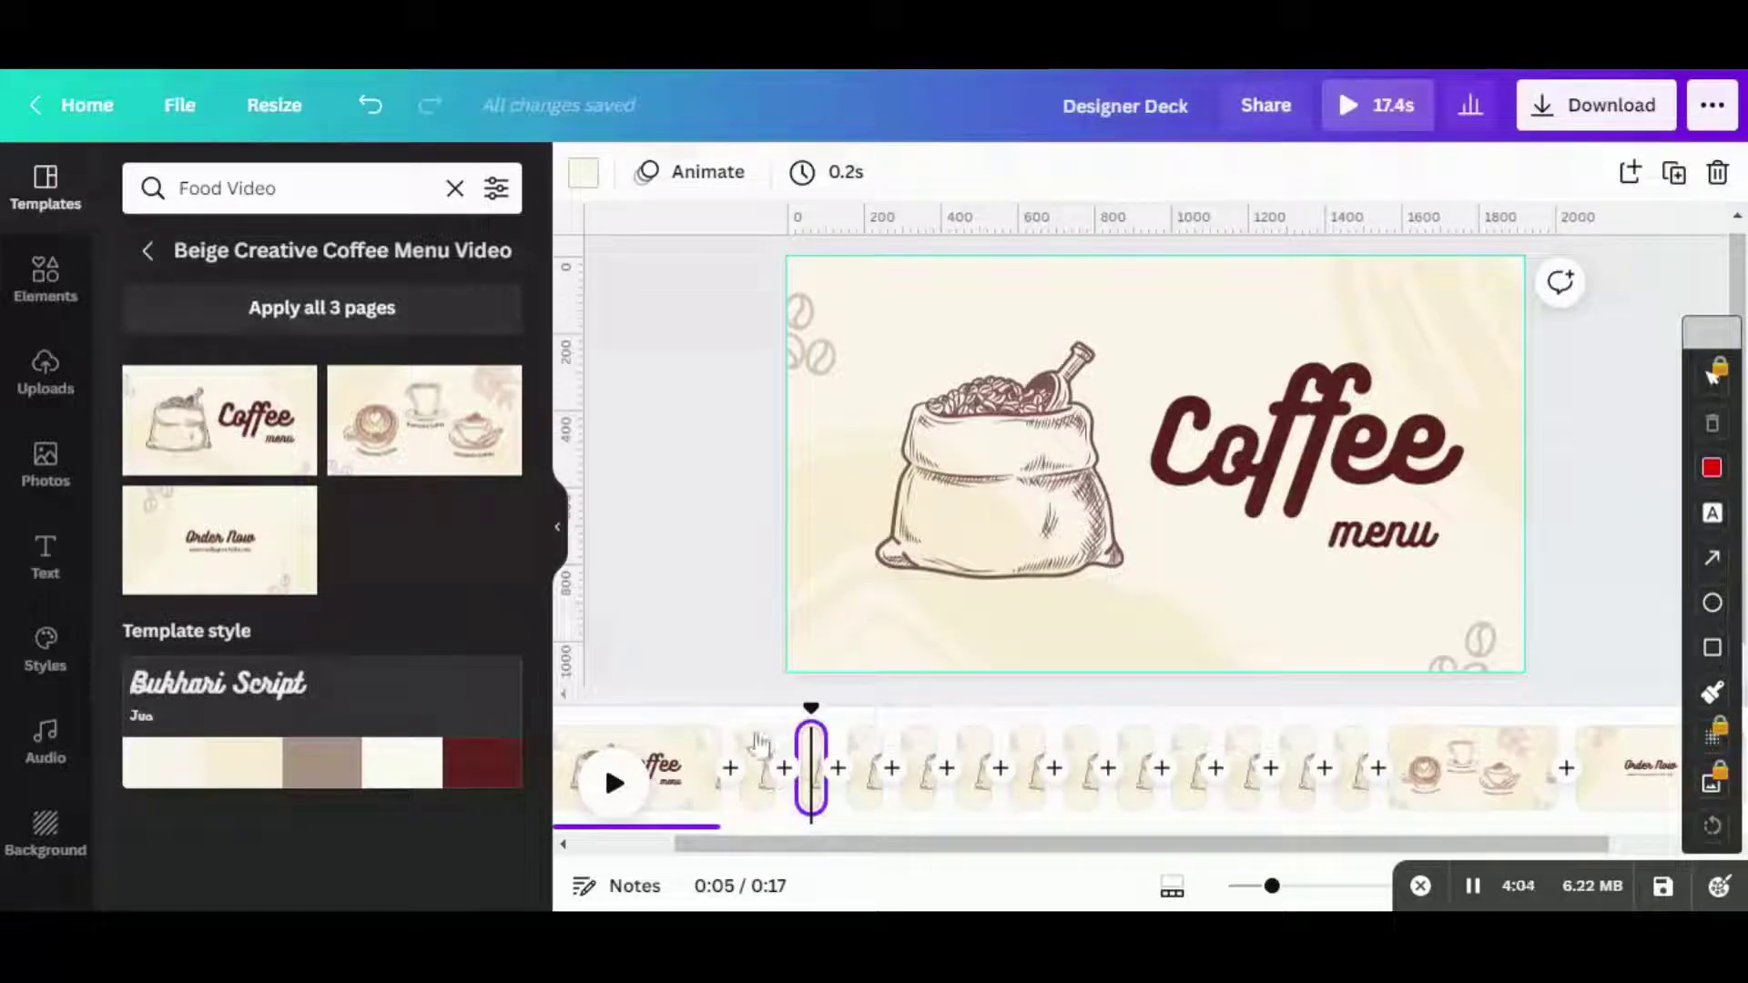
pyautogui.click(758, 733)
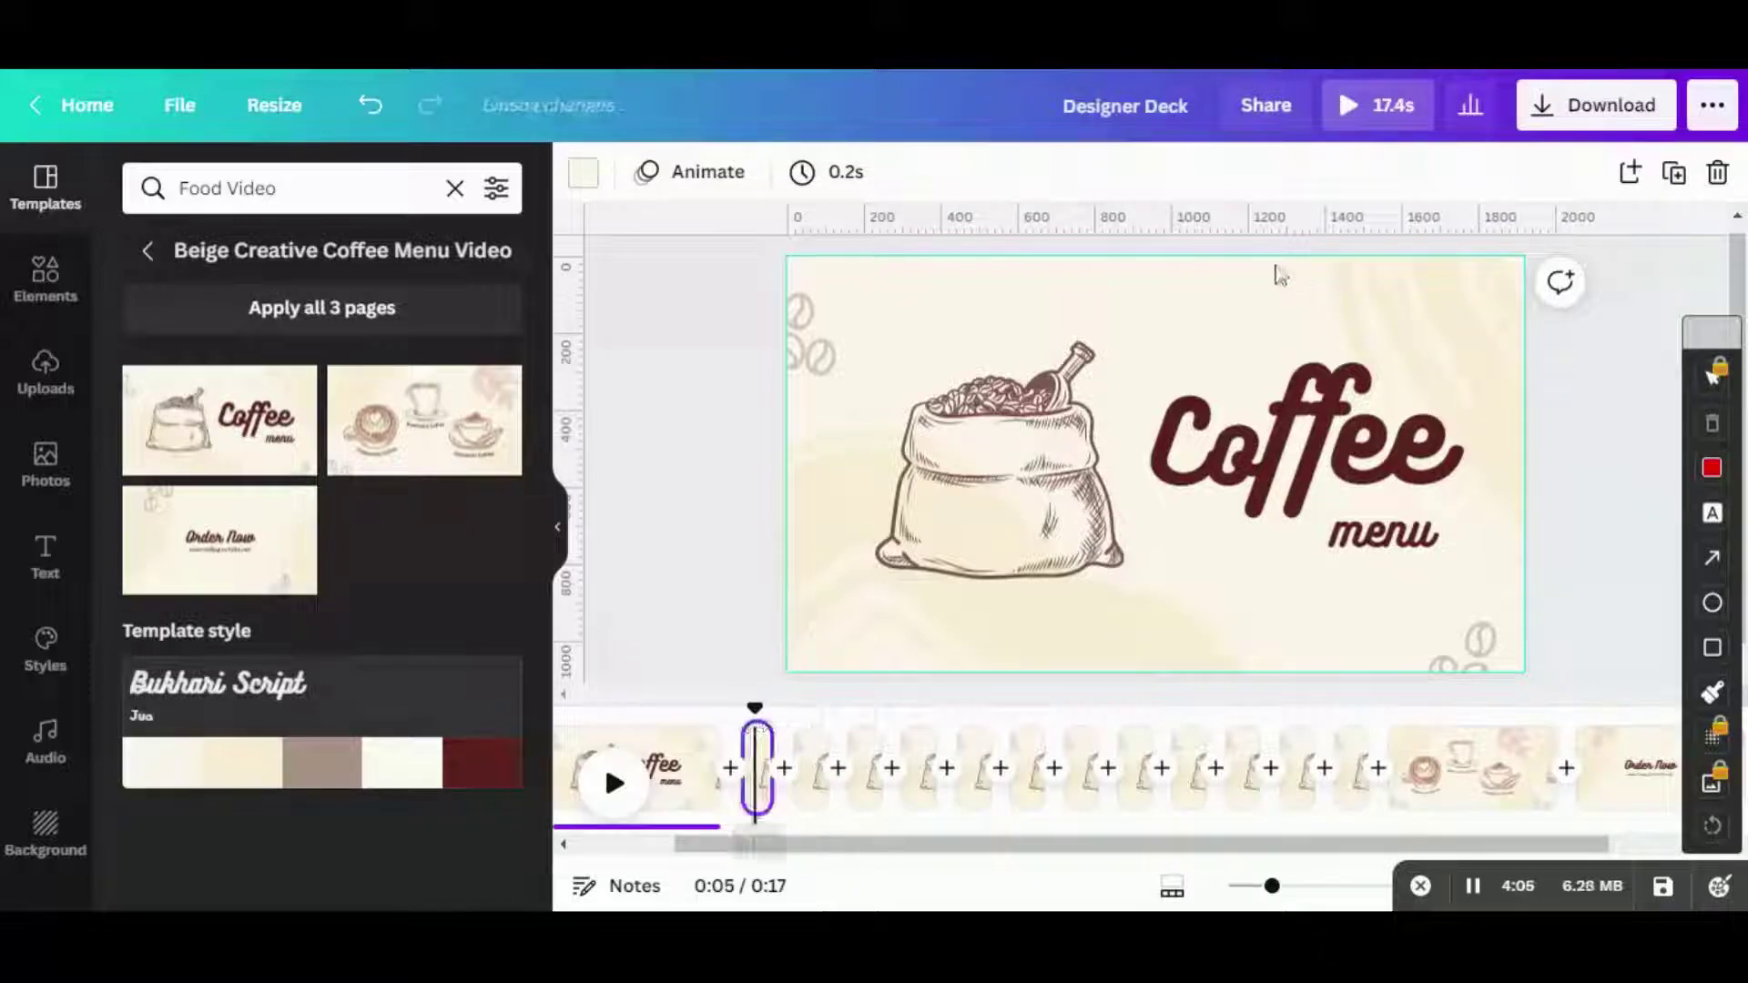
pyautogui.click(1185, 375)
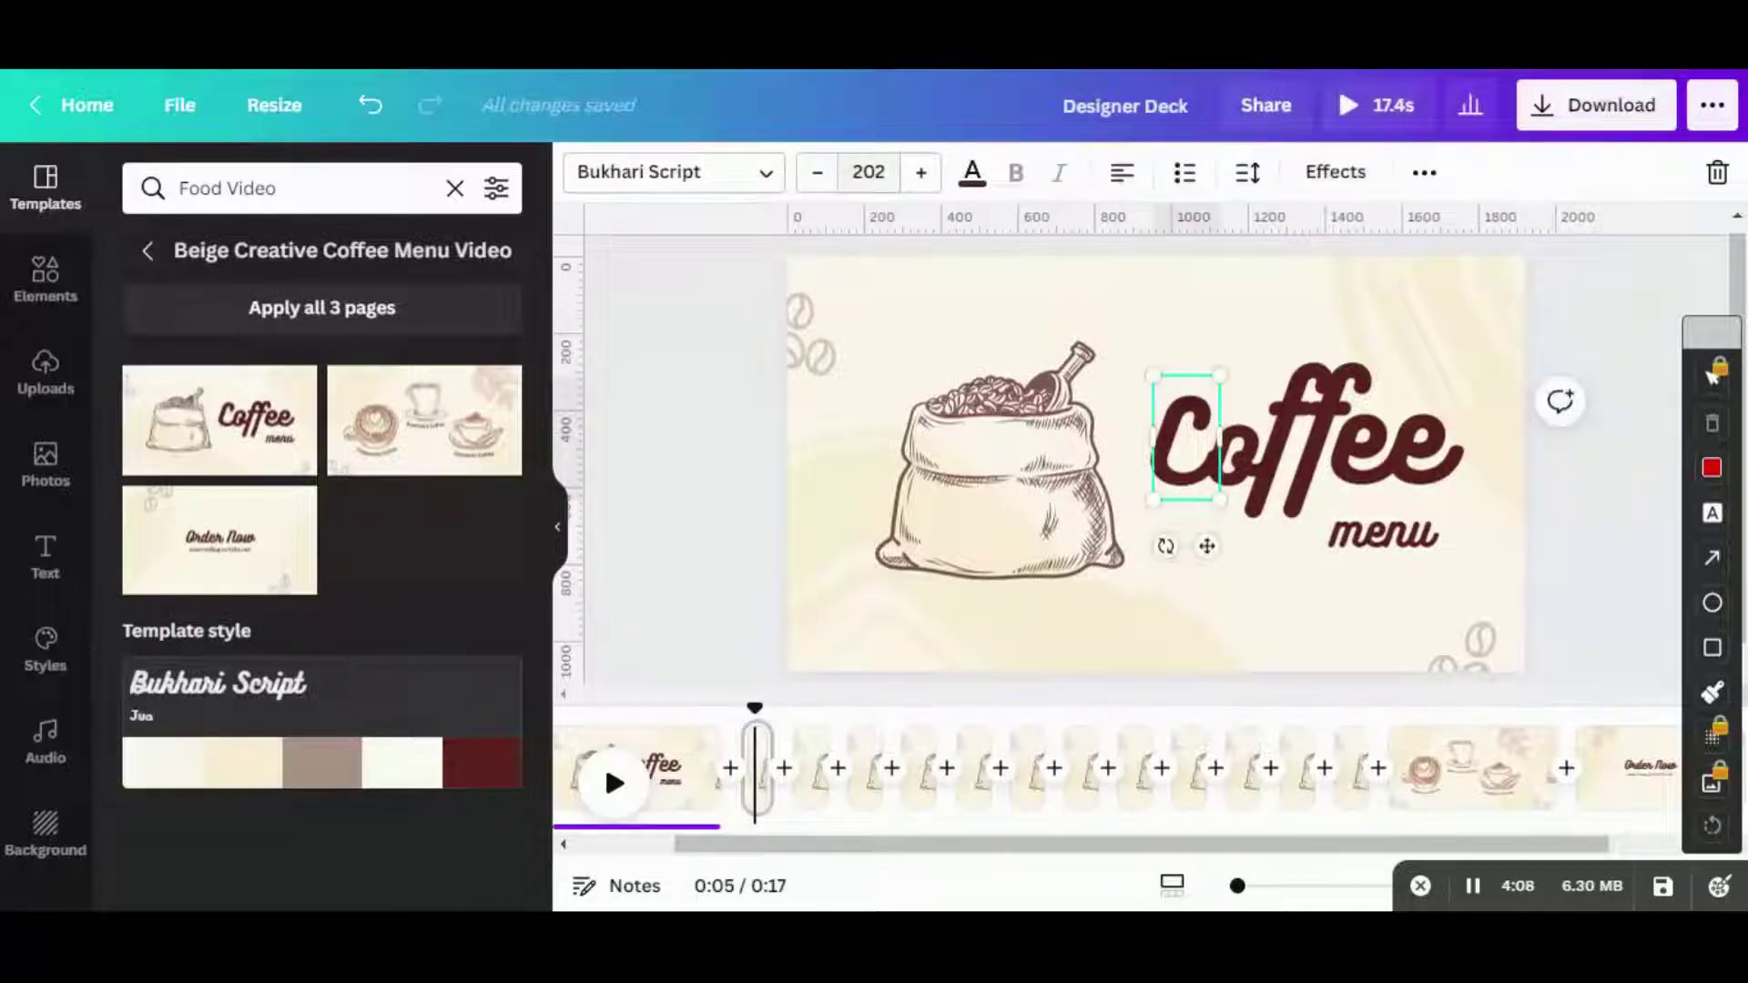
pyautogui.write('250')
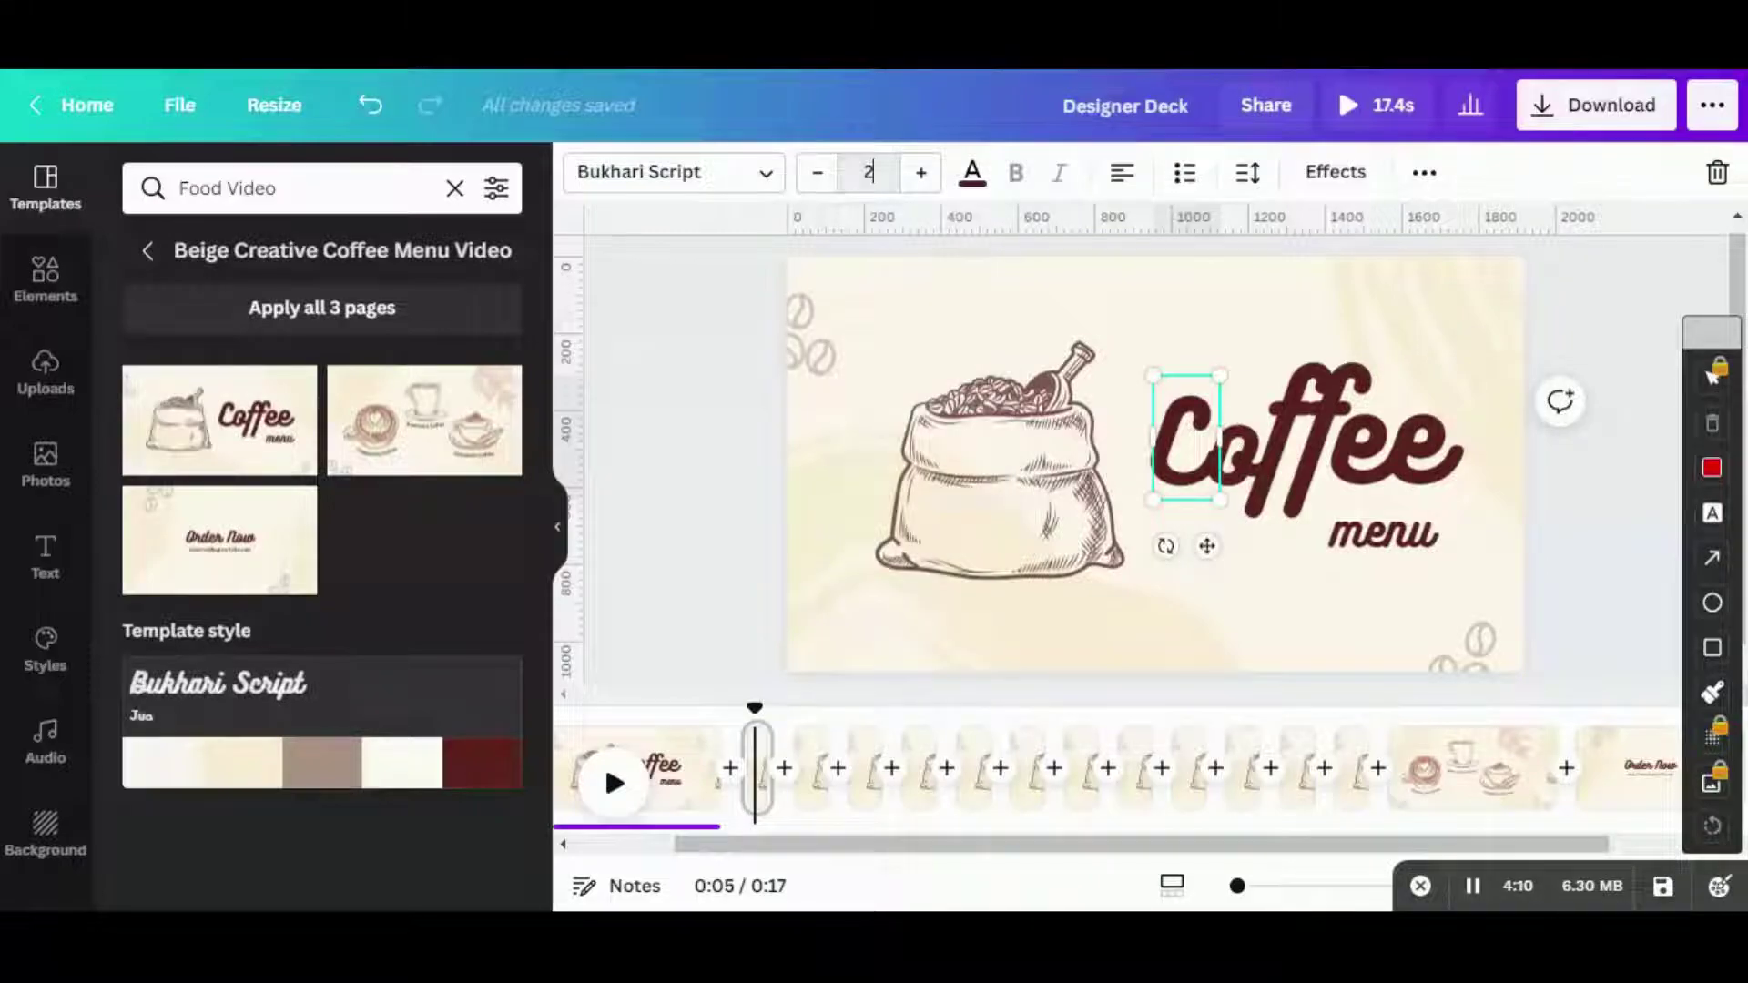
pyautogui.press('Return')
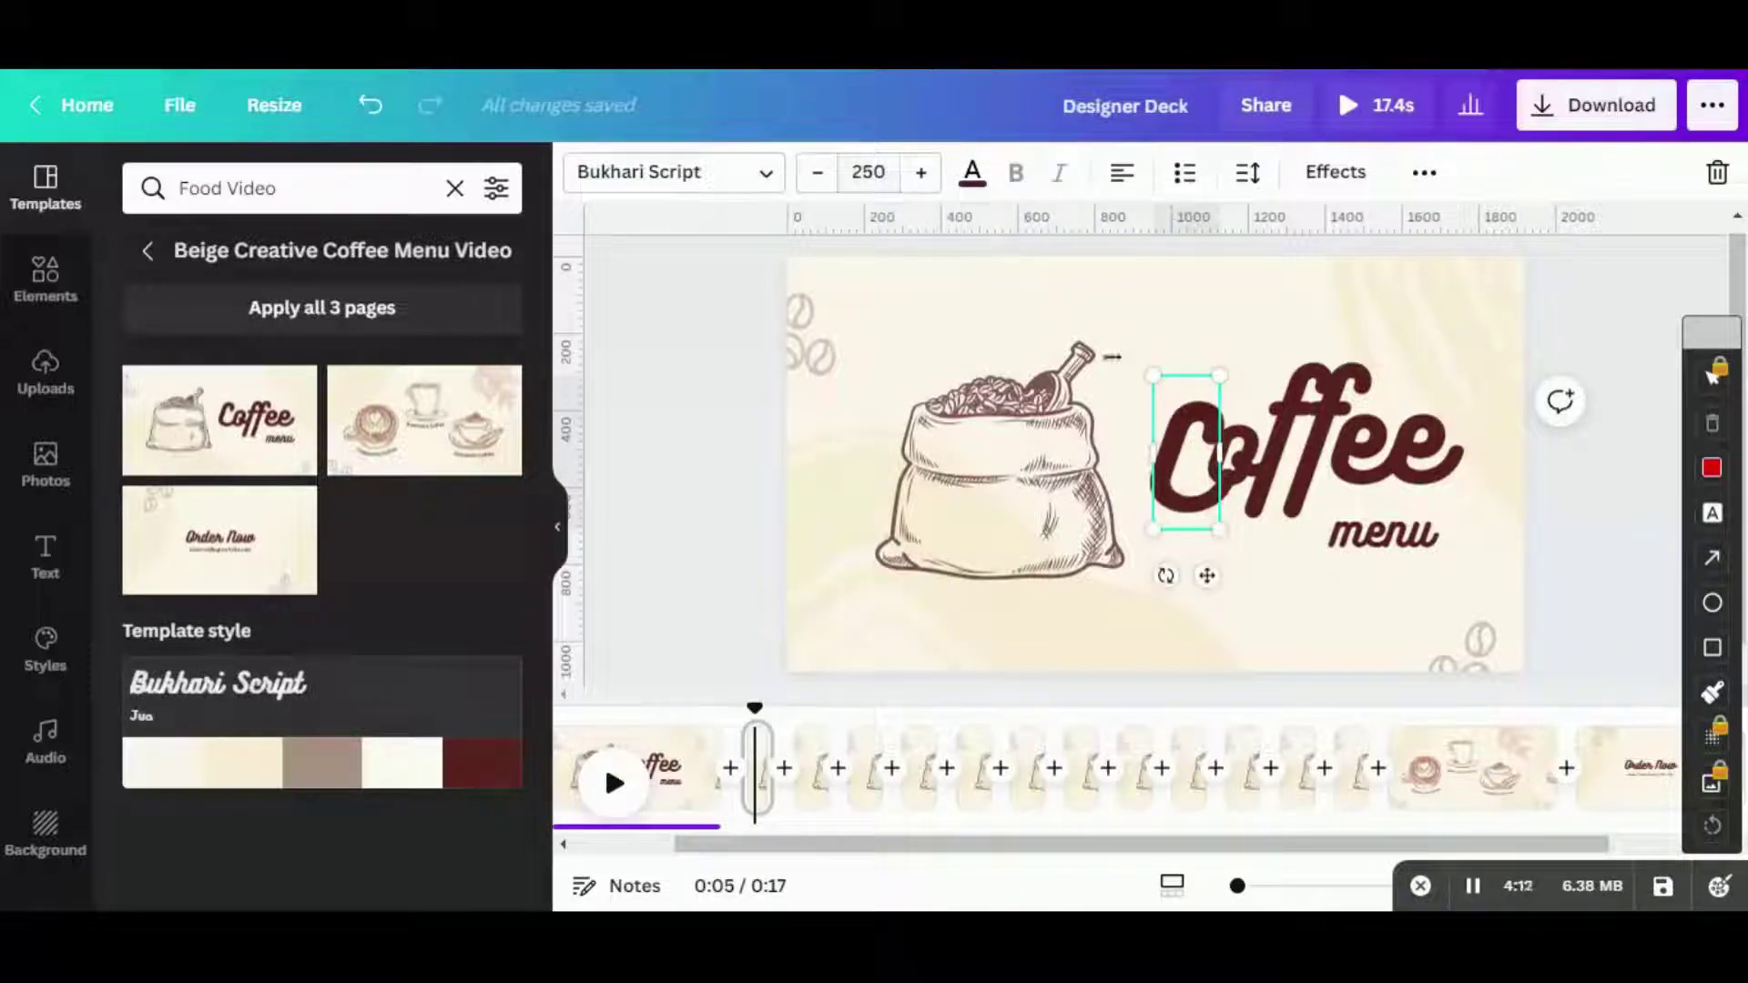
pyautogui.moveTo(1181, 401); pyautogui.dragTo(1170, 383)
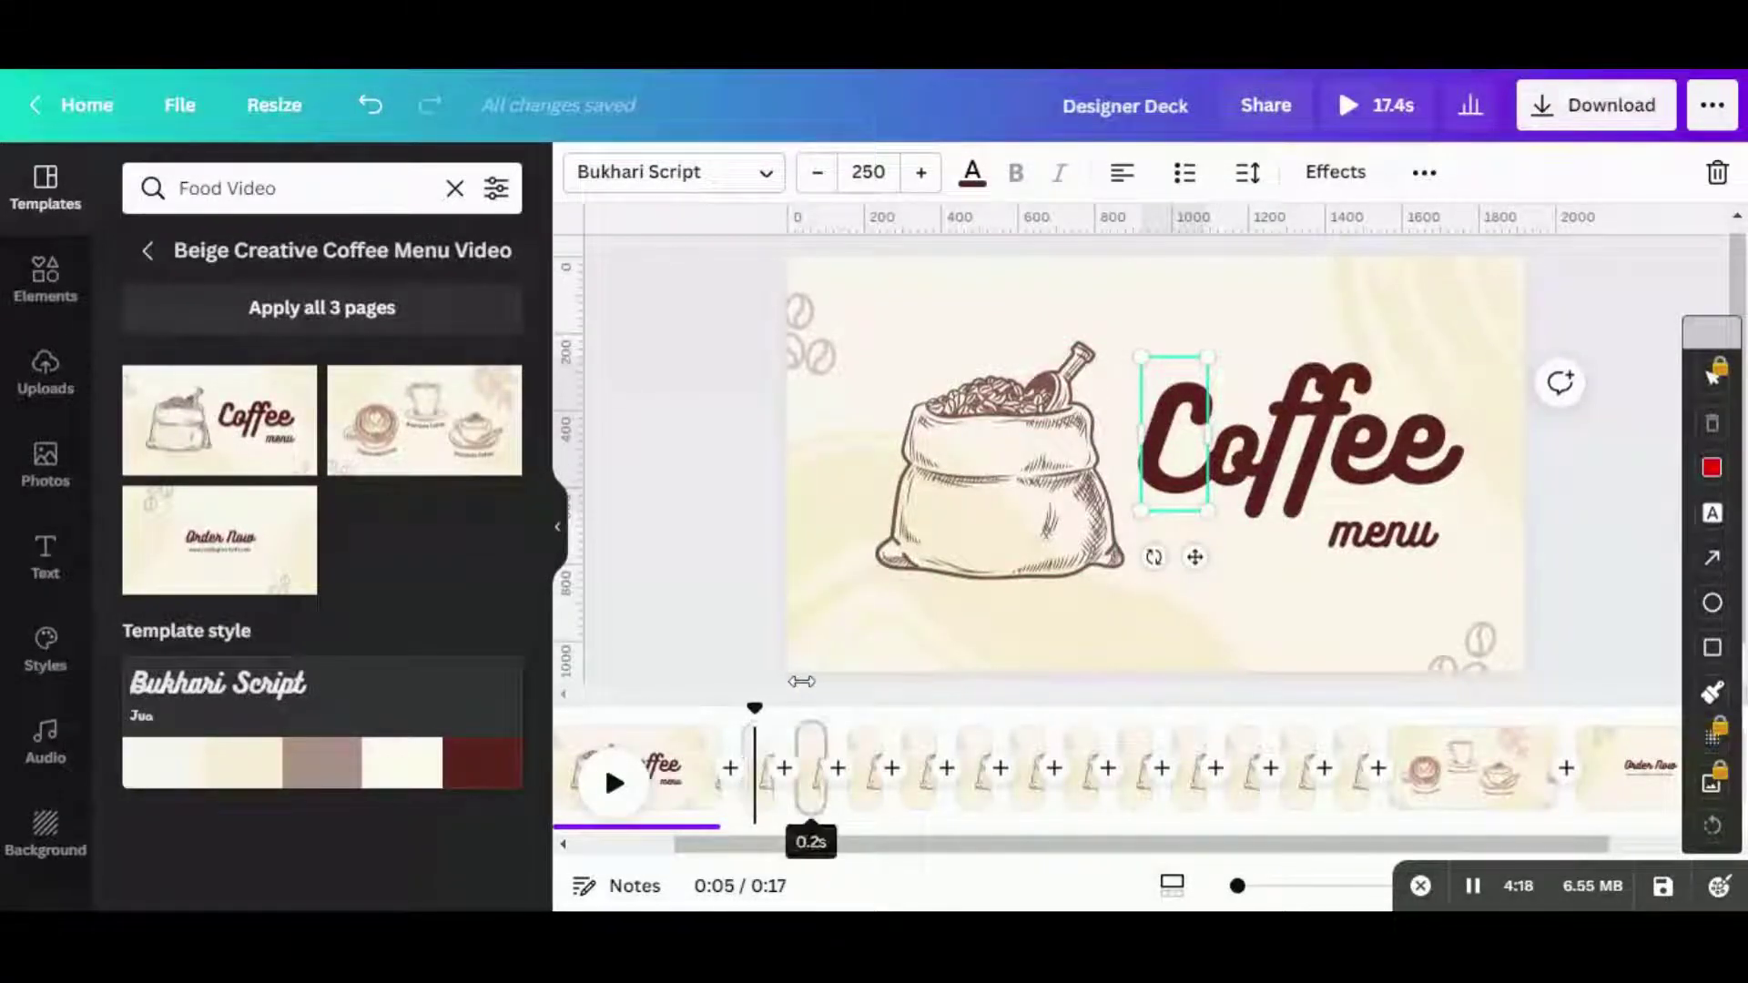
# - On the third 0.2-second page, enlarge the "o" to font size 250 and shift it slightly upward
pyautogui.click(802, 765)
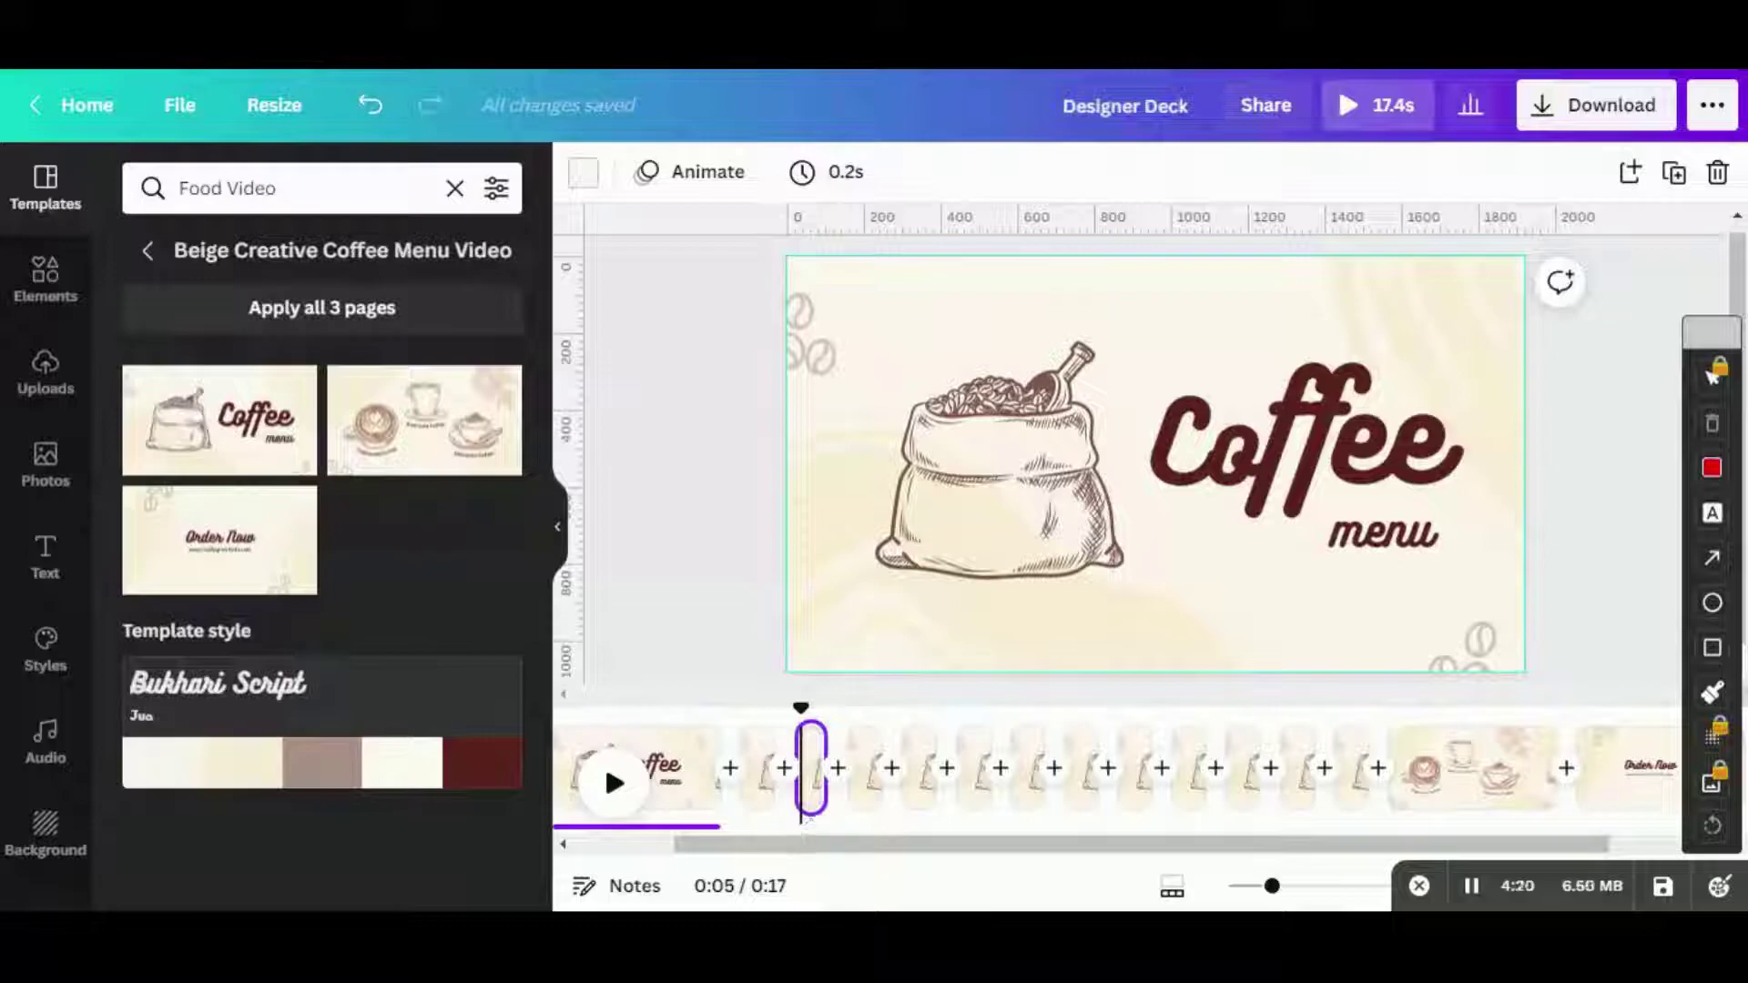
pyautogui.click(867, 765)
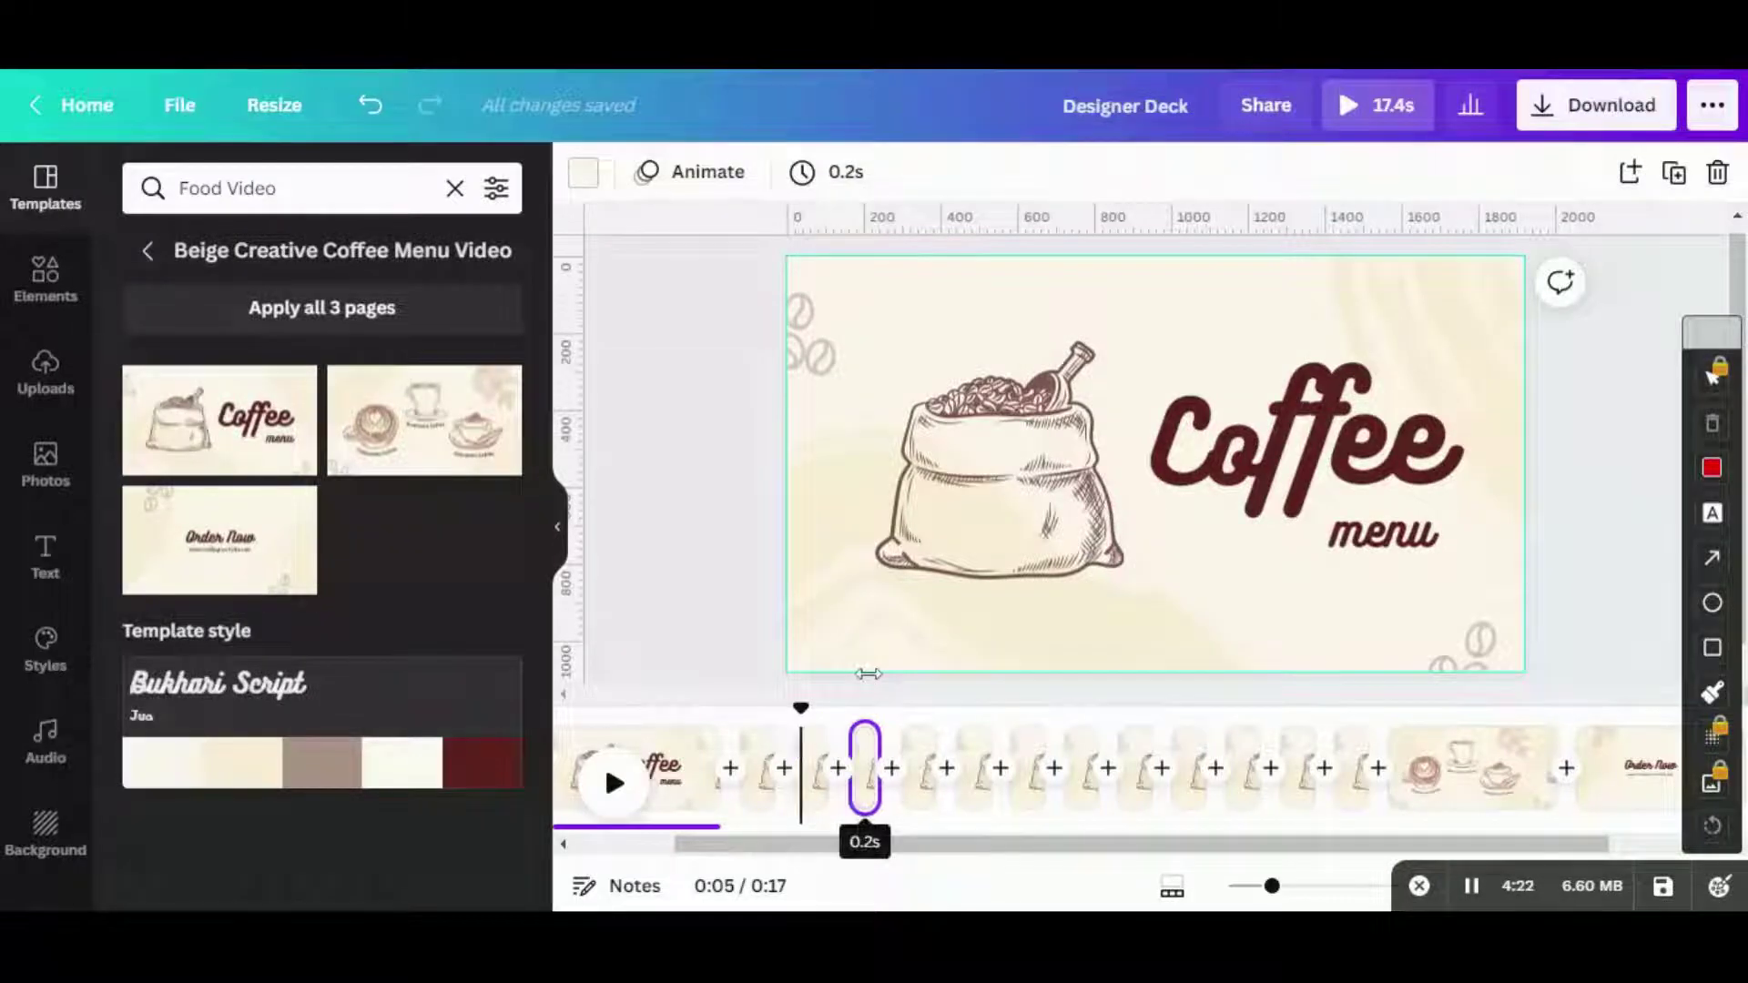
pyautogui.click(1241, 385)
pyautogui.moveTo(1206, 304); pyautogui.dragTo(1183, 271)
pyautogui.moveTo(1229, 375); pyautogui.dragTo(1230, 369)
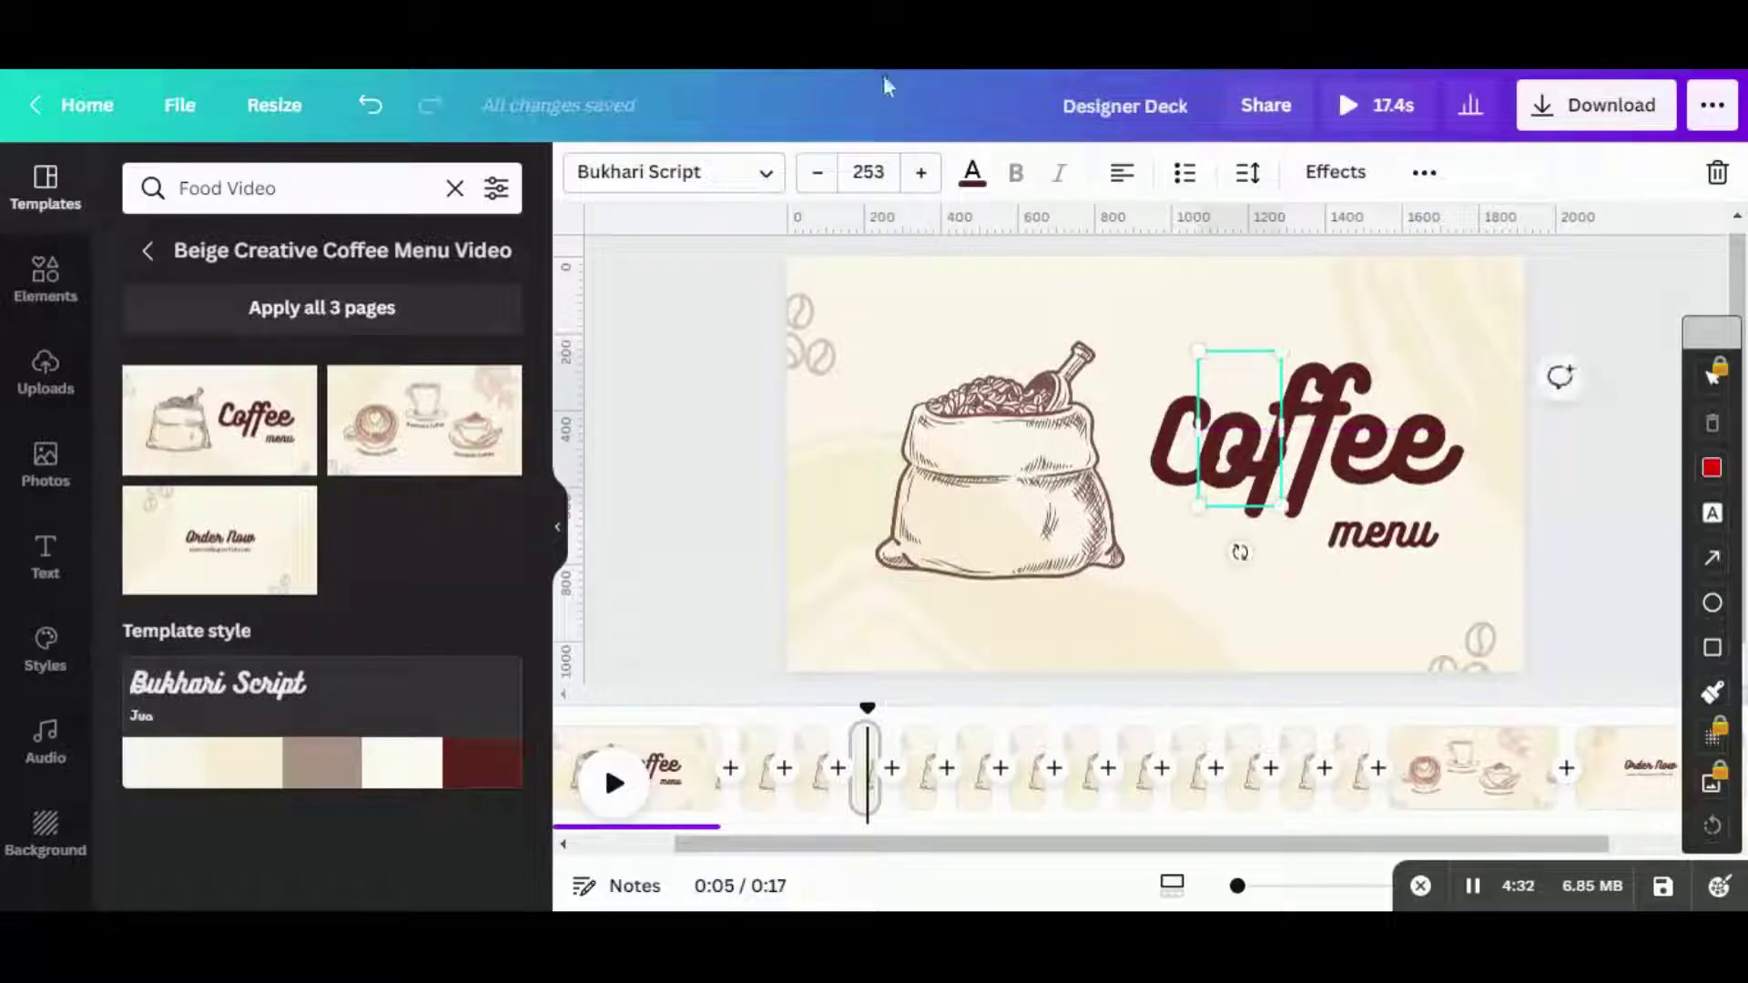
pyautogui.click(868, 171)
pyautogui.write('0')
pyautogui.press('BackSpace')
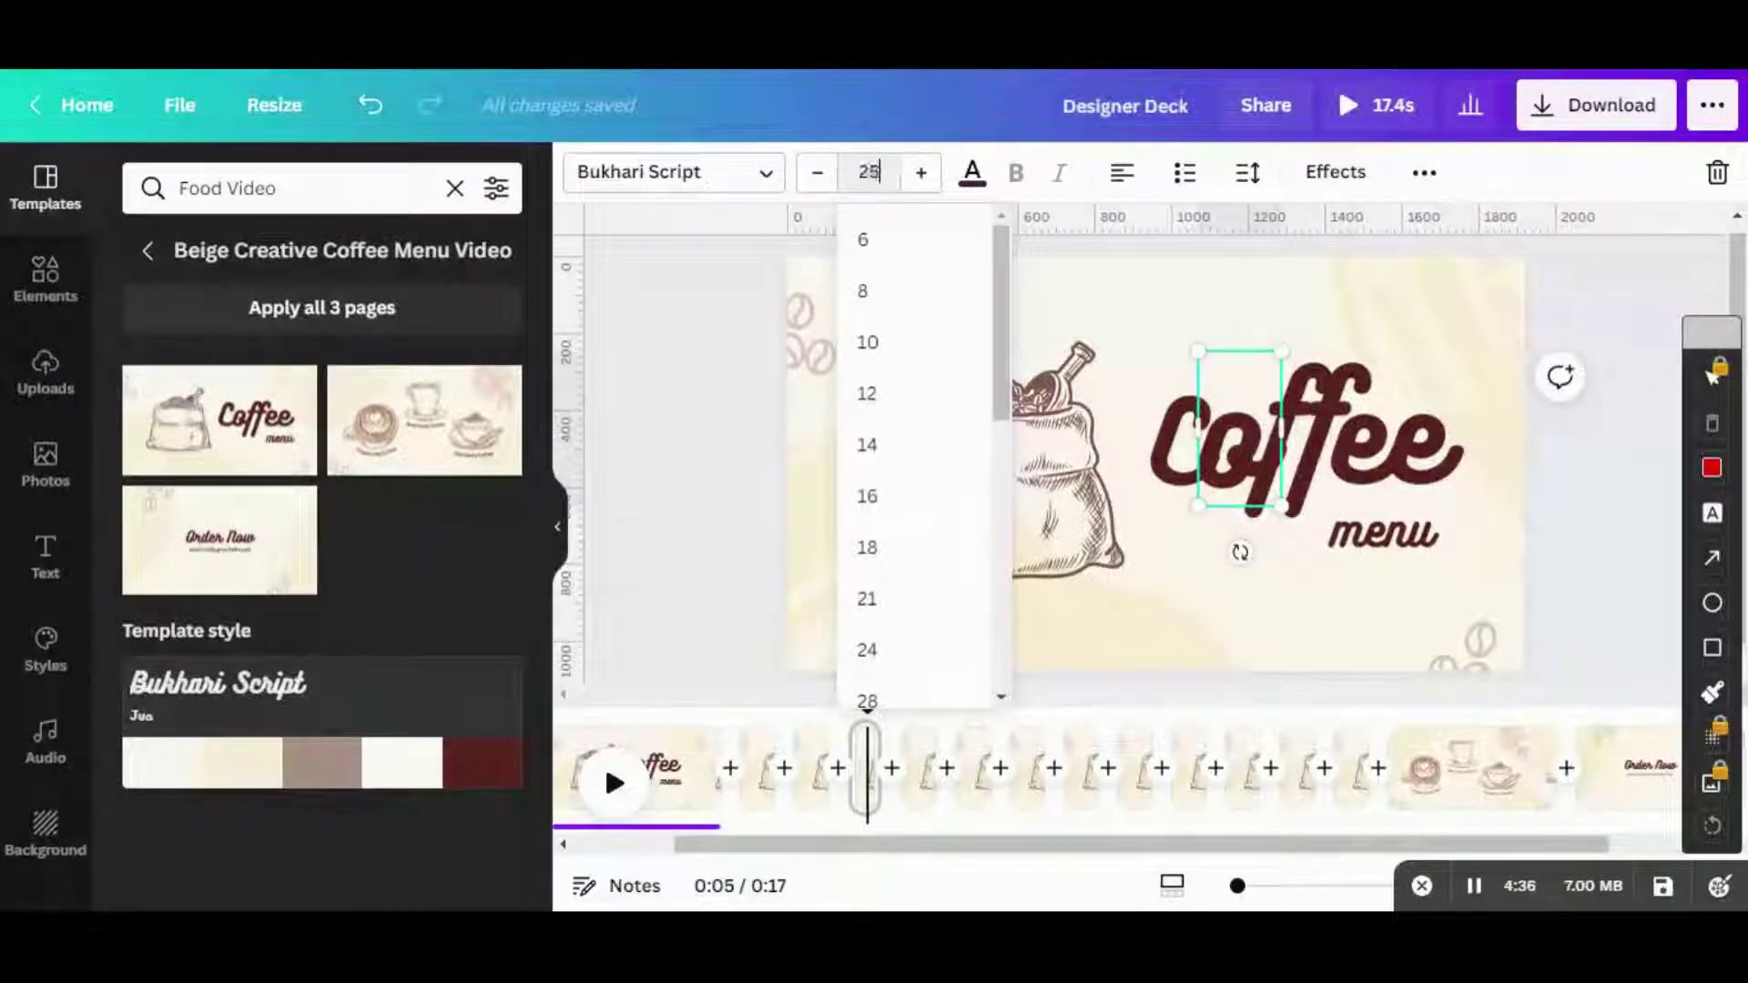
pyautogui.press('Return')
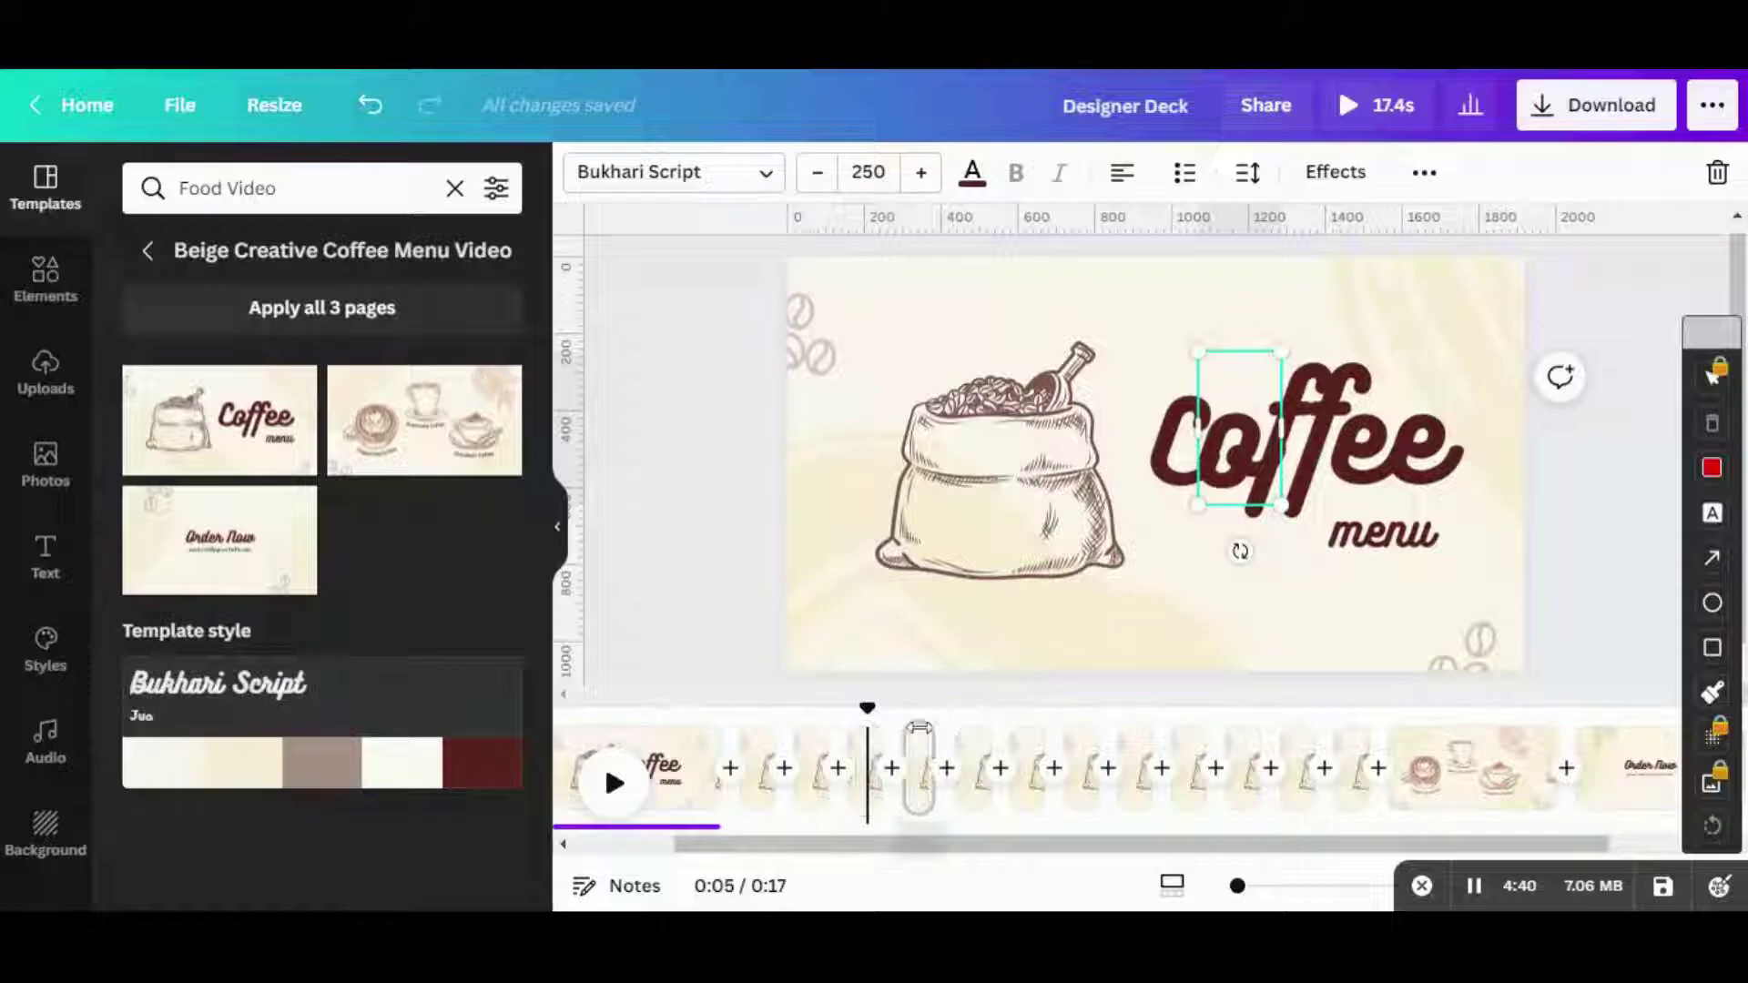
# - On the fifth 0.2-second page, set the first "f" to font size 250 and nudge it slightly up
pyautogui.click(919, 728)
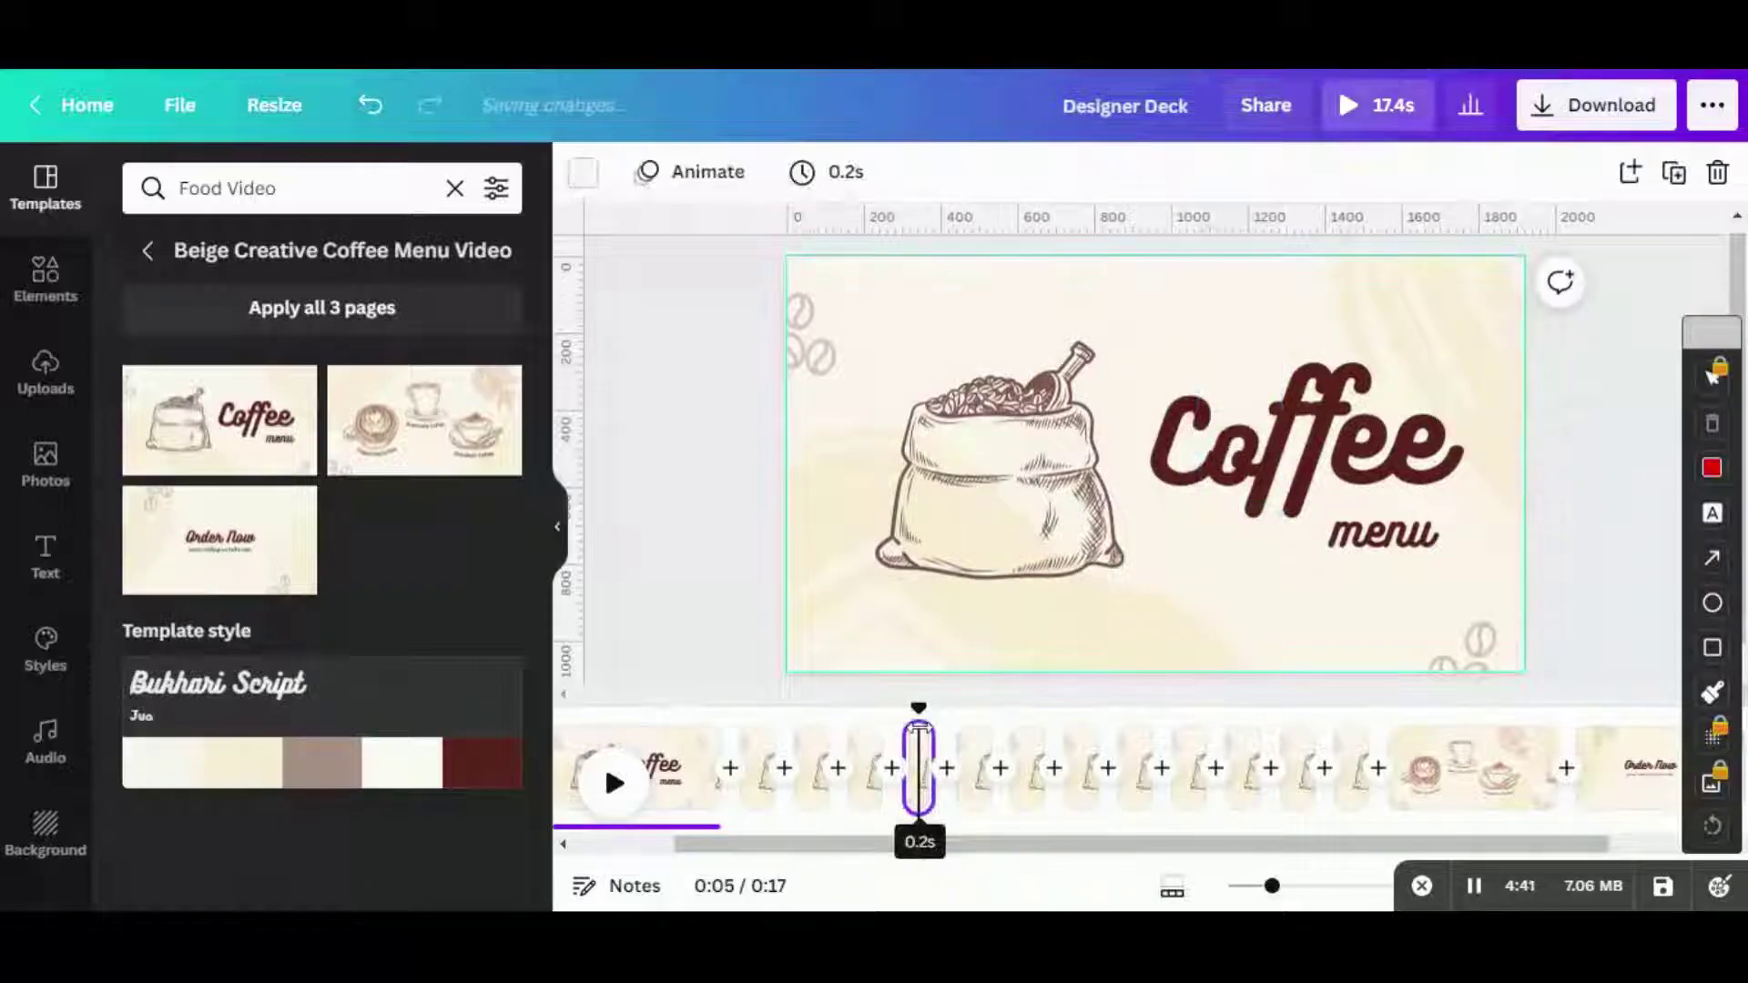
pyautogui.click(974, 726)
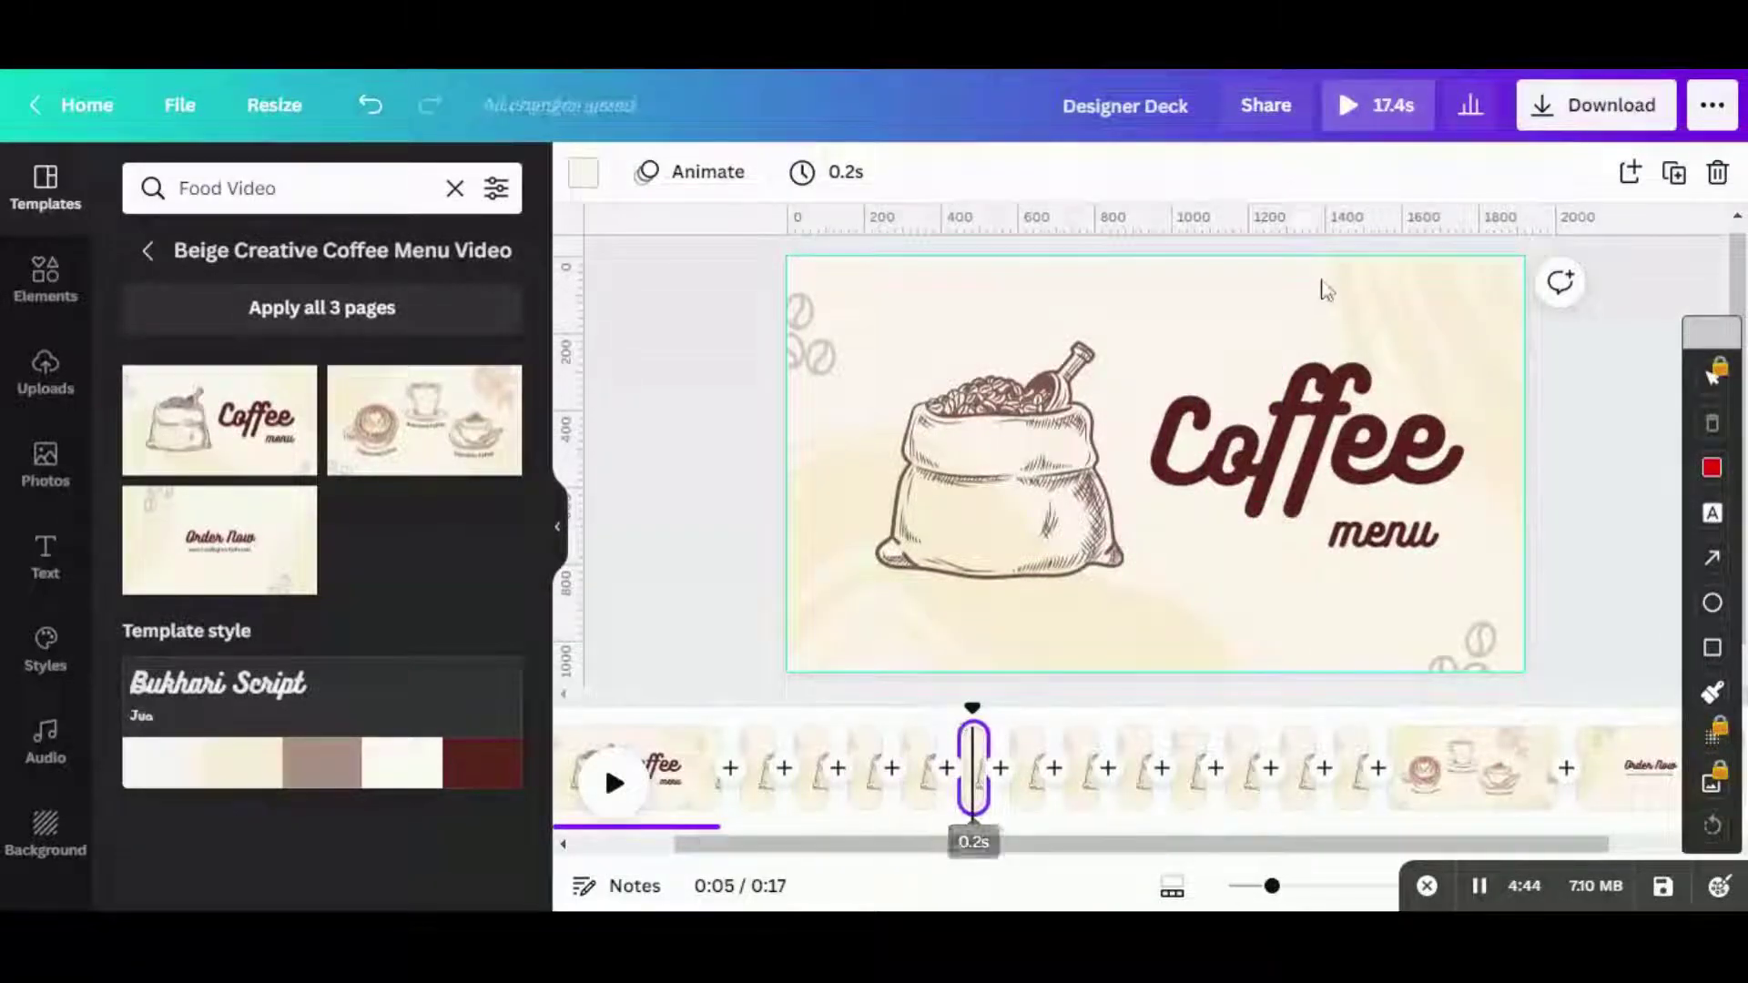
pyautogui.hotkey('ctrl', 'v')
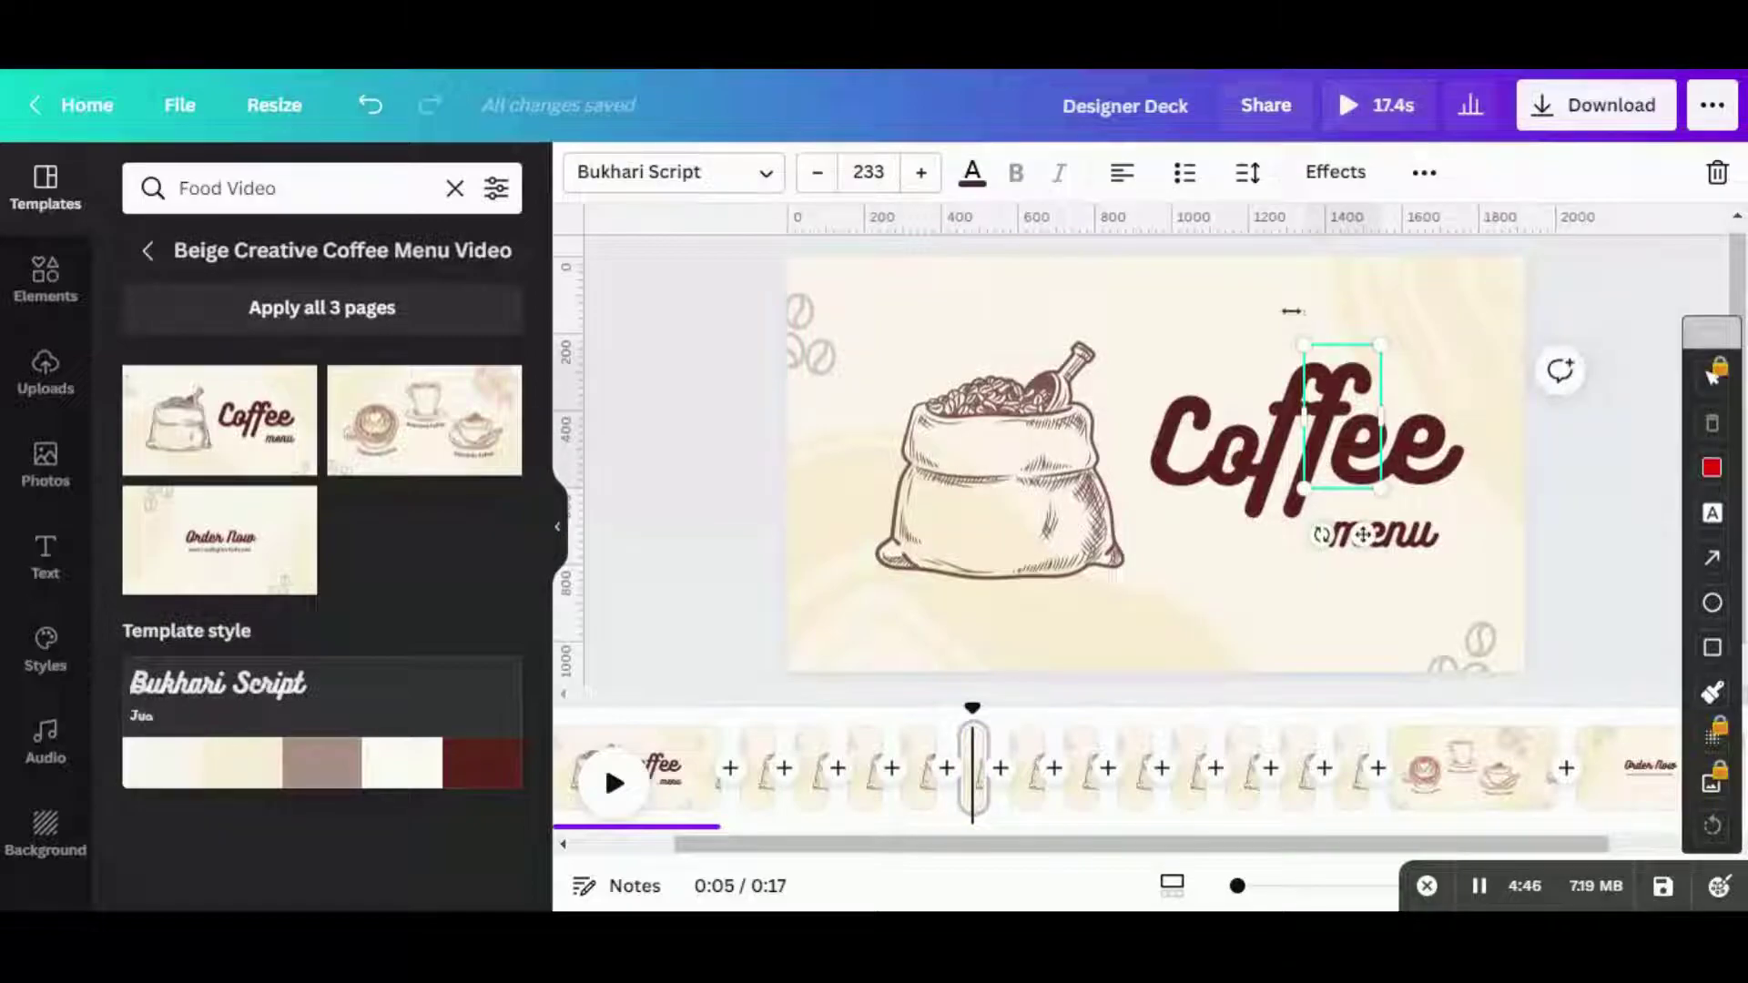
pyautogui.click(1329, 545)
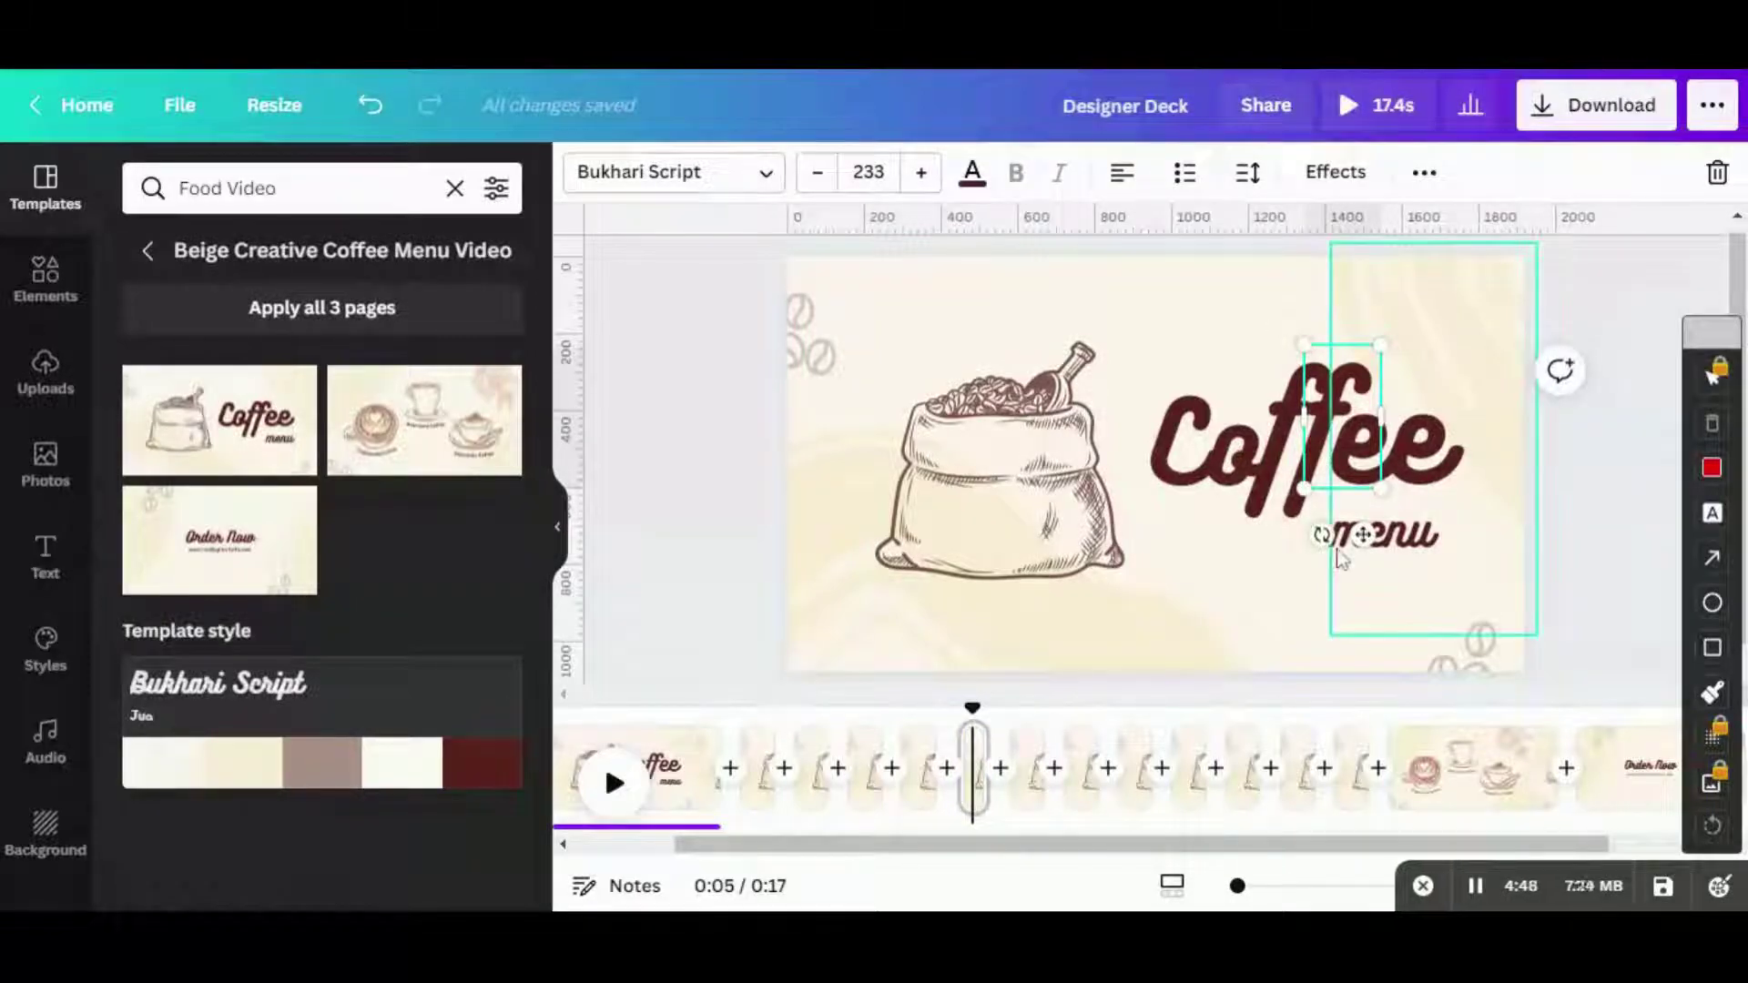
pyautogui.click(1261, 417)
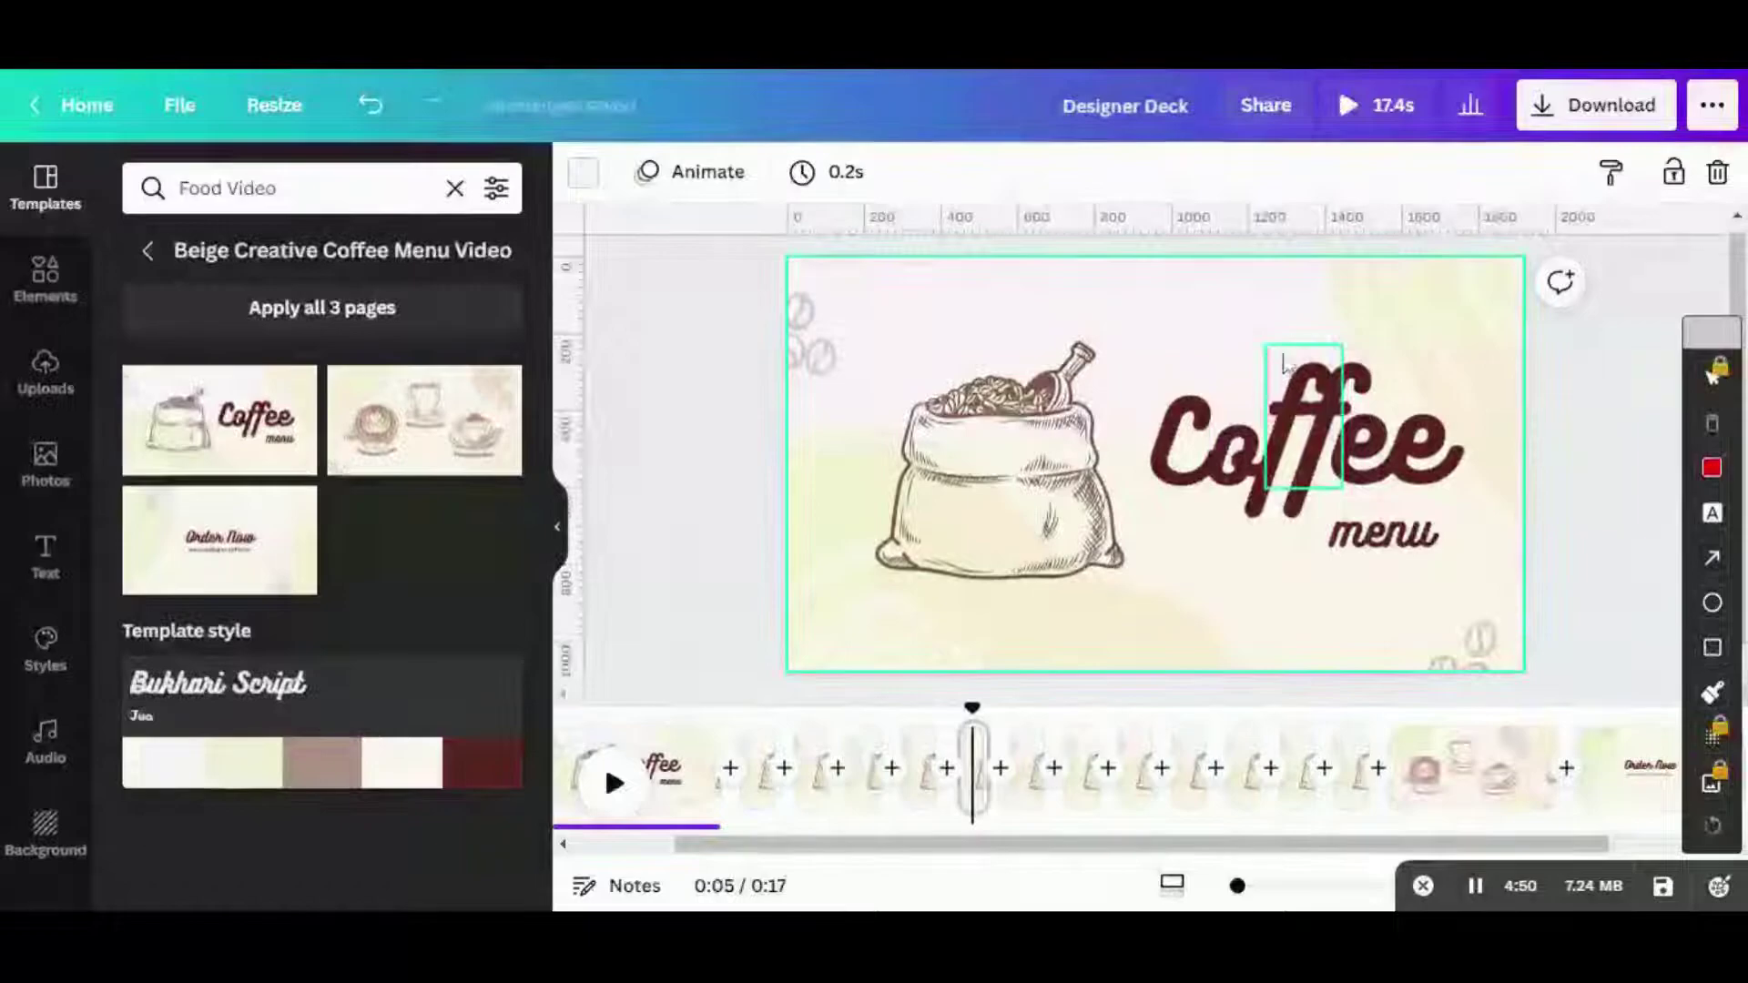
pyautogui.click(1302, 391)
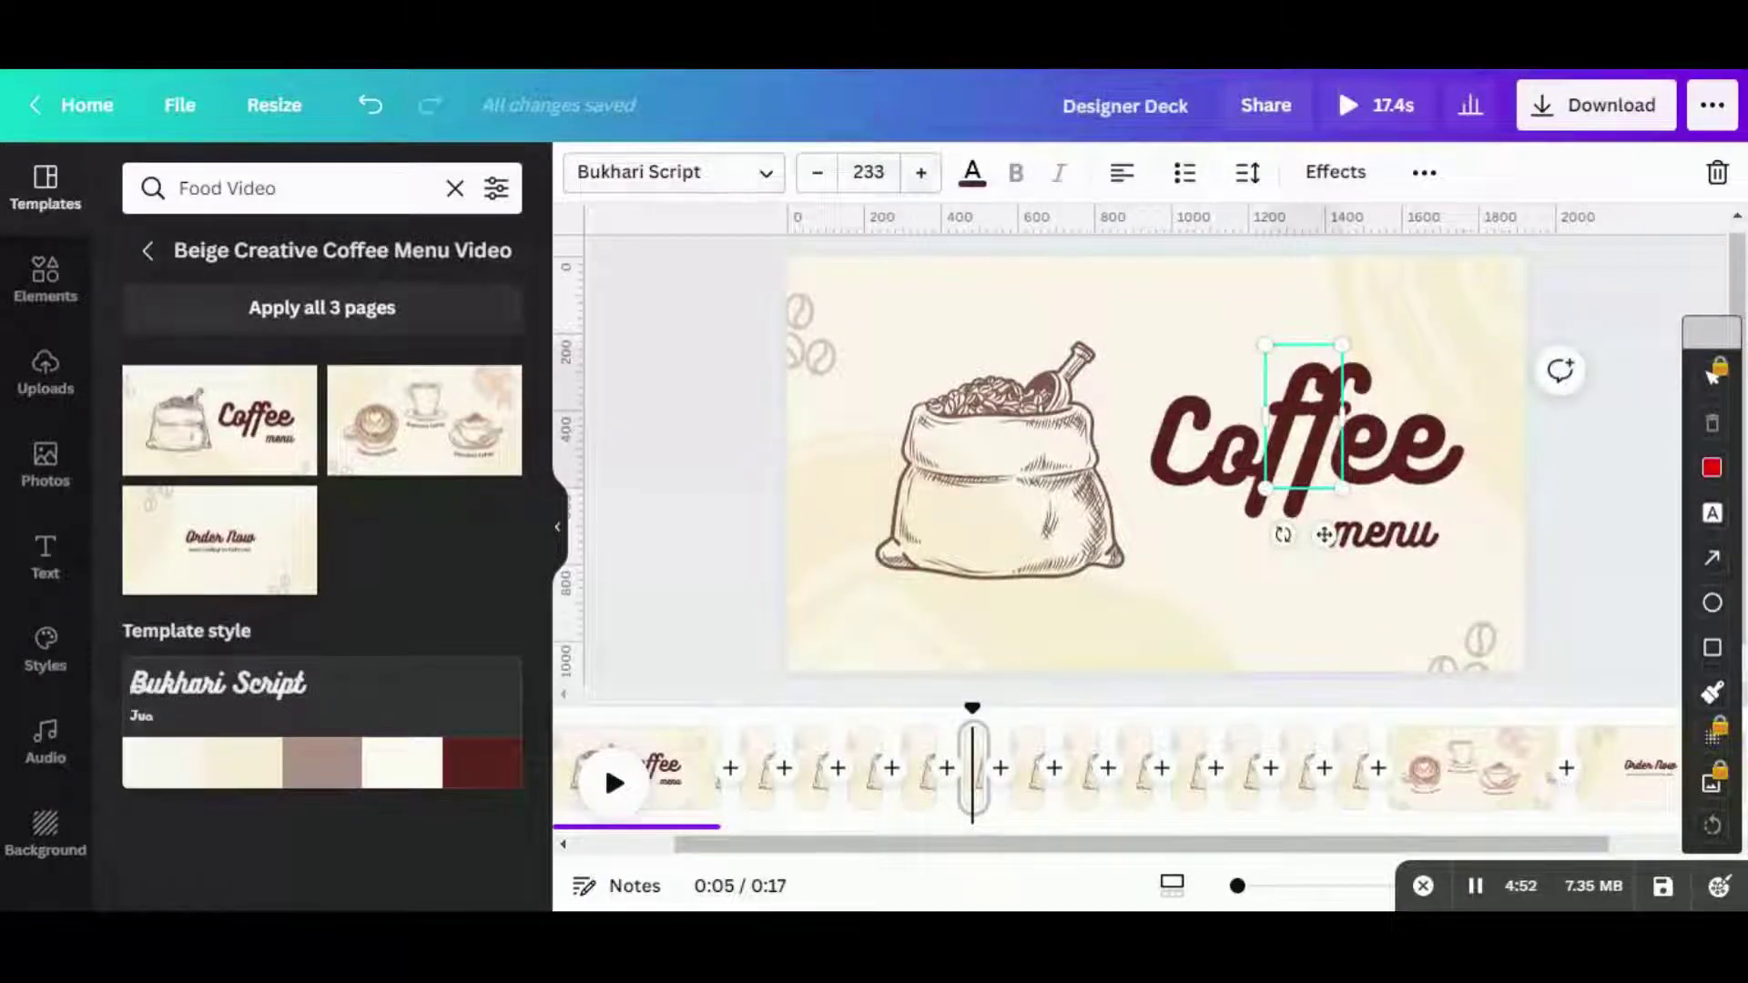
pyautogui.click(872, 172)
pyautogui.doubleClick(872, 172)
pyautogui.write('250')
pyautogui.press('Return')
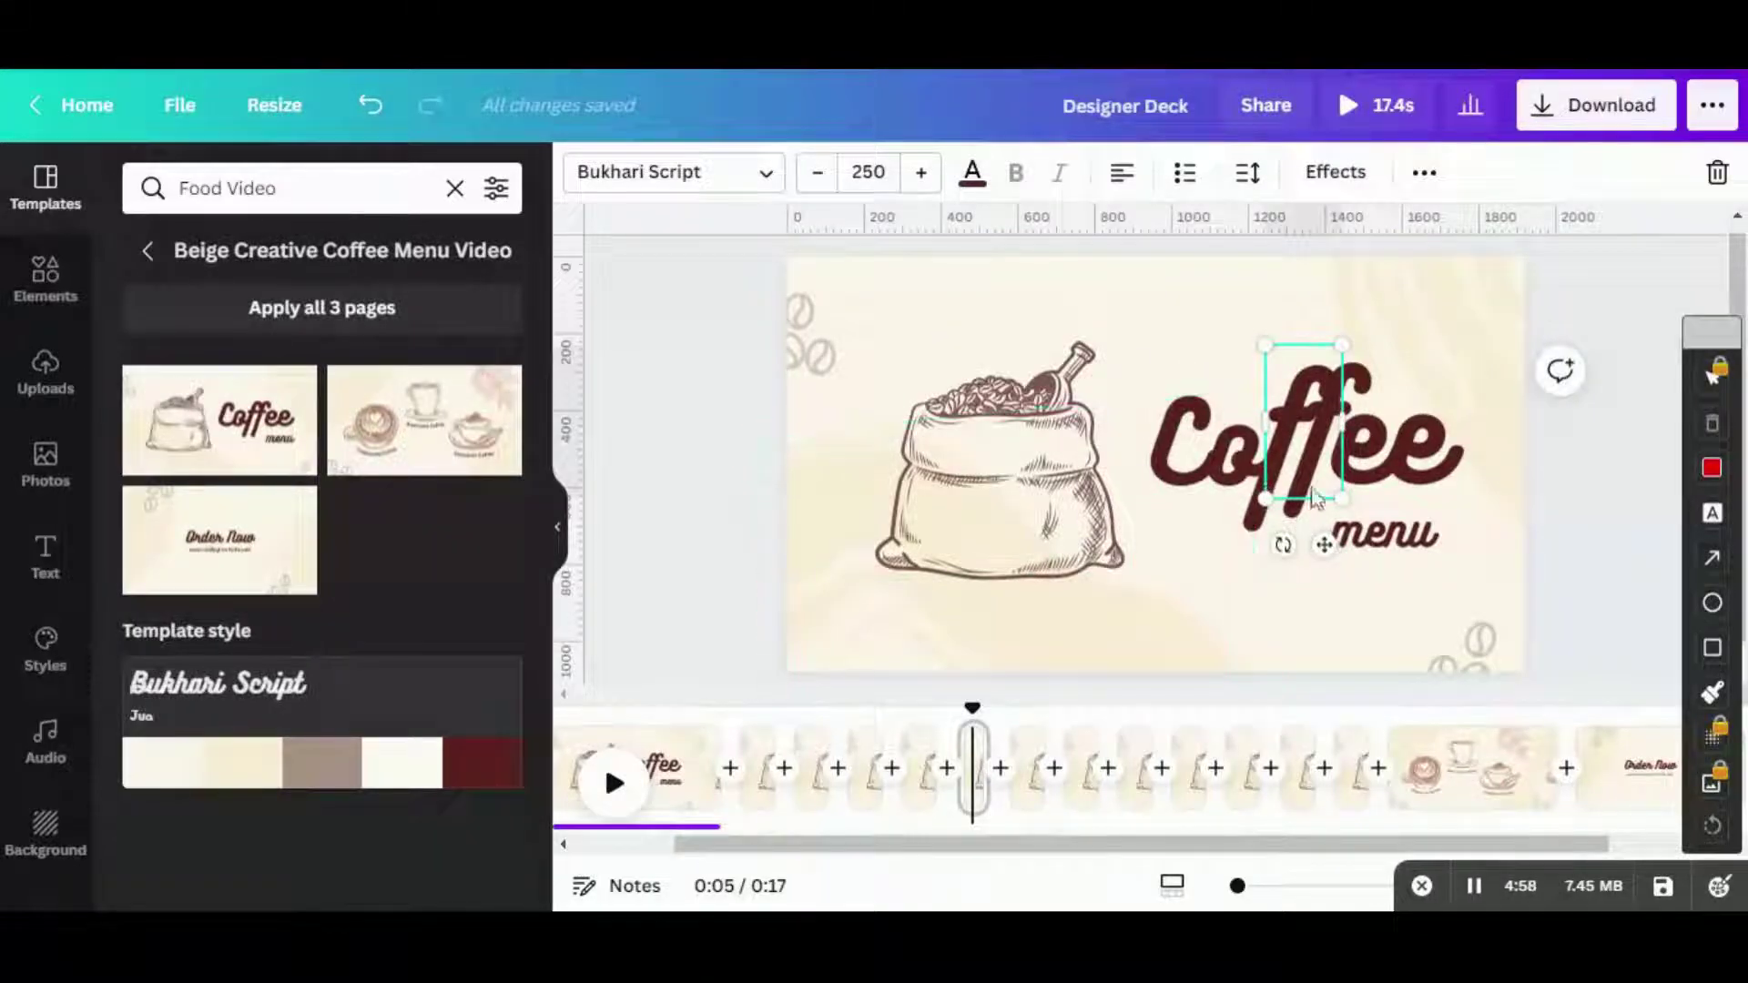
pyautogui.moveTo(1318, 475); pyautogui.dragTo(1318, 469)
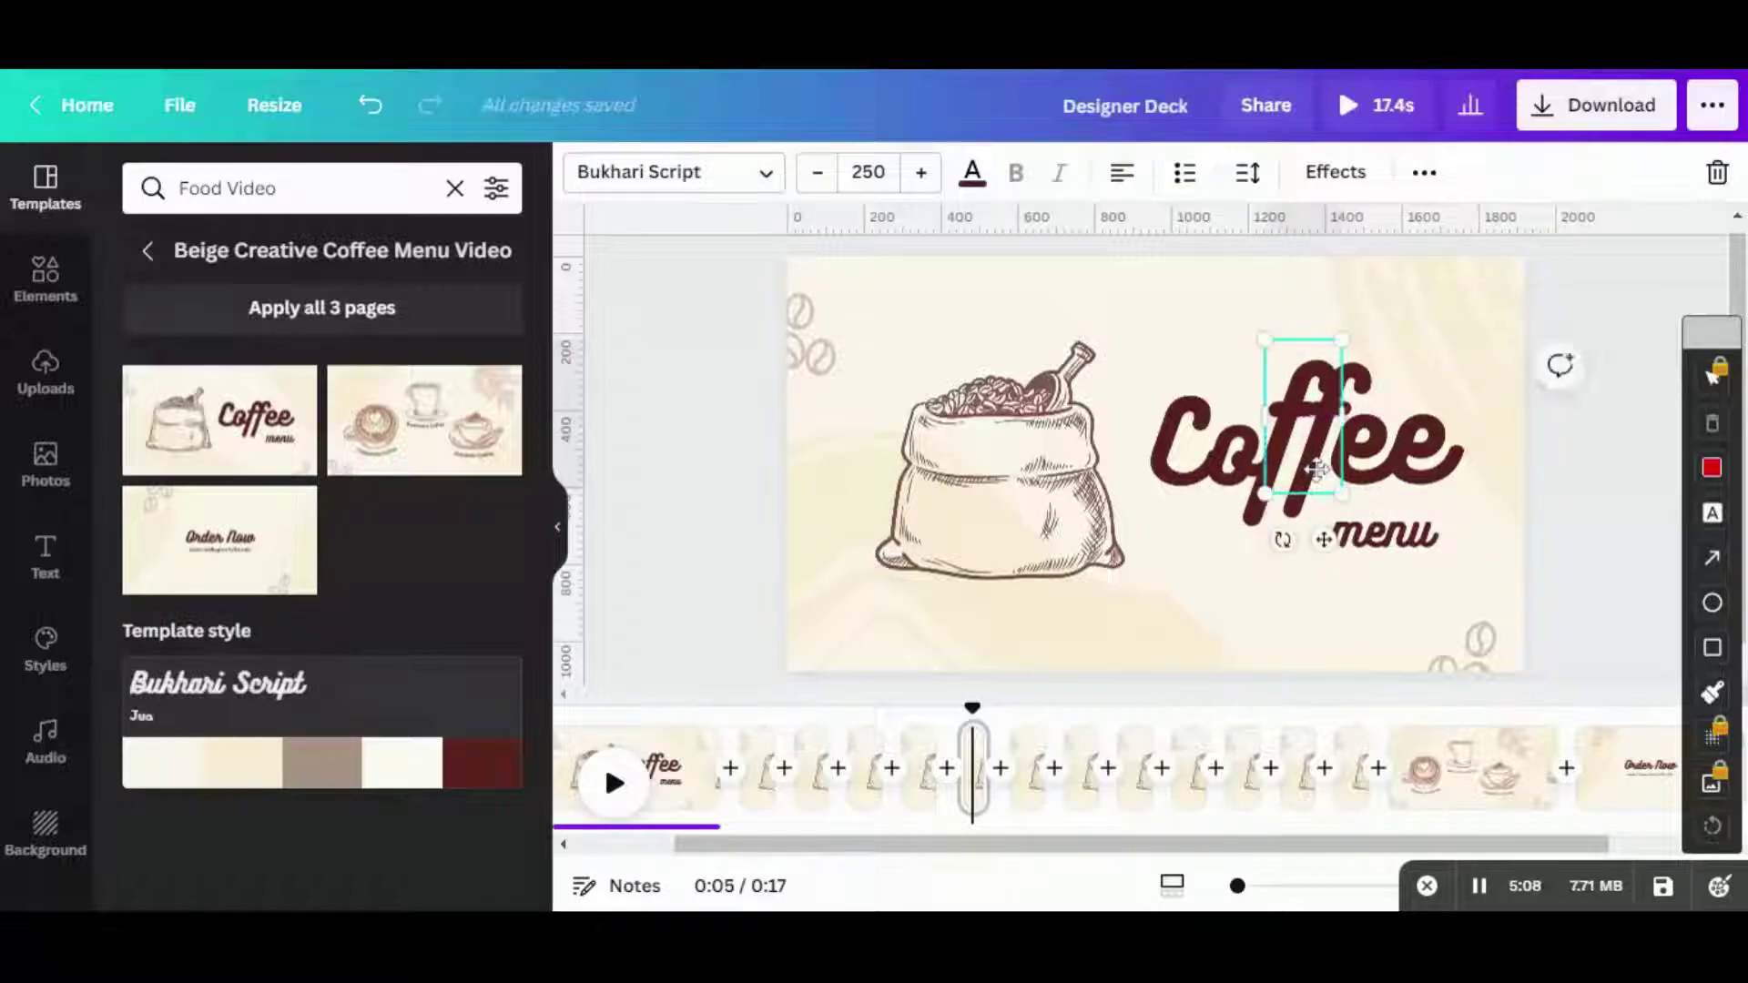
# - On the seventh 0.2-second page, set the second "f" to font size 250 and nudge it slightly up
pyautogui.click(1084, 728)
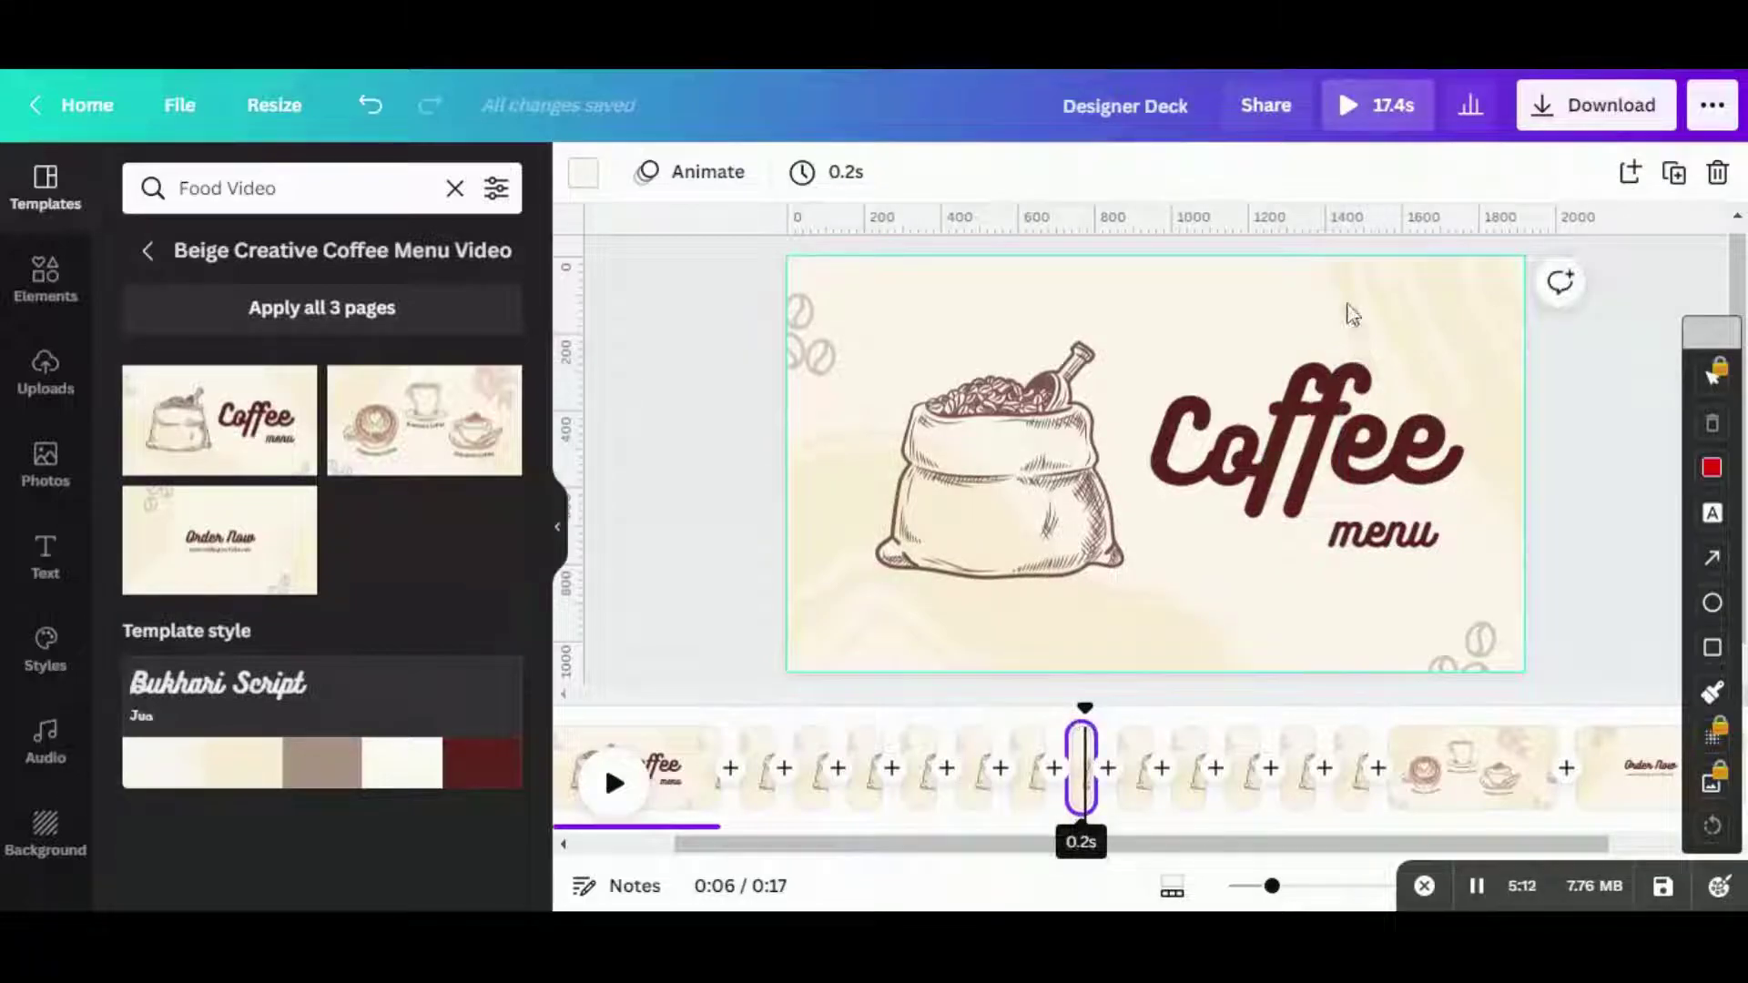
pyautogui.press('Tab')
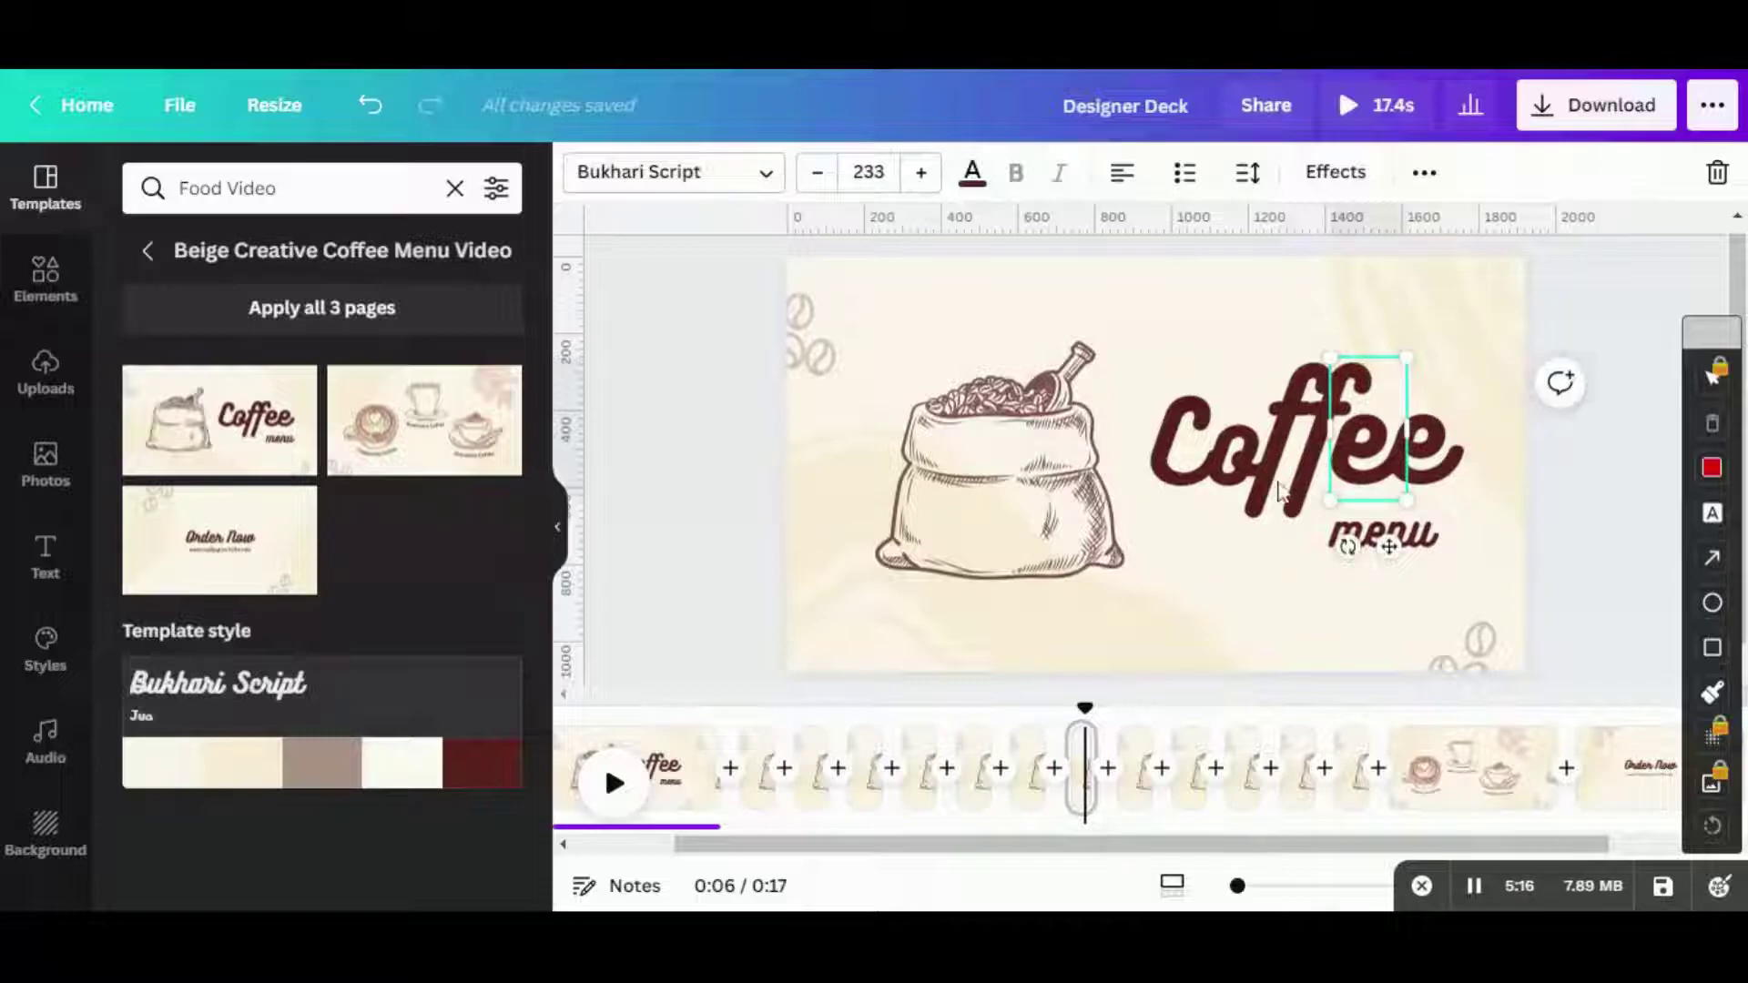
pyautogui.click(1279, 492)
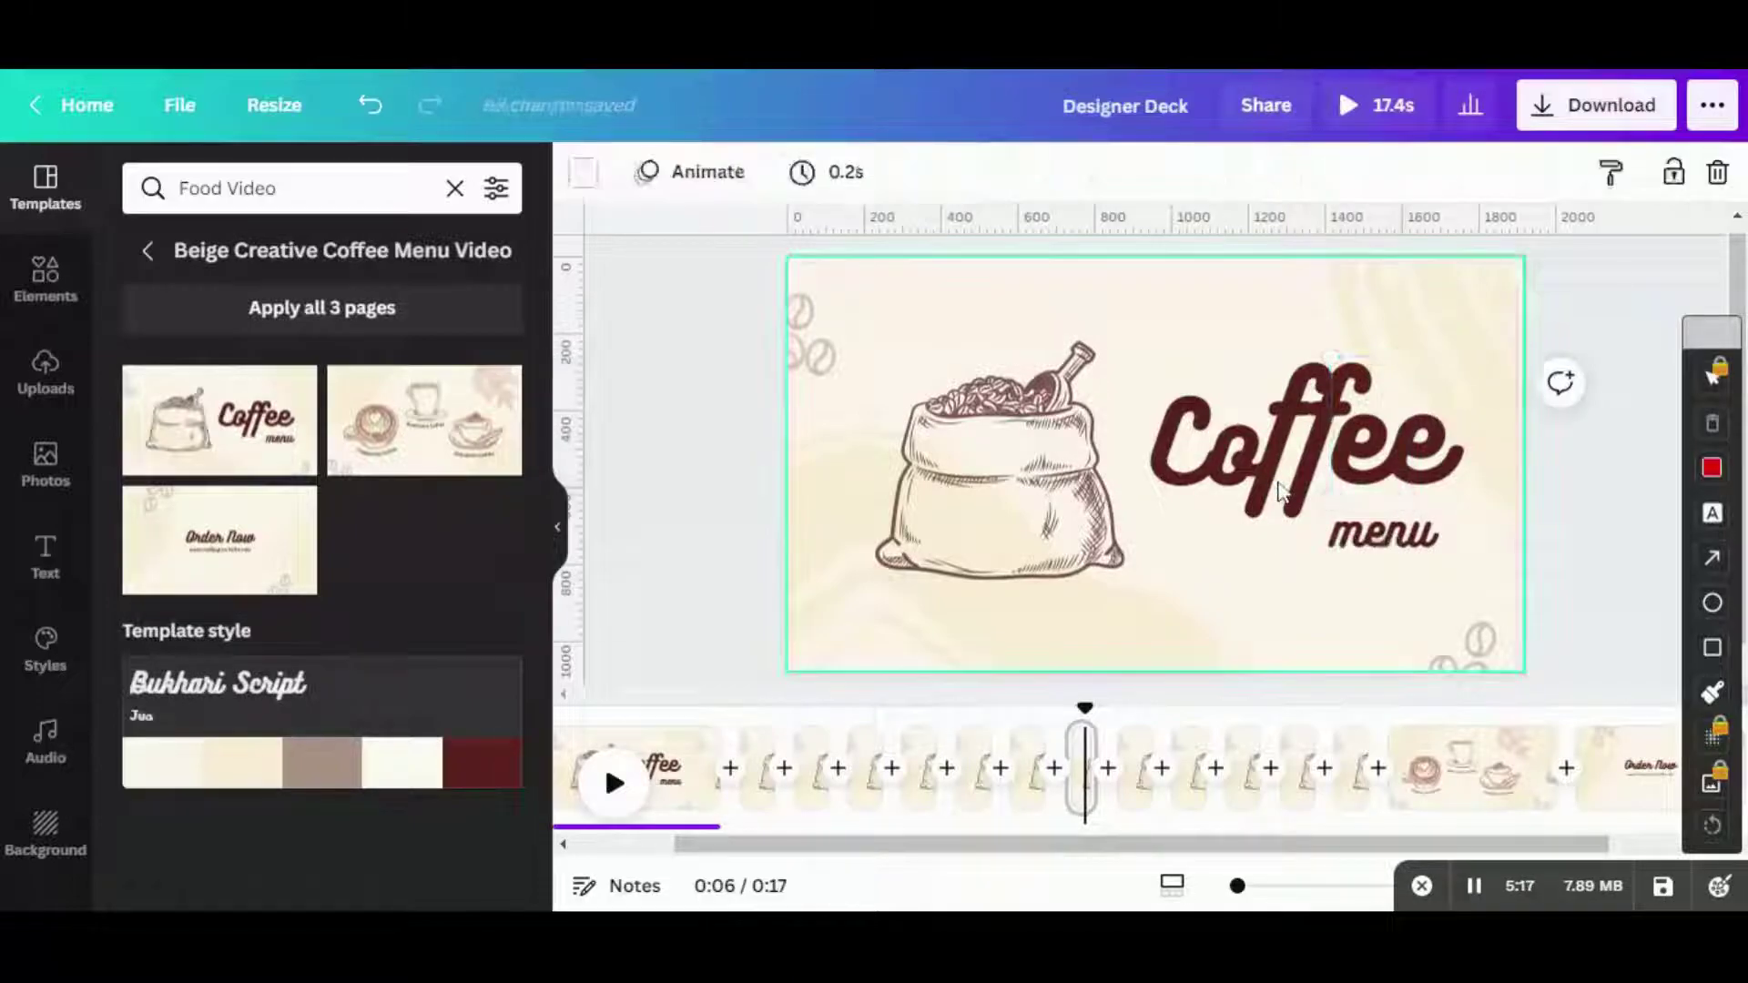
pyautogui.click(1300, 436)
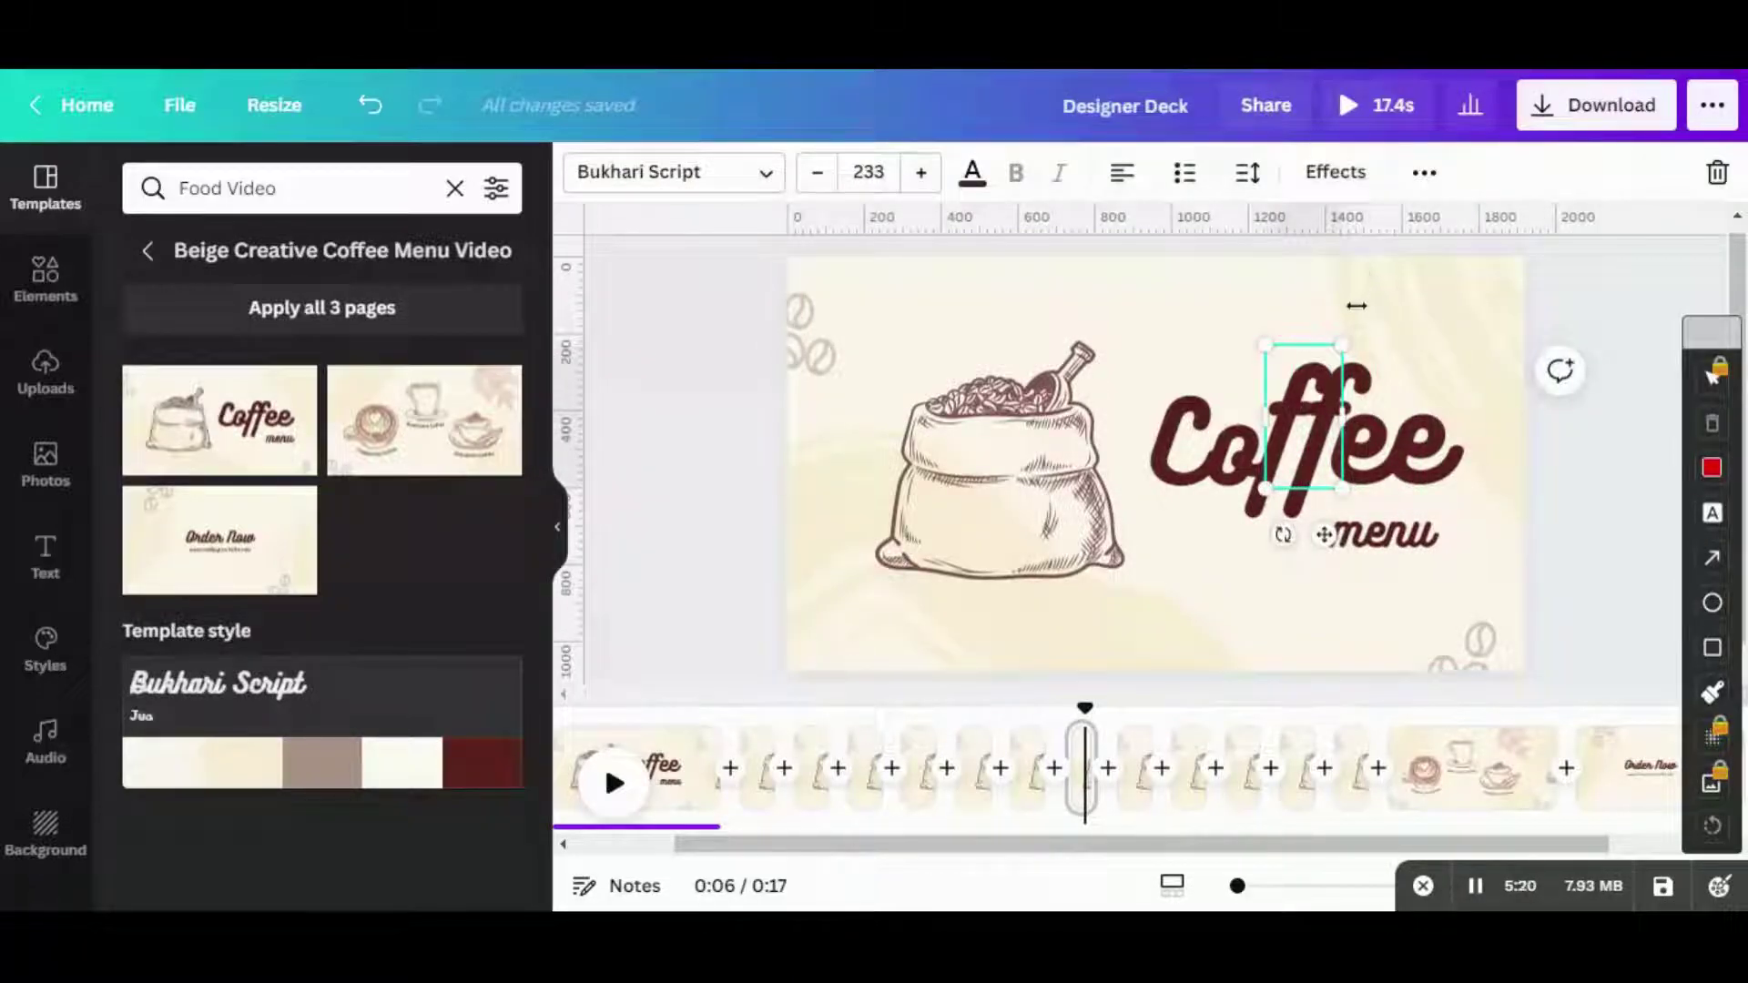
pyautogui.click(1353, 252)
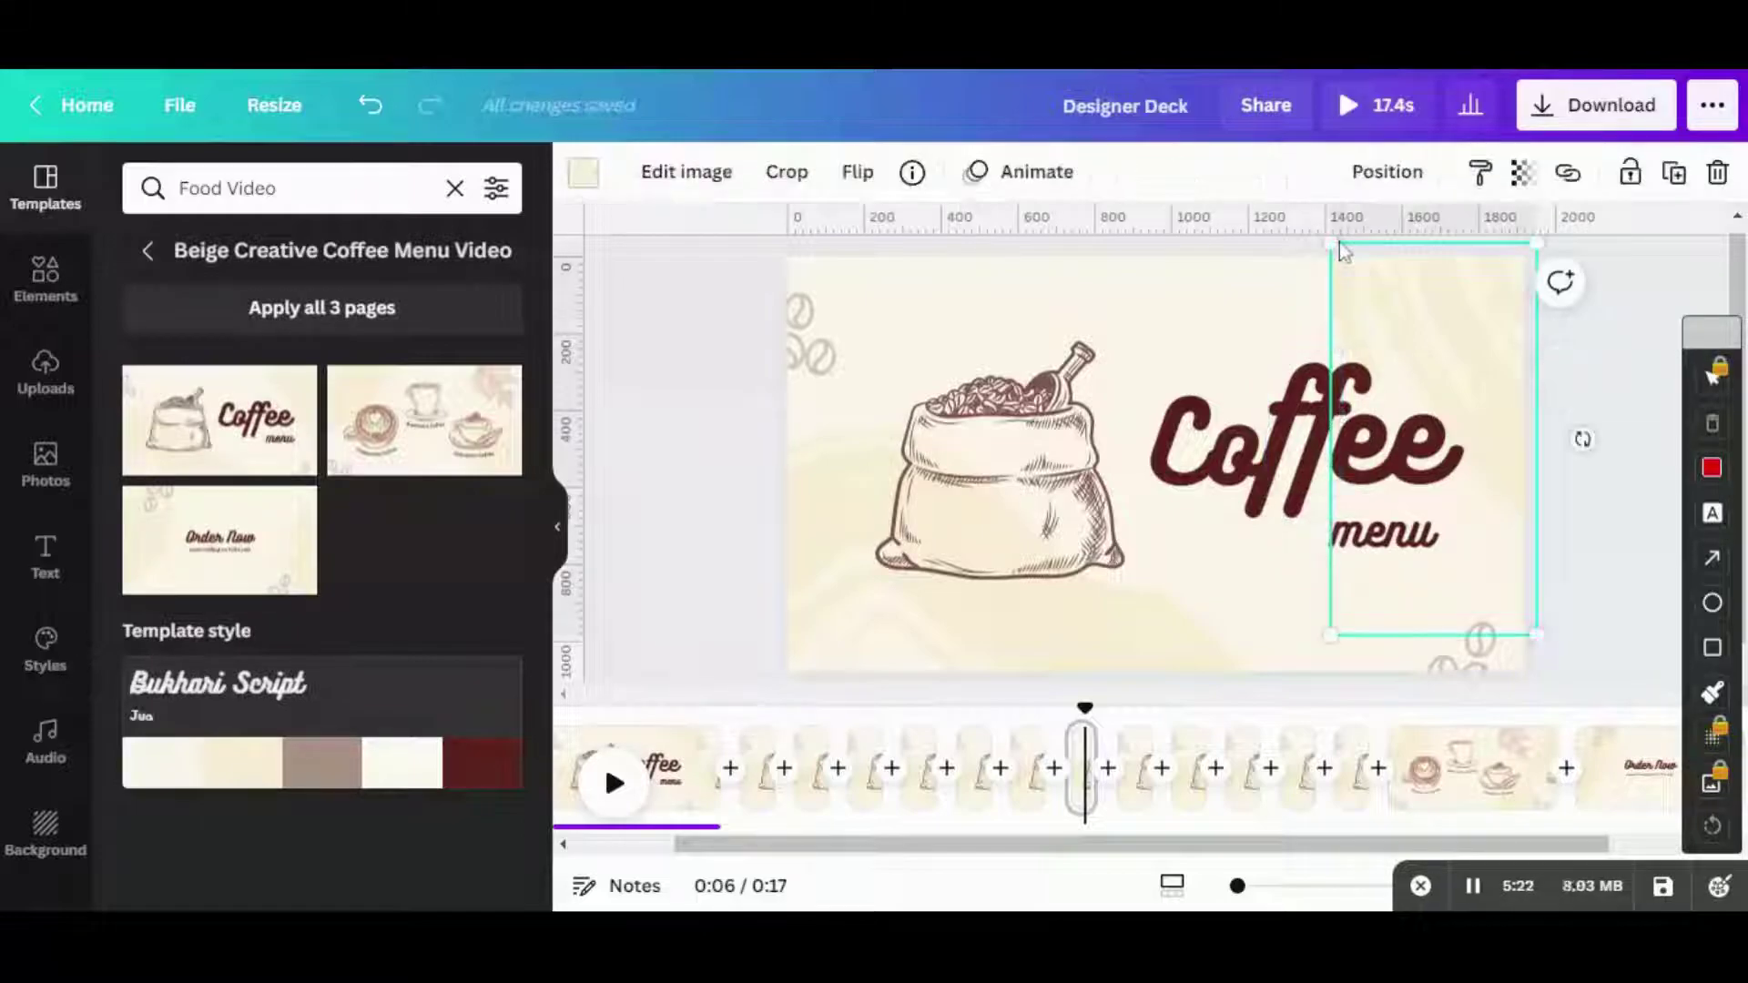
pyautogui.click(1311, 394)
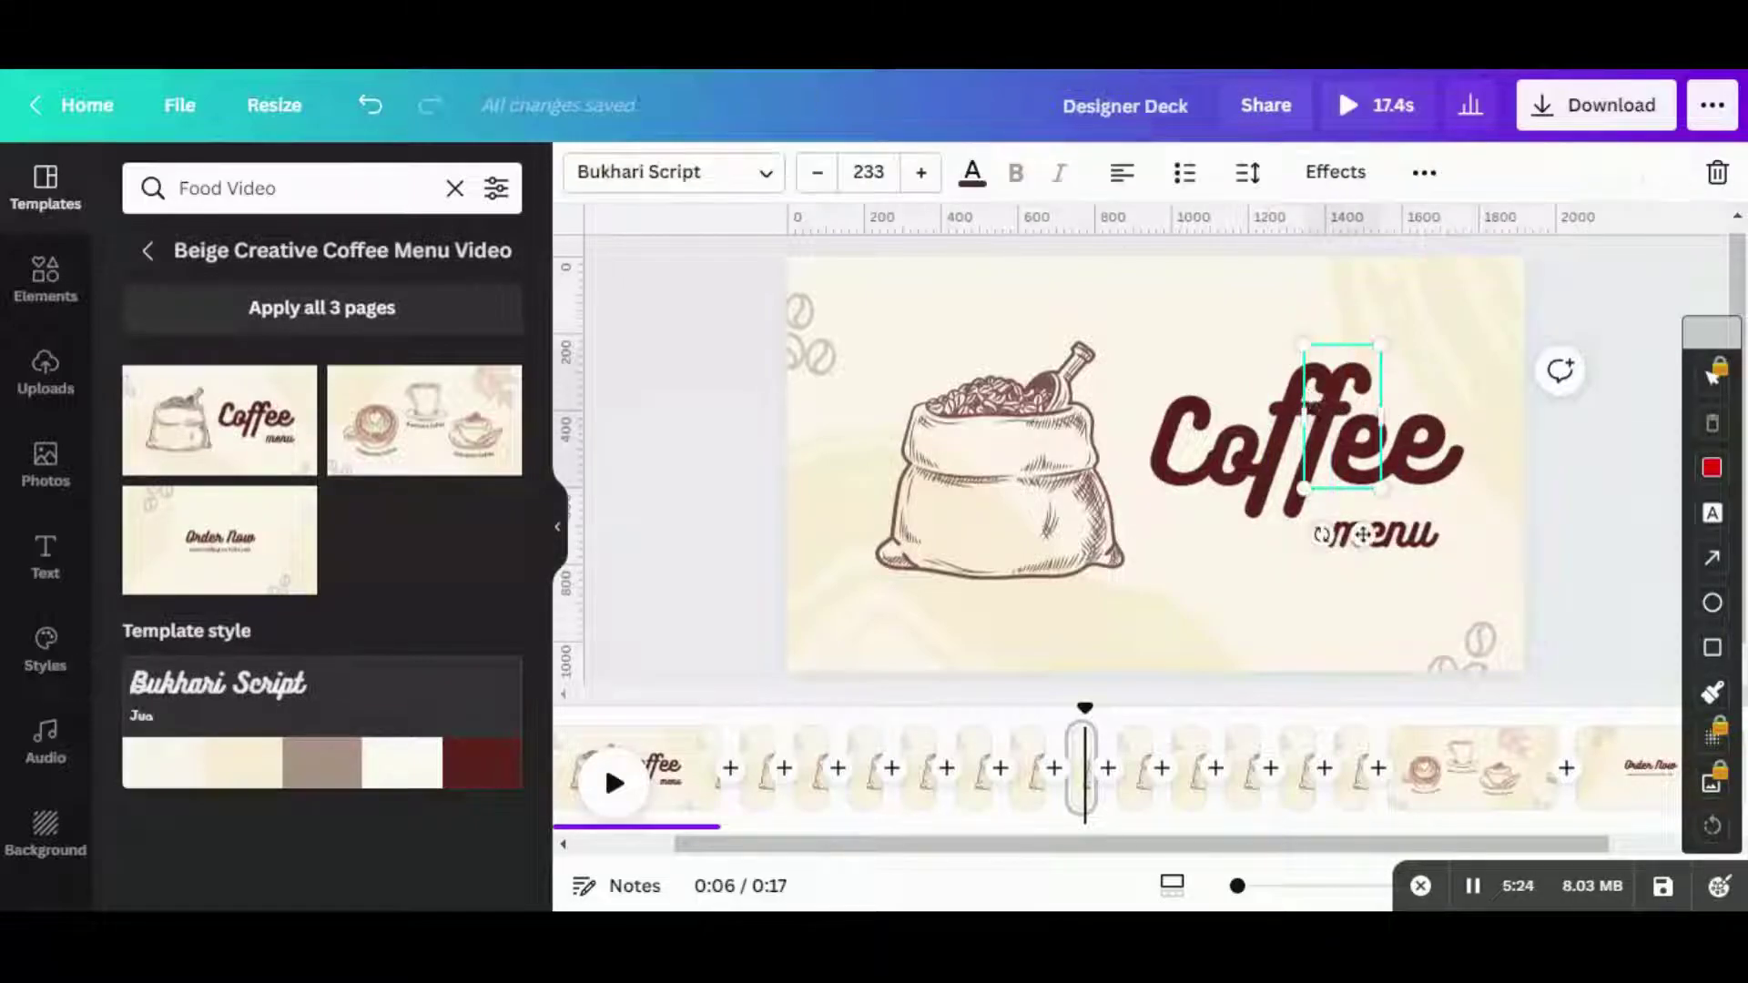
pyautogui.click(869, 171)
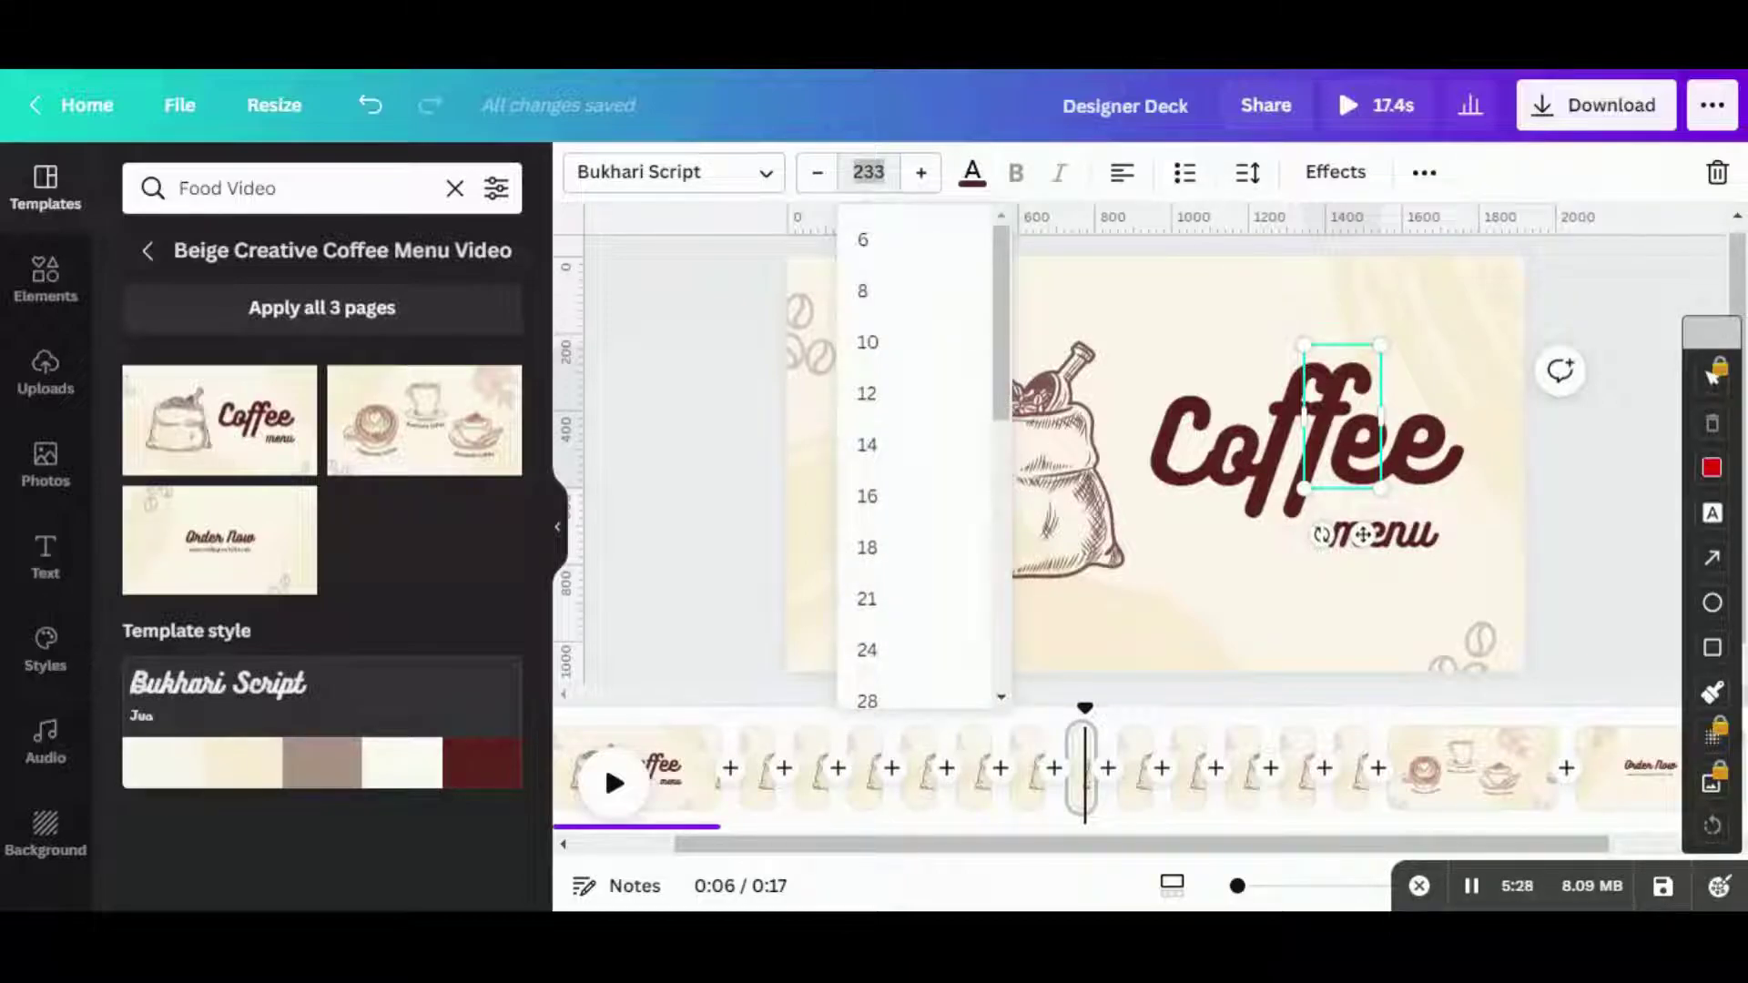
pyautogui.click(885, 172)
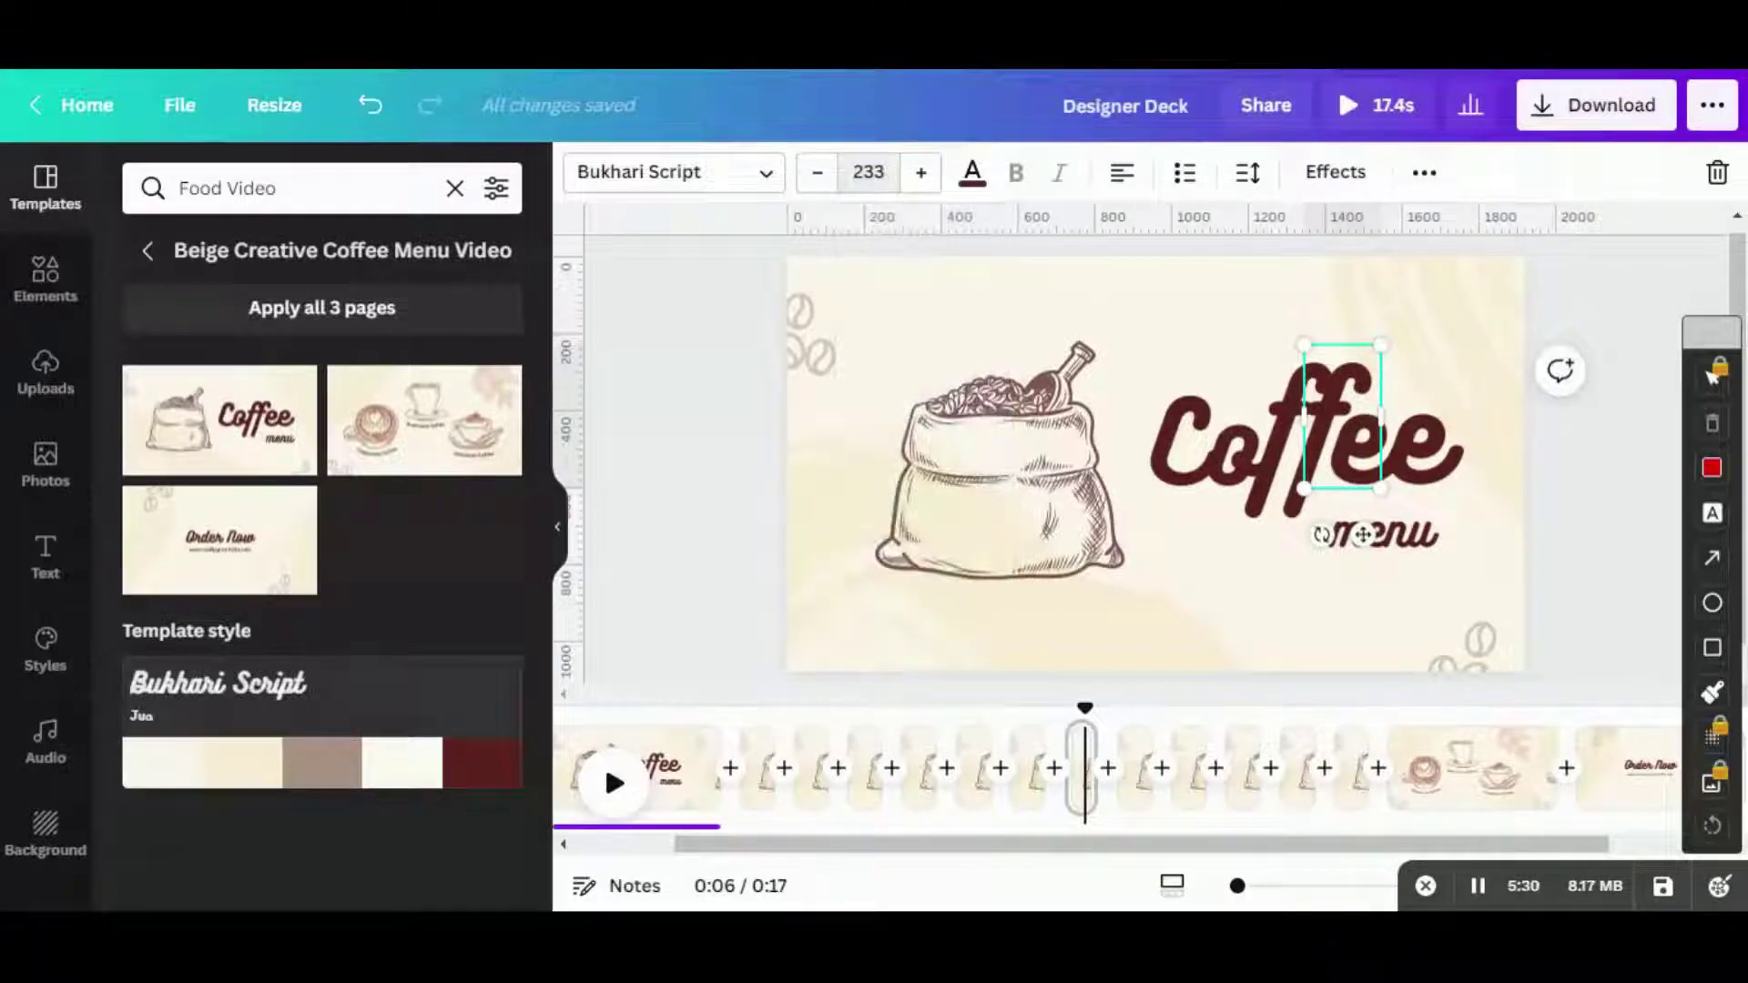
pyautogui.press('BackSpace')
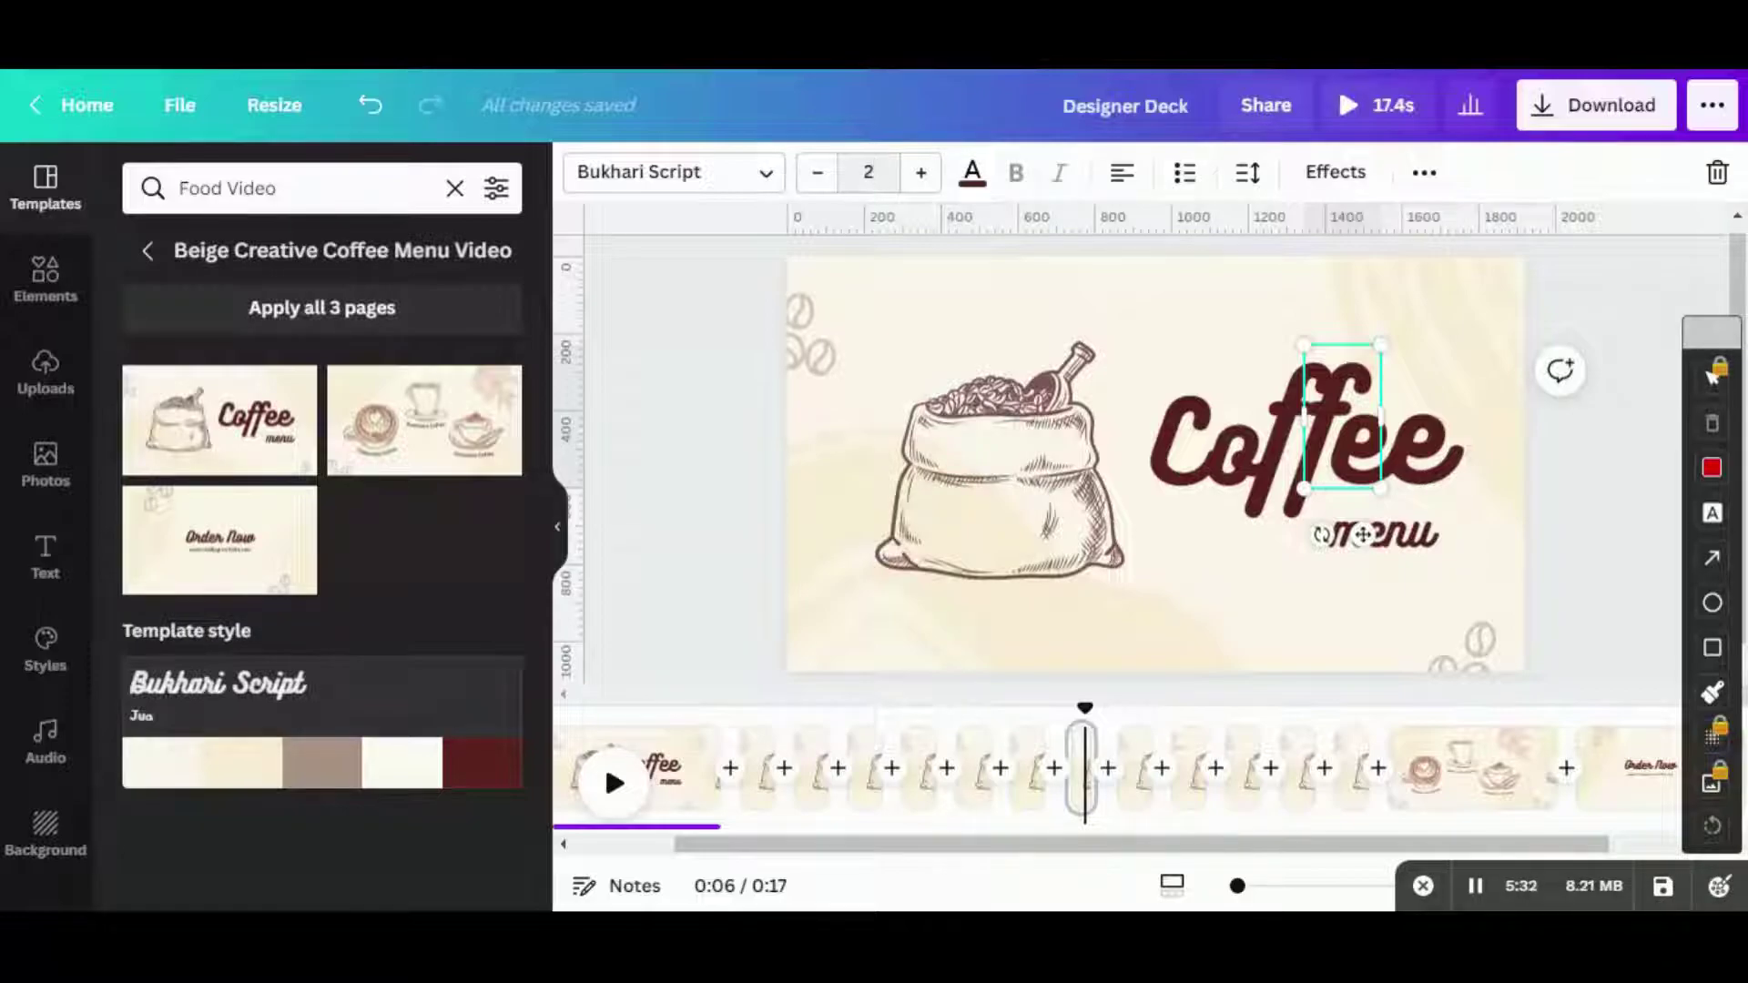
pyautogui.press('Return')
pyautogui.click(880, 172)
pyautogui.press('BackSpace')
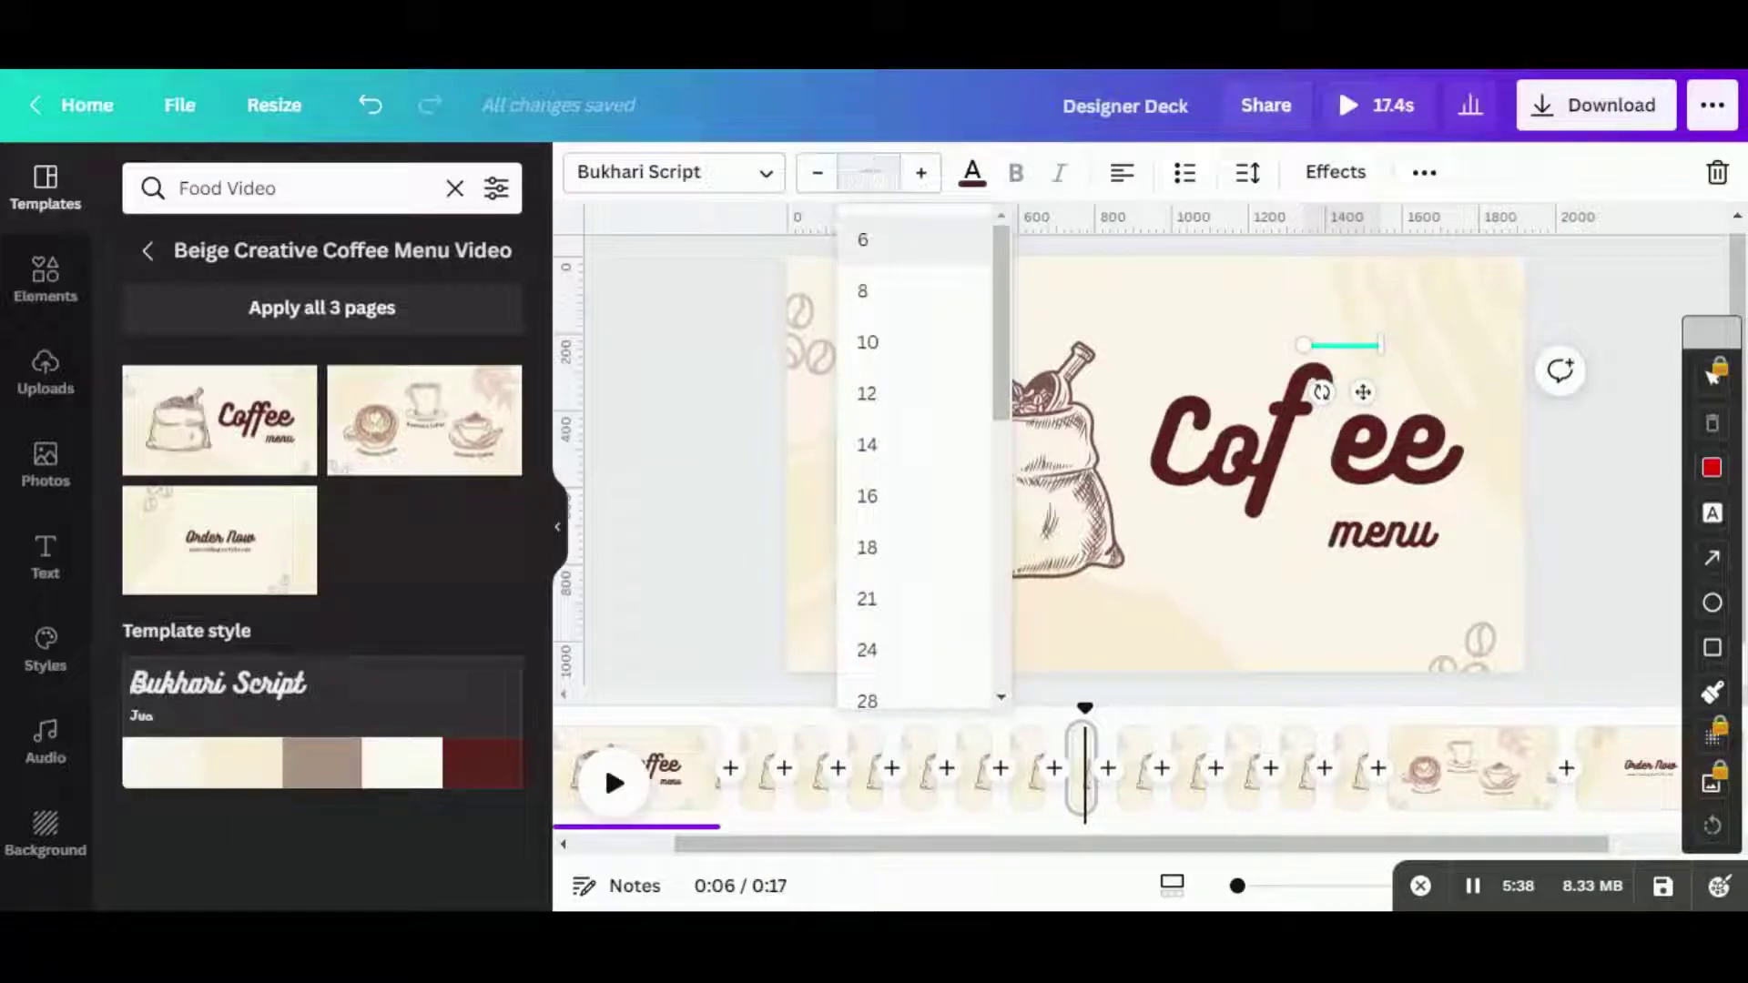
pyautogui.write('250')
pyautogui.press('Return')
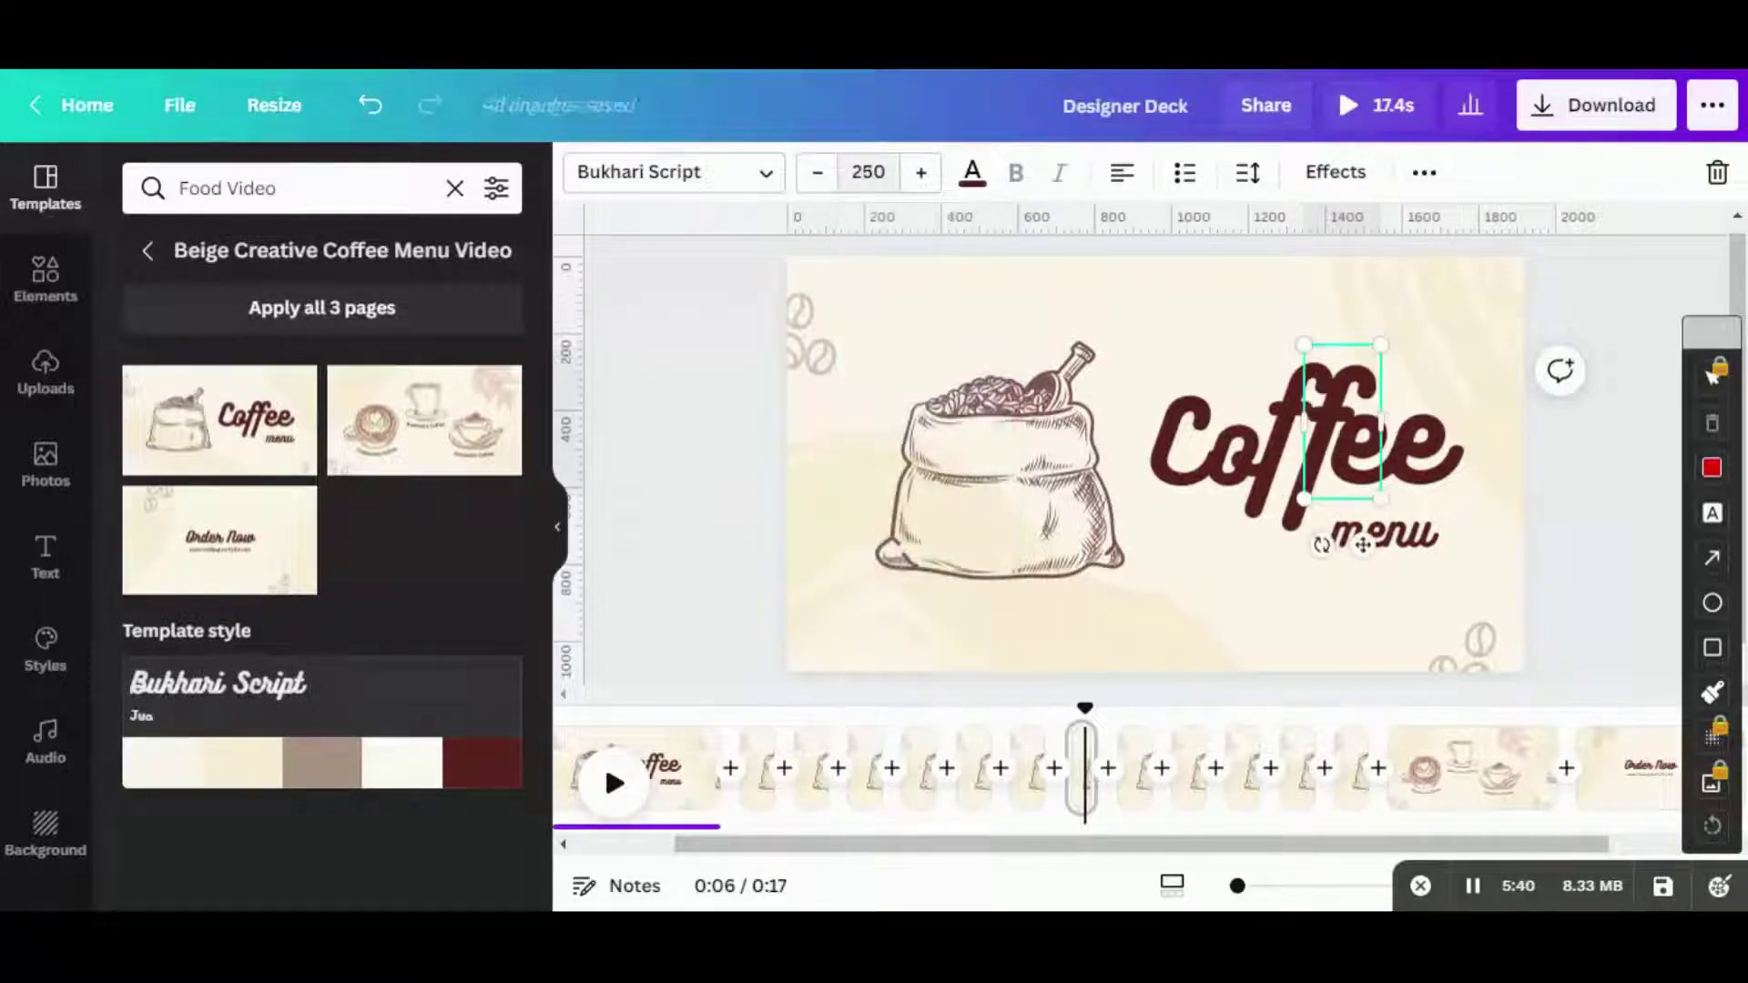
pyautogui.moveTo(1356, 475); pyautogui.dragTo(1359, 470)
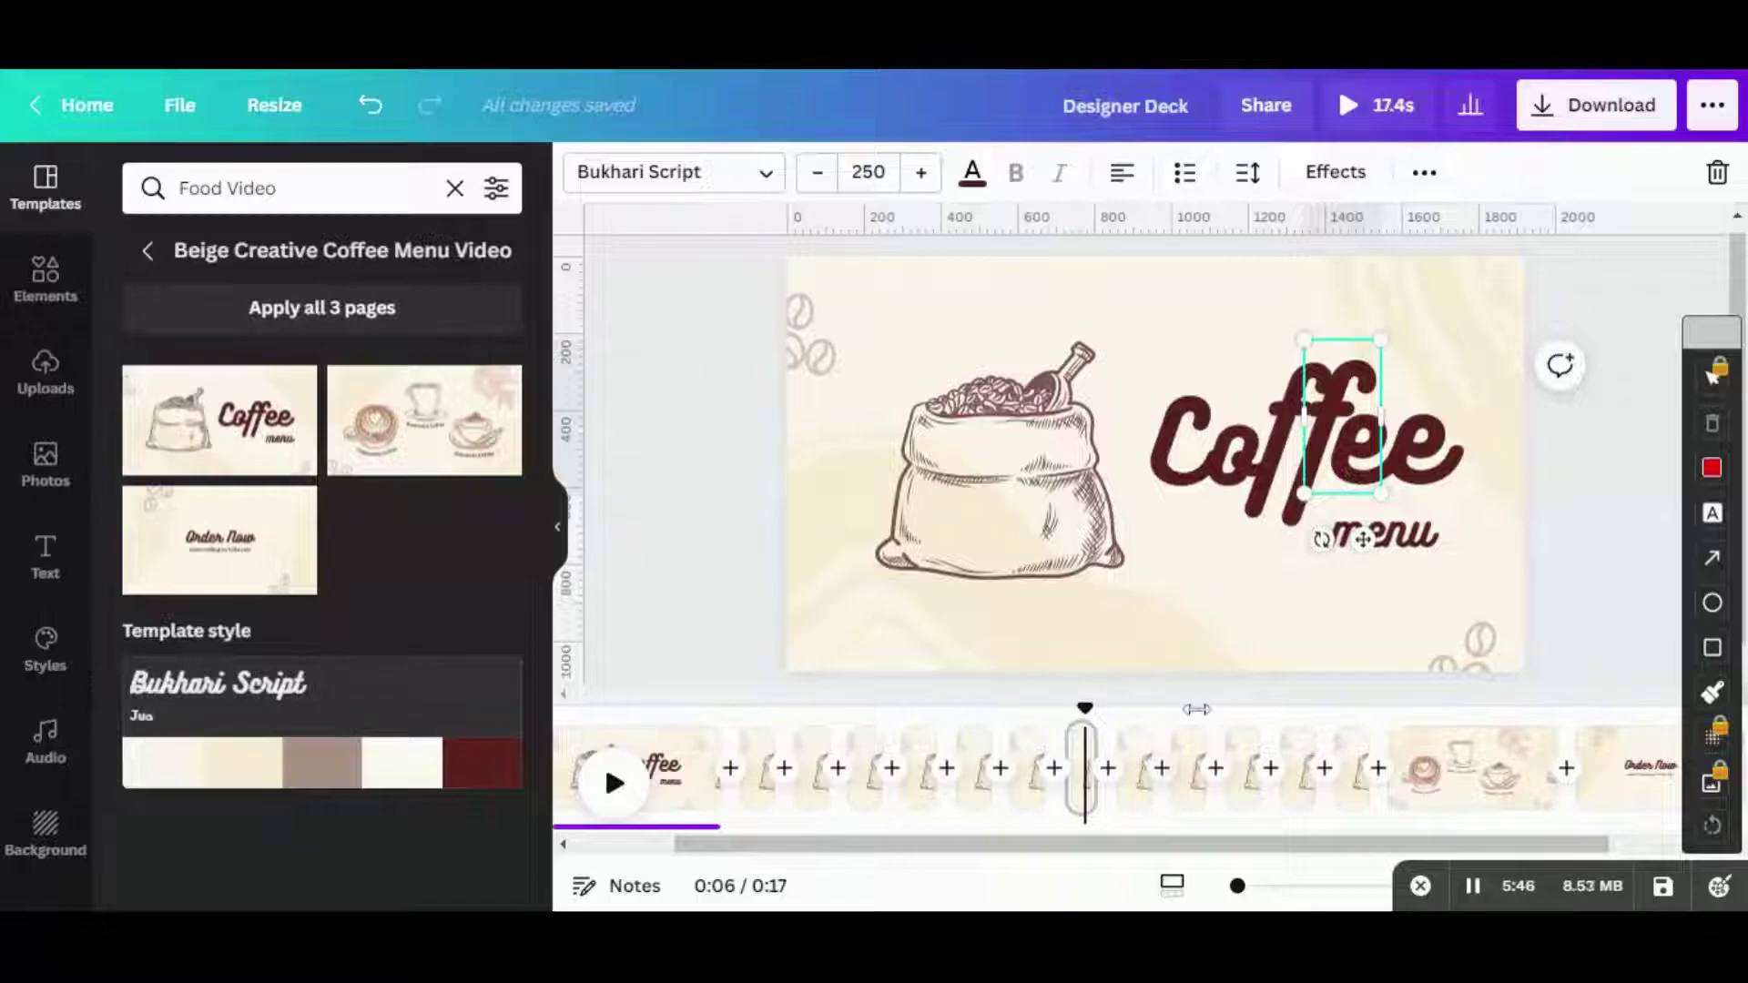
# - On the ninth 0.2-second page, set the first "e" to font size 250 and shift it slightly upward
pyautogui.click(1189, 756)
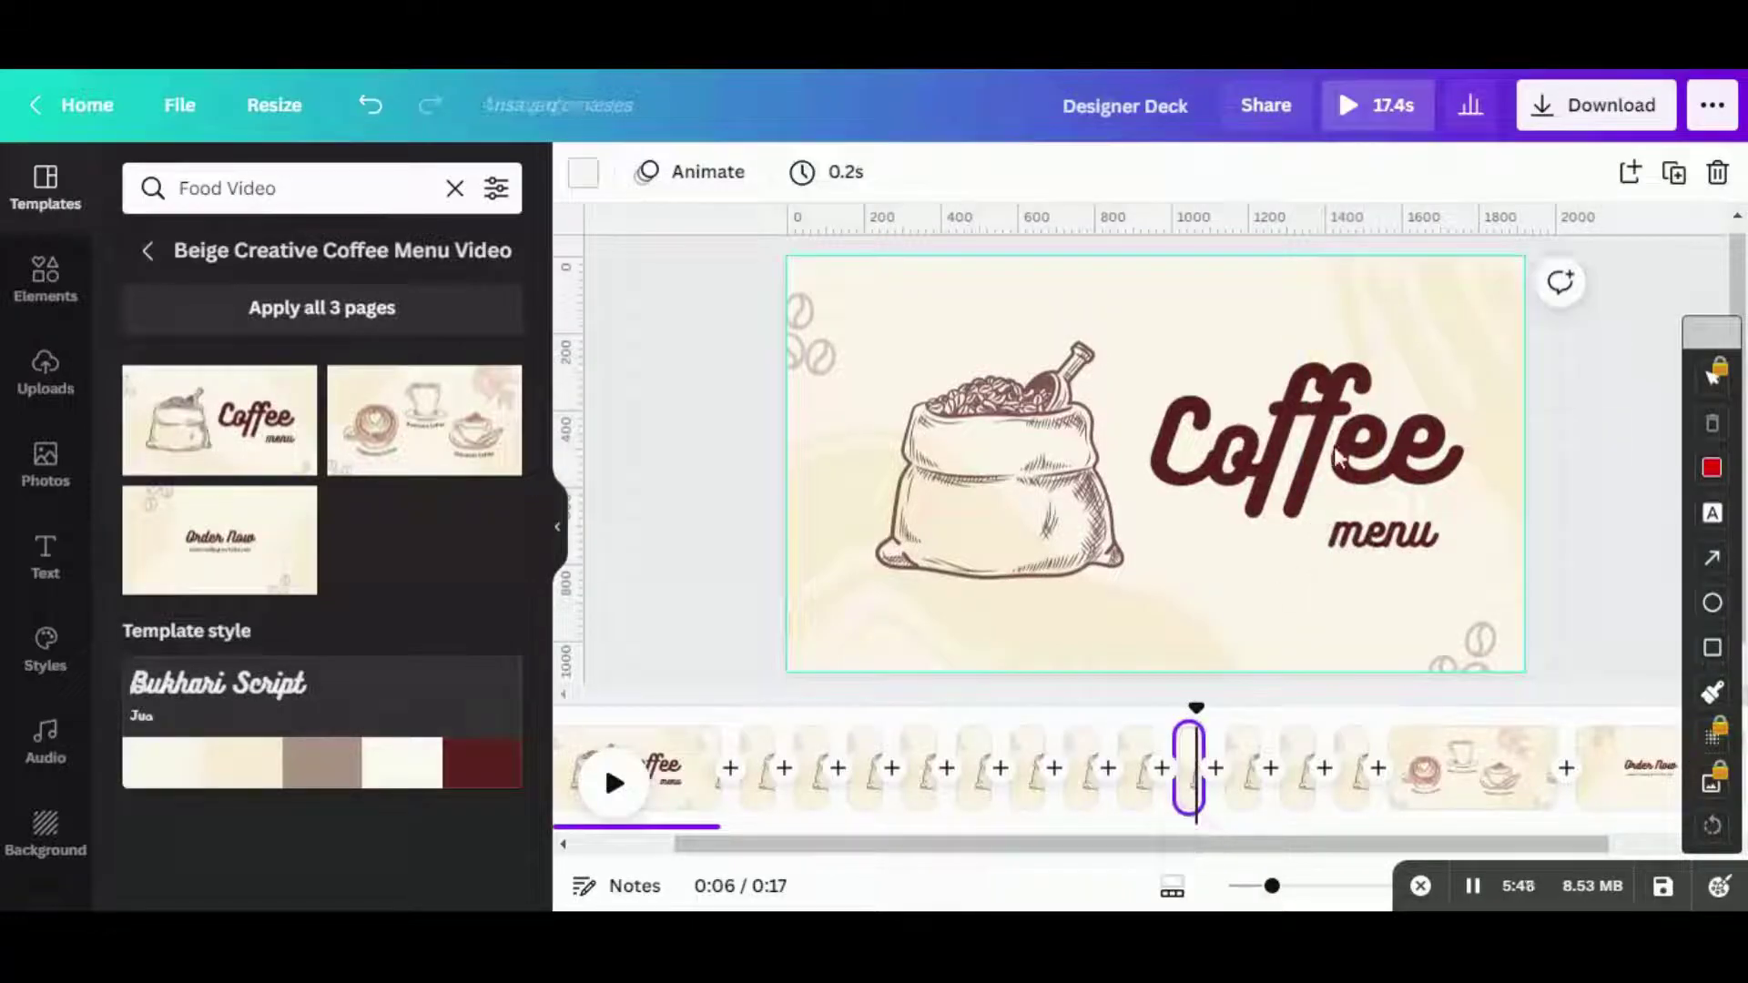
pyautogui.click(1365, 372)
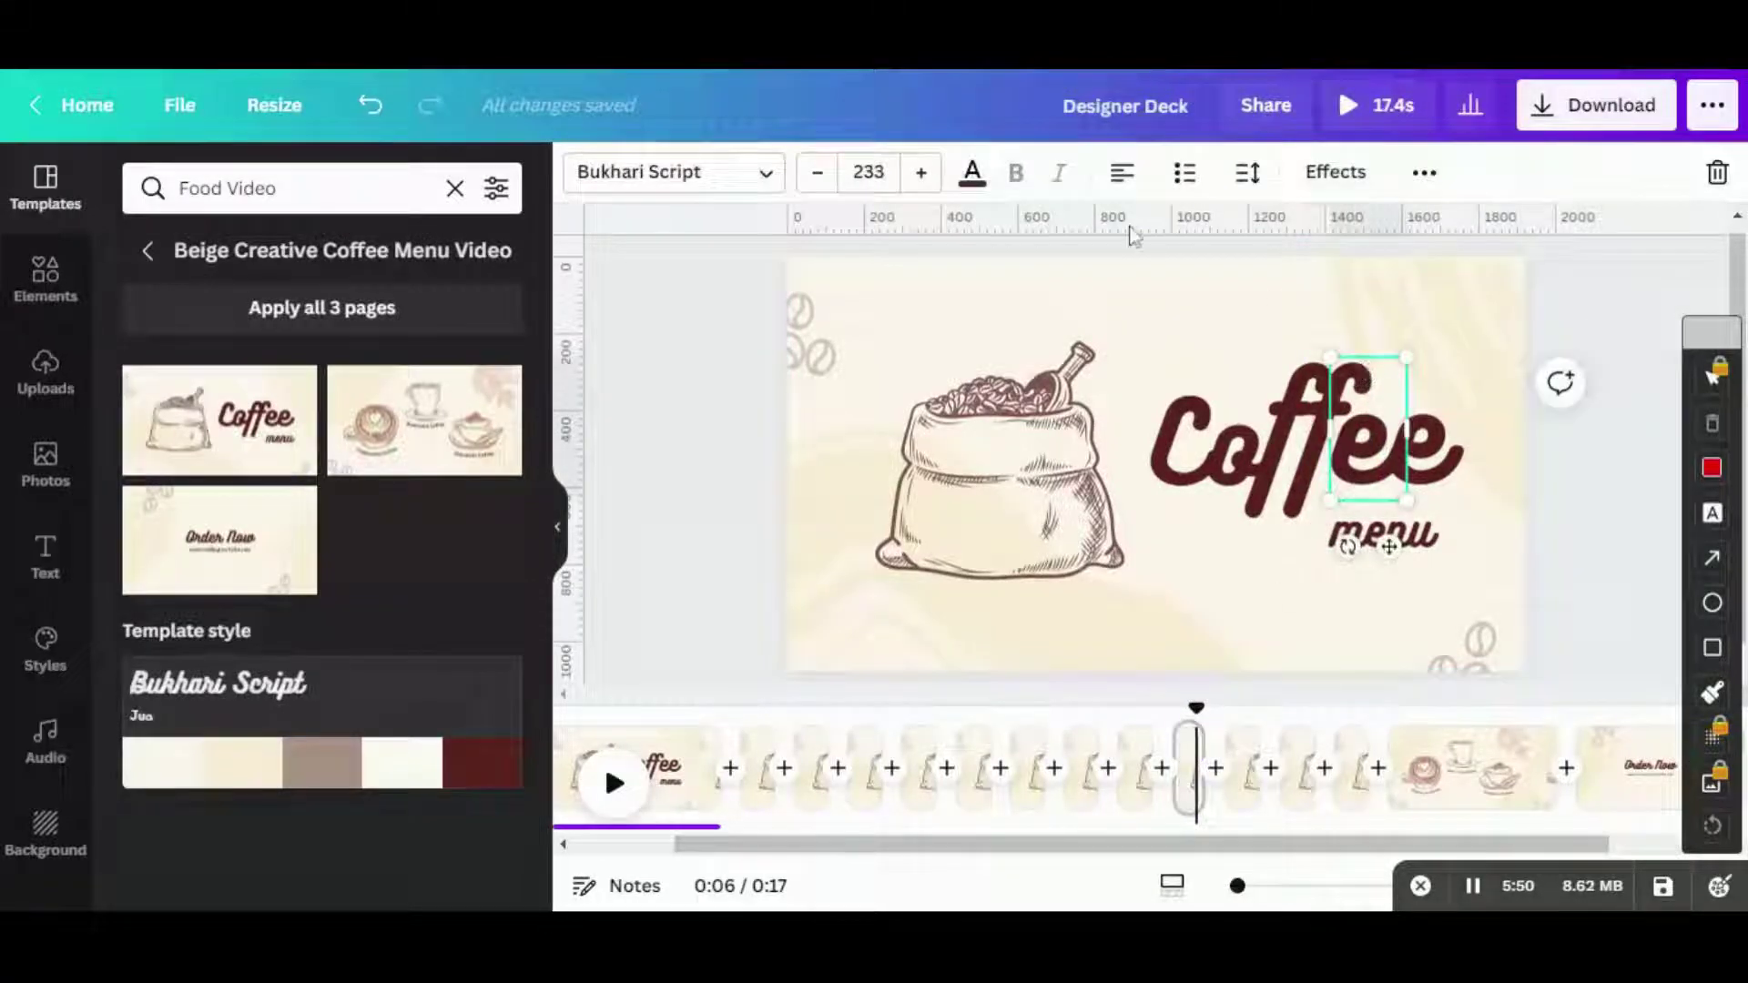
pyautogui.click(871, 171)
pyautogui.write('250')
pyautogui.press('Return')
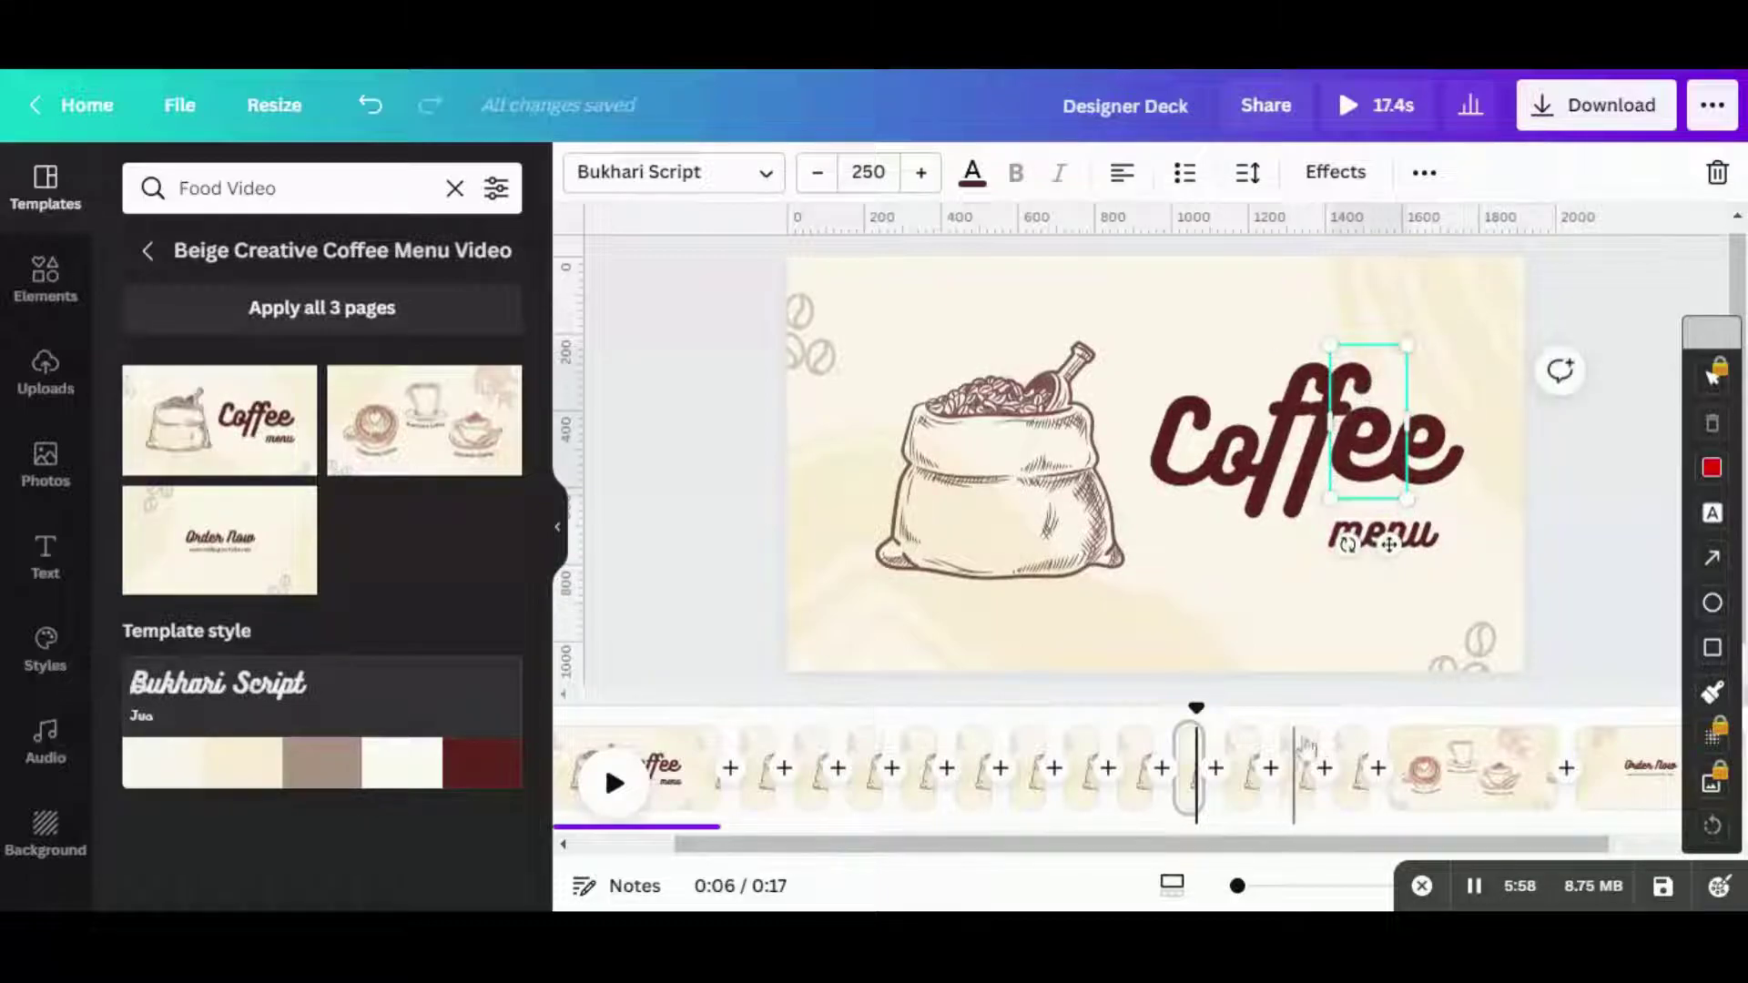
# - On the eleventh 0.2-second page, enlarge the last "e" to font size 250 and move it slightly up
pyautogui.click(1301, 756)
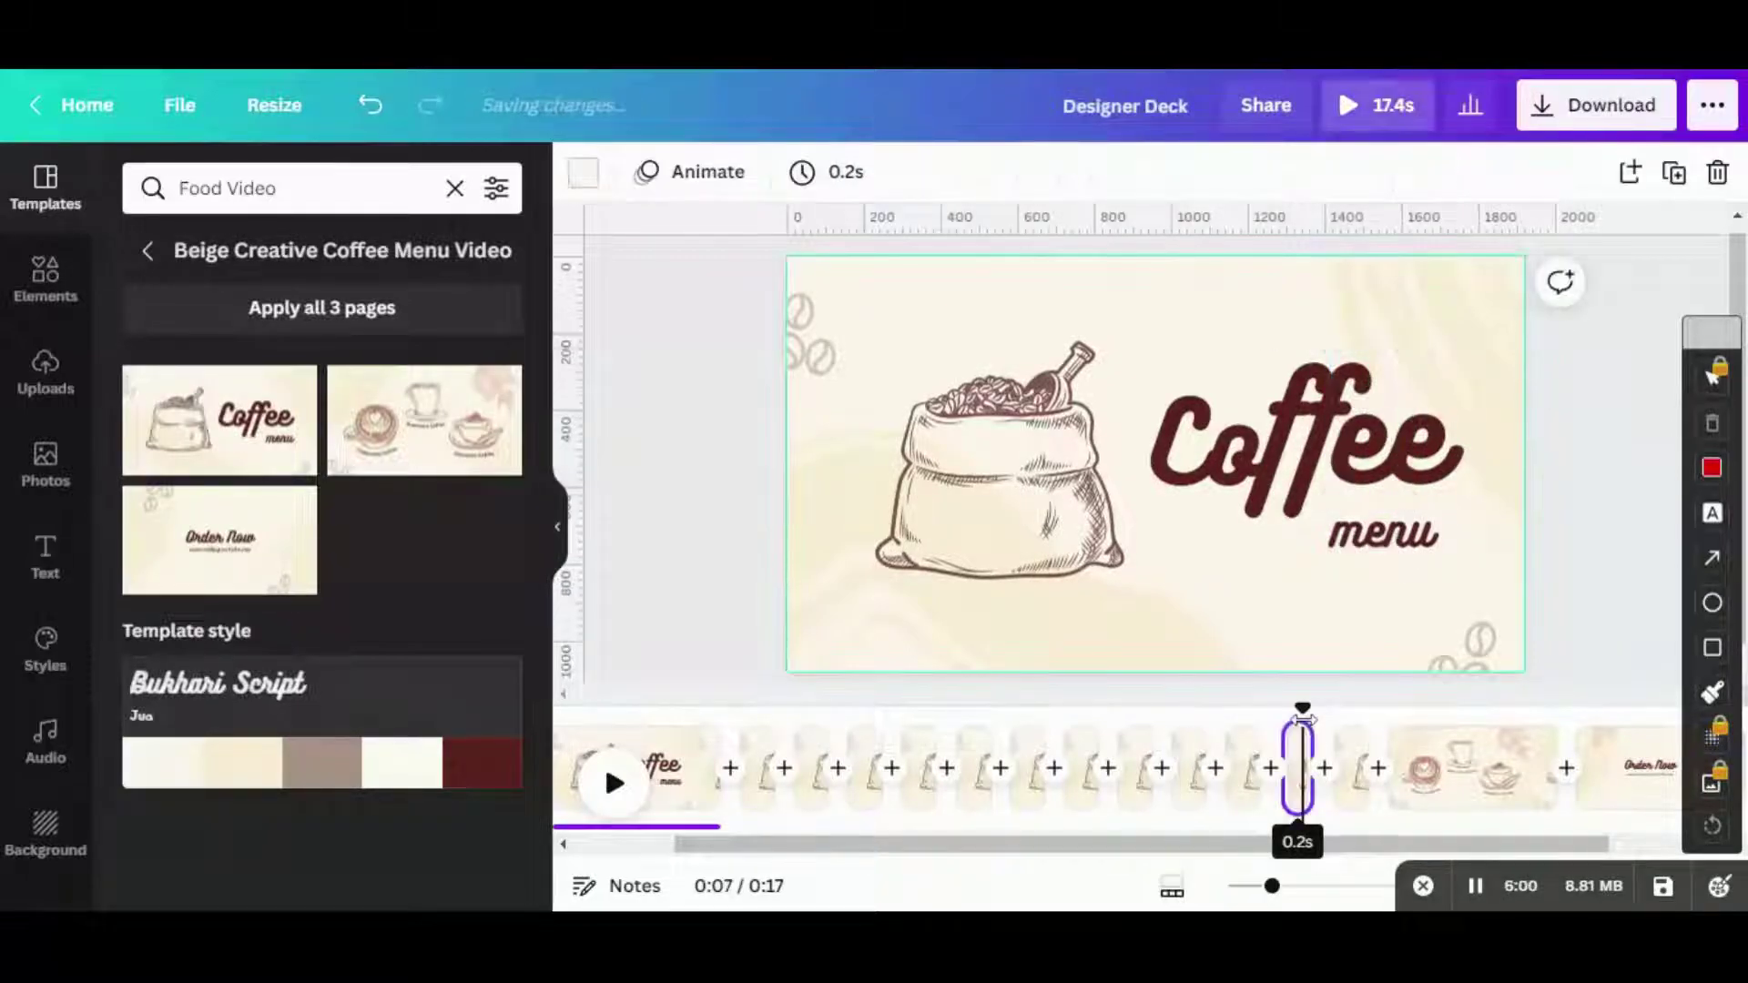
pyautogui.click(1435, 369)
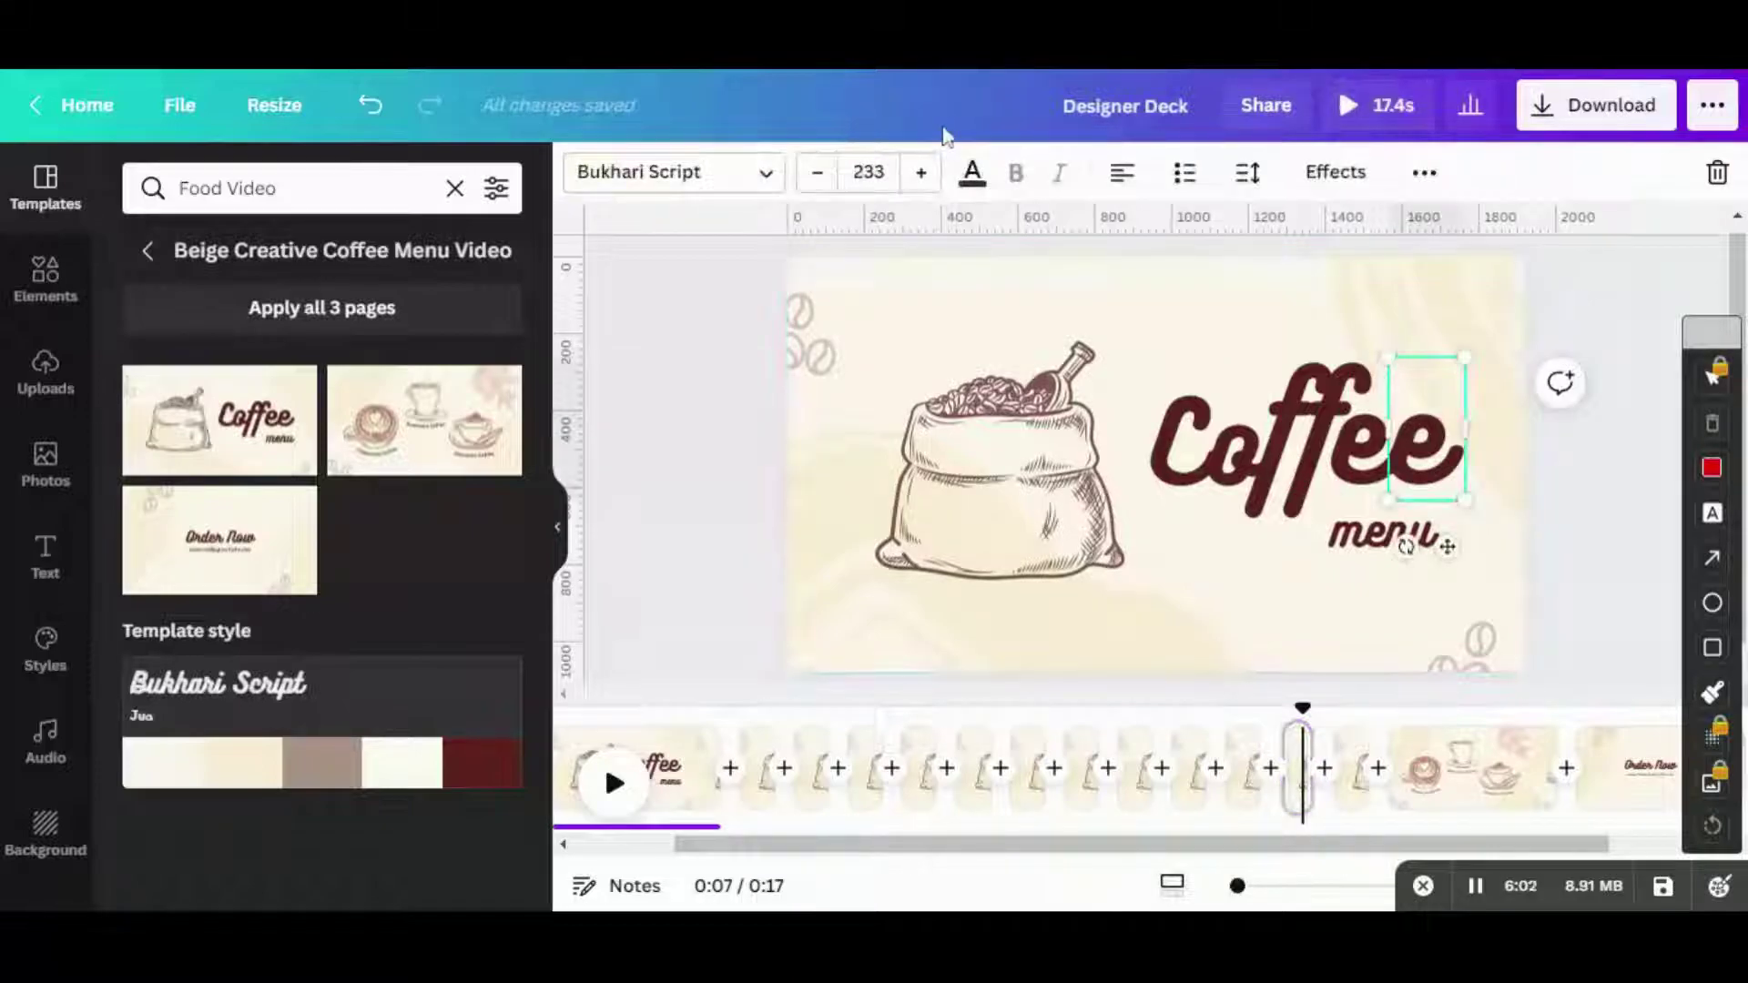
pyautogui.doubleClick(871, 172)
pyautogui.write('50')
pyautogui.press('Return')
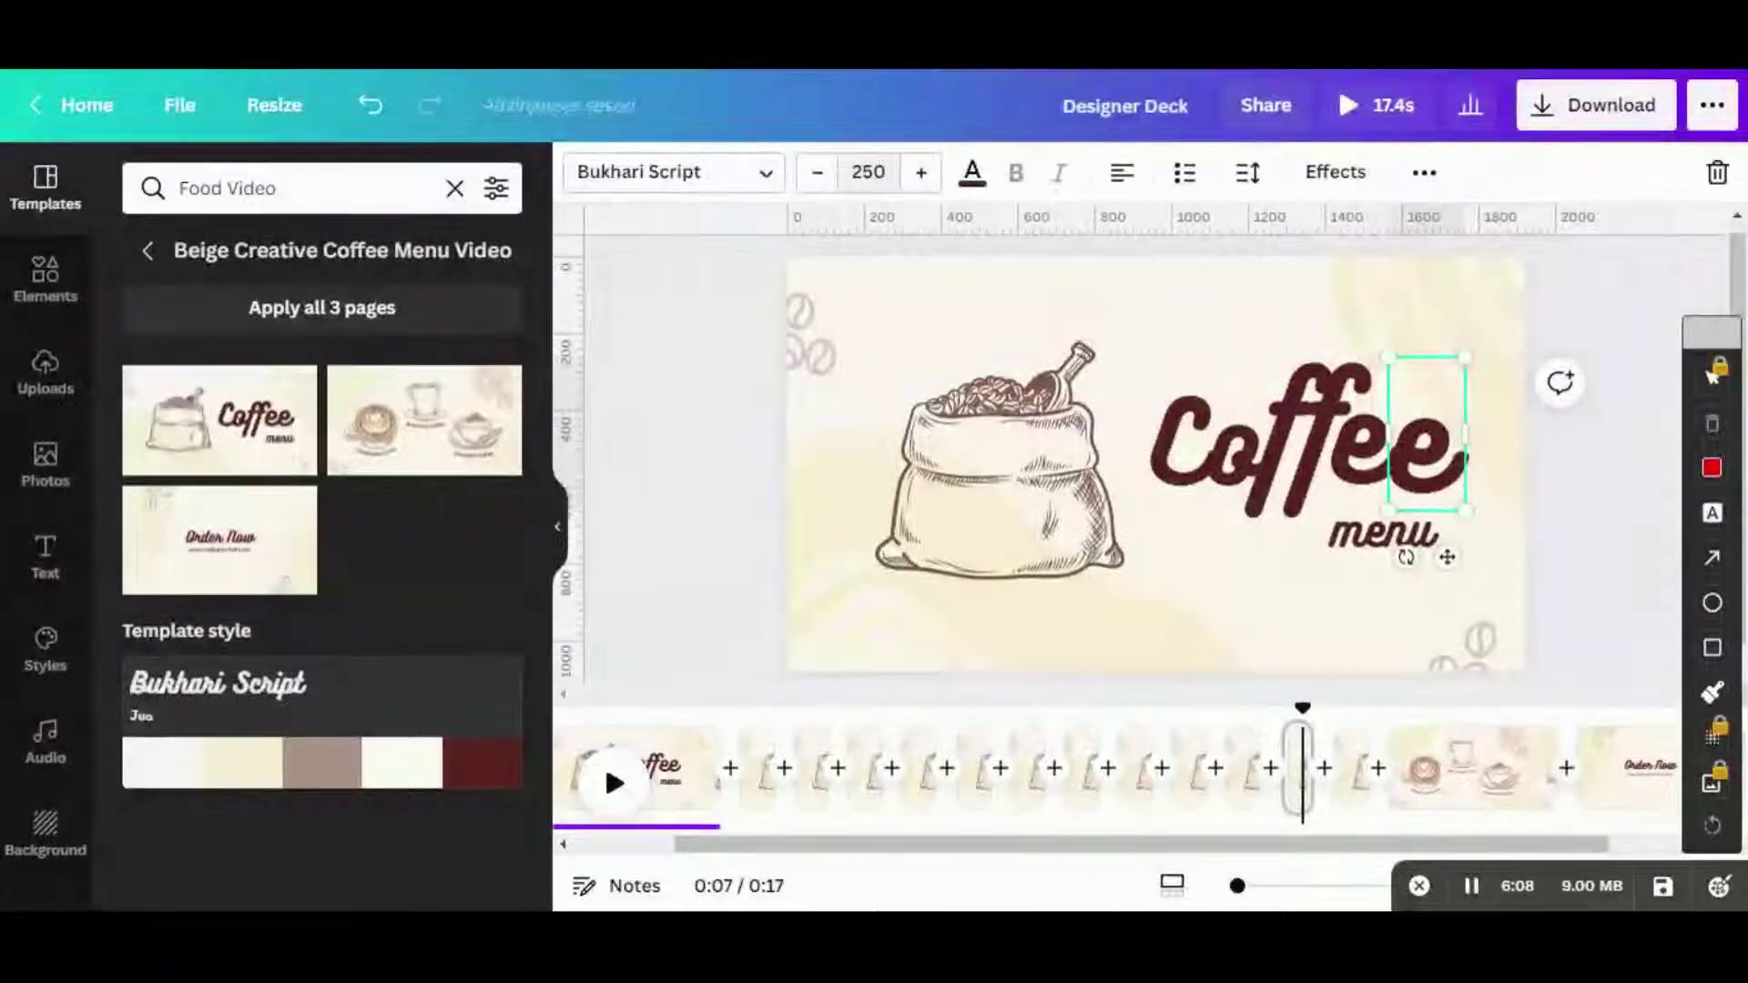
pyautogui.moveTo(1418, 407); pyautogui.dragTo(1412, 389)
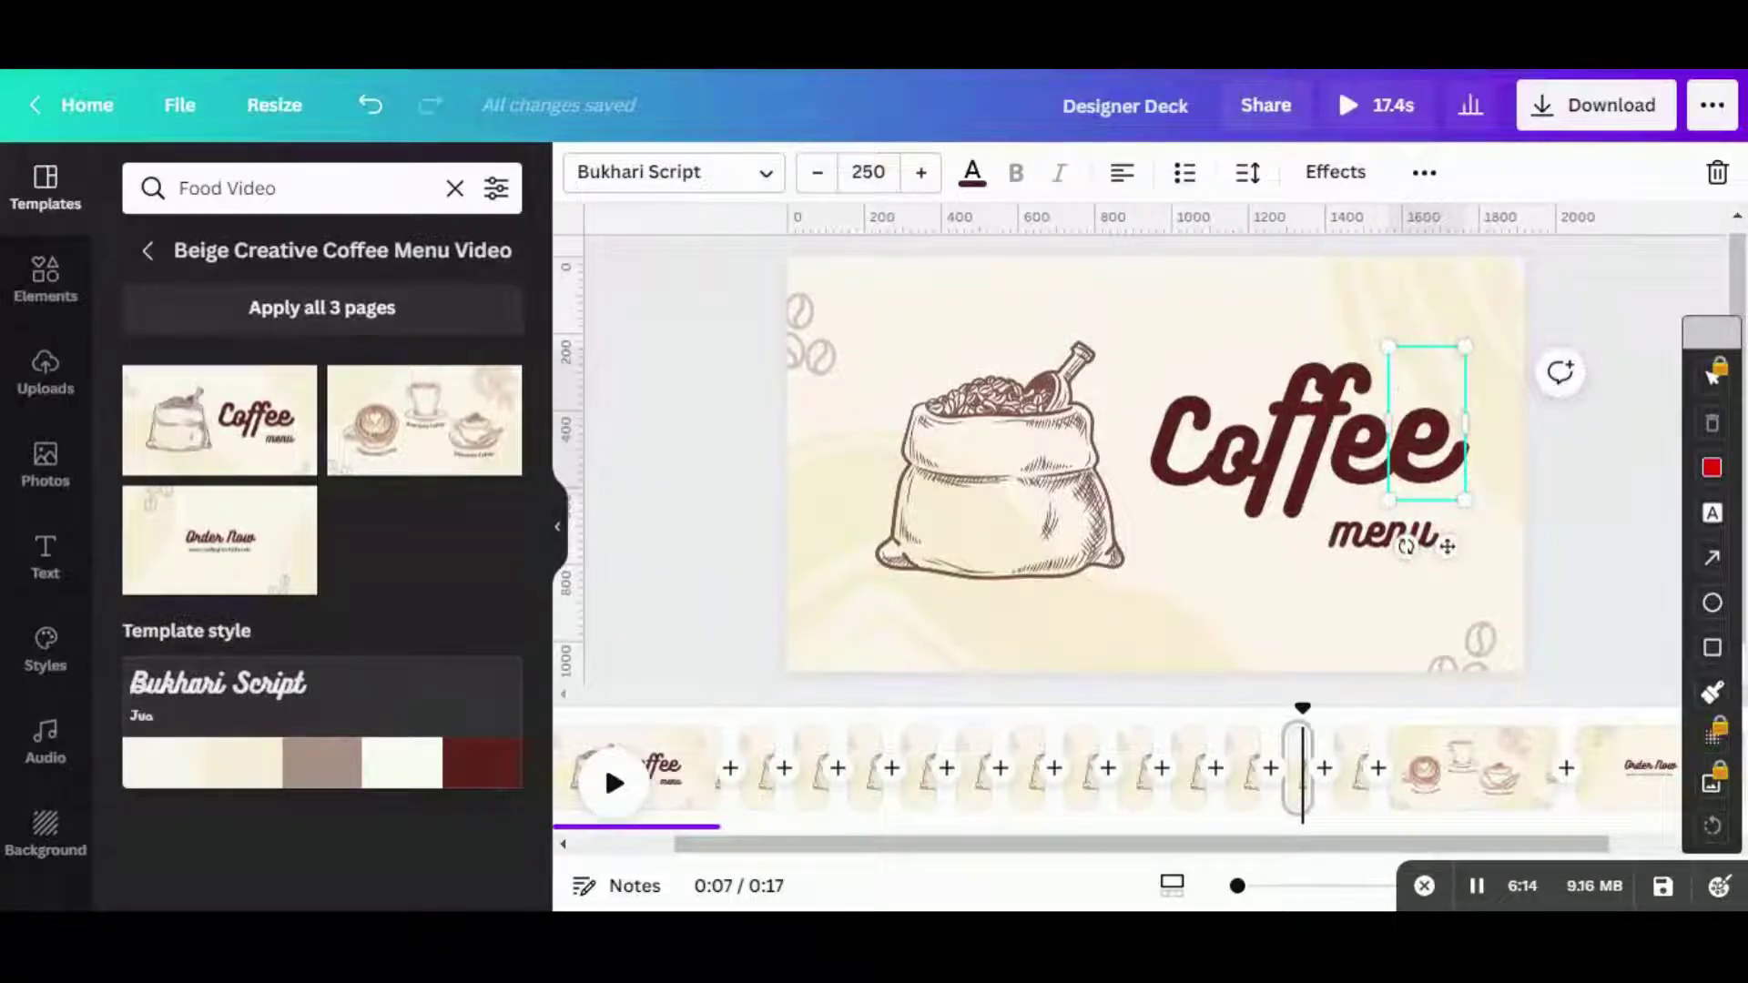
# - Preview the video, and delete the original 5-second "Coffee menu" page at the start of the timeline
pyautogui.click(1374, 105)
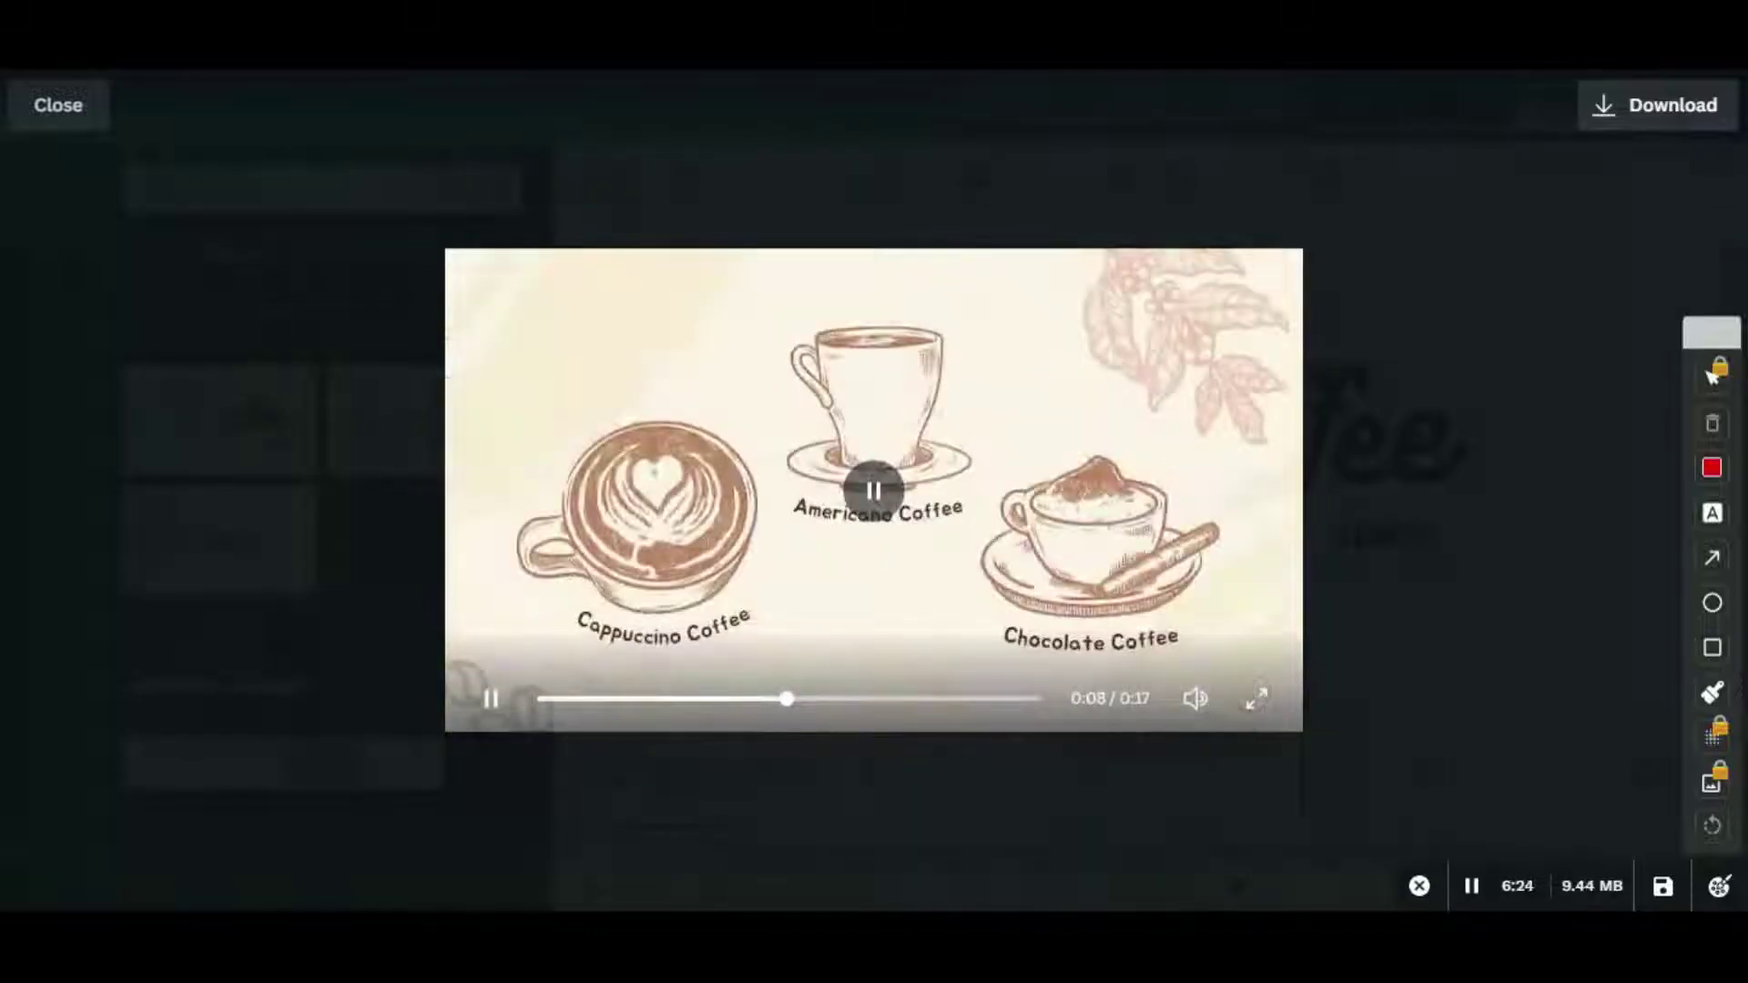
pyautogui.click(1548, 479)
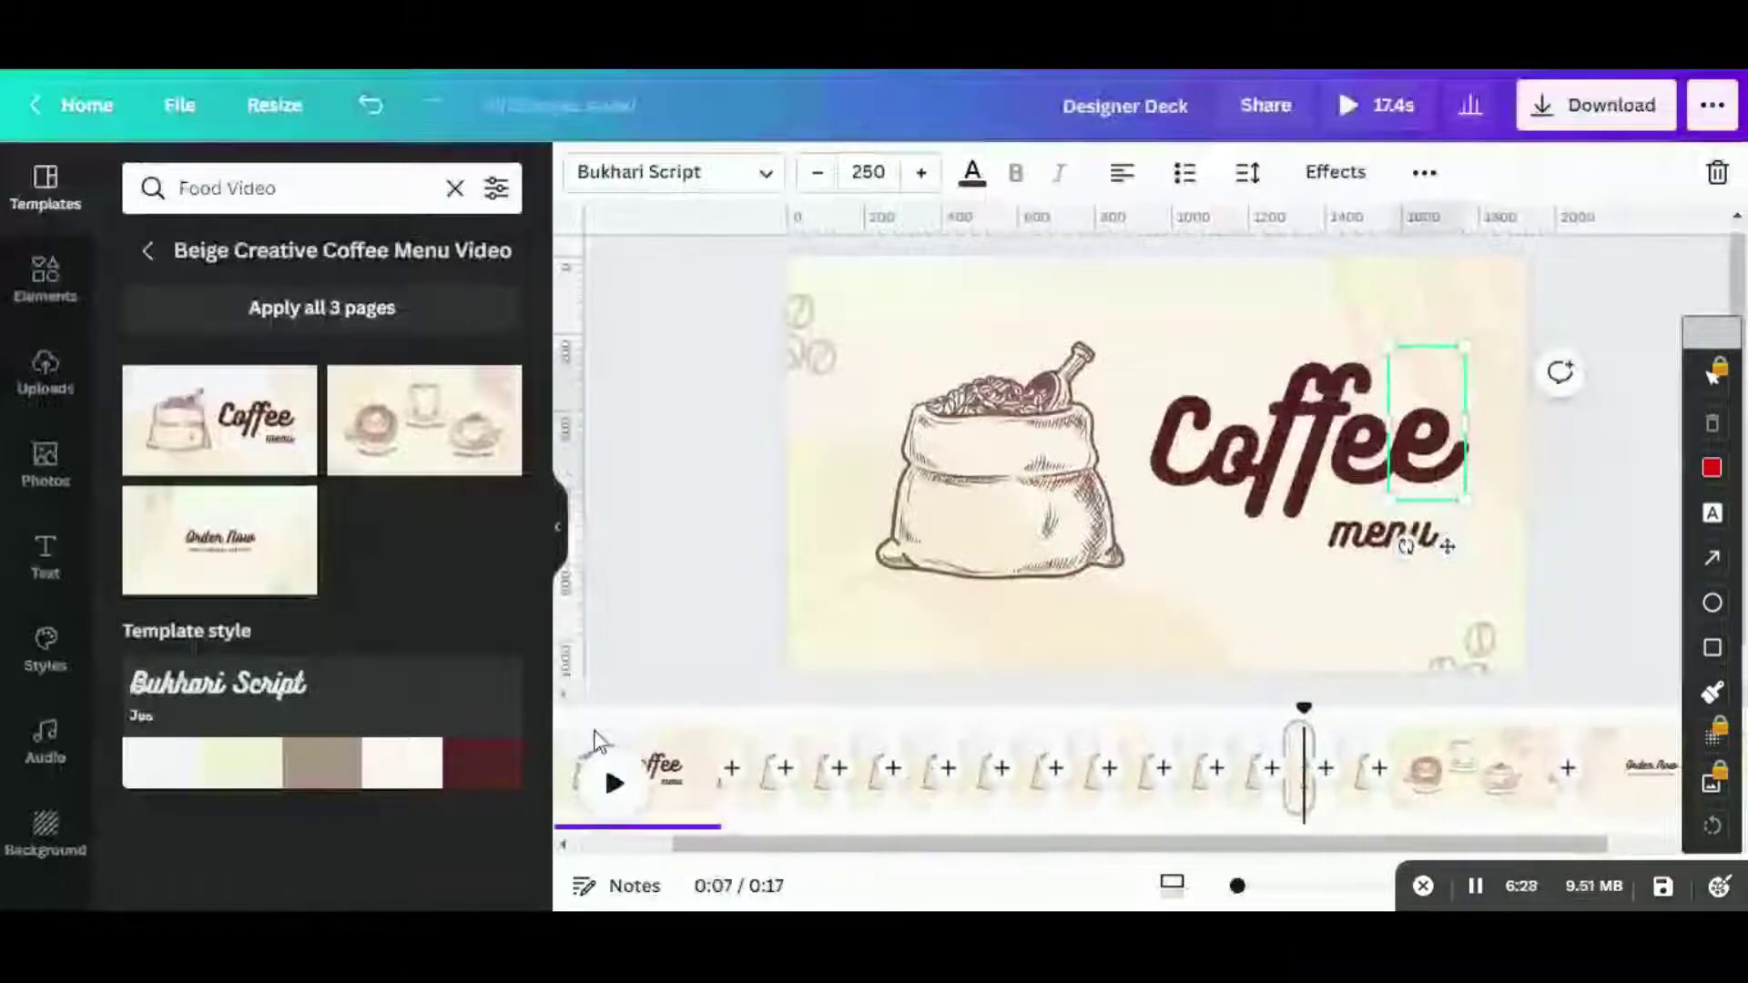
pyautogui.click(688, 719)
pyautogui.press('Delete')
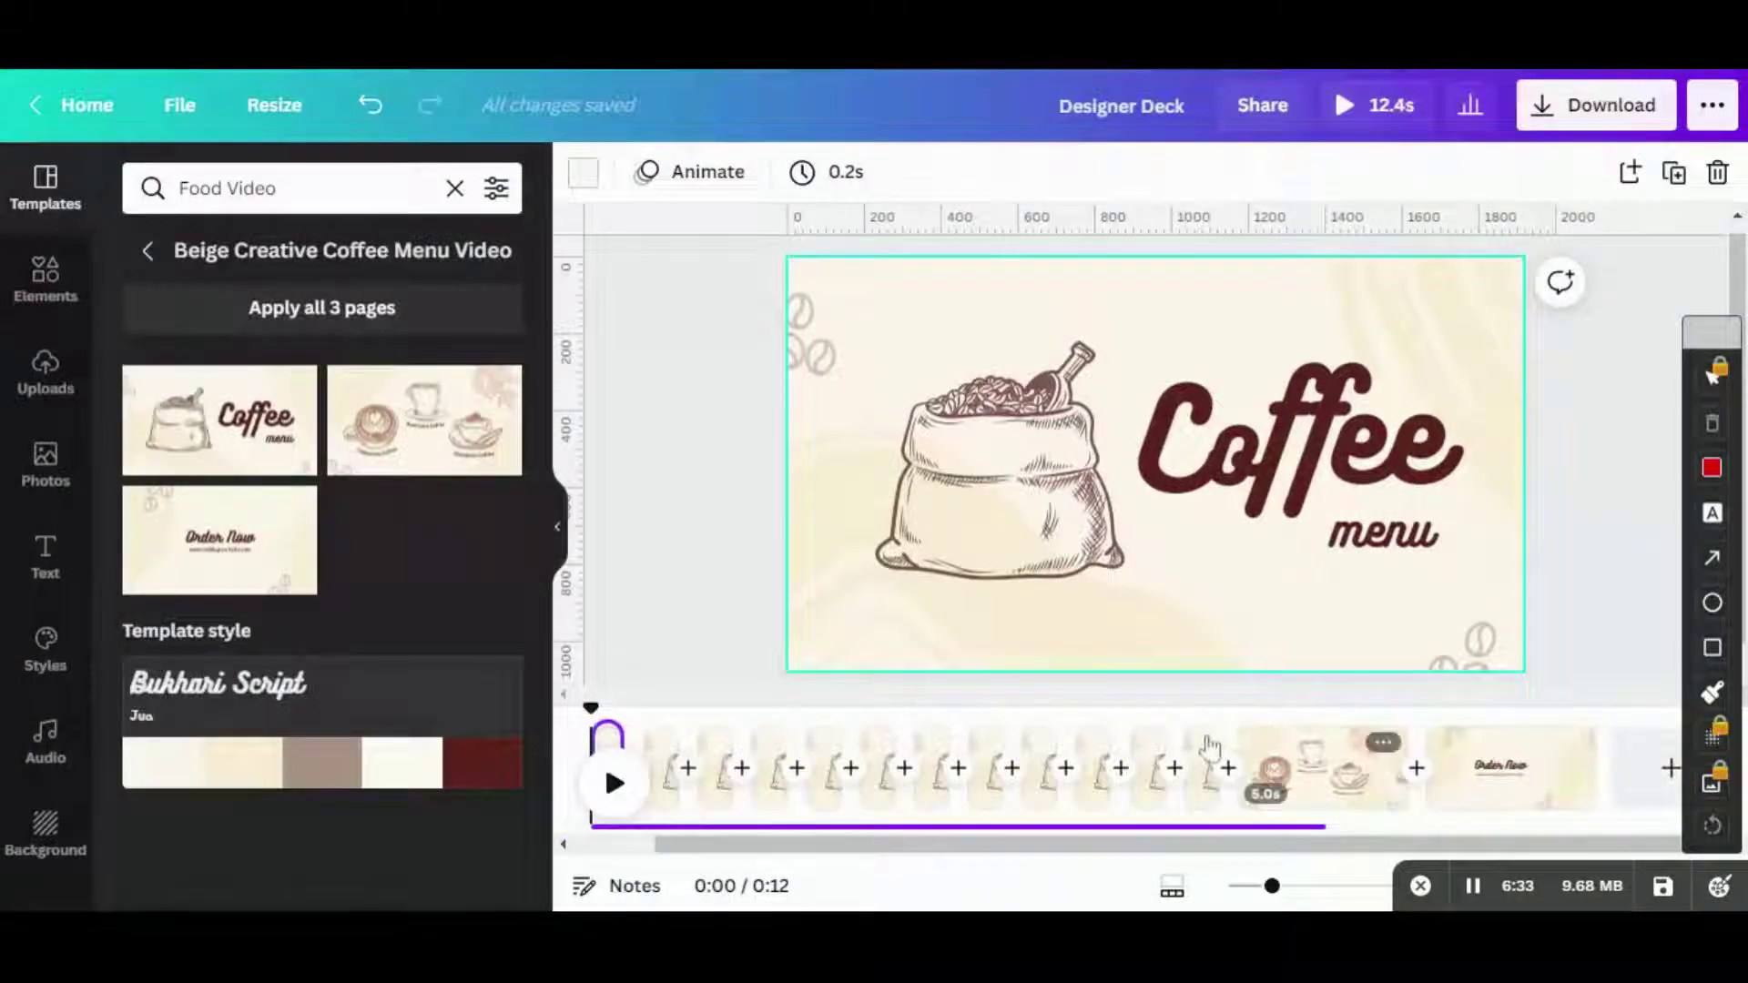
# - Duplicate the last 0.2-second "Coffee menu" page, just before the page with the three coffee drinks
pyautogui.click(1203, 736)
pyautogui.click(1203, 734)
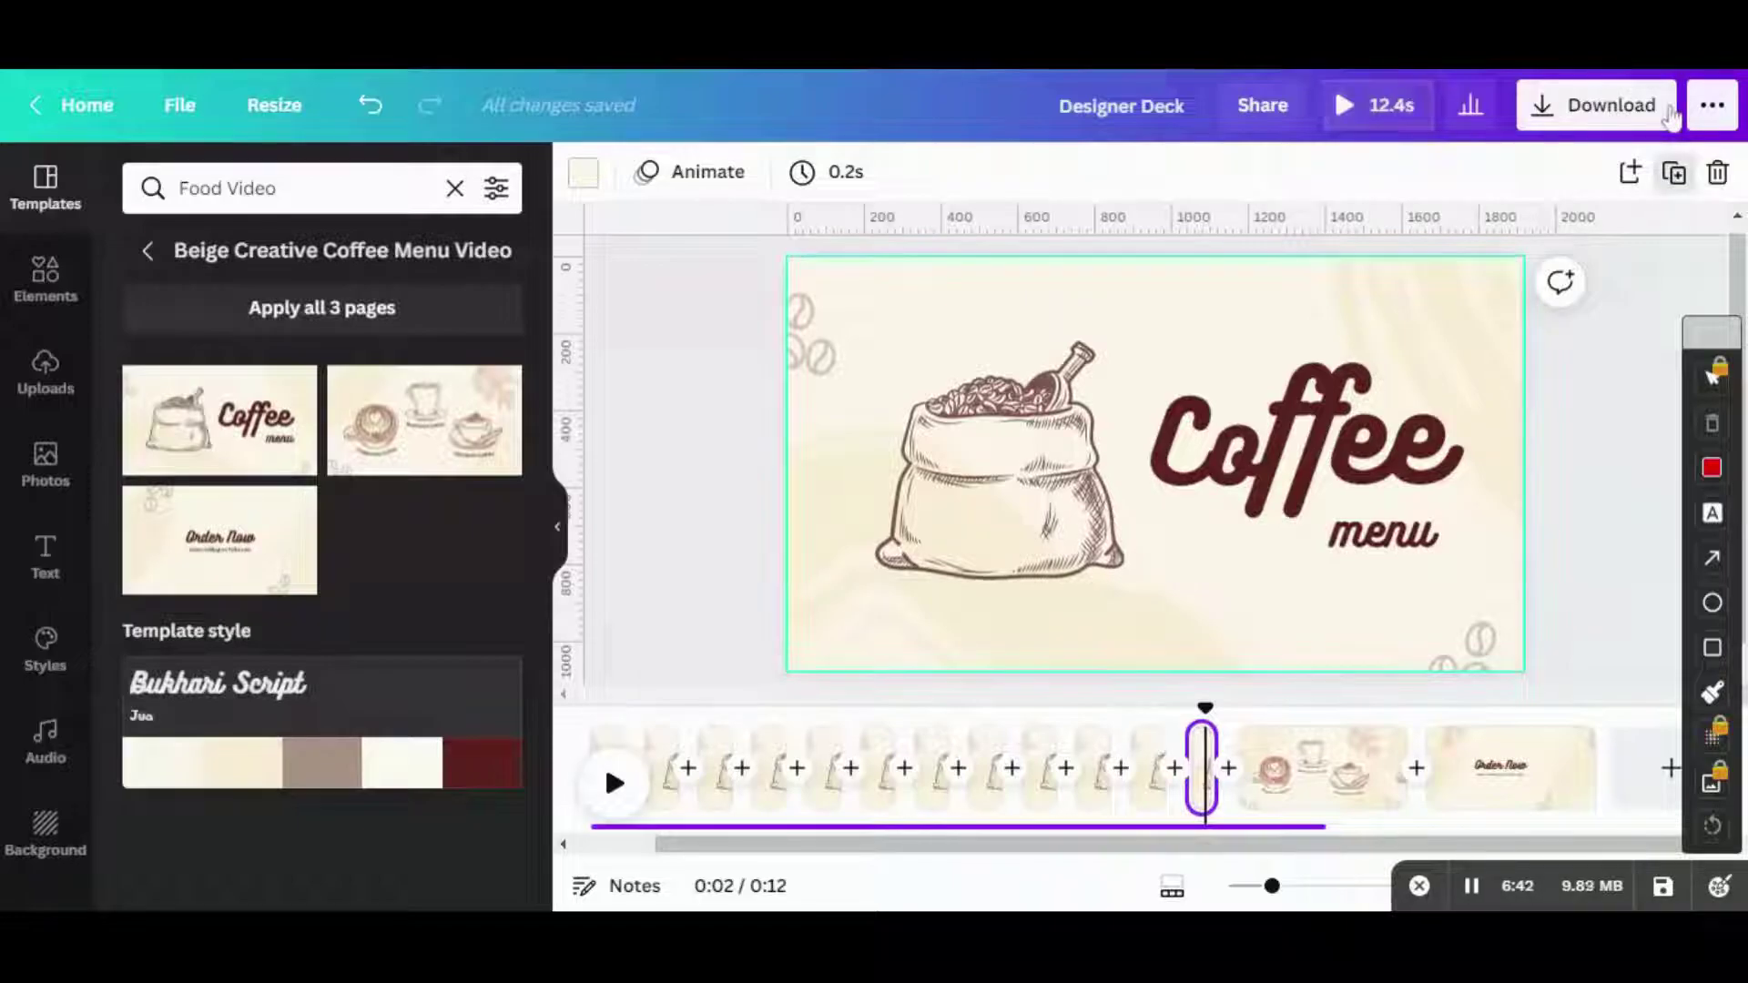
pyautogui.click(1673, 171)
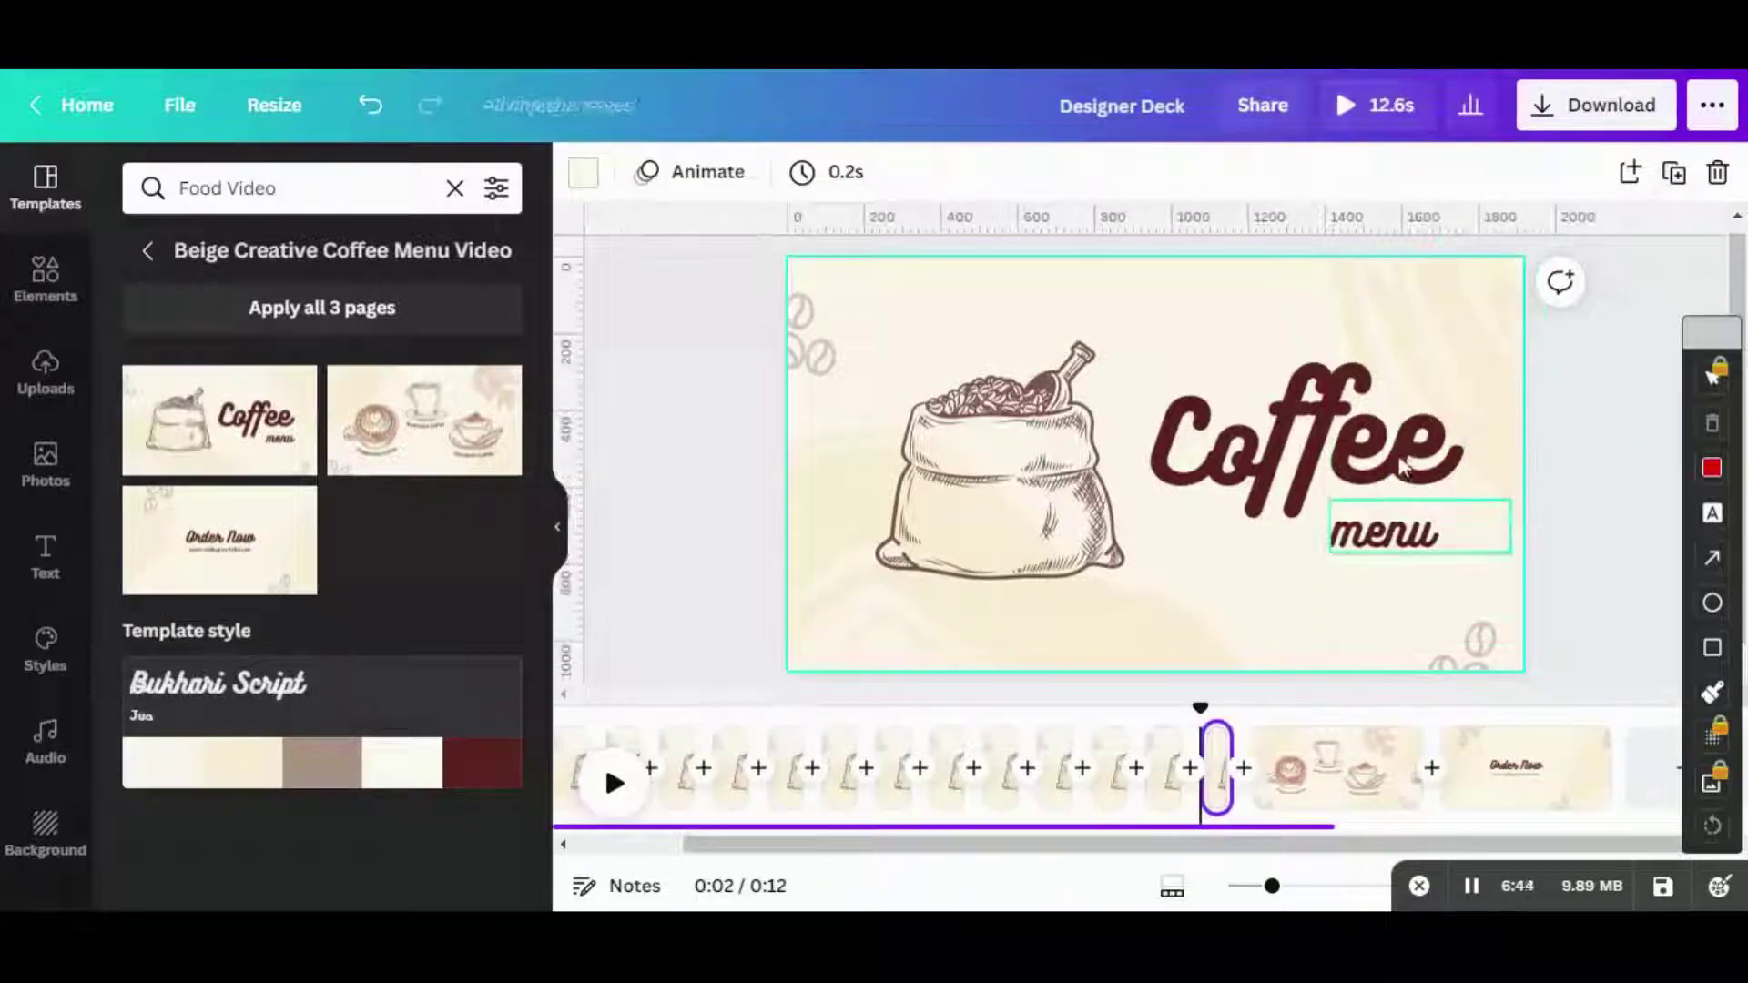
pyautogui.click(1406, 526)
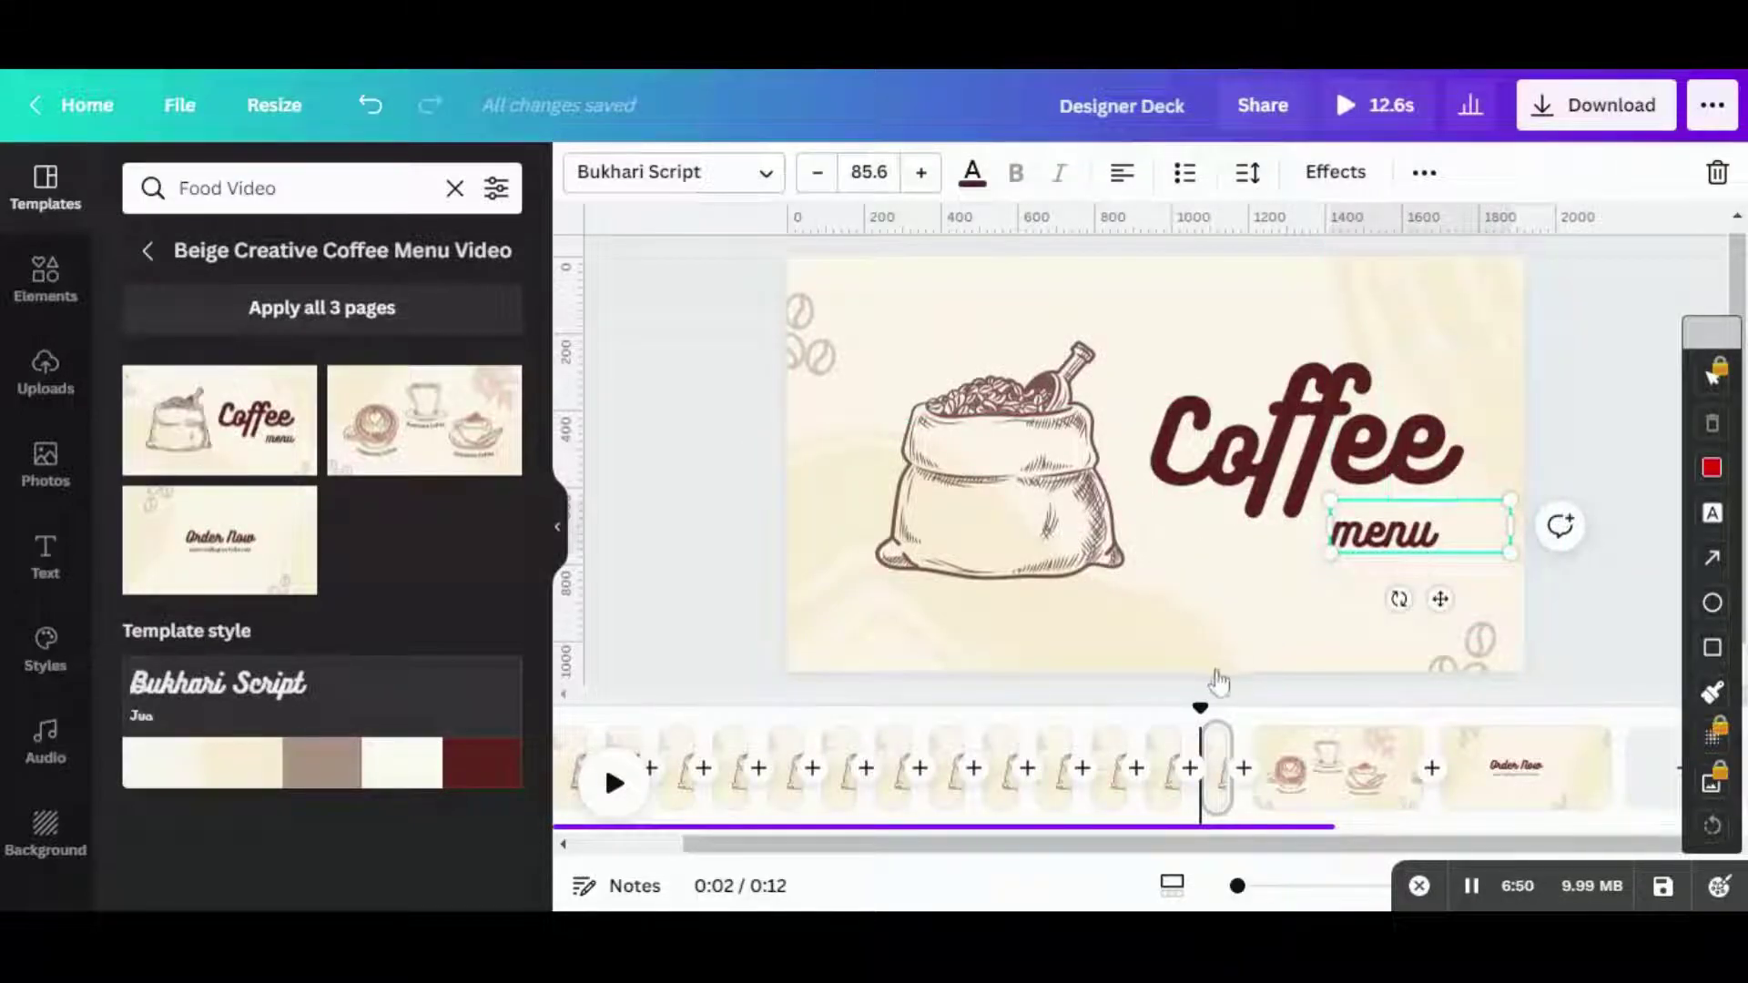
pyautogui.click(1602, 539)
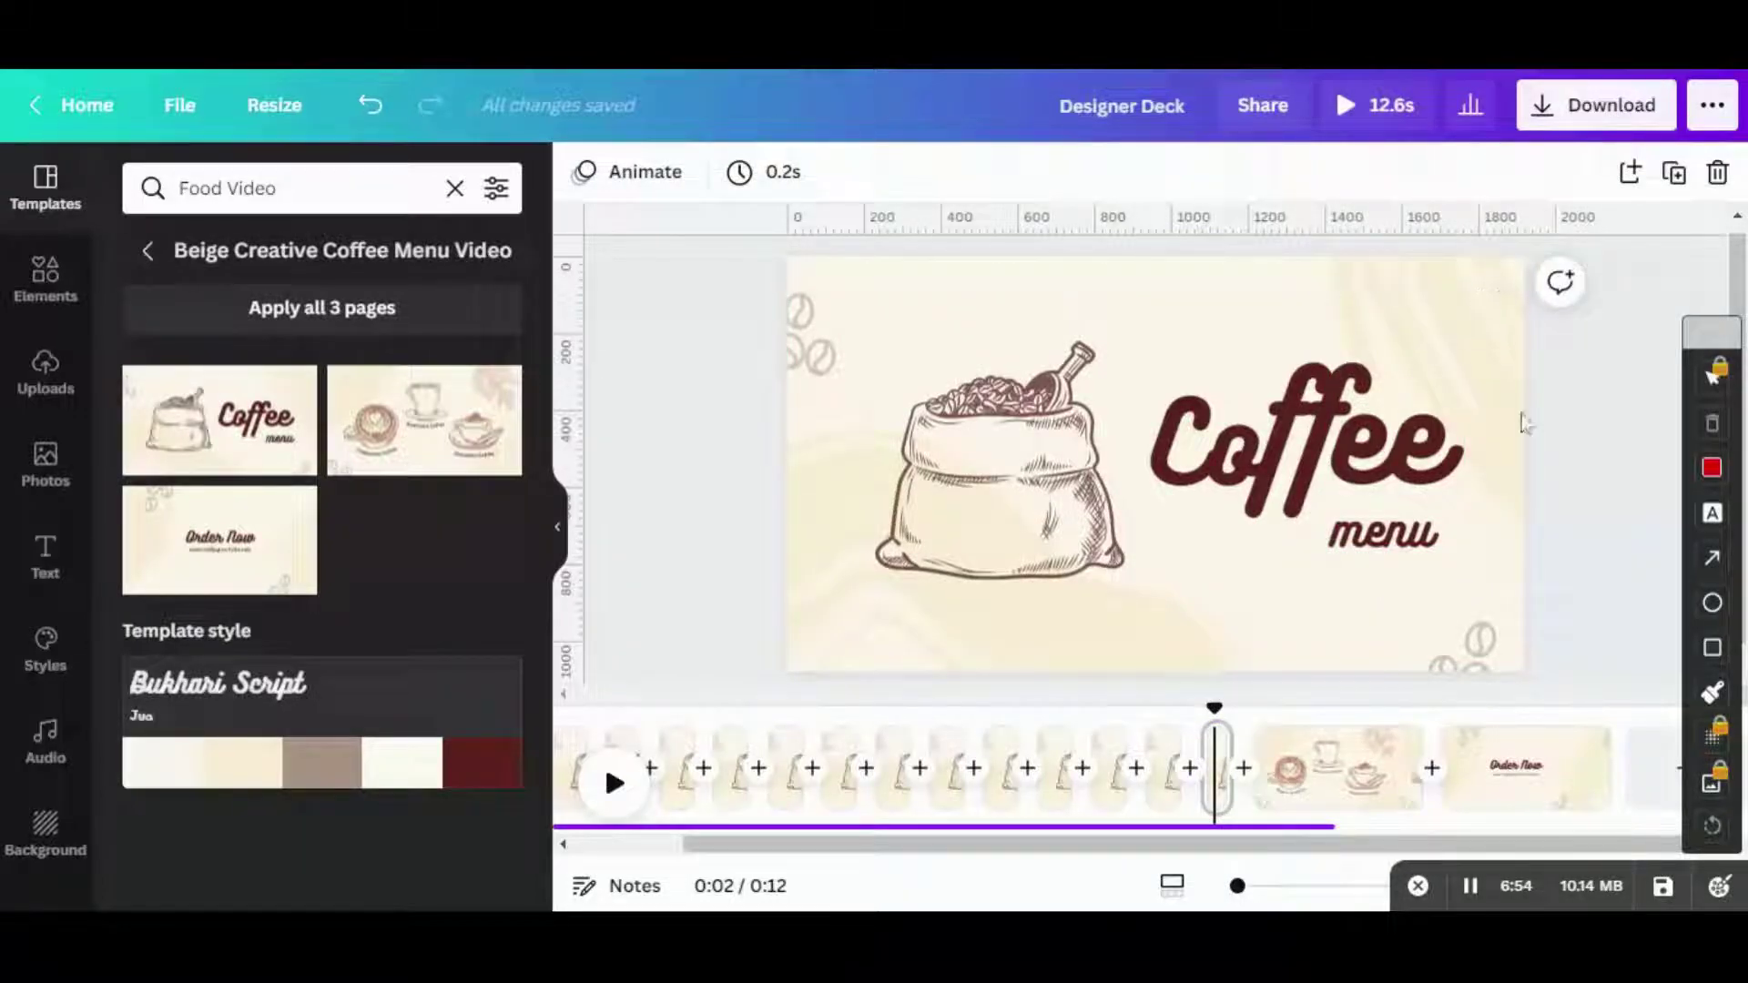
pyautogui.click(1490, 294)
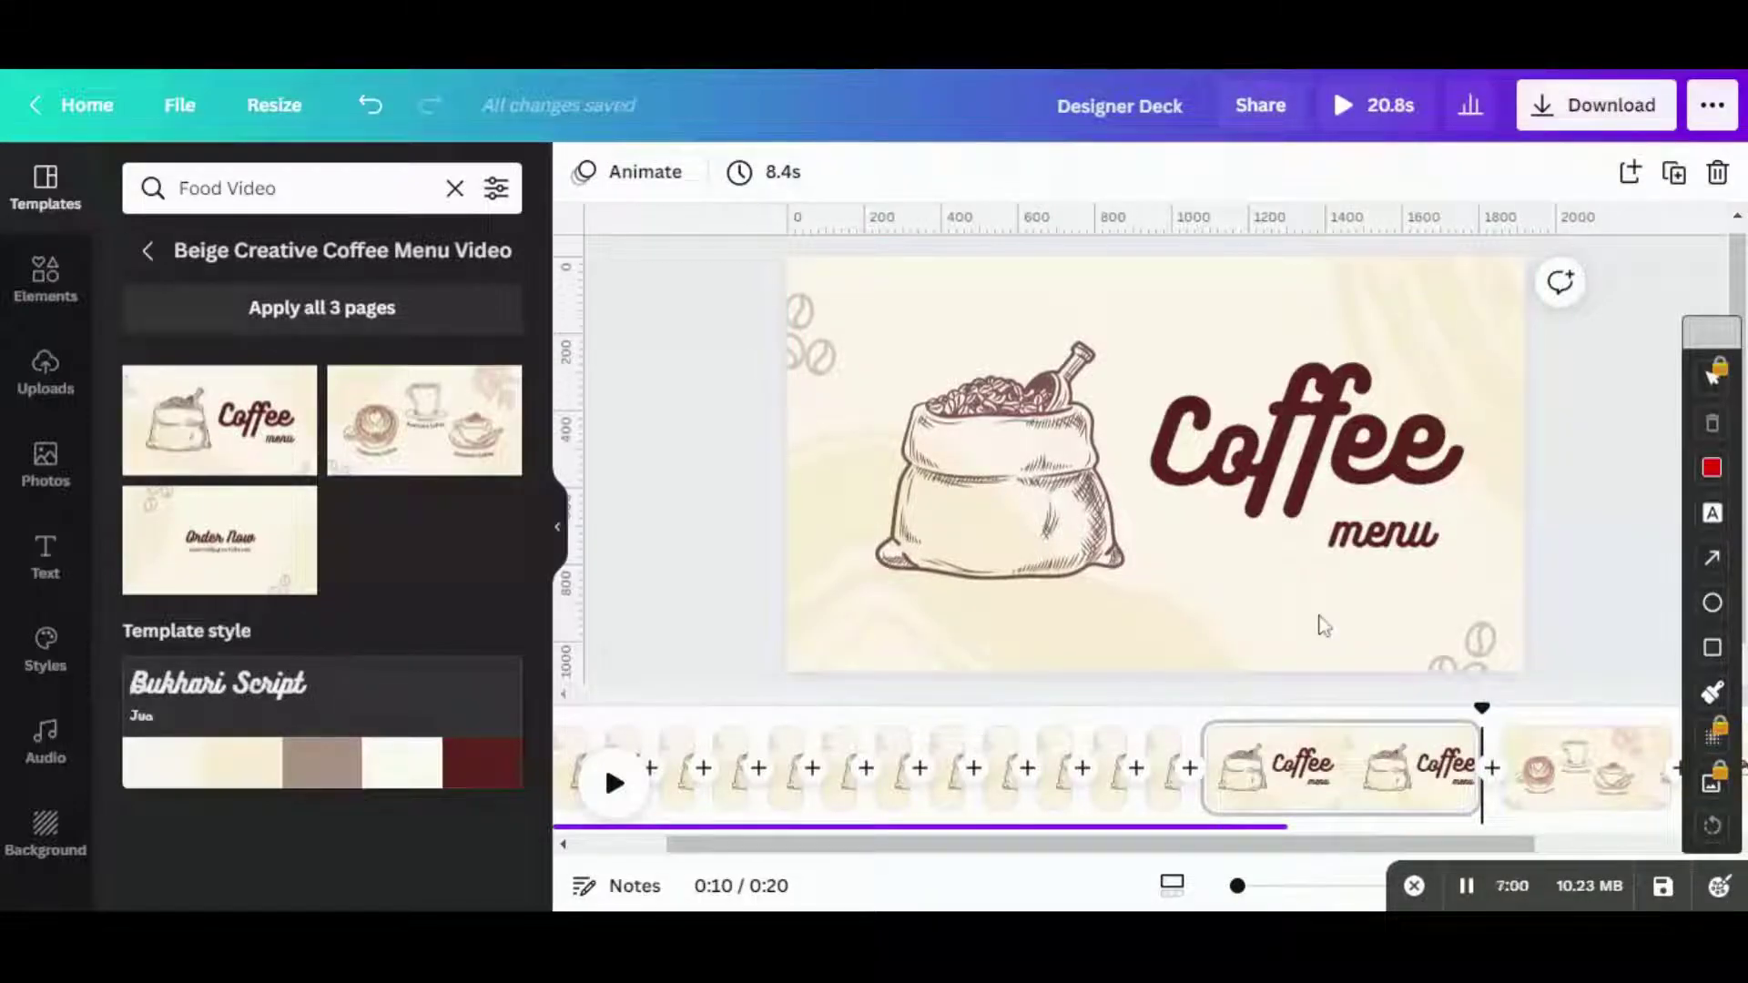
pyautogui.hotkey('ctrl', 'z')
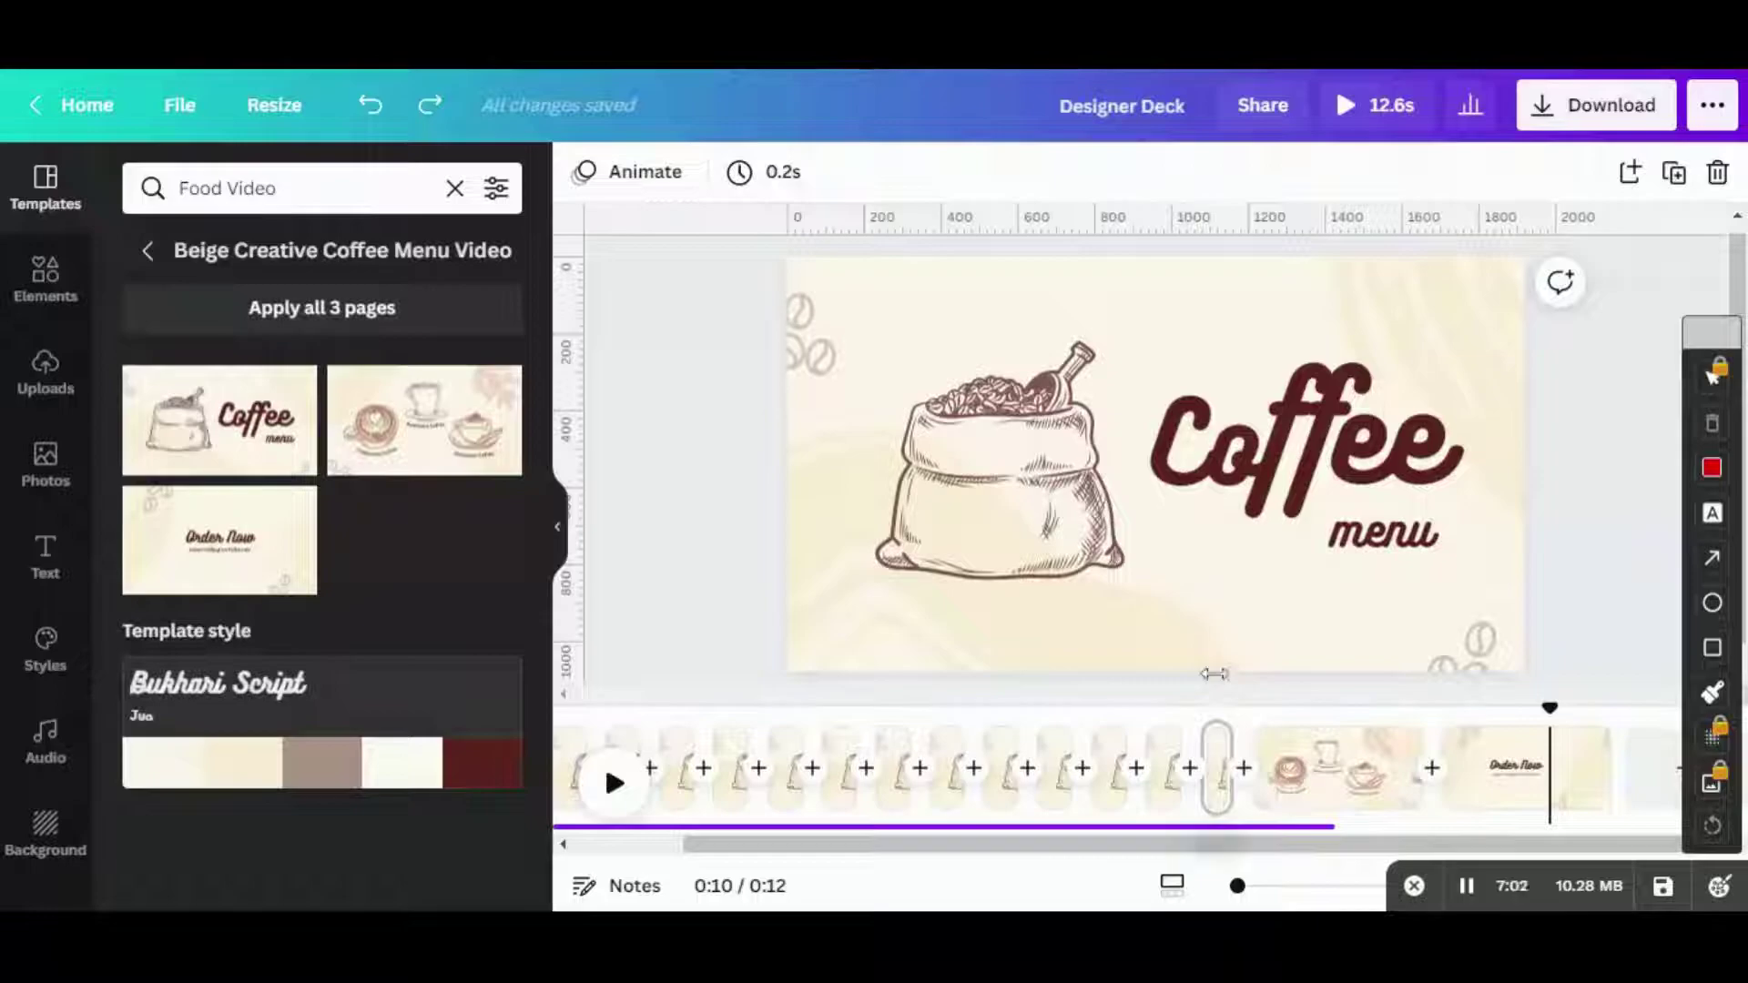
# - Duplicate the last 0.2-second "Coffee menu" page once more and select the short page just before the new copy
pyautogui.click(1214, 673)
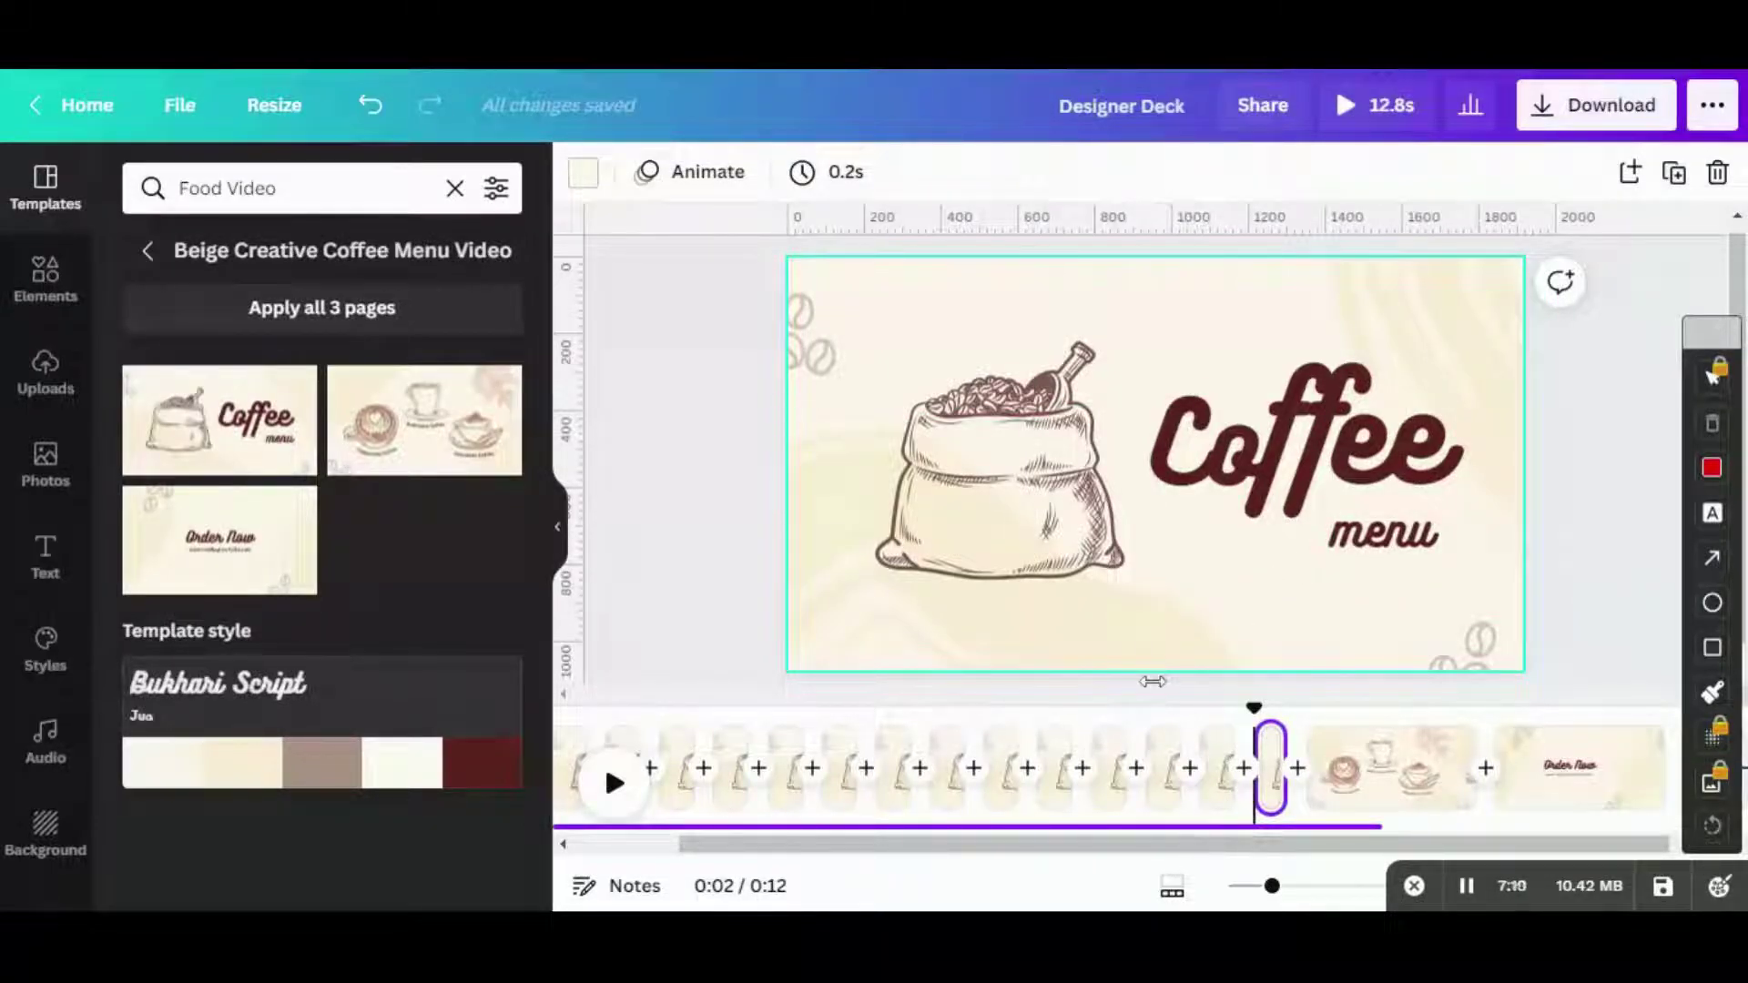
pyautogui.click(1153, 681)
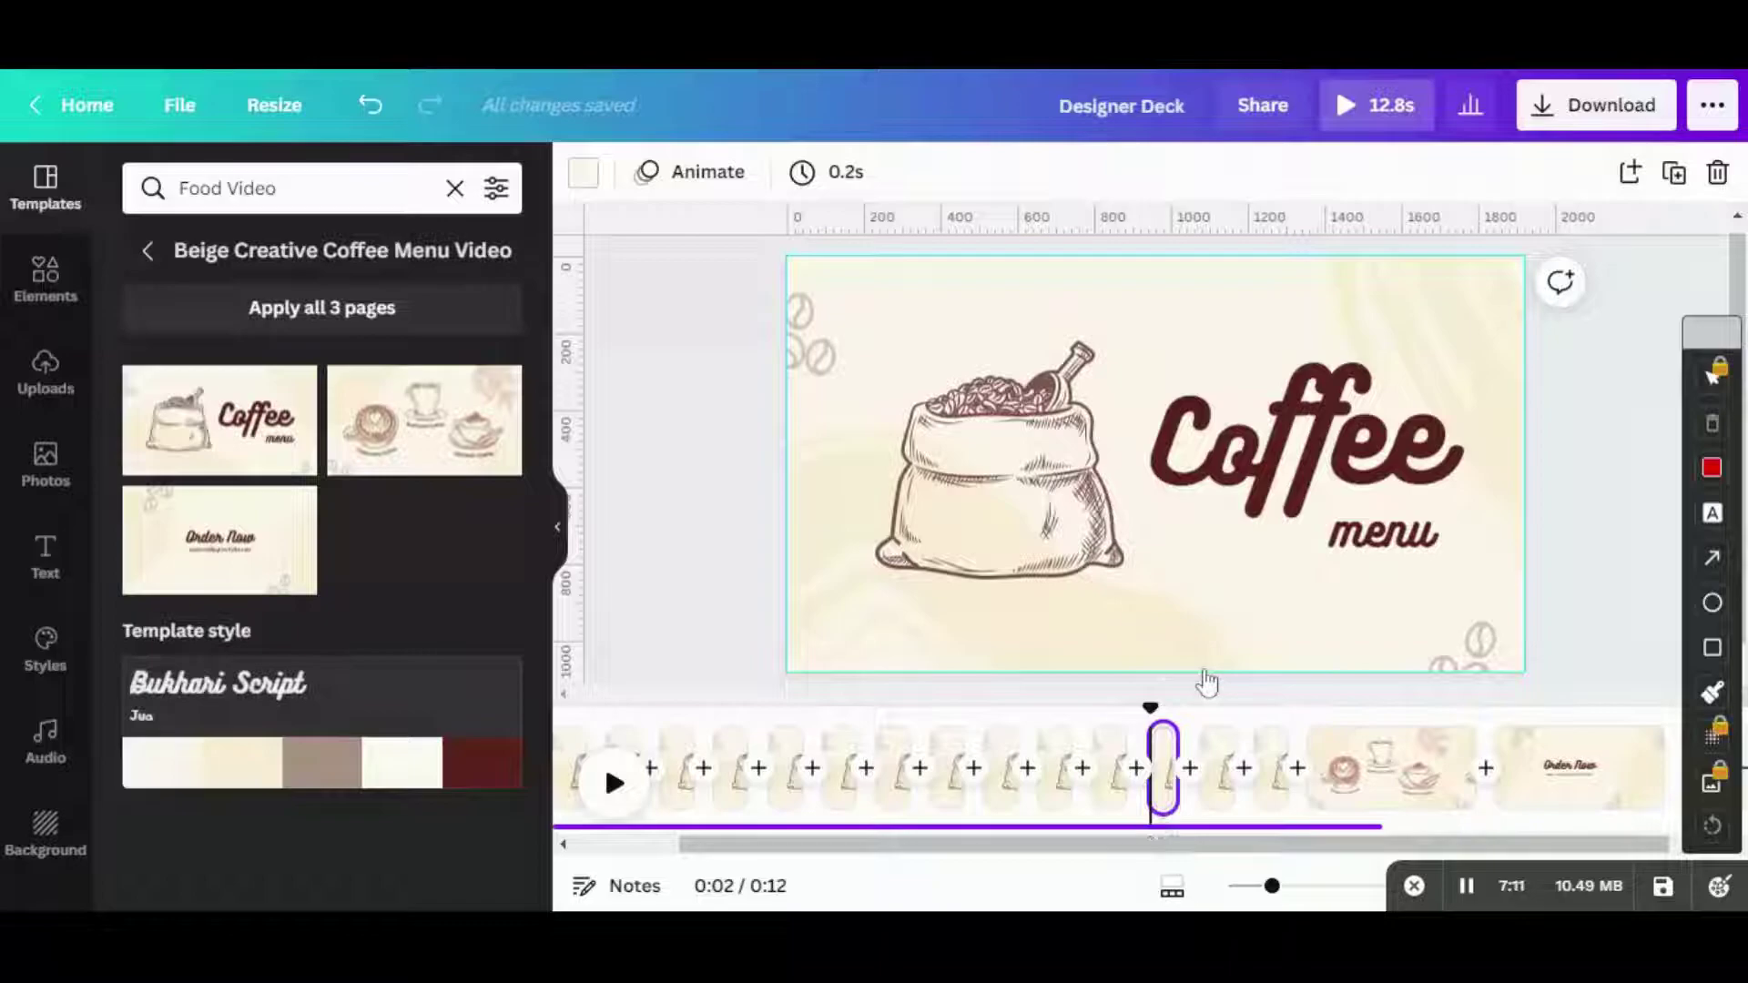
pyautogui.click(1209, 684)
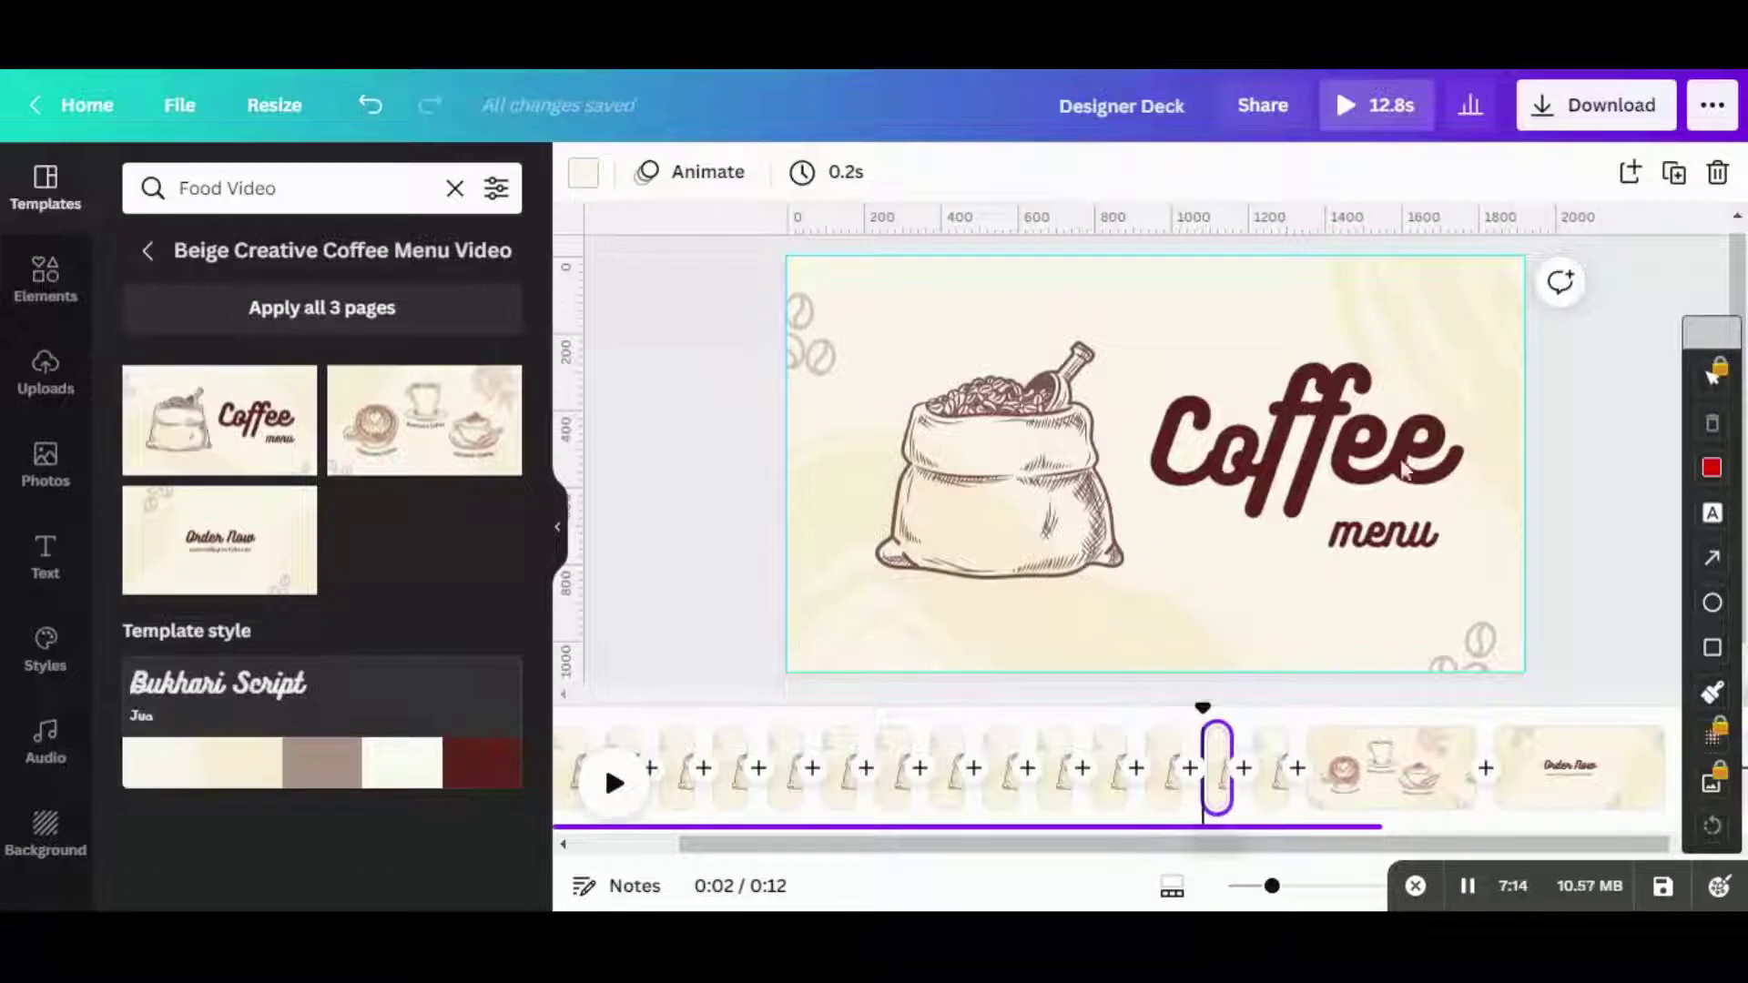
# - On the second-to-last short page, enlarge the word "menu" to about font size 143 and reposition it beneath "Coffee"
pyautogui.click(1384, 532)
pyautogui.moveTo(1322, 501); pyautogui.dragTo(1265, 388)
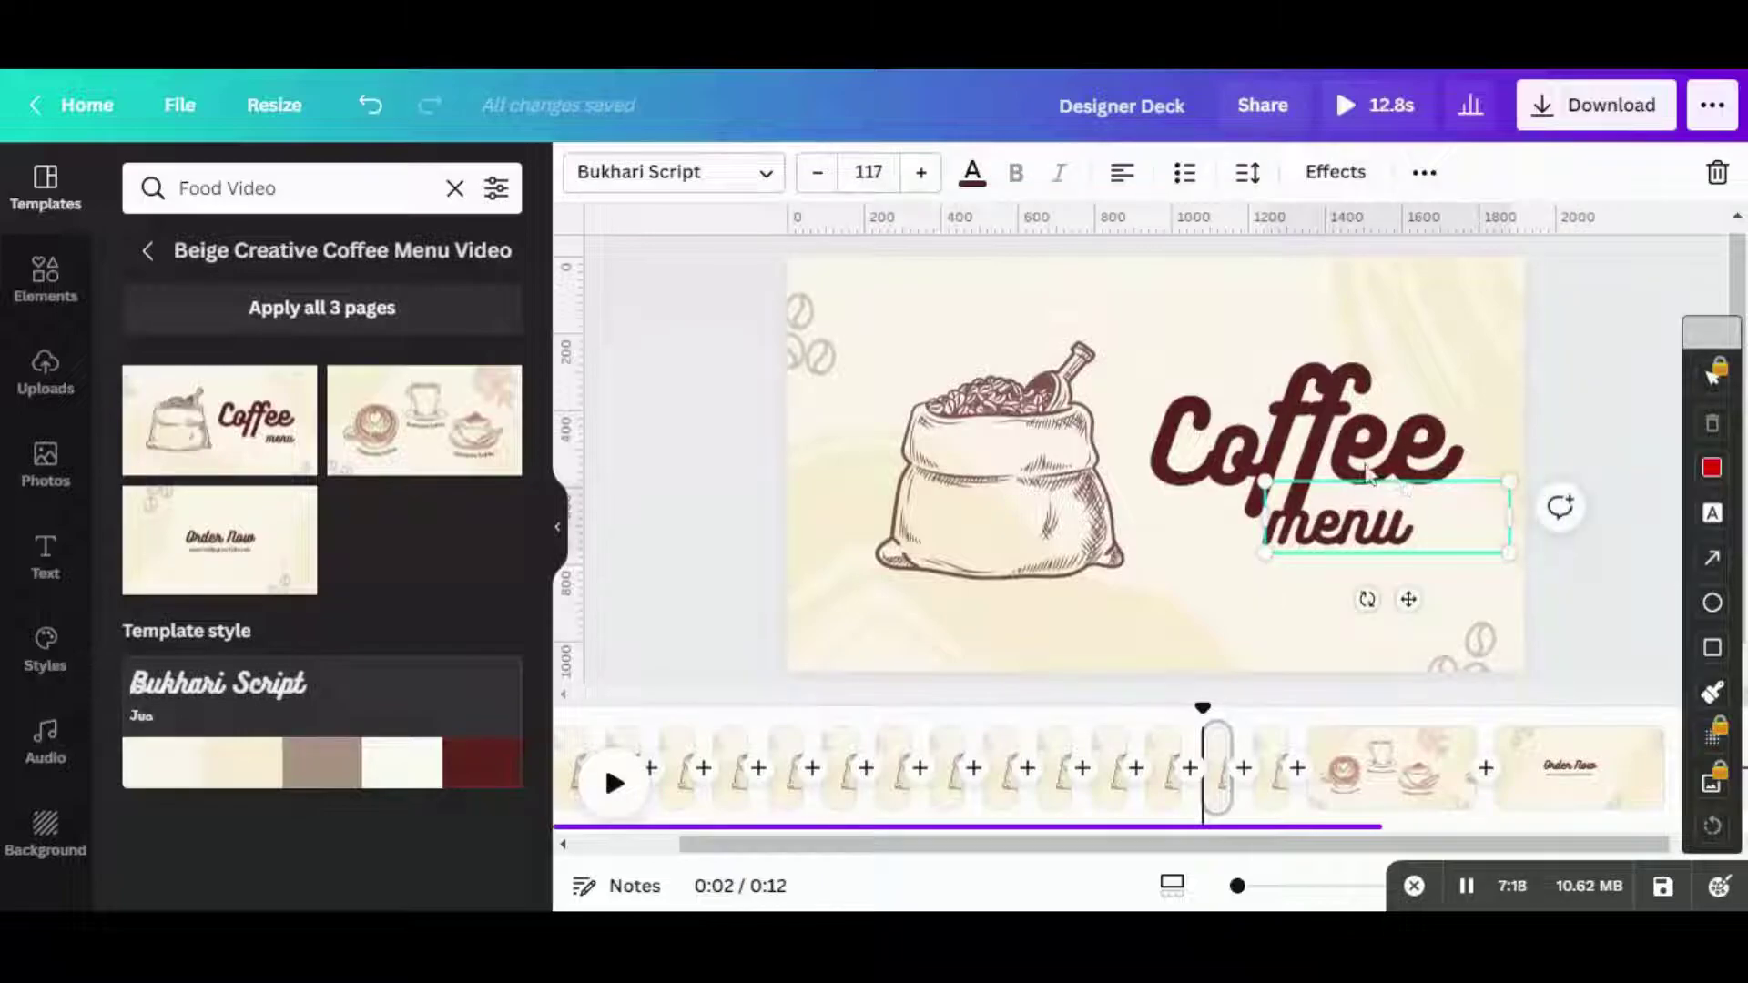
pyautogui.moveTo(1413, 458); pyautogui.dragTo(1415, 459)
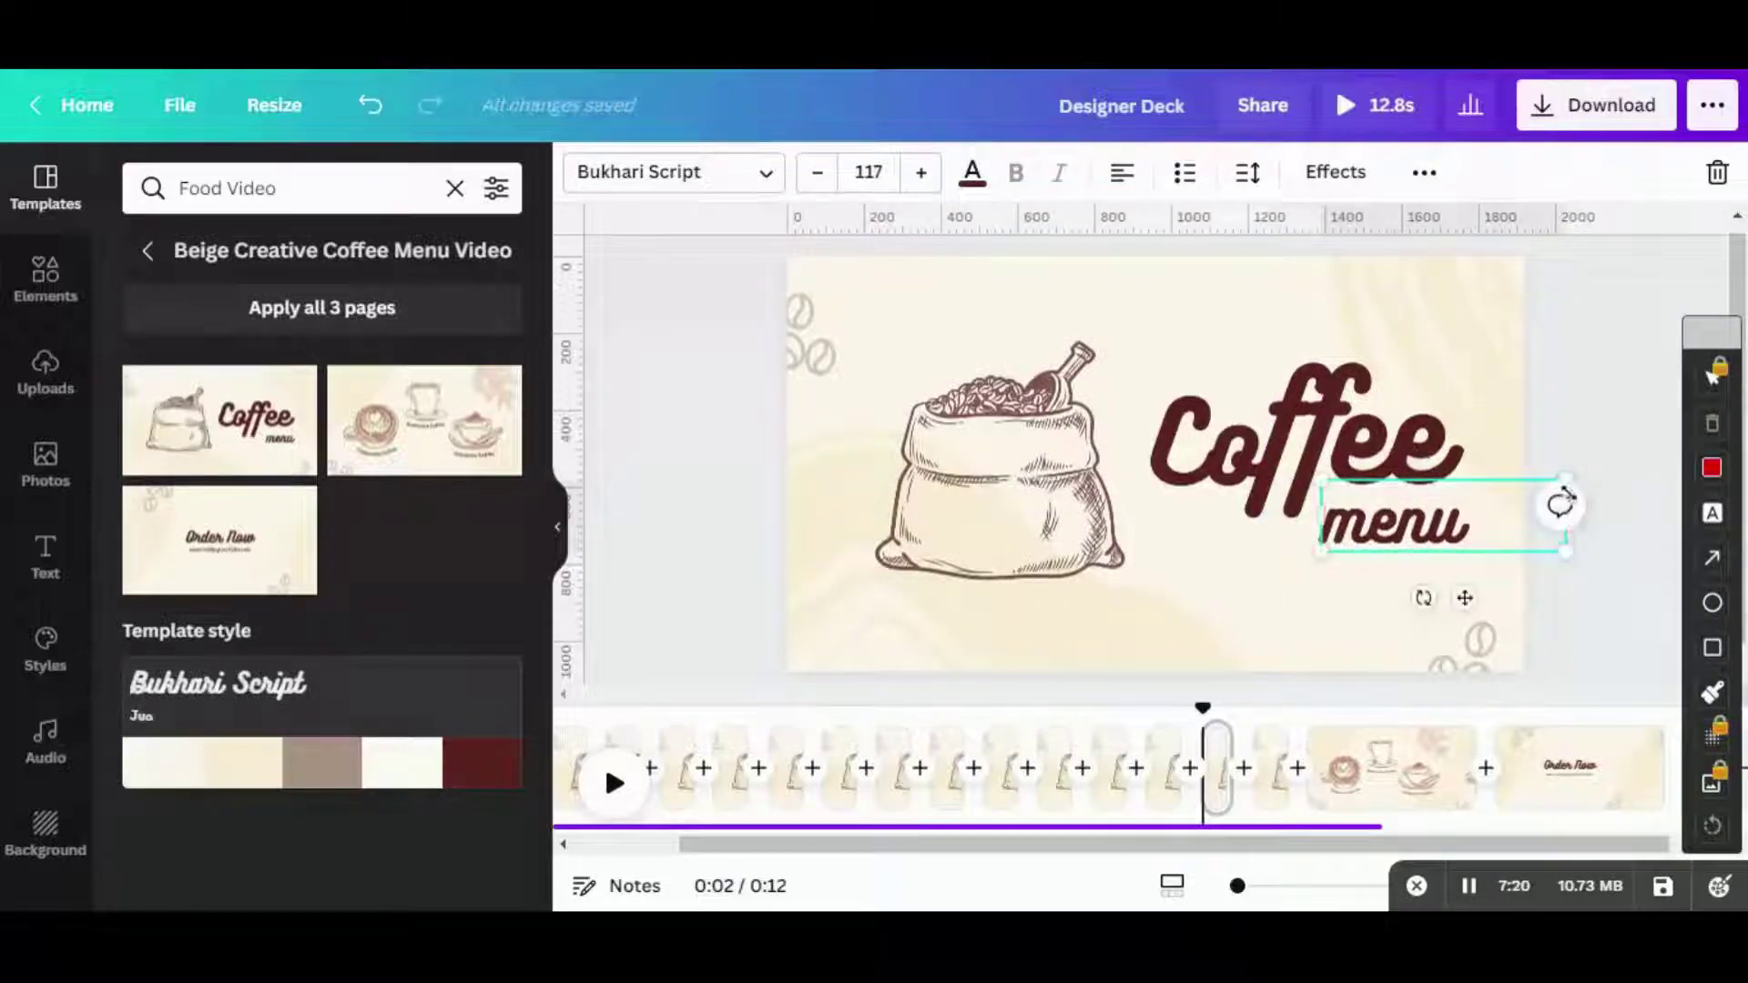
pyautogui.moveTo(1565, 490); pyautogui.dragTo(1595, 482)
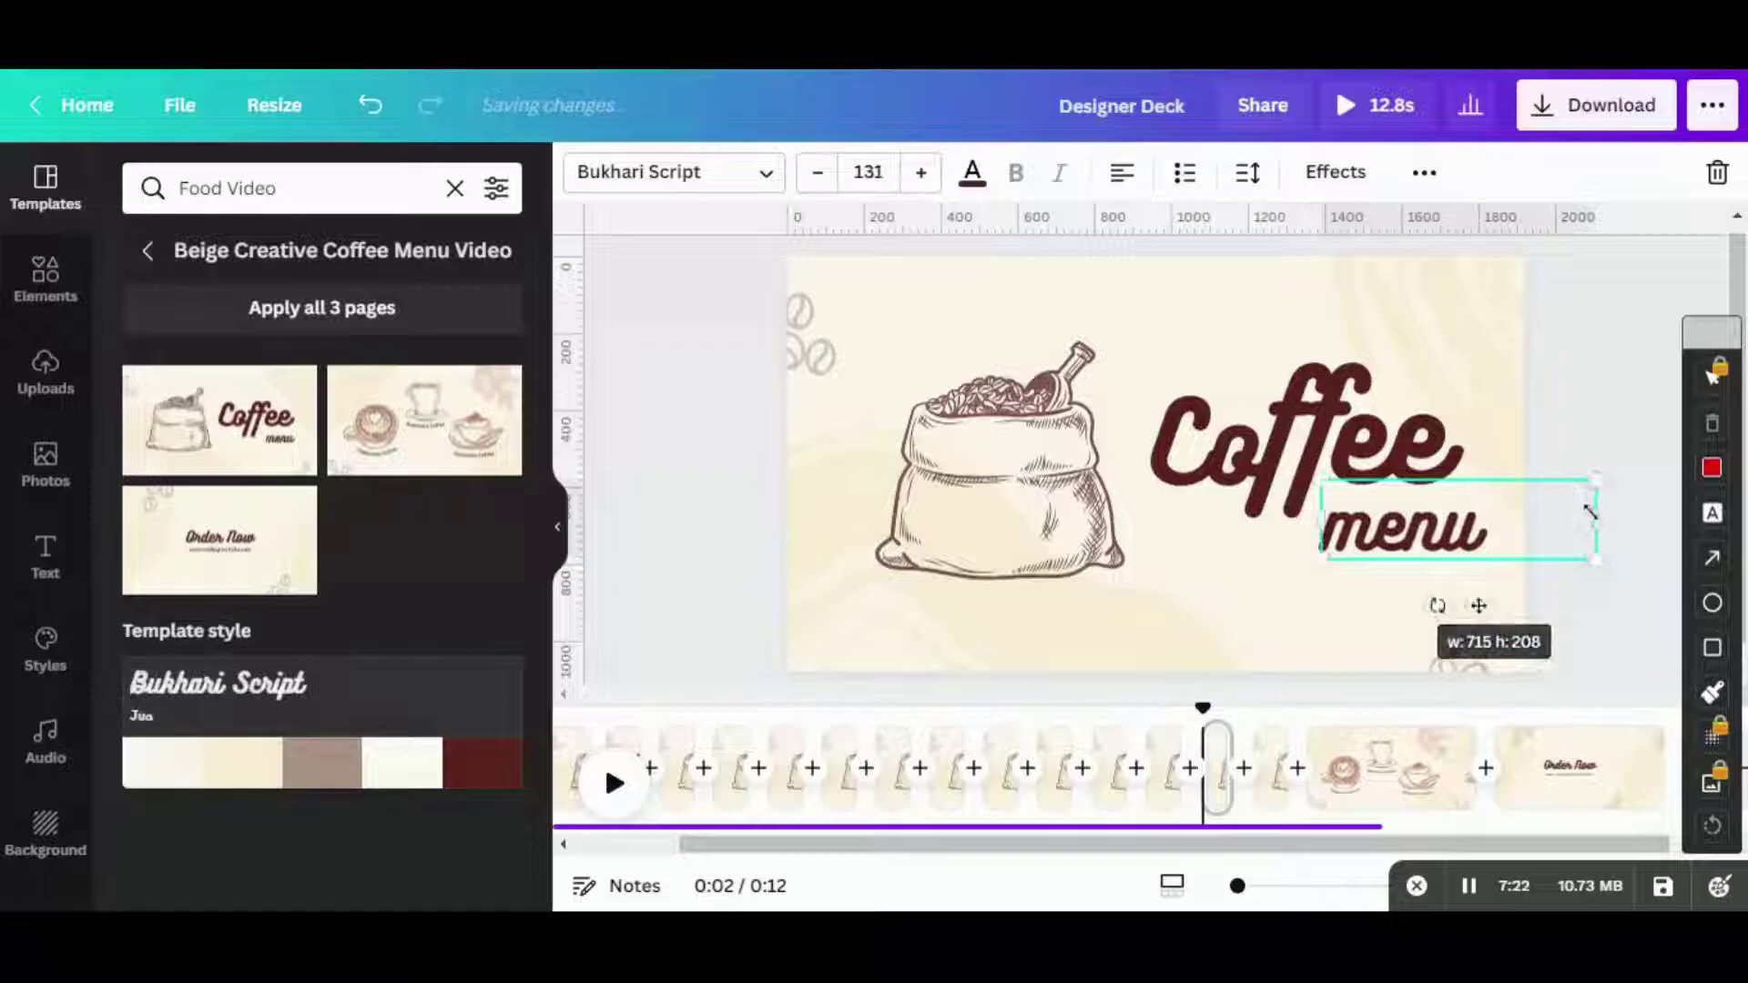
pyautogui.moveTo(1320, 480); pyautogui.dragTo(1308, 400)
pyautogui.moveTo(1393, 463); pyautogui.dragTo(1413, 456)
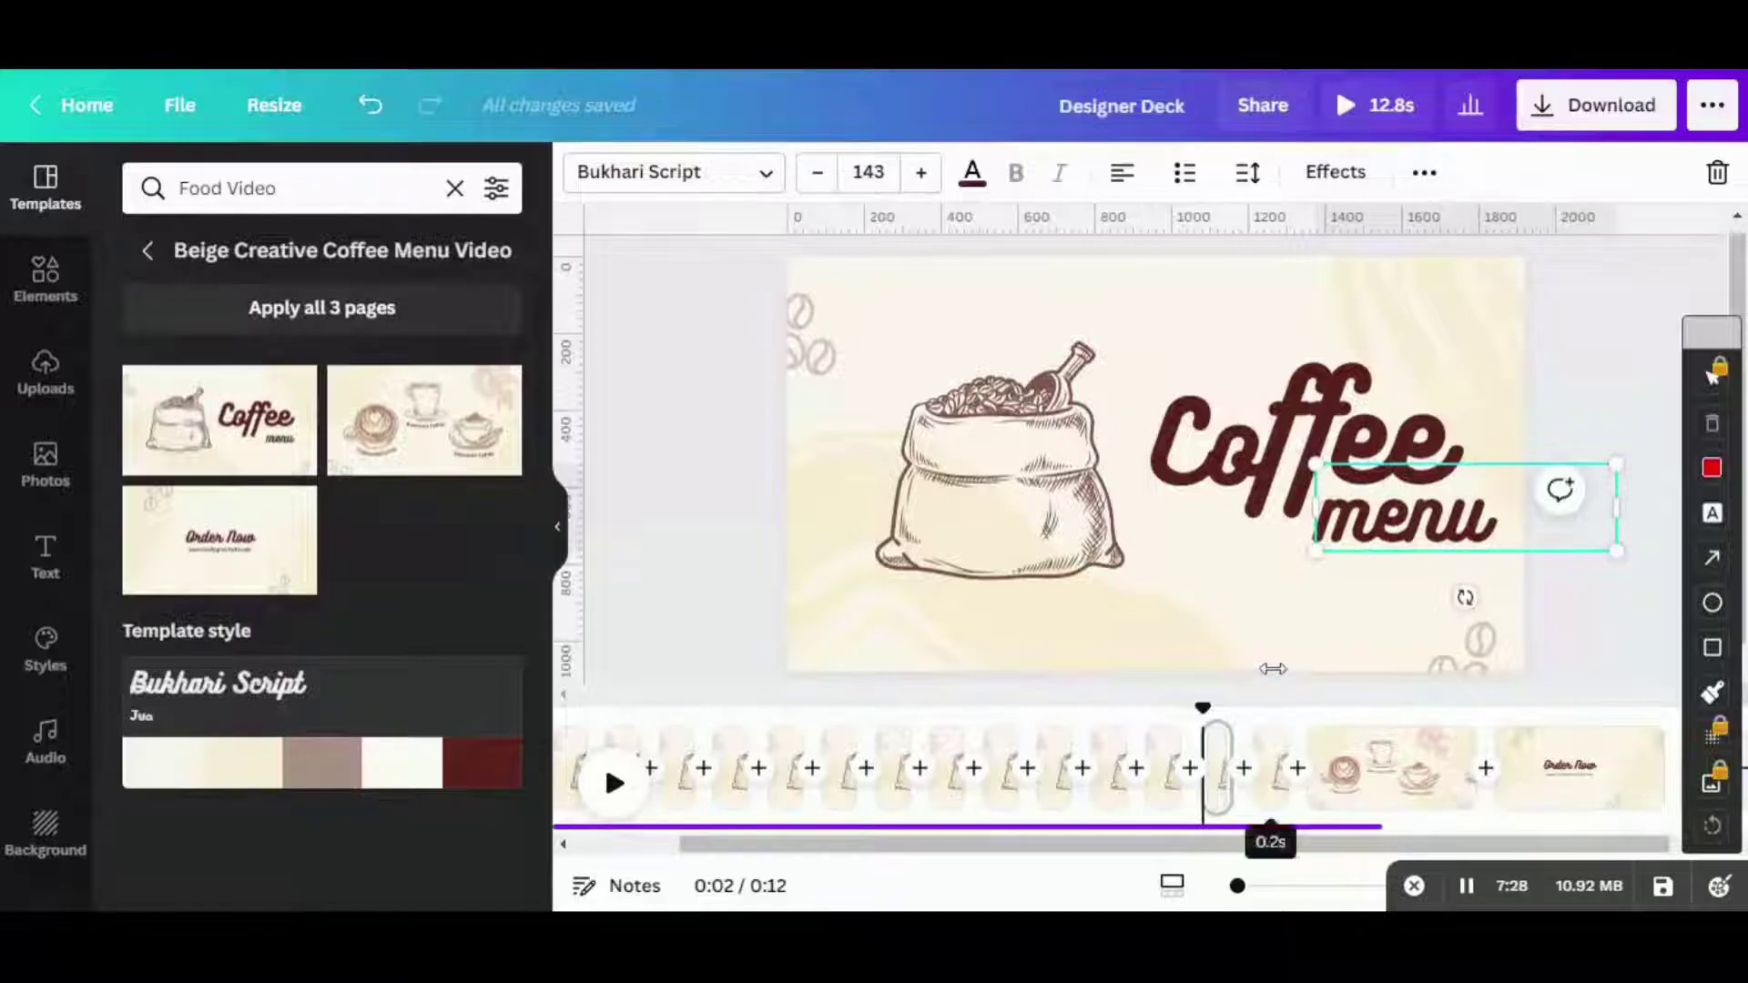
# - Extend the duration of the last short "Coffee menu" page to 0.9 seconds
pyautogui.click(1272, 669)
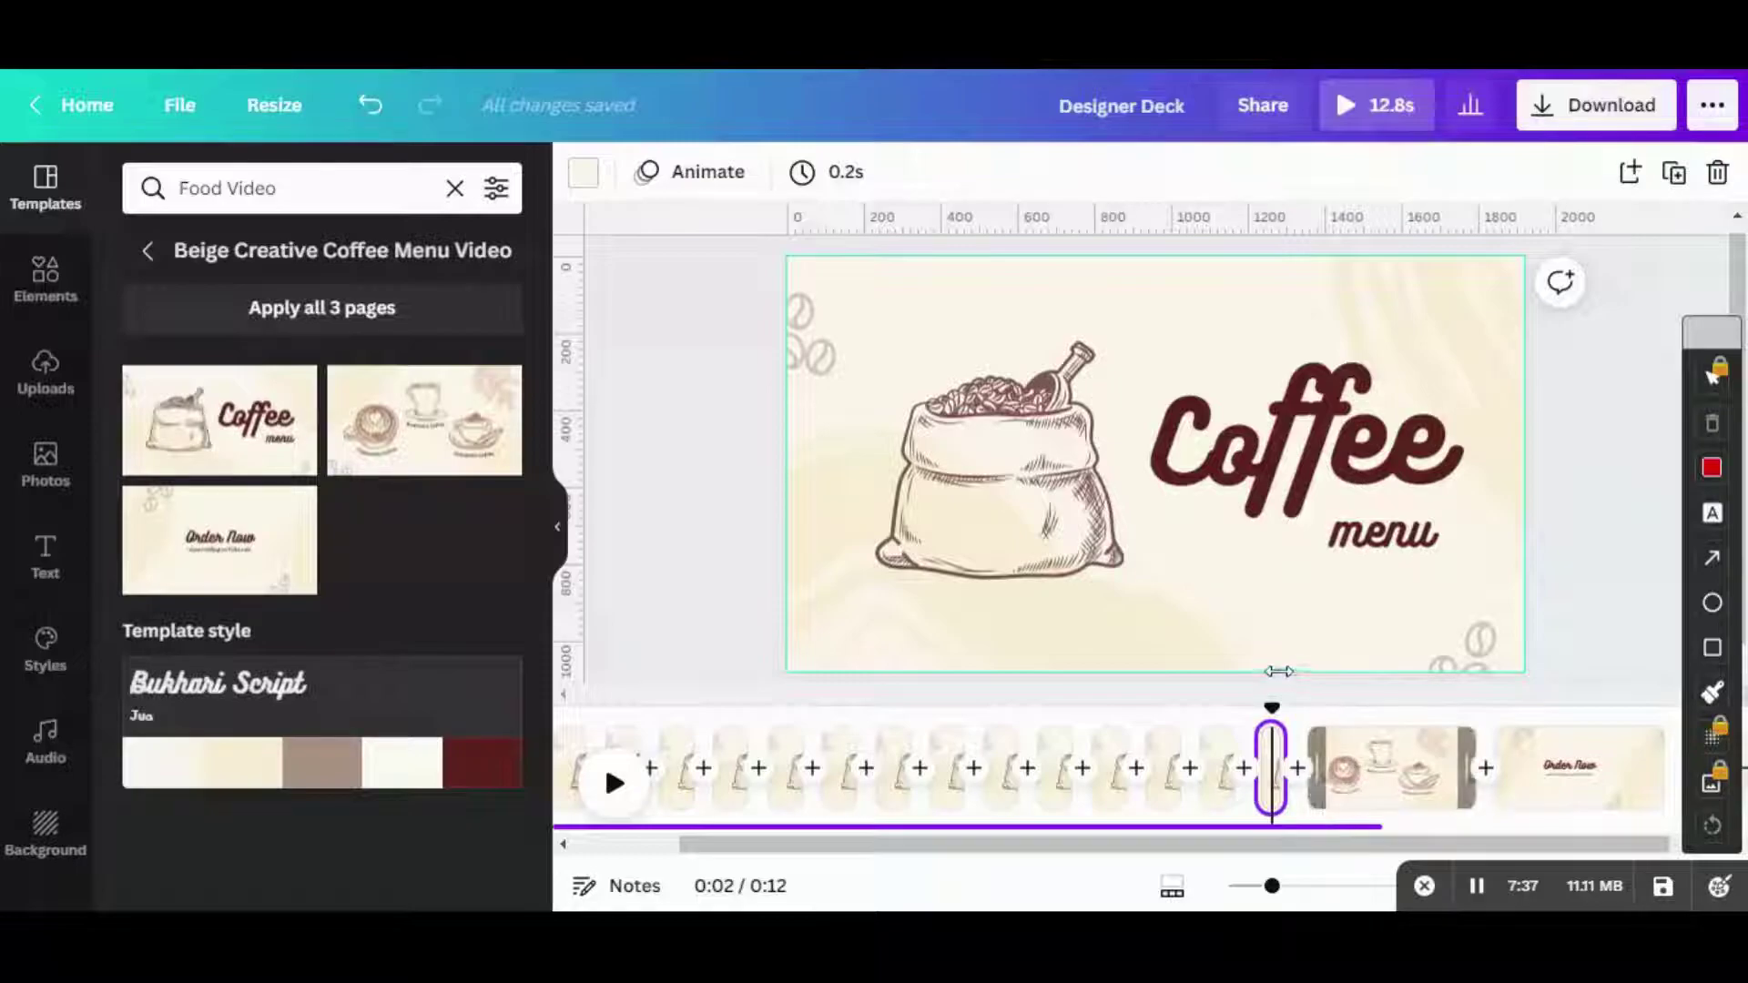
pyautogui.moveTo(1290, 768); pyautogui.dragTo(1310, 767)
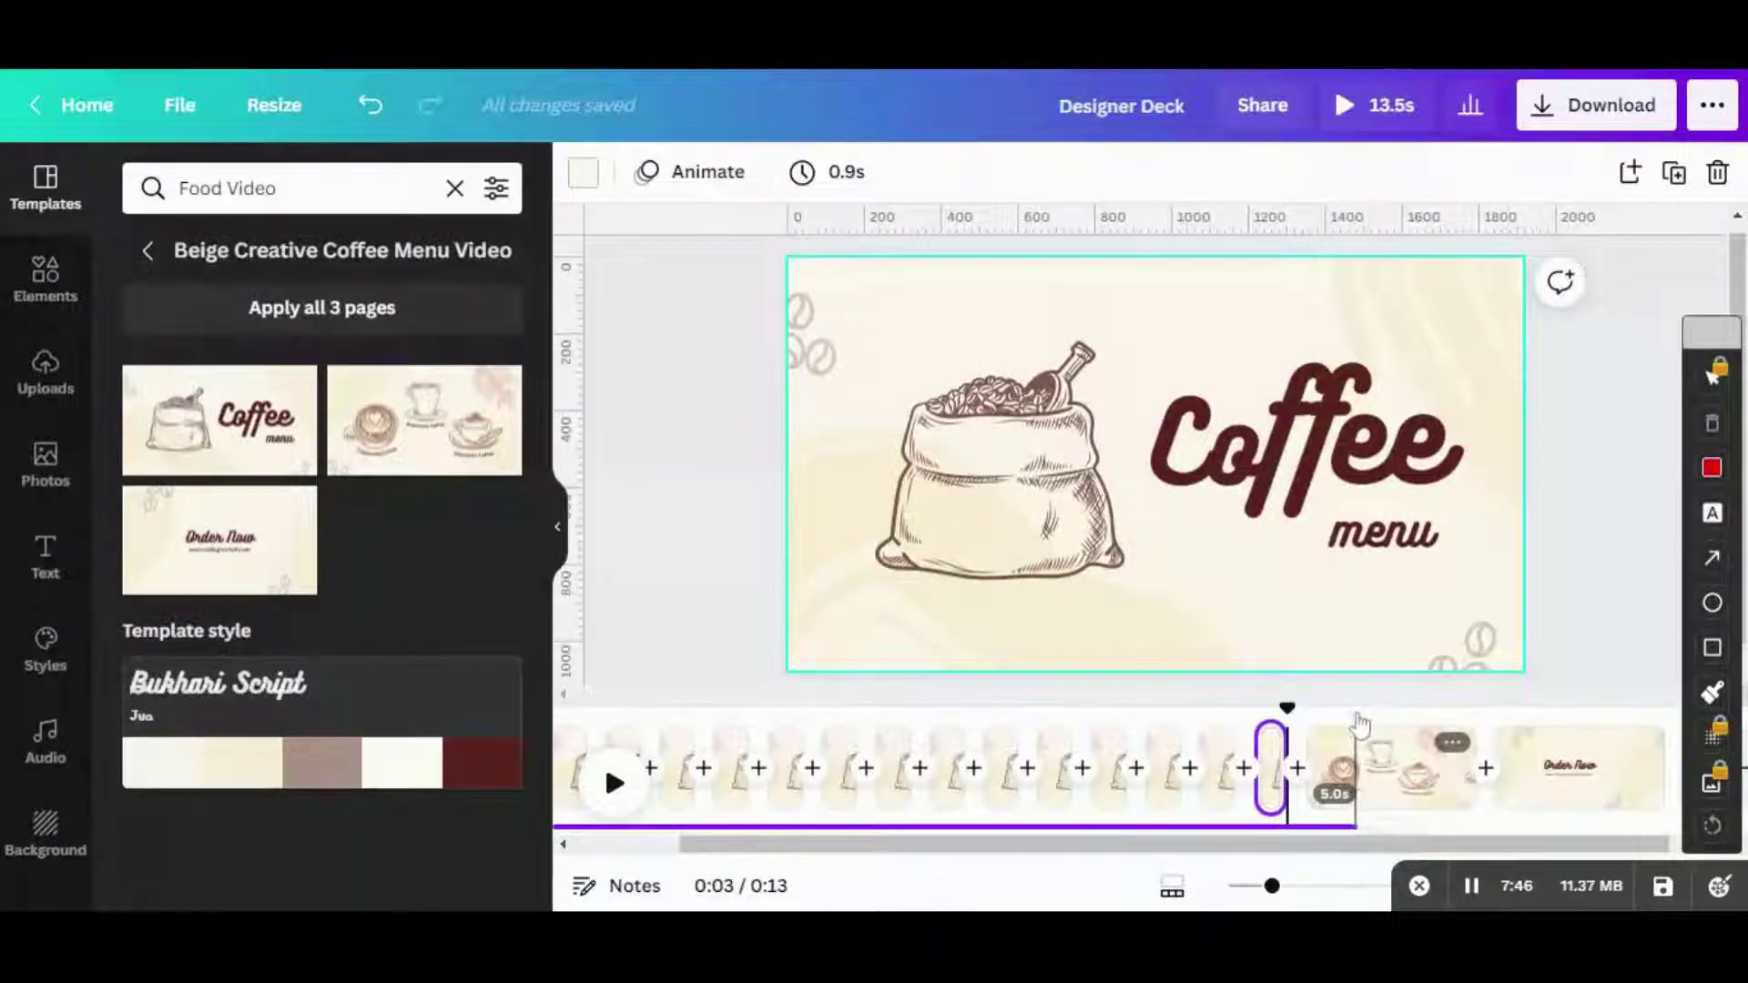
# - Select the 5-second page with the Cappuccino, Americano and Chocolate Coffee drawings for editing
pyautogui.click(1360, 723)
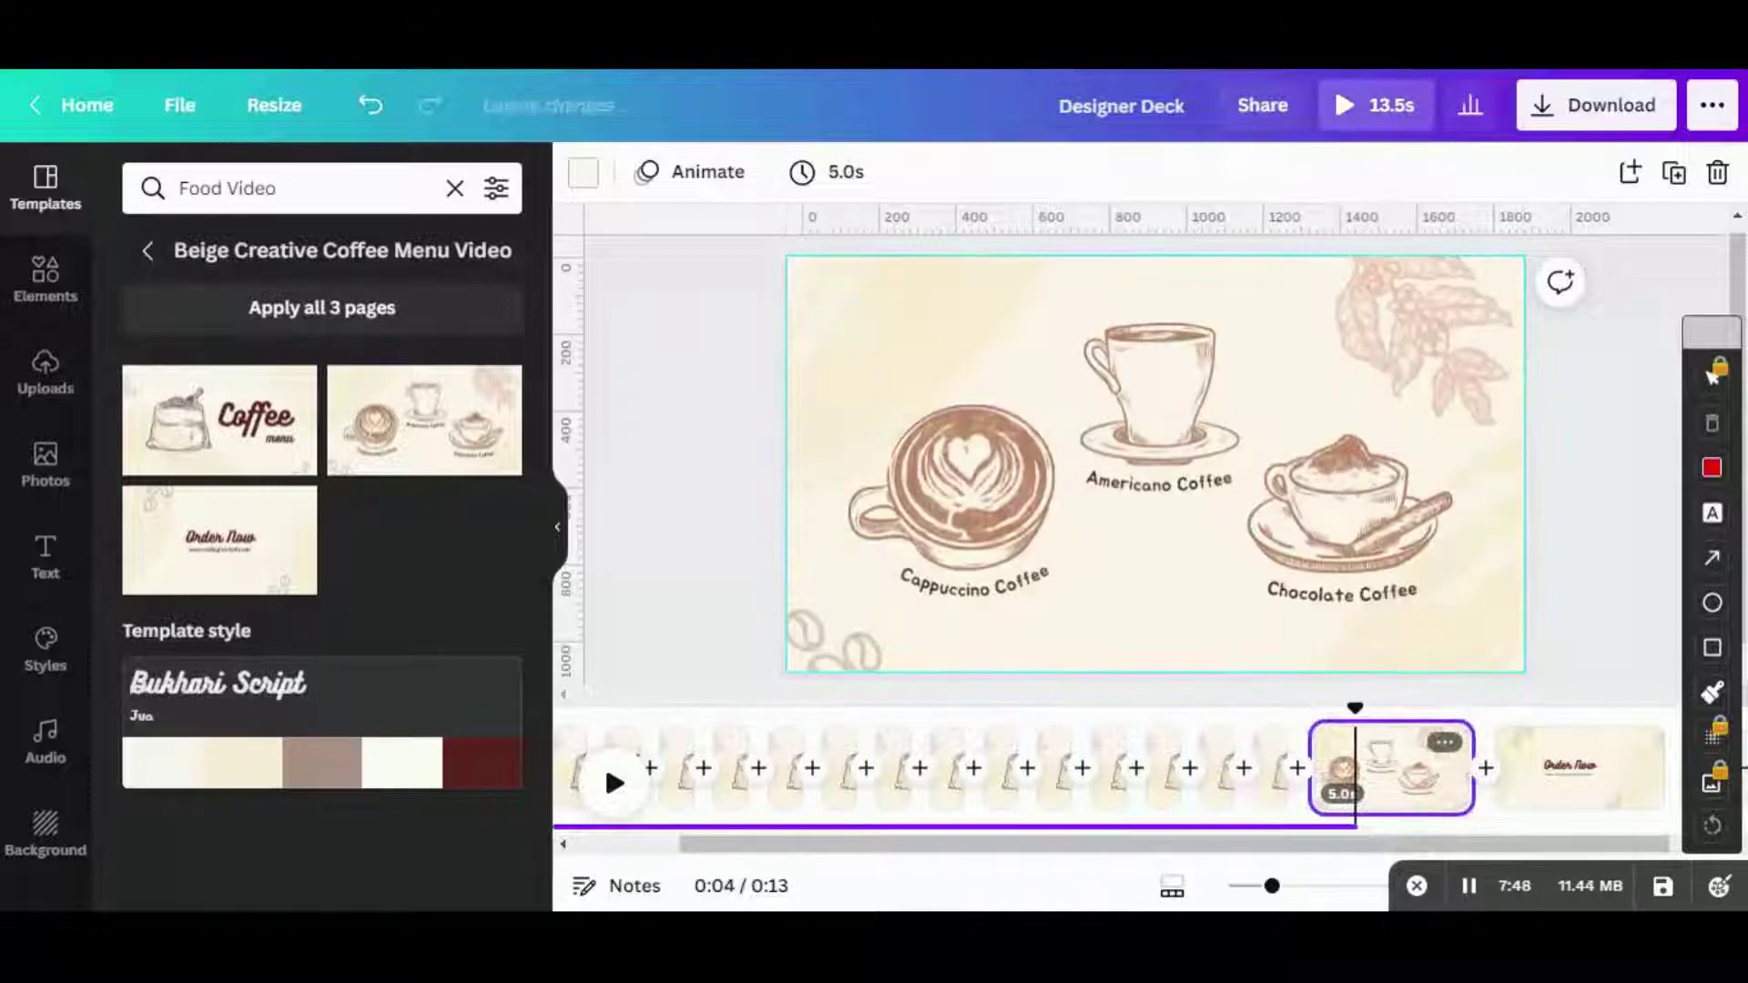
pyautogui.click(970, 581)
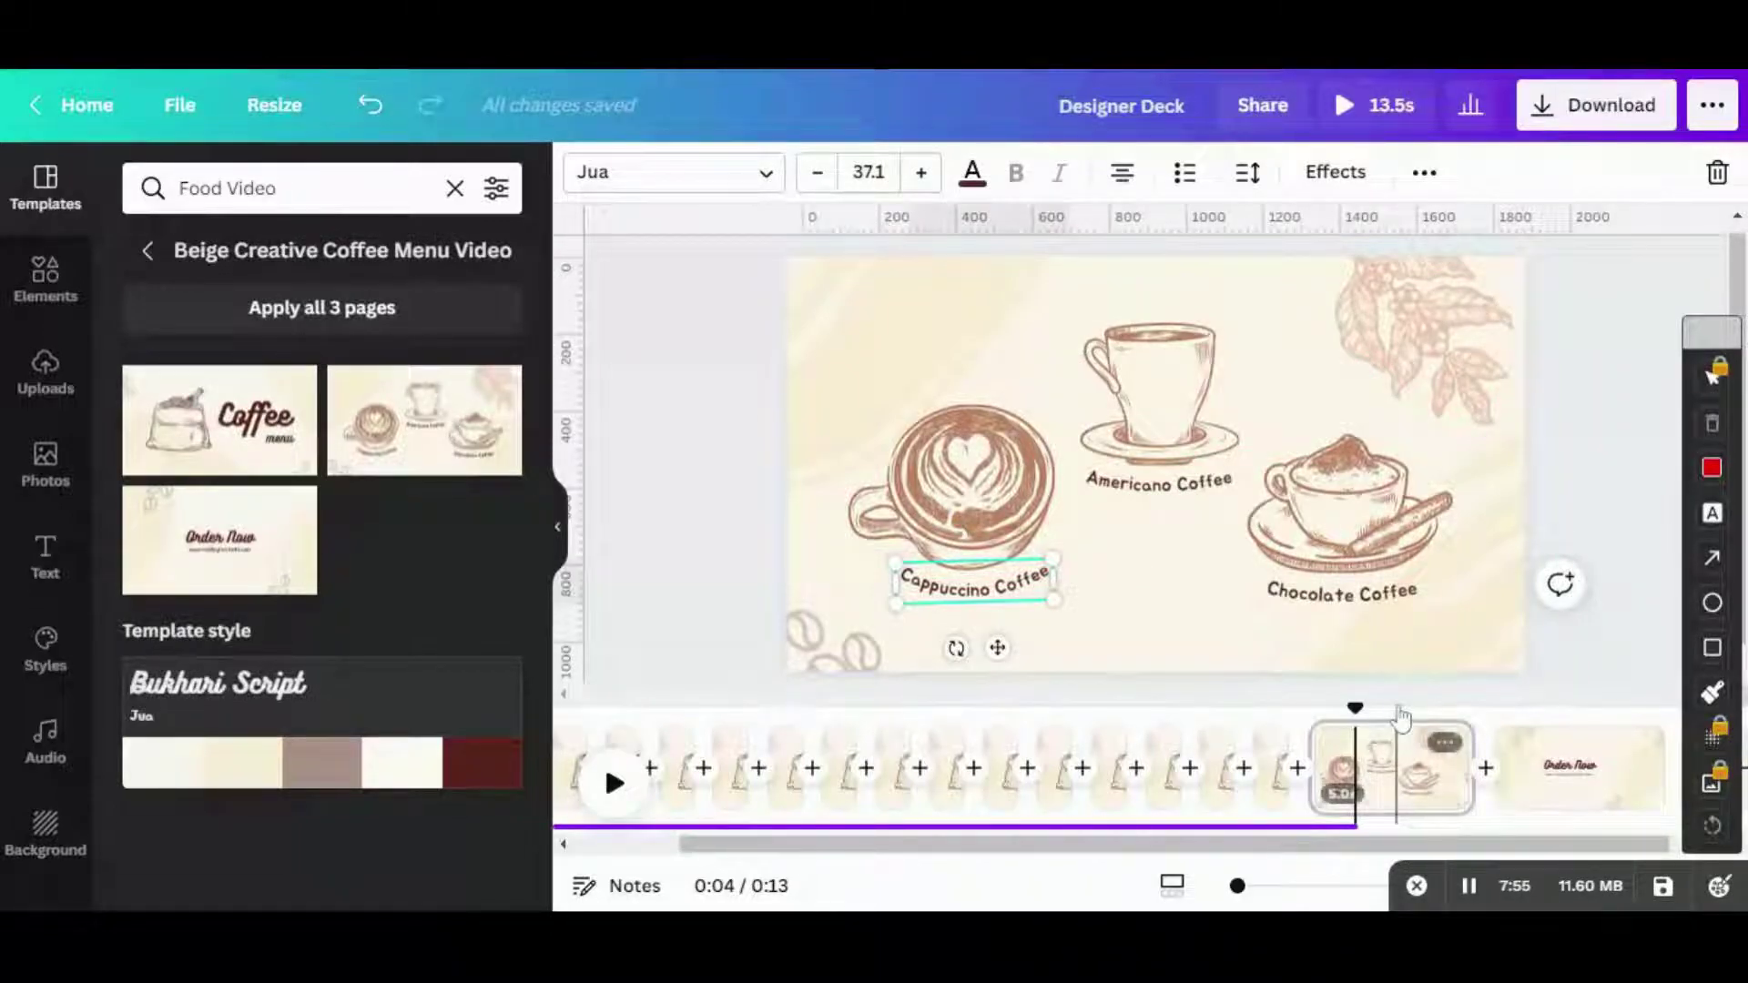
pyautogui.click(1397, 719)
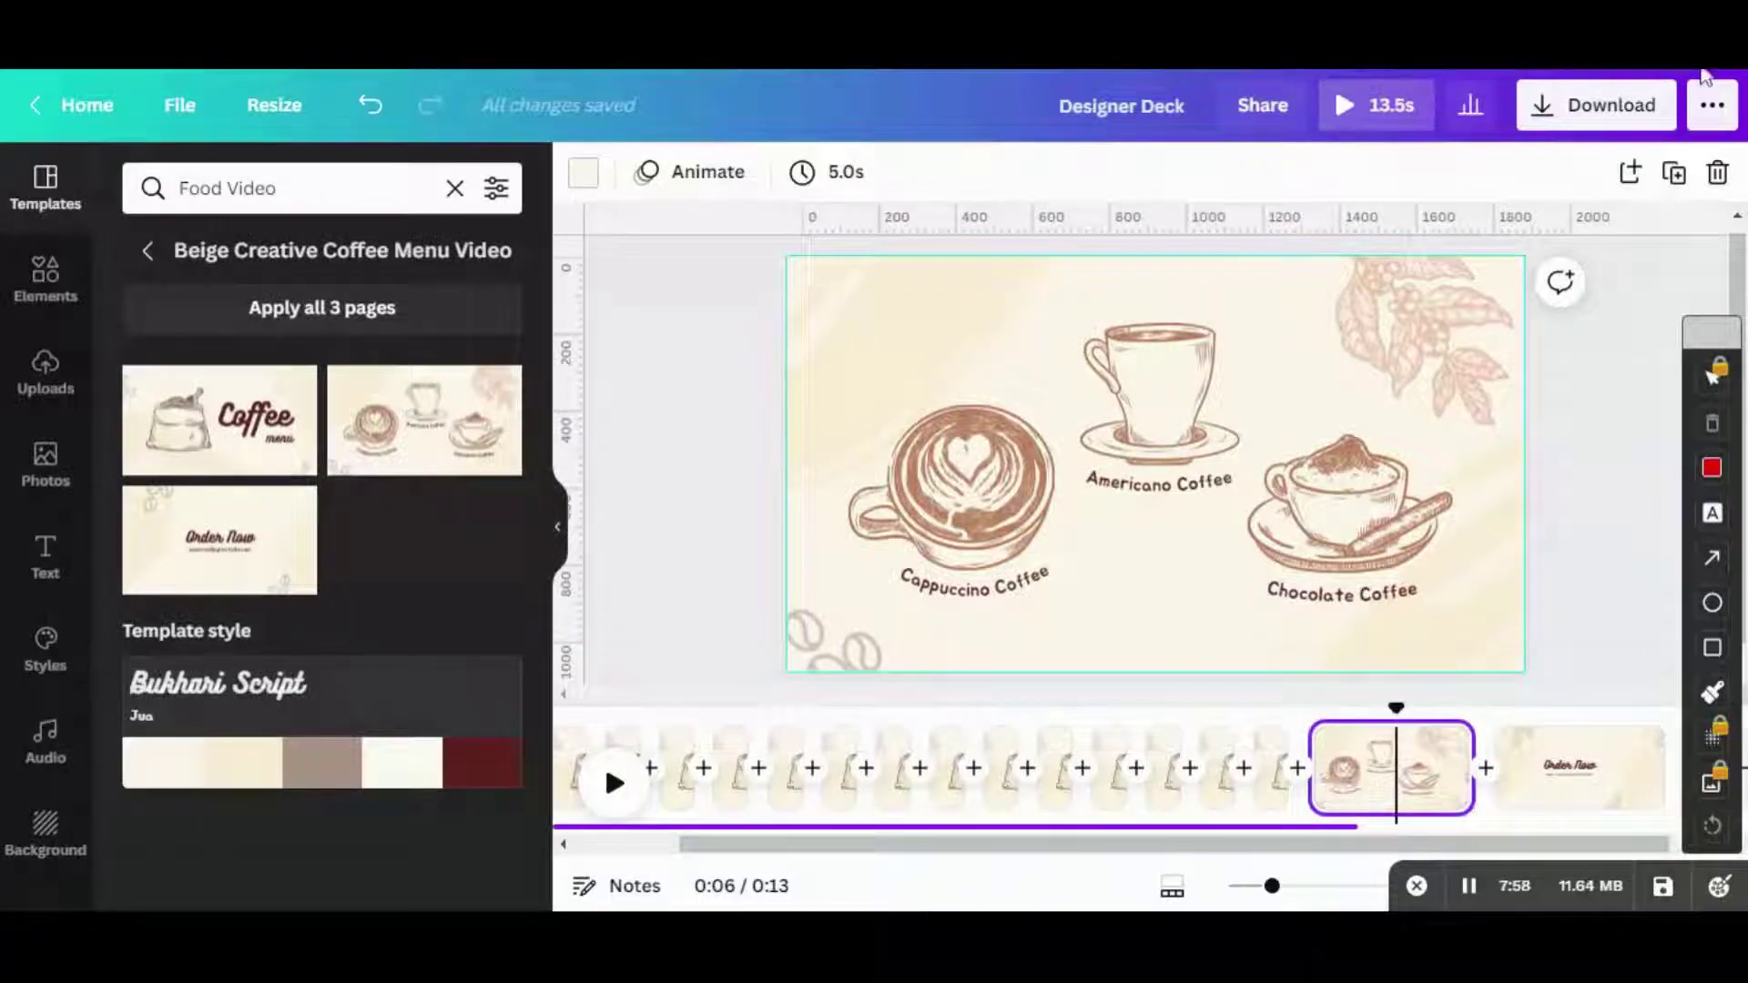